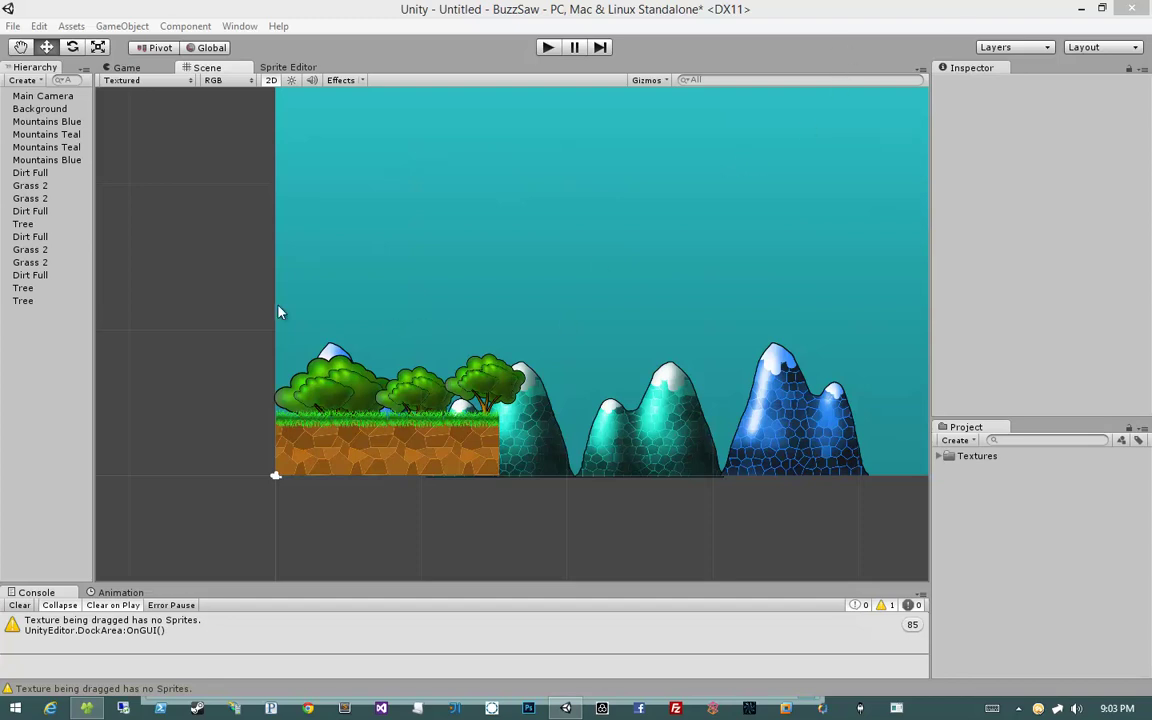
# Zoom and pan the Scene view onto the grassy ground and trees.
pyautogui.click(433, 269)
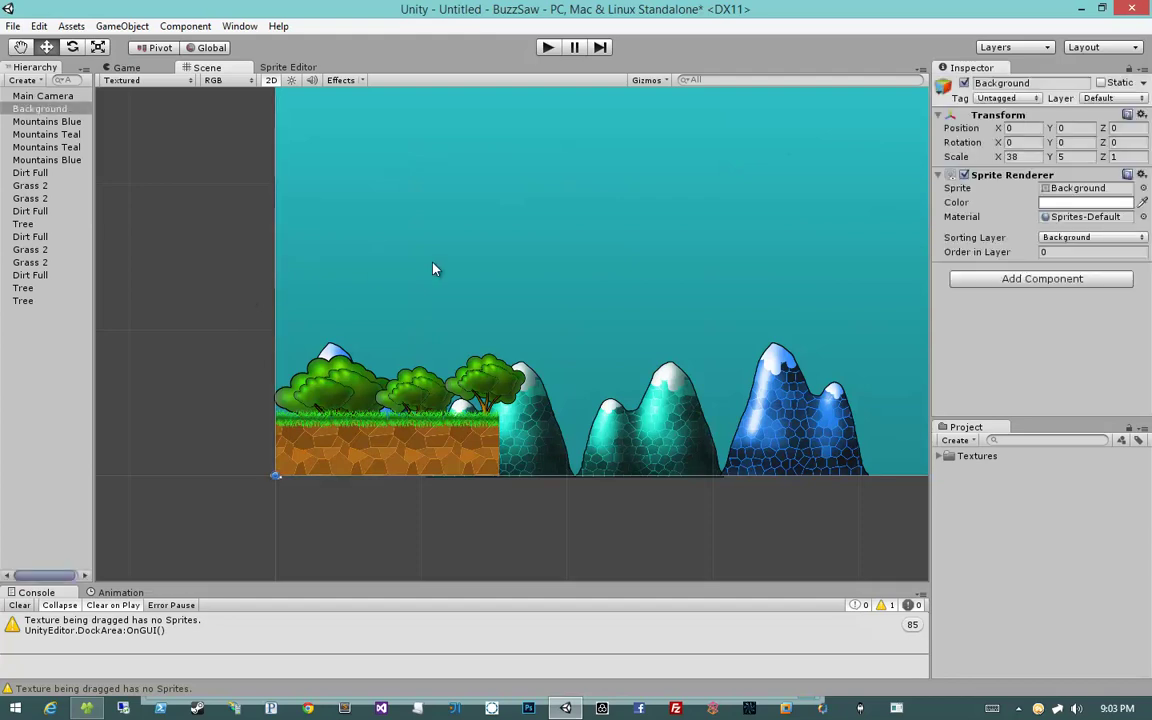
pyautogui.moveTo(186, 472); pyautogui.dragTo(549, 243)
pyautogui.click(216, 273)
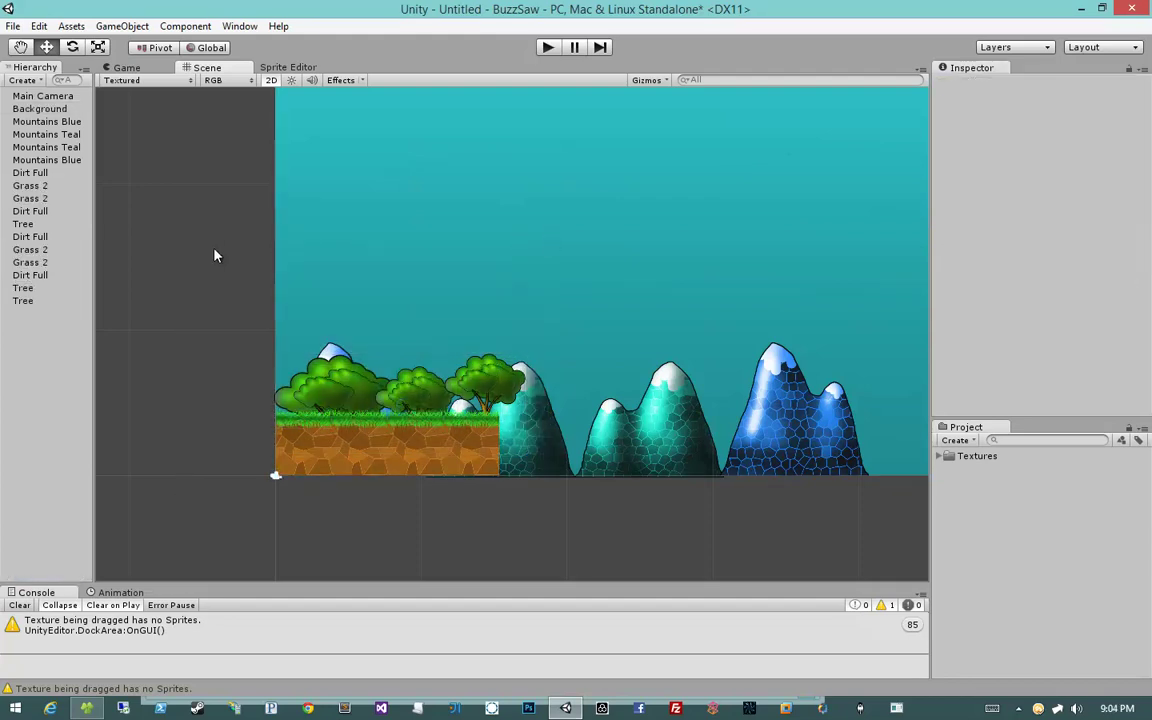
pyautogui.scroll(3, 211, 360)
pyautogui.scroll(3, 212, 360)
pyautogui.moveTo(395, 405); pyautogui.dragTo(553, 305, button='middle')
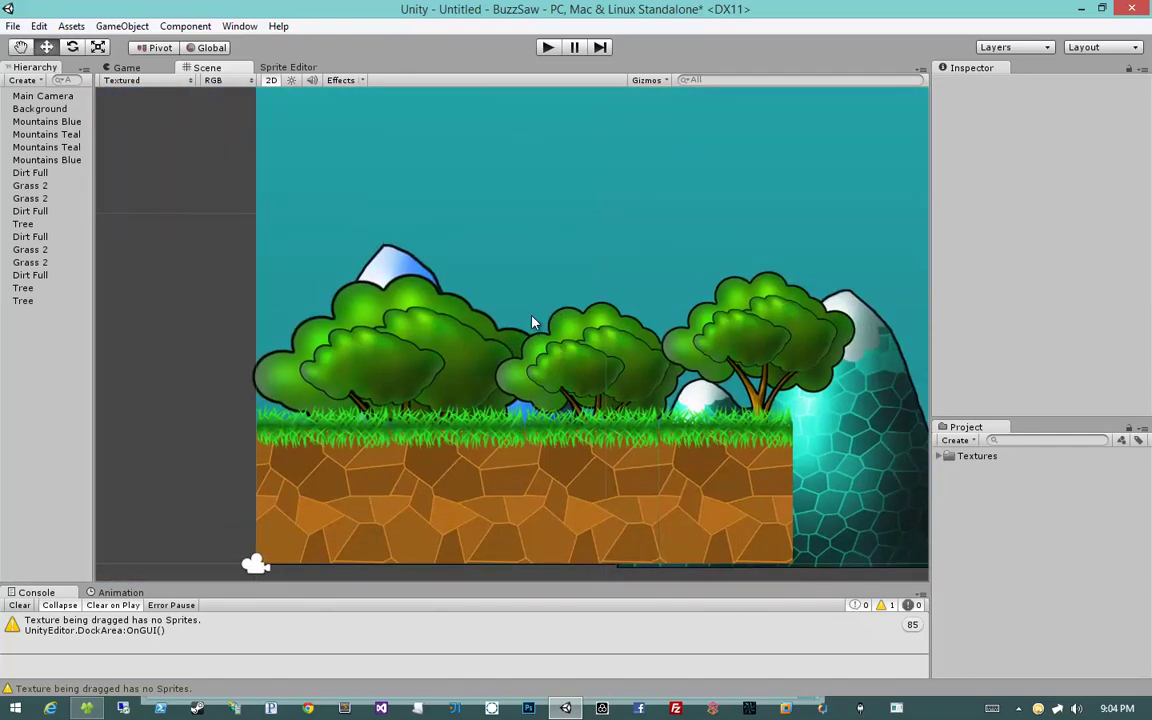
# Drag the Background sprite, then undo so it stays at its original position.
pyautogui.click(537, 326)
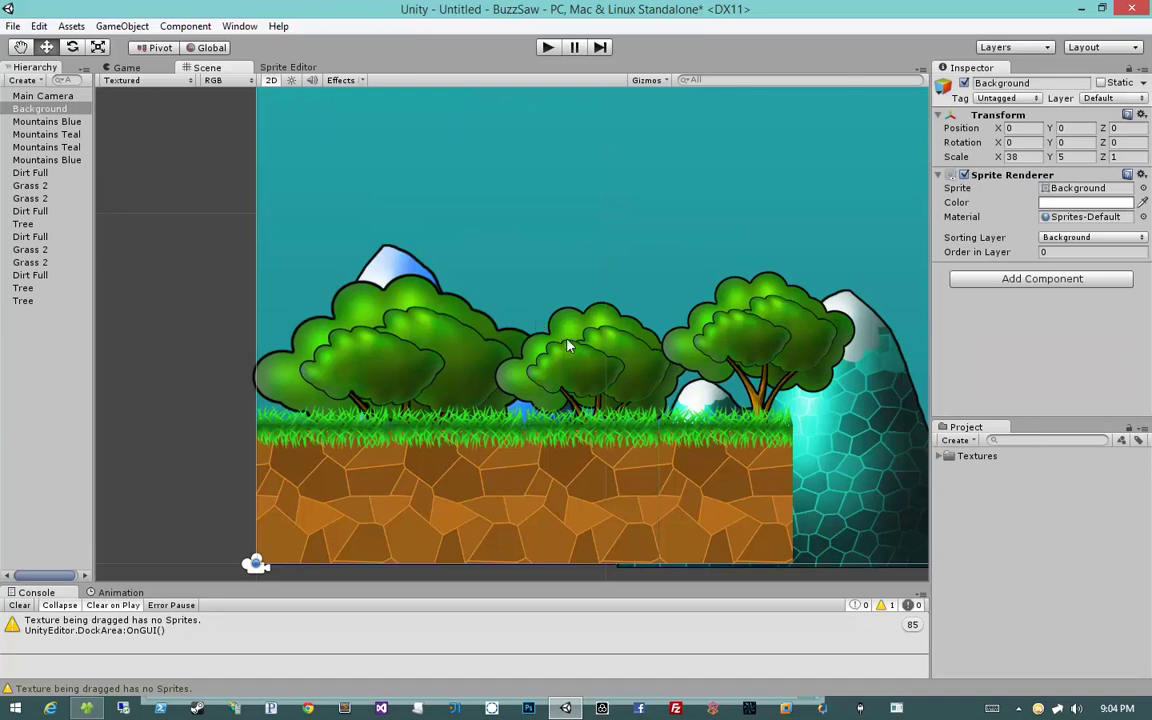
pyautogui.click(575, 345)
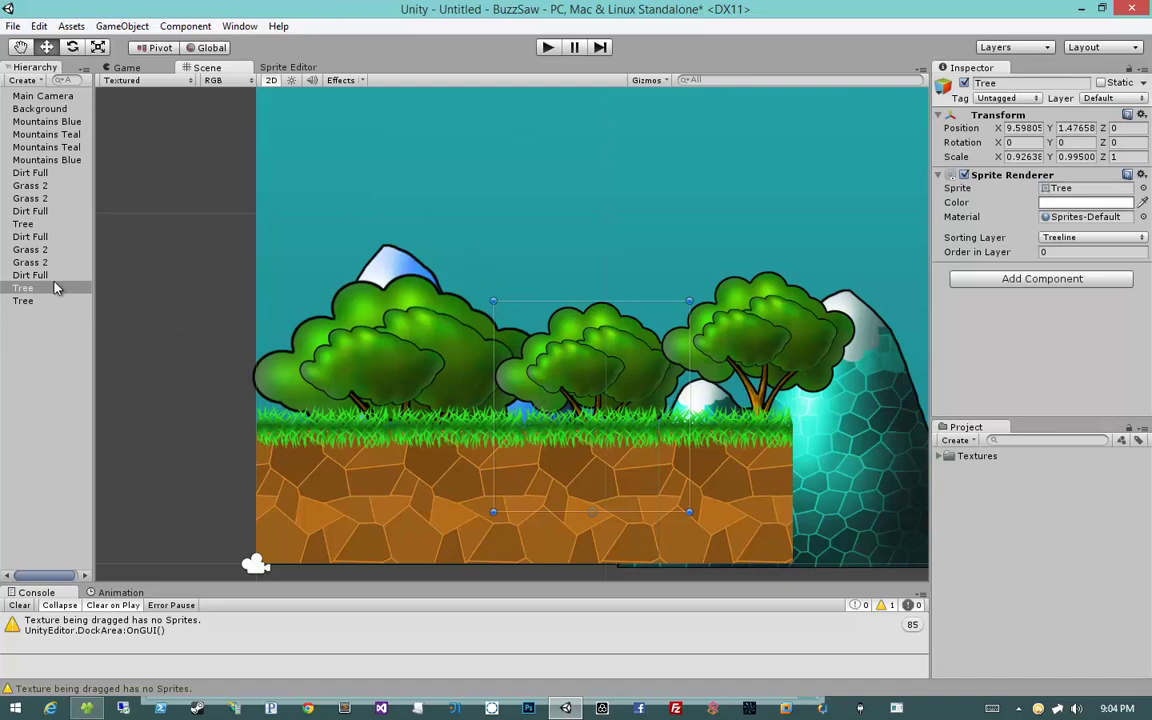
pyautogui.click(175, 280)
pyautogui.click(525, 320)
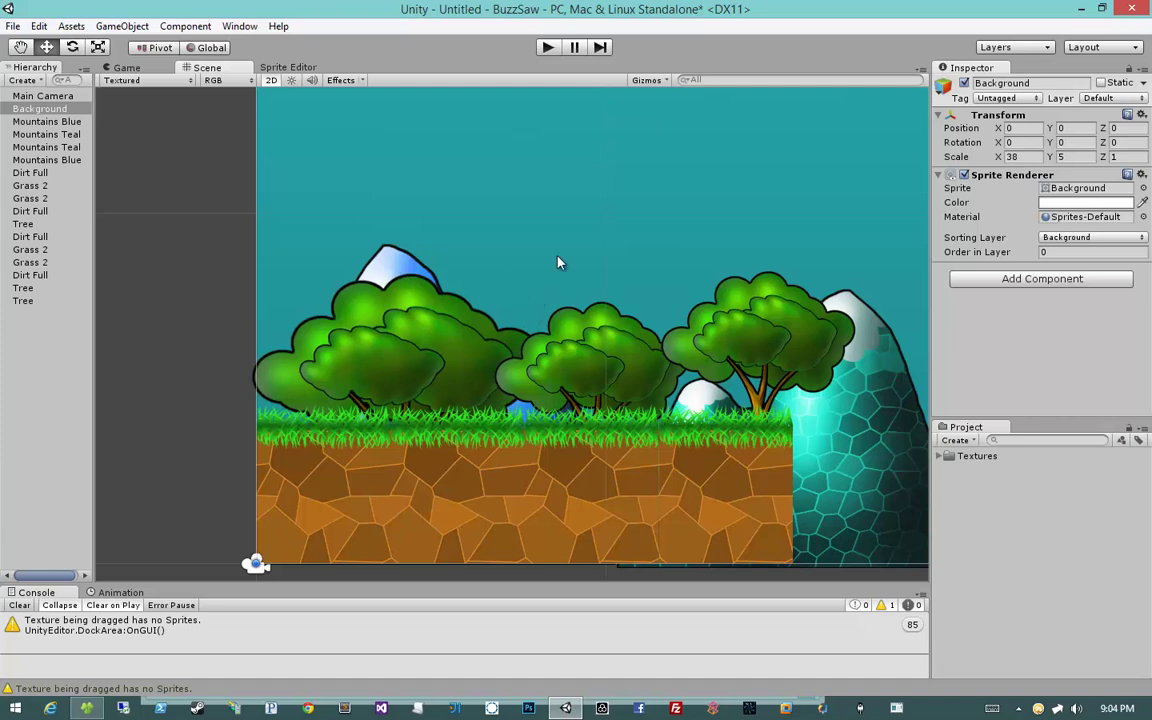
pyautogui.moveTo(297, 277)
pyautogui.mouseDown()
pyautogui.moveTo(471, 309)
pyautogui.moveTo(393, 368)
pyautogui.moveTo(400, 333)
pyautogui.mouseUp()
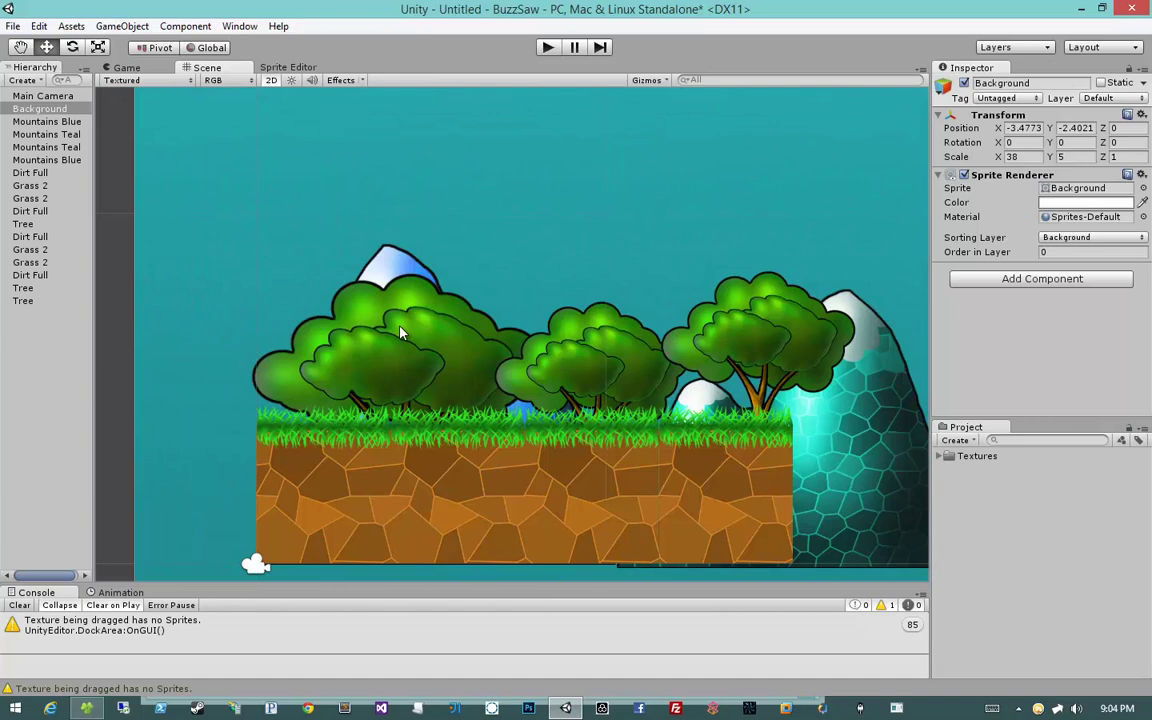
pyautogui.hotkey('ctrl', 'z')
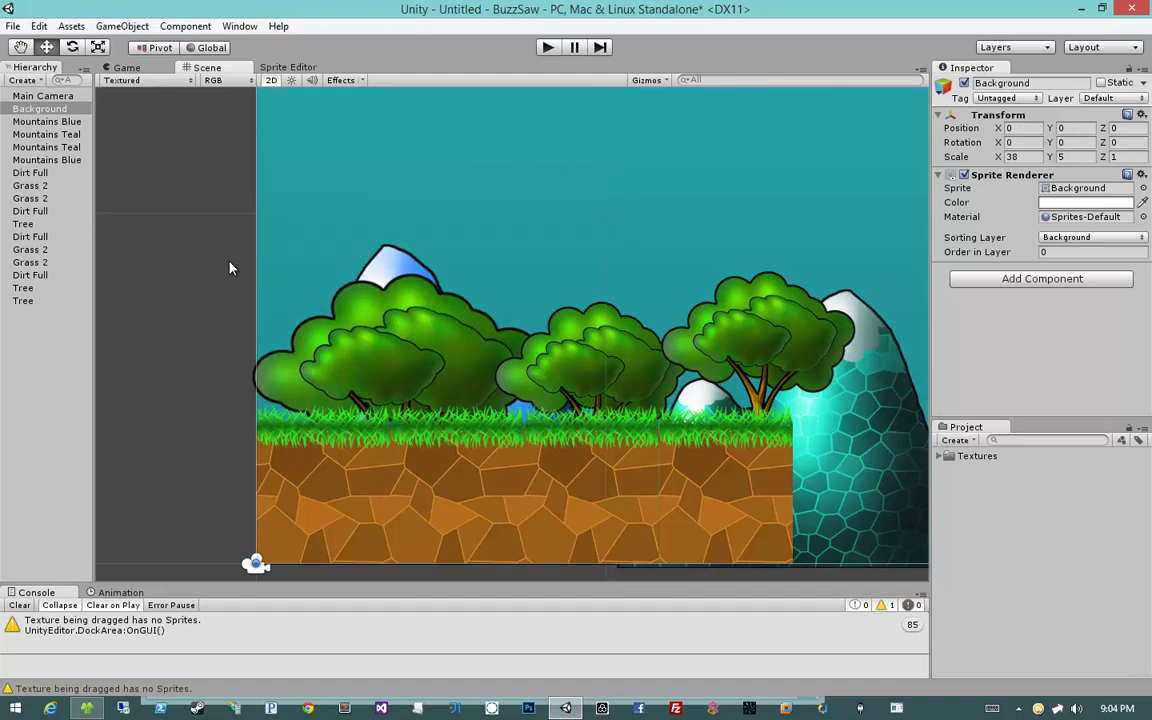
pyautogui.click(210, 207)
pyautogui.click(44, 110)
# Try box-selecting the grass strips and moving the Background sprite in the scene.
pyautogui.click(992, 50)
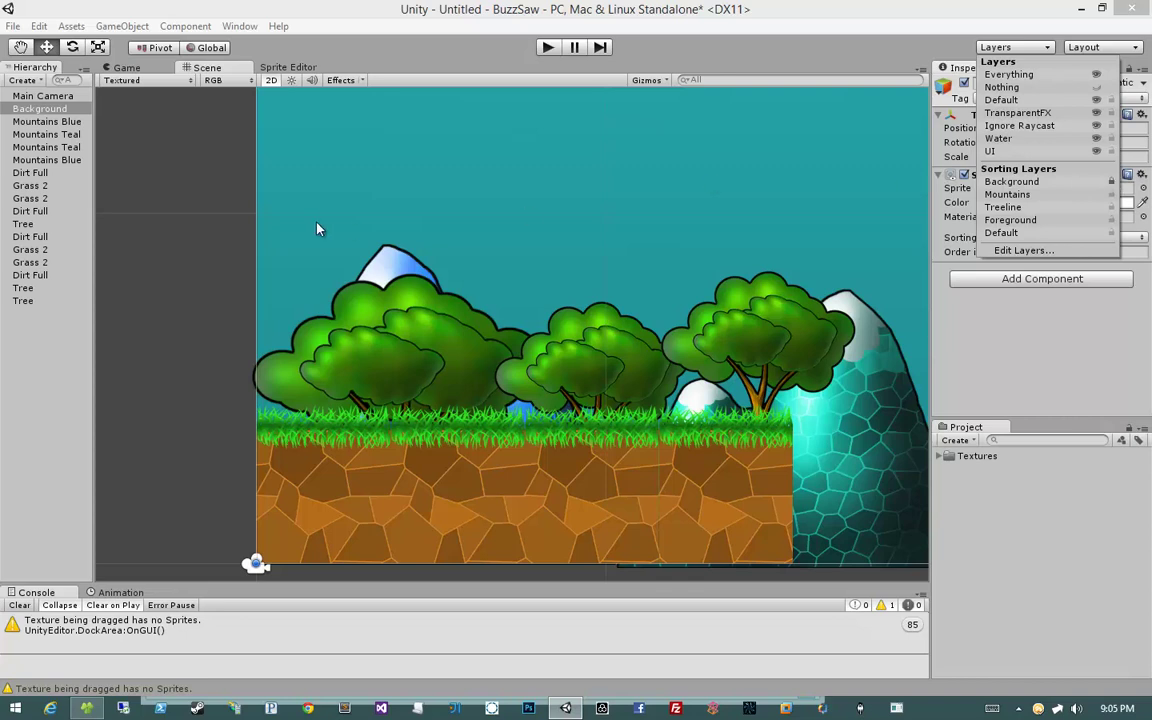
pyautogui.click(224, 240)
pyautogui.click(177, 270)
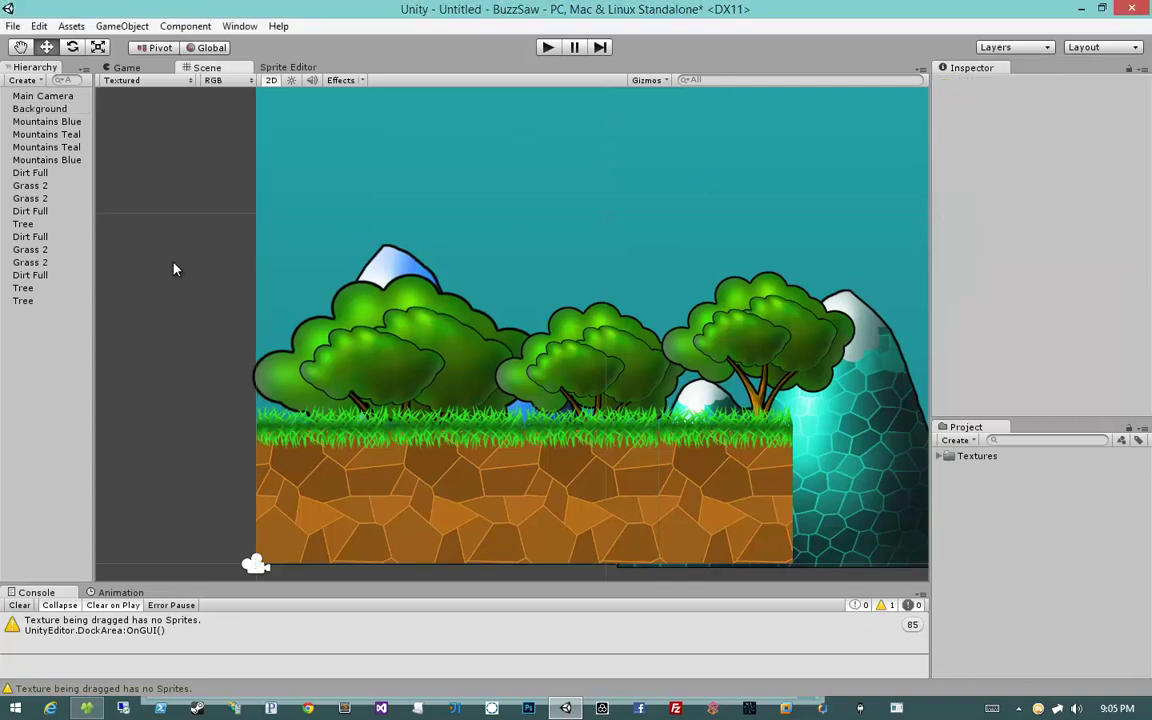
pyautogui.moveTo(525, 211); pyautogui.dragTo(566, 198)
pyautogui.moveTo(658, 190); pyautogui.dragTo(154, 422)
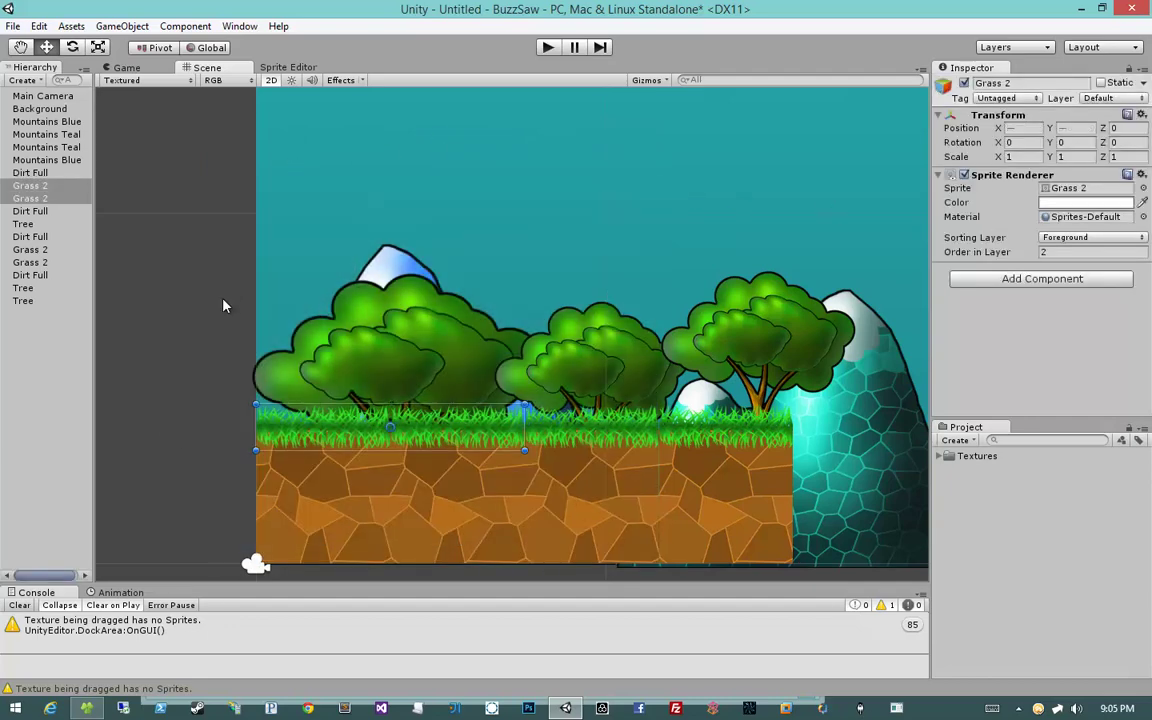
pyautogui.moveTo(231, 167); pyautogui.dragTo(638, 360)
pyautogui.click(577, 178)
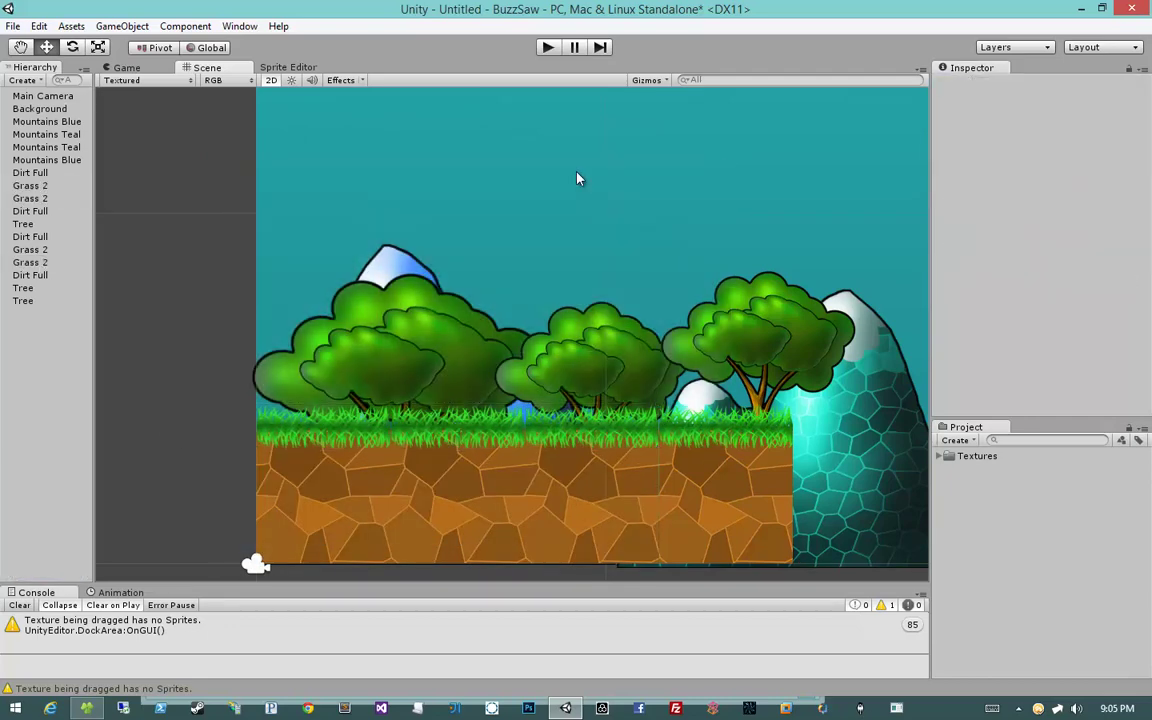
pyautogui.click(66, 108)
pyautogui.moveTo(386, 185)
pyautogui.mouseDown()
pyautogui.moveTo(429, 216)
pyautogui.moveTo(434, 190)
pyautogui.moveTo(429, 216)
pyautogui.moveTo(475, 186)
pyautogui.moveTo(285, 320)
pyautogui.mouseUp()
pyautogui.click(213, 203)
# Lock the Mountains sorting layer and zoom out to a wider landscape view.
pyautogui.click(1010, 47)
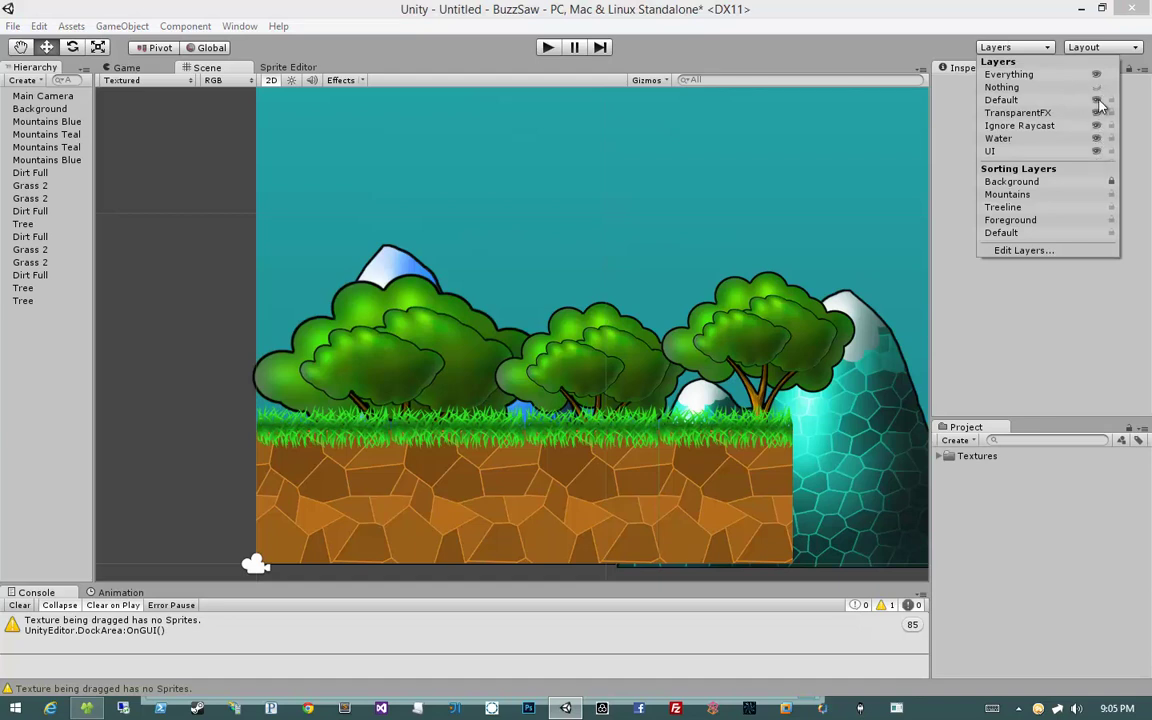
pyautogui.click(1111, 195)
pyautogui.click(229, 220)
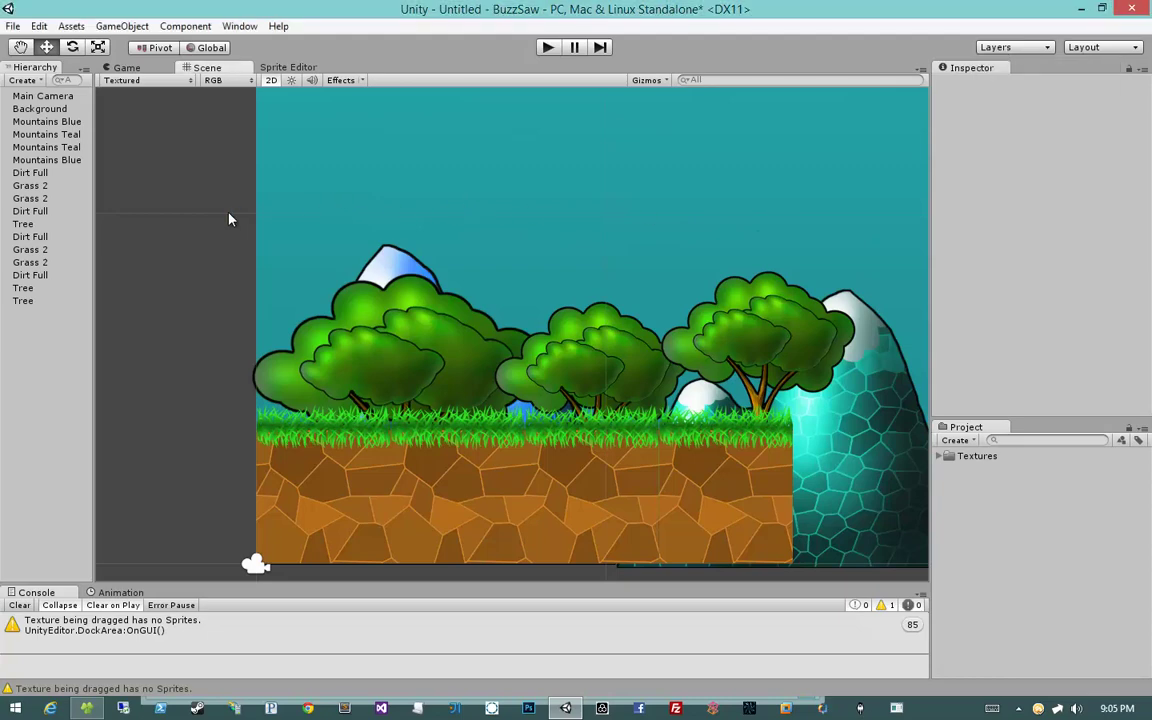
pyautogui.scroll(-2, 855, 455)
pyautogui.moveTo(866, 400); pyautogui.dragTo(712, 402, button='middle')
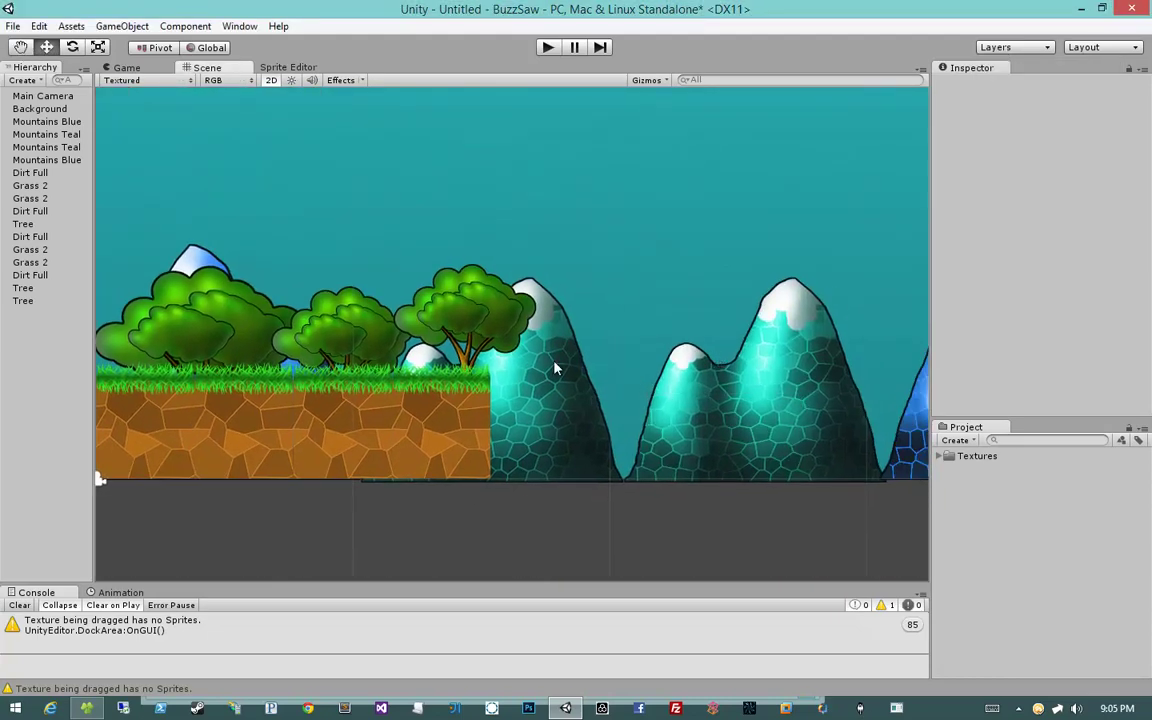
# Delete the extra Dirt Full blocks and Grass 2 strips, keeping one of each.
pyautogui.moveTo(553, 368); pyautogui.dragTo(597, 427, button='middle')
pyautogui.click(370, 434)
pyautogui.click(563, 437)
pyautogui.click(391, 437)
pyautogui.click(481, 447)
pyautogui.click(458, 401)
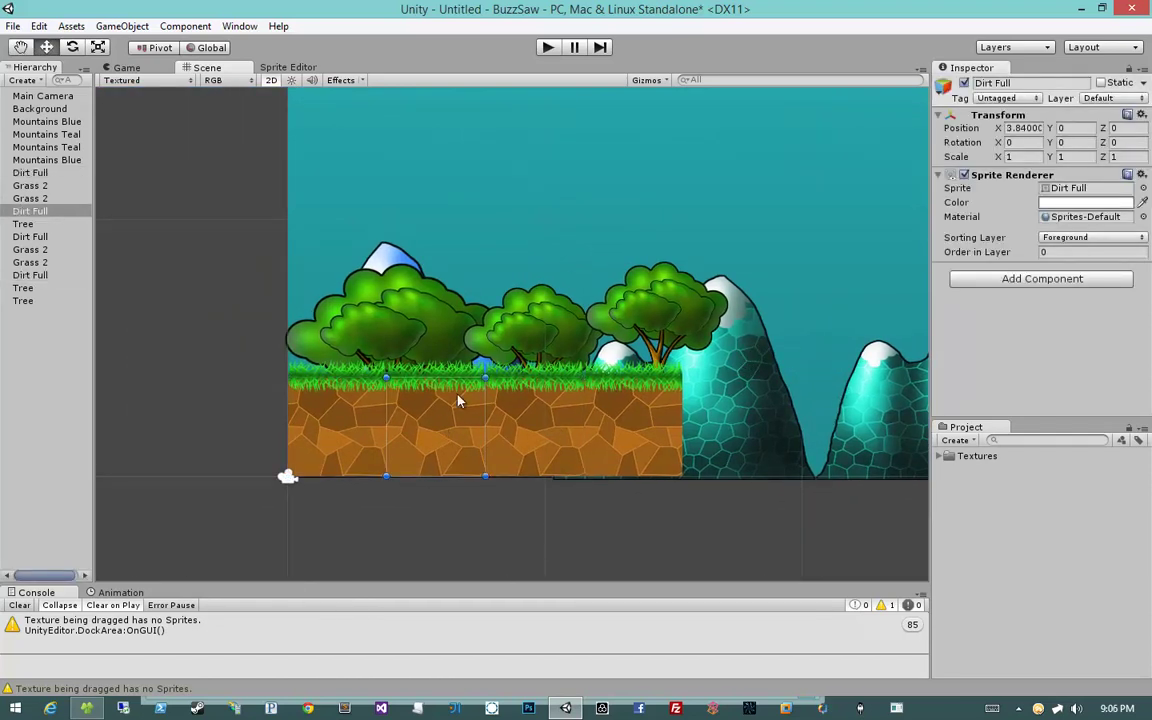
pyautogui.keyDown('shift'); pyautogui.click(528, 432); pyautogui.keyUp('shift')
pyautogui.keyDown('shift'); pyautogui.click(617, 391); pyautogui.keyUp('shift')
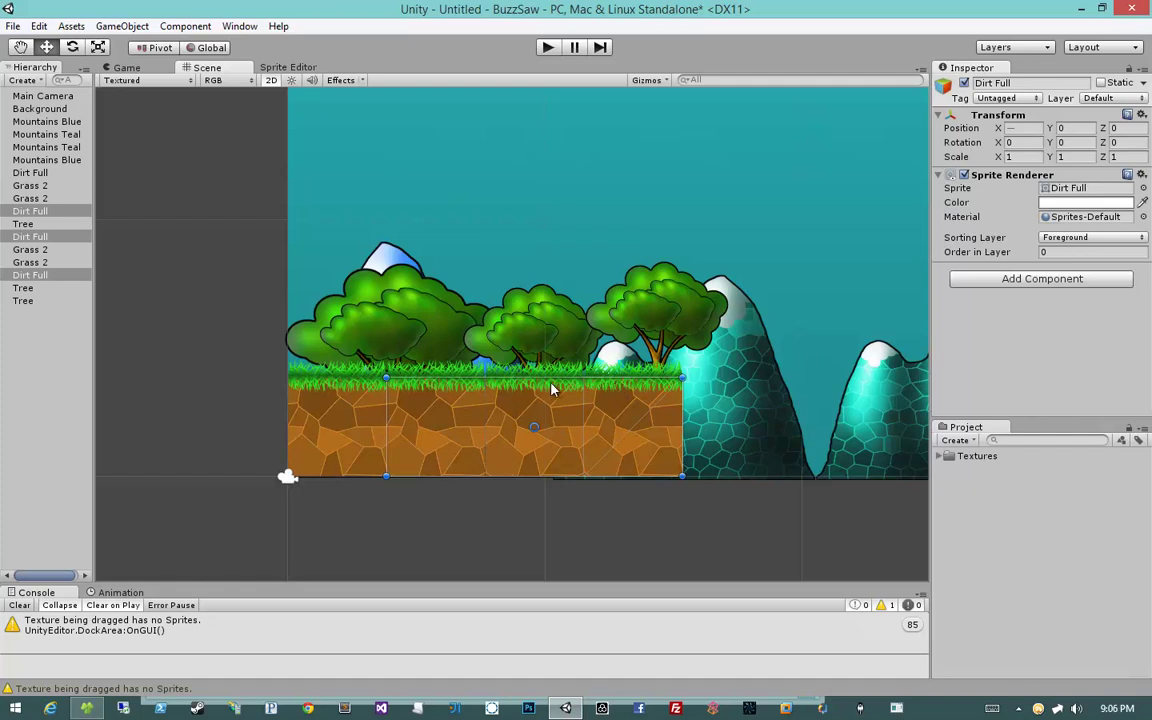
pyautogui.keyDown('shift'); pyautogui.click(458, 374); pyautogui.keyUp('shift')
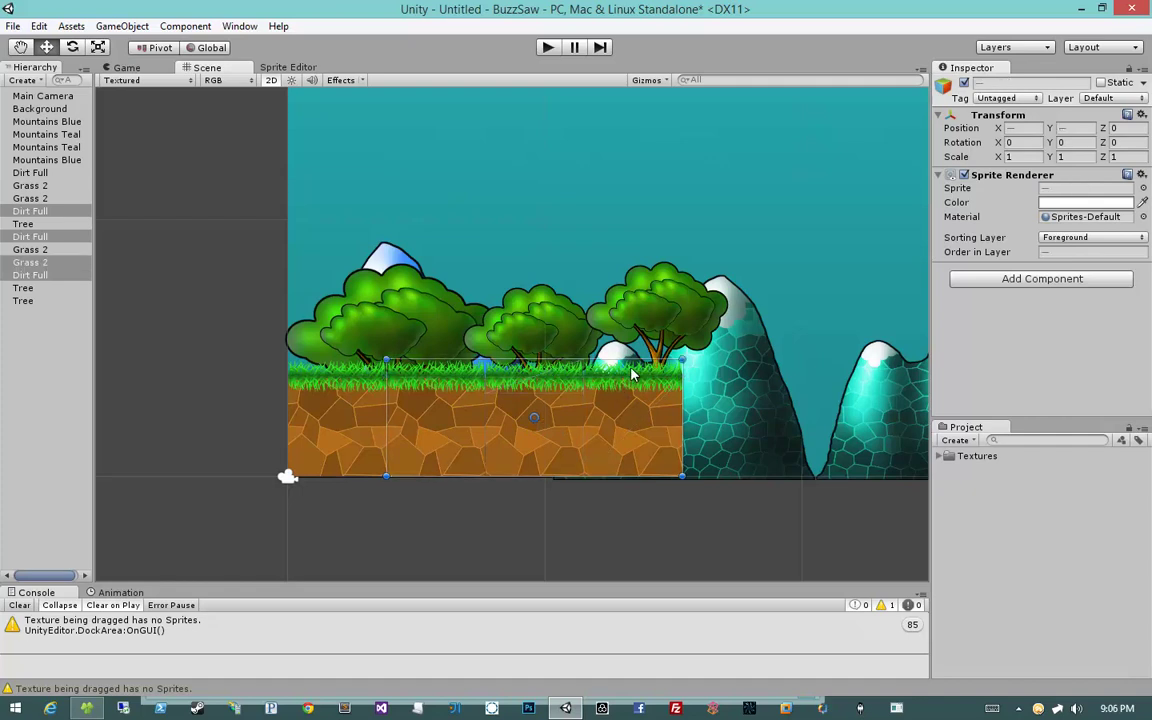
pyautogui.keyDown('ctrl'); pyautogui.click(39, 249); pyautogui.keyUp('ctrl')
pyautogui.keyDown('ctrl'); pyautogui.click(40, 198); pyautogui.keyUp('ctrl')
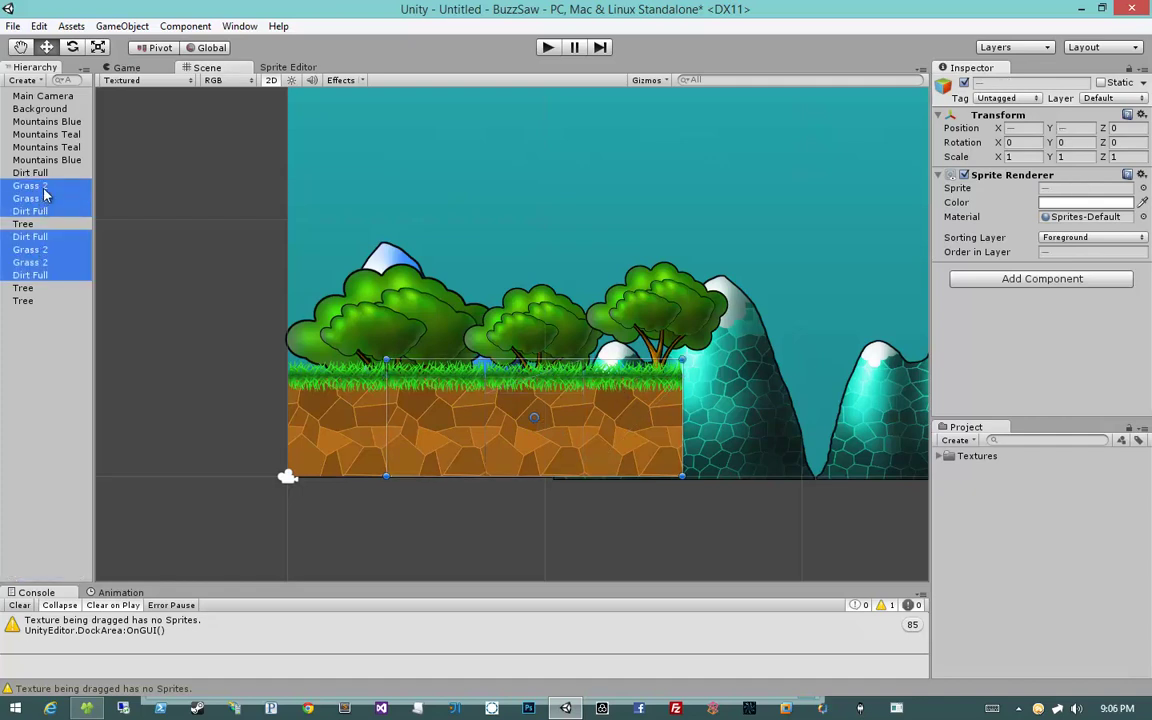
pyautogui.keyDown('ctrl'); pyautogui.click(43, 188); pyautogui.keyUp('ctrl')
pyautogui.press('Delete')
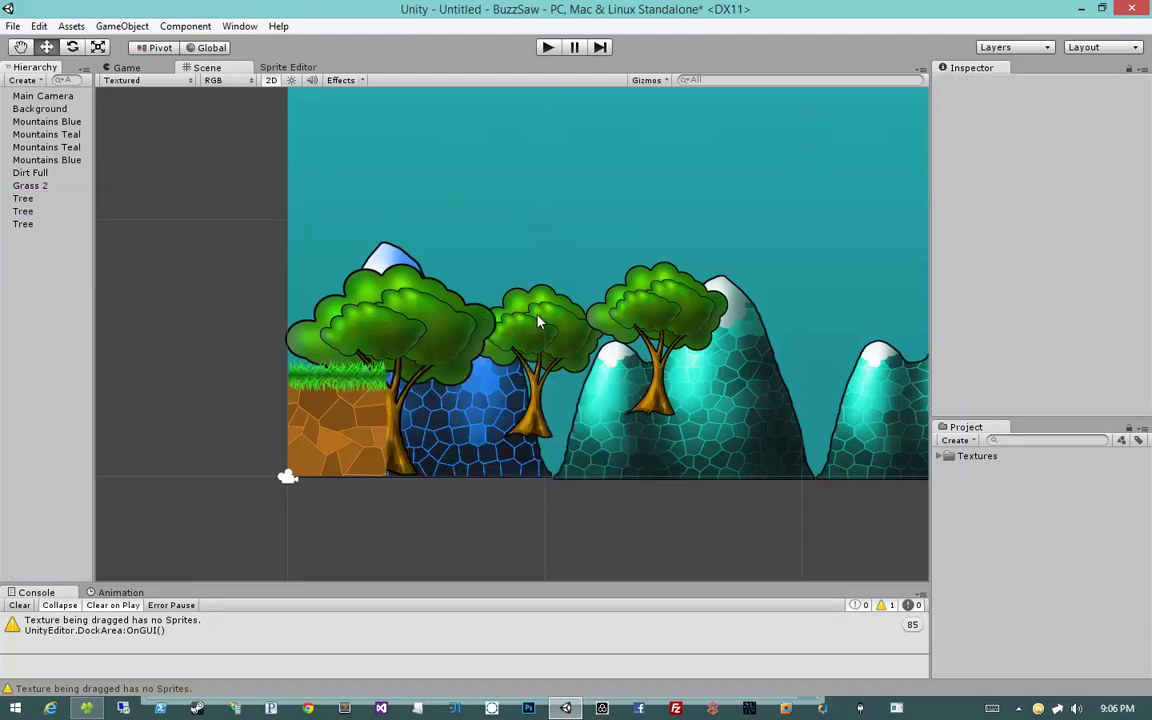
# Frame the remaining dirt block and create an empty object named 'Dirt Grass Full'.
pyautogui.click(332, 365)
pyautogui.press('f')
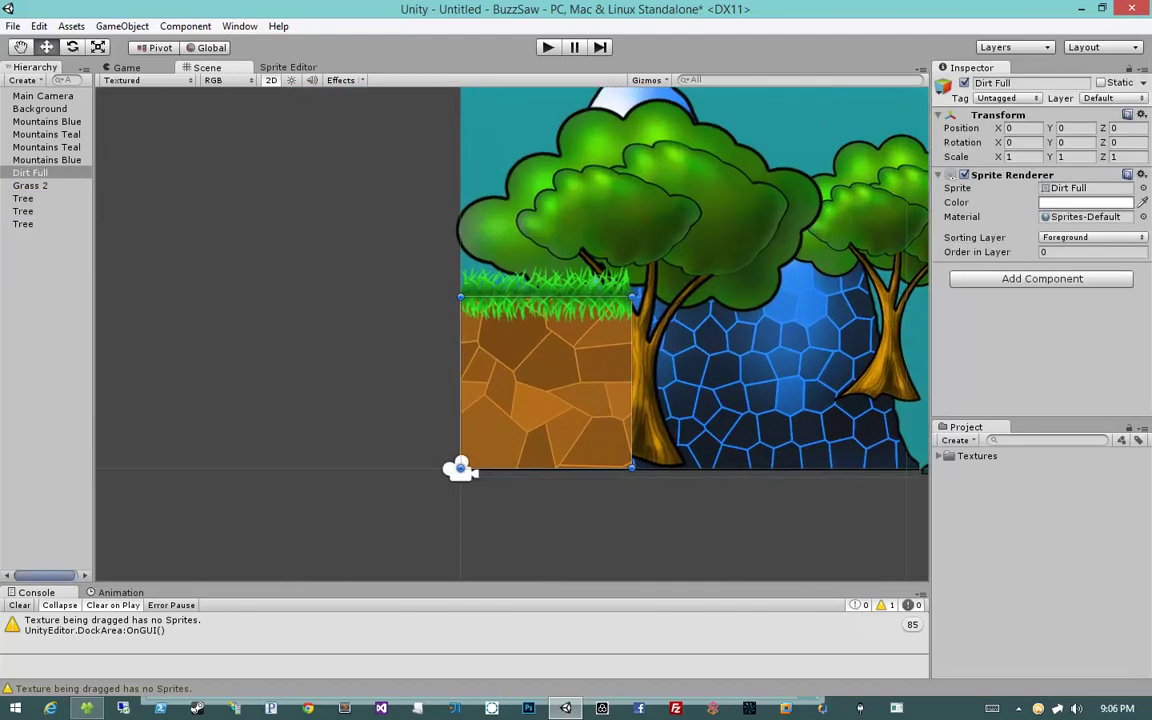
pyautogui.click(42, 186)
pyautogui.click(38, 173)
pyautogui.click(122, 26)
pyautogui.click(107, 46)
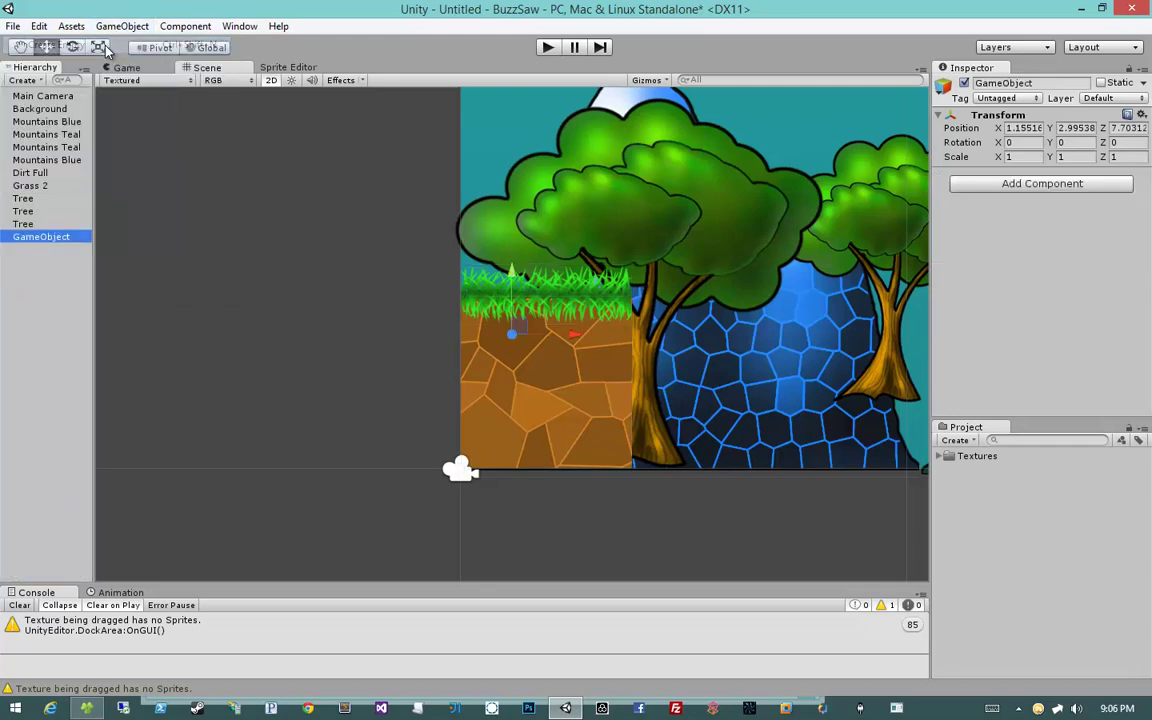
pyautogui.click(46, 237)
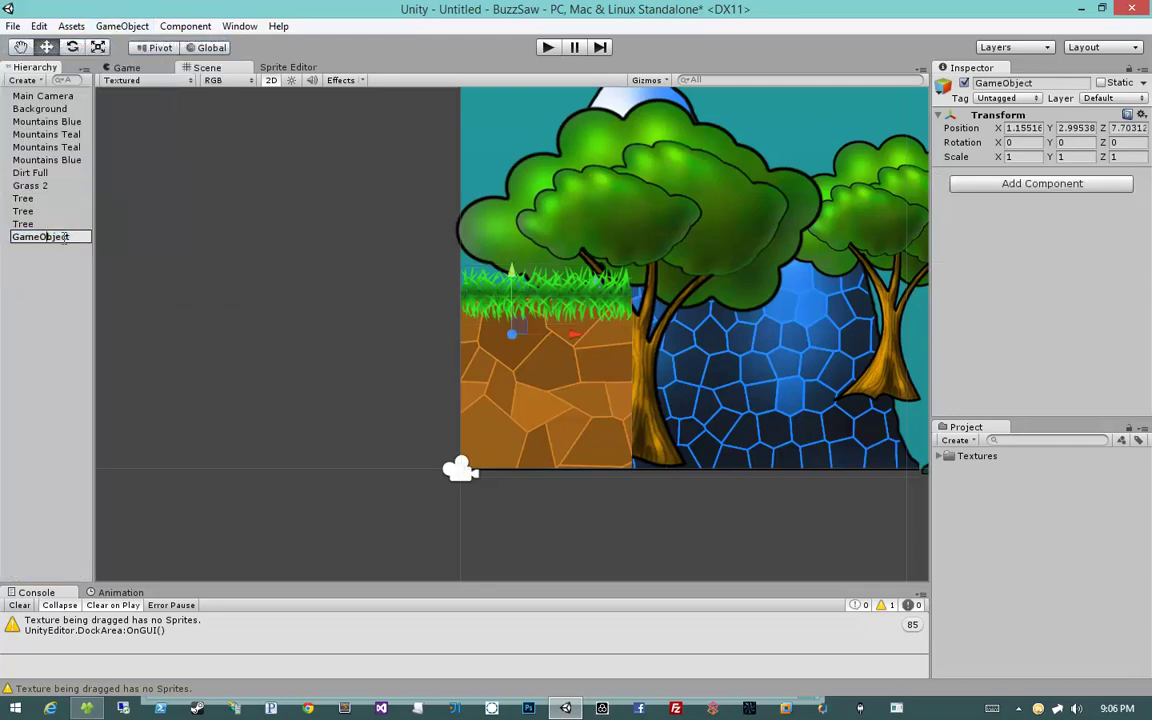
pyautogui.write('Dirt')
pyautogui.write(' Grass Full')
pyautogui.press('Return')
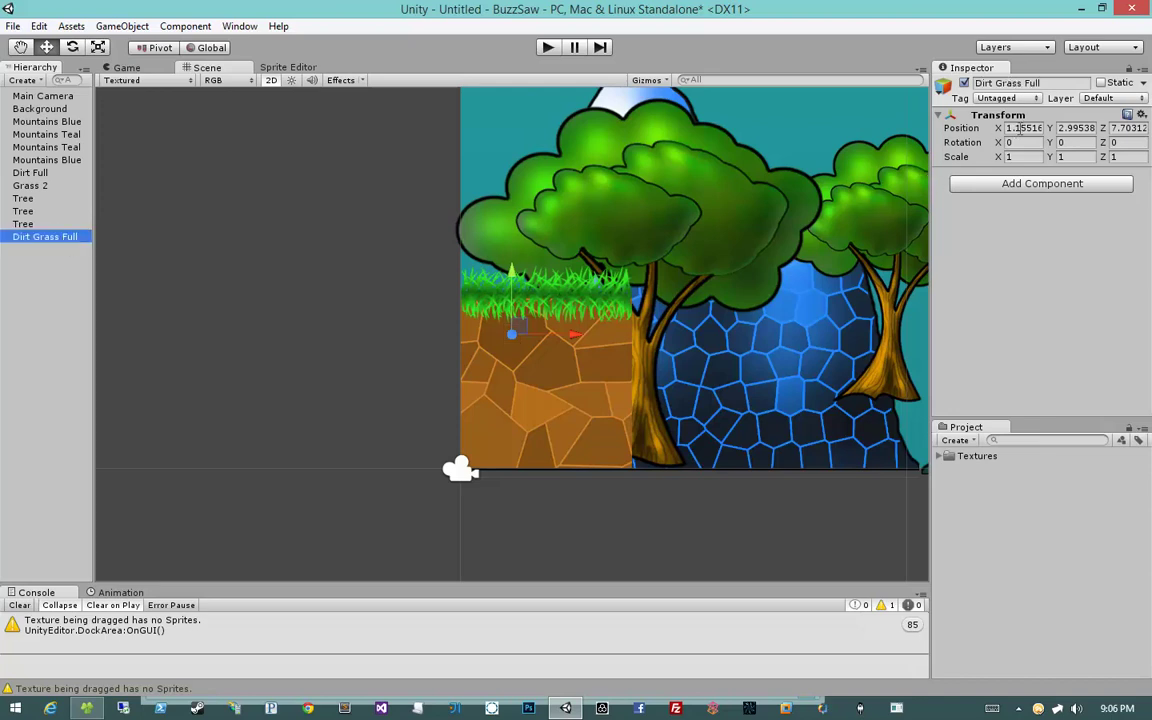
# Set Dirt Grass Full's X and Y position to 0.
pyautogui.click(1023, 128)
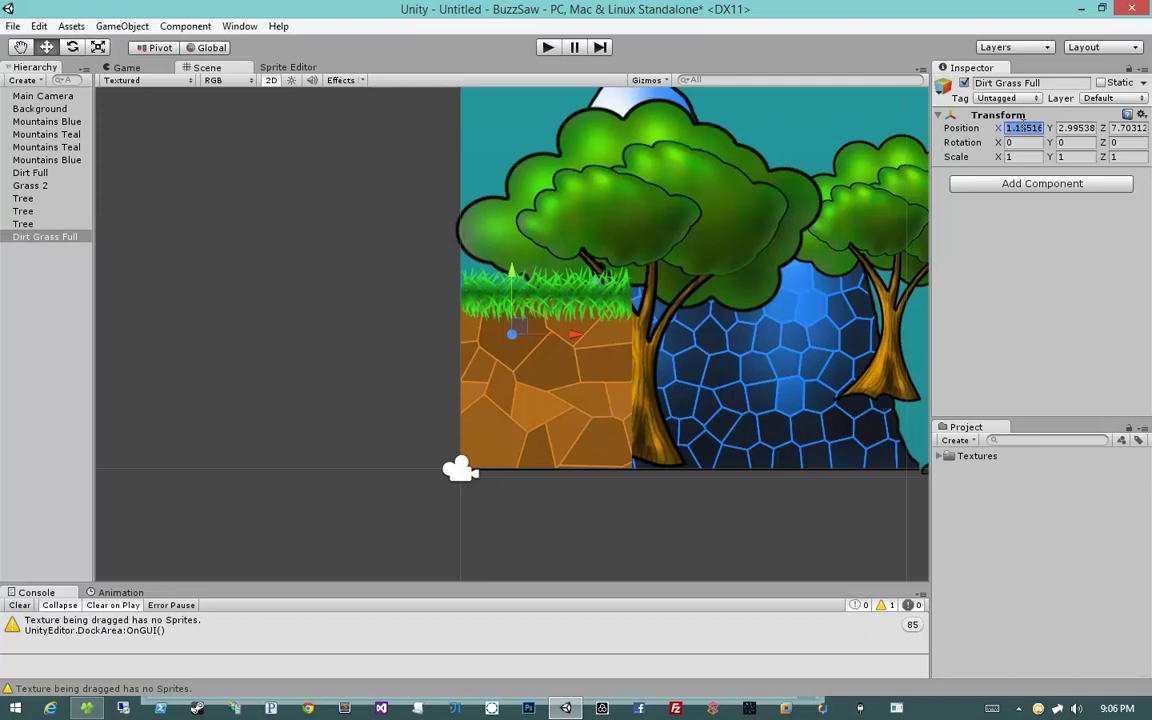
pyautogui.write('0')
pyautogui.press('Tab')
pyautogui.write('0')
pyautogui.press('Tab')
pyautogui.write('0')
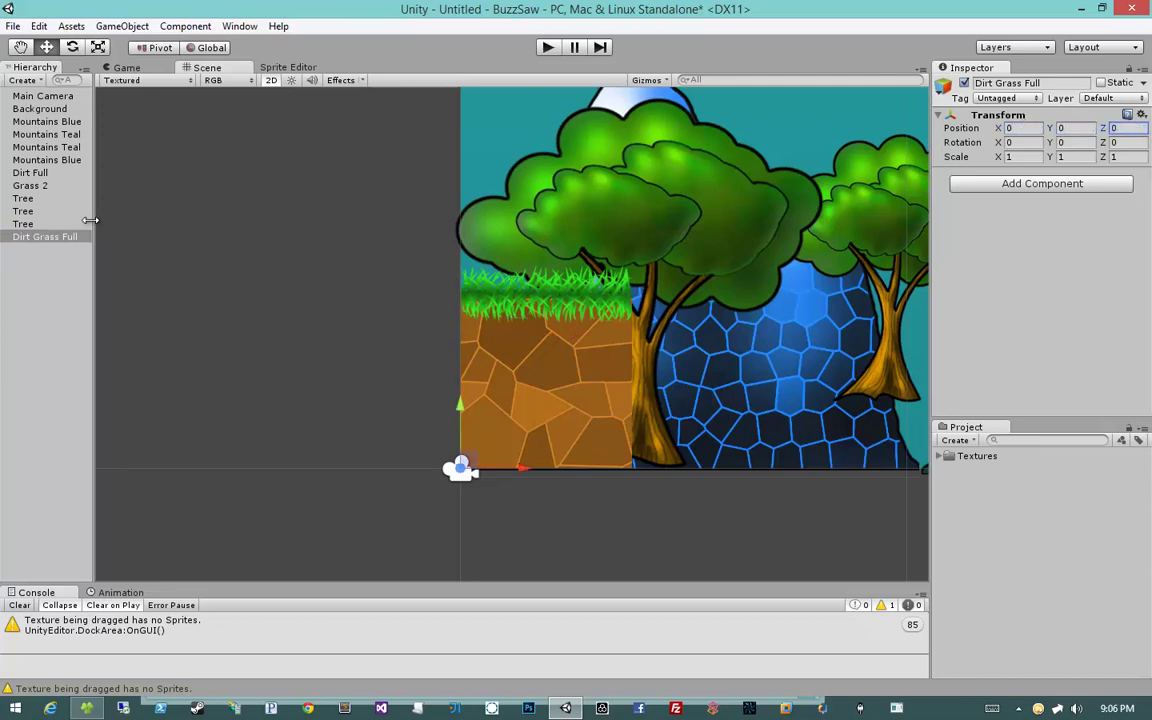
# Make Dirt Full and Grass 2 children of Dirt Grass Full.
pyautogui.click(53, 175)
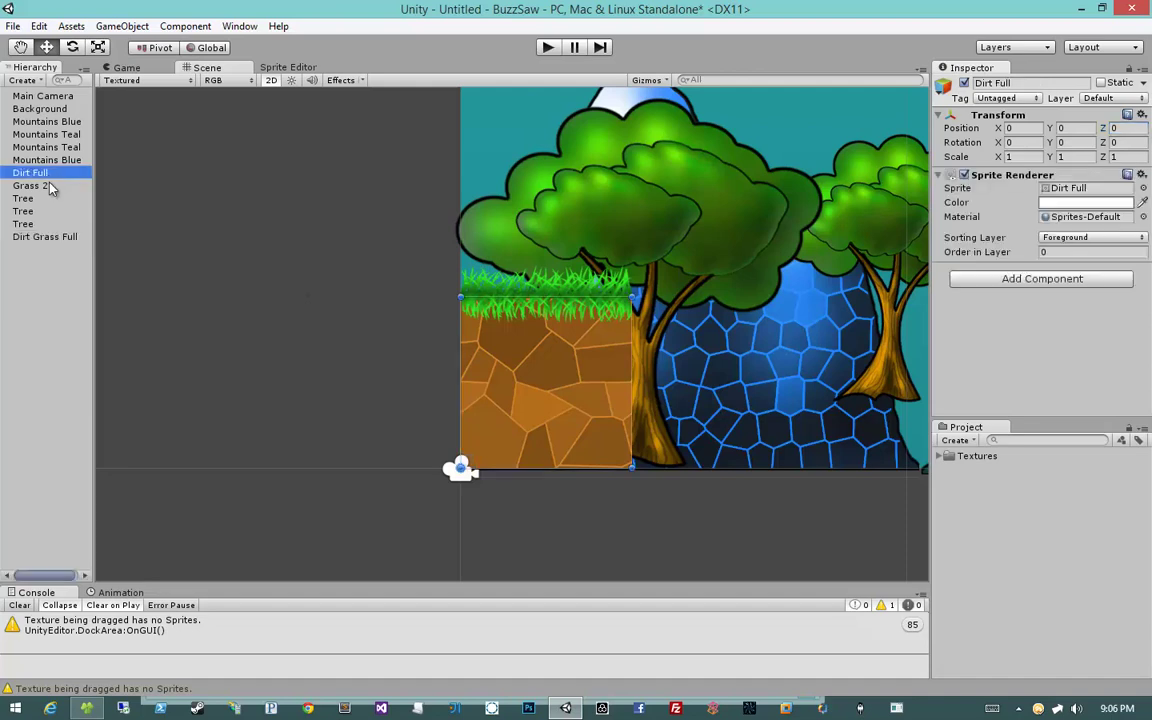
pyautogui.keyDown('ctrl'); pyautogui.click(48, 185); pyautogui.keyUp('ctrl')
pyautogui.moveTo(48, 185); pyautogui.dragTo(45, 236)
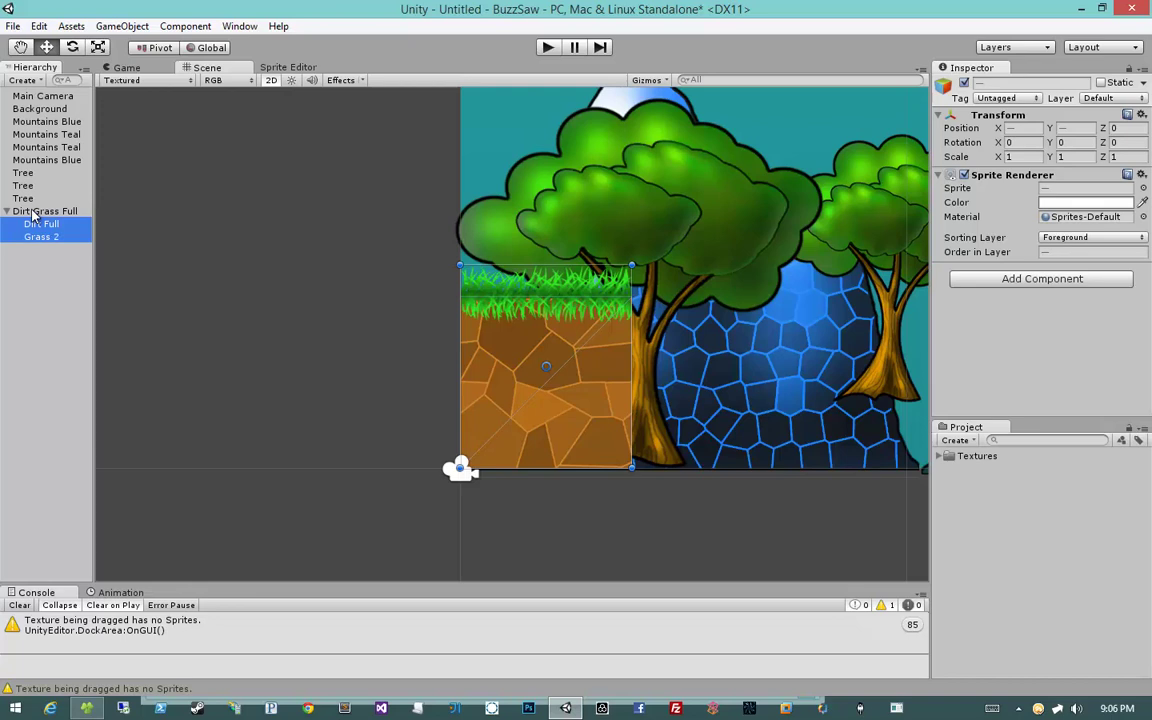
pyautogui.click(33, 213)
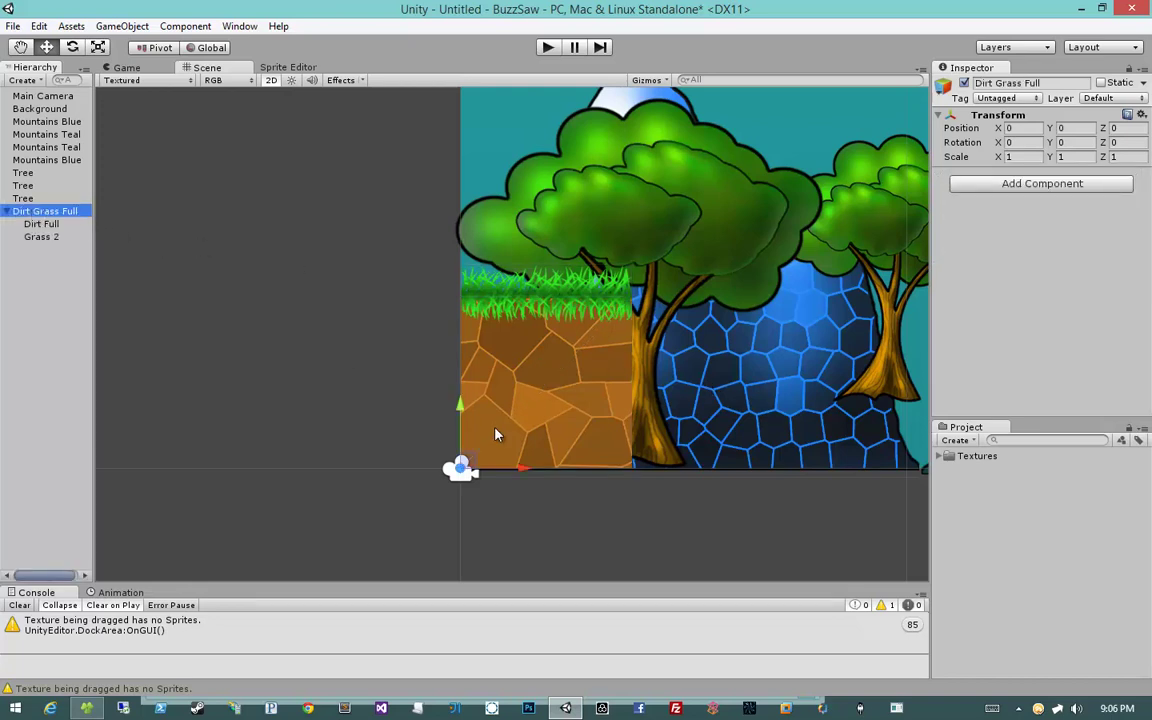
# Test-duplicate the Dirt Grass Full tile, delete the copy, and select Dirt Full.
pyautogui.moveTo(520, 473)
pyautogui.mouseDown()
pyautogui.moveTo(490, 473)
pyautogui.moveTo(535, 473)
pyautogui.mouseUp()
pyautogui.hotkey('ctrl', 'd')
pyautogui.moveTo(675, 473); pyautogui.dragTo(690, 472)
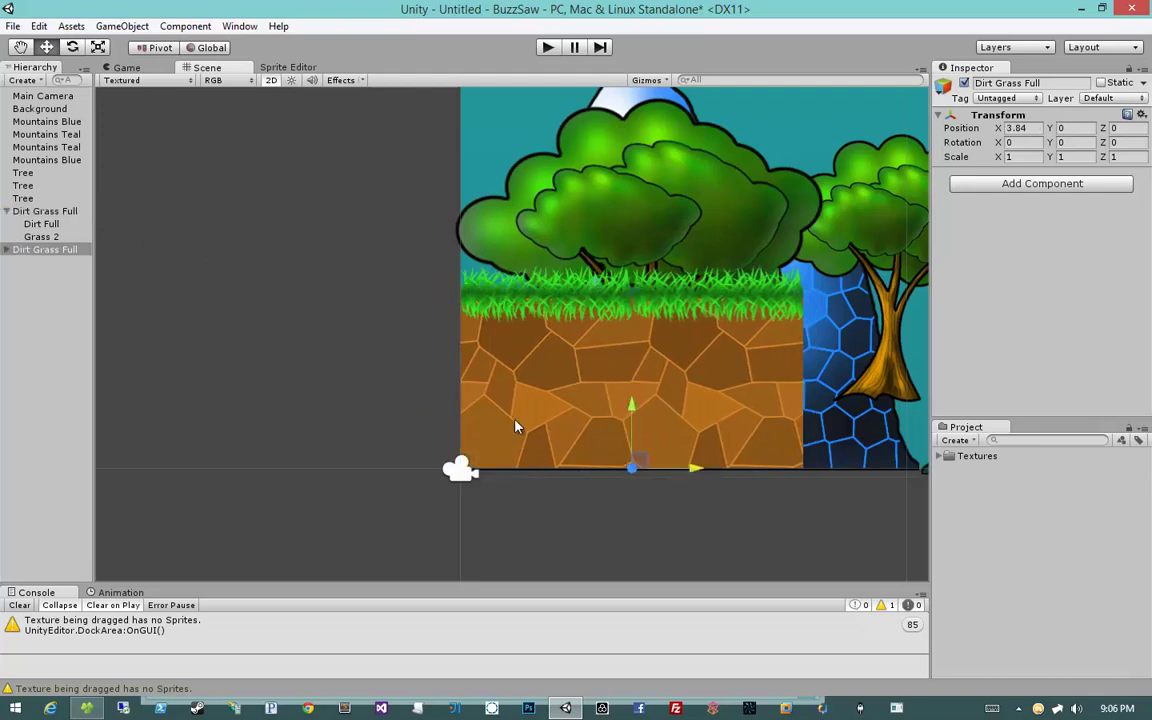
pyautogui.press('Delete')
pyautogui.click(56, 225)
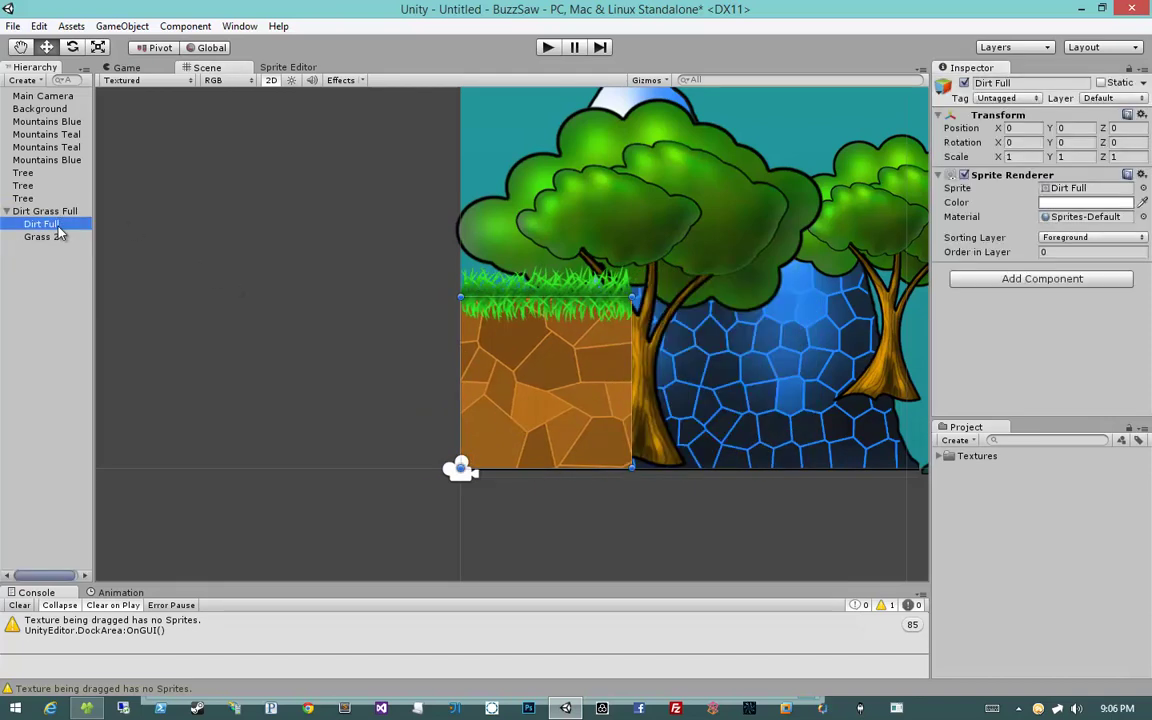
pyautogui.moveTo(694, 442); pyautogui.dragTo(544, 405, button='middle')
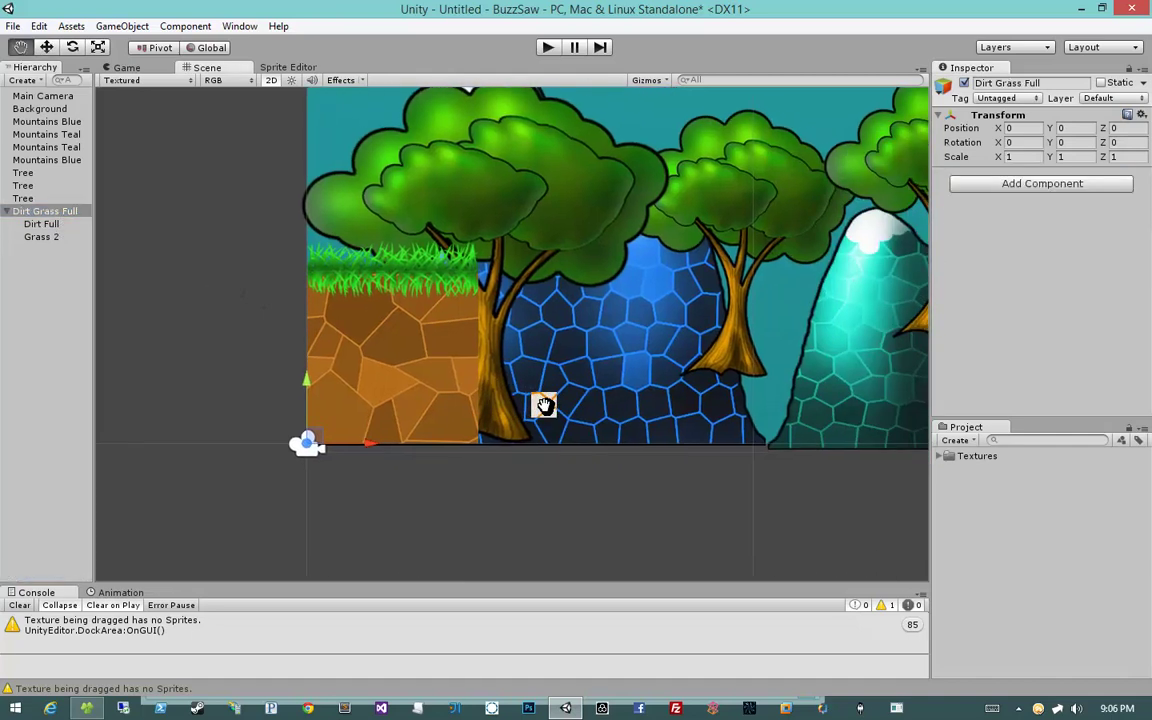
pyautogui.scroll(-1, 545, 405)
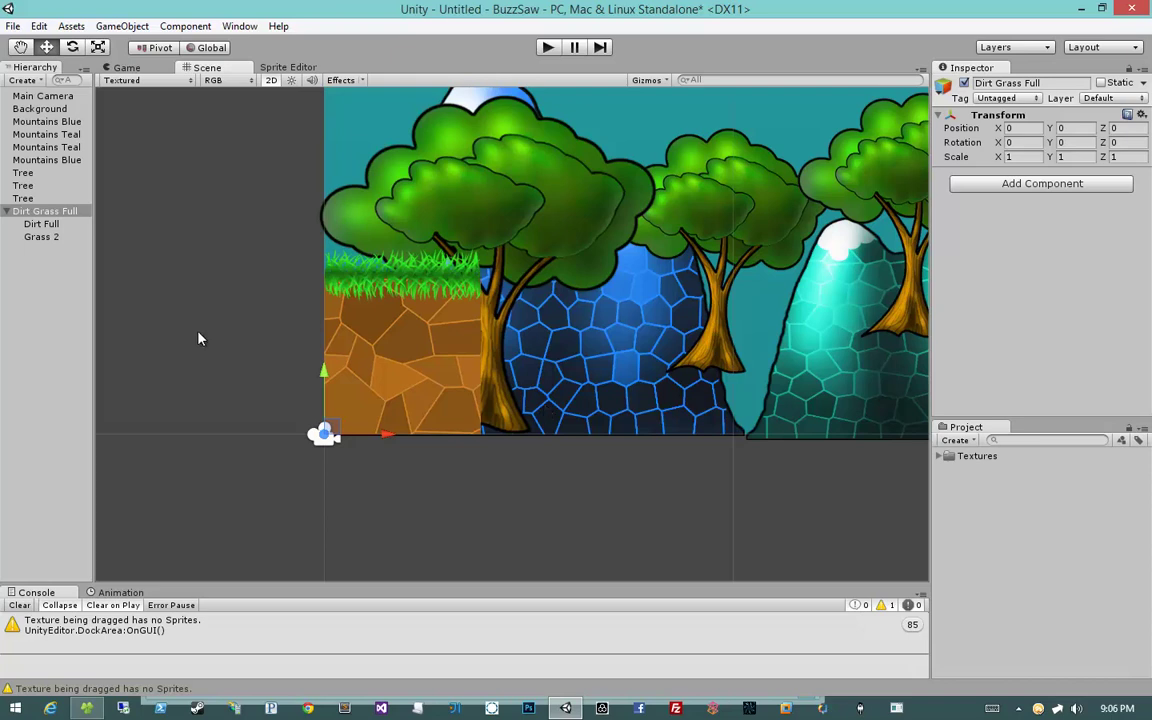
pyautogui.click(414, 330)
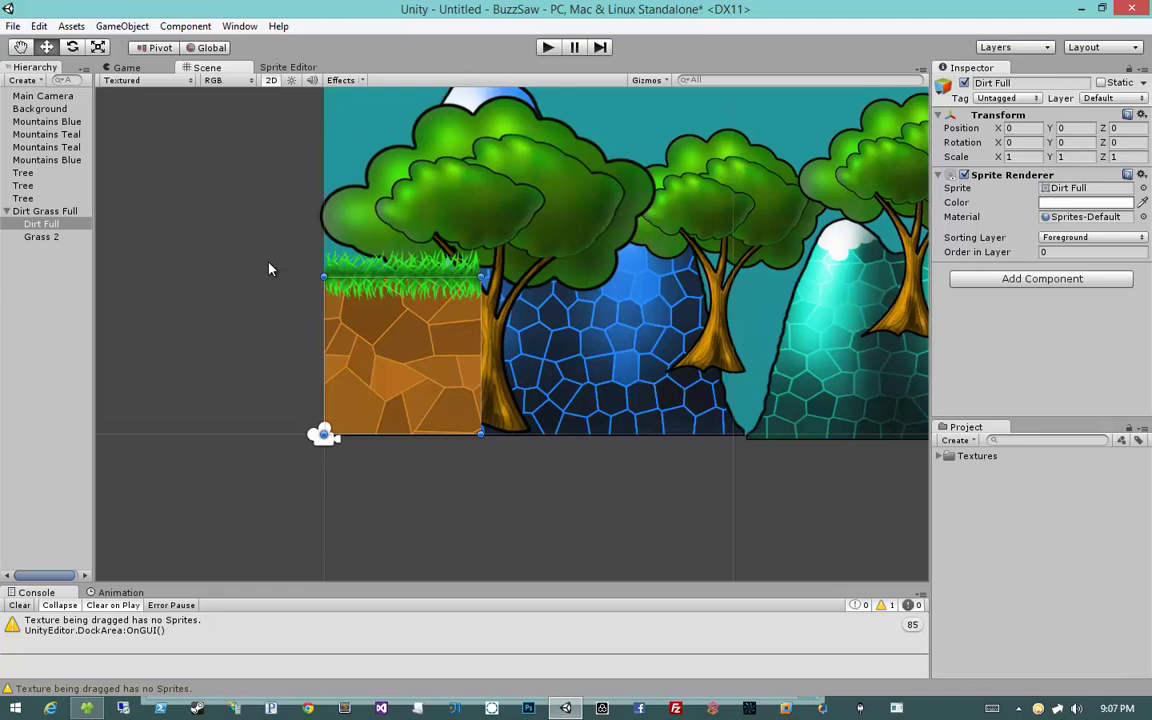
# Create a Prefabs folder in the Project panel.
pyautogui.click(45, 211)
pyautogui.click(1021, 548)
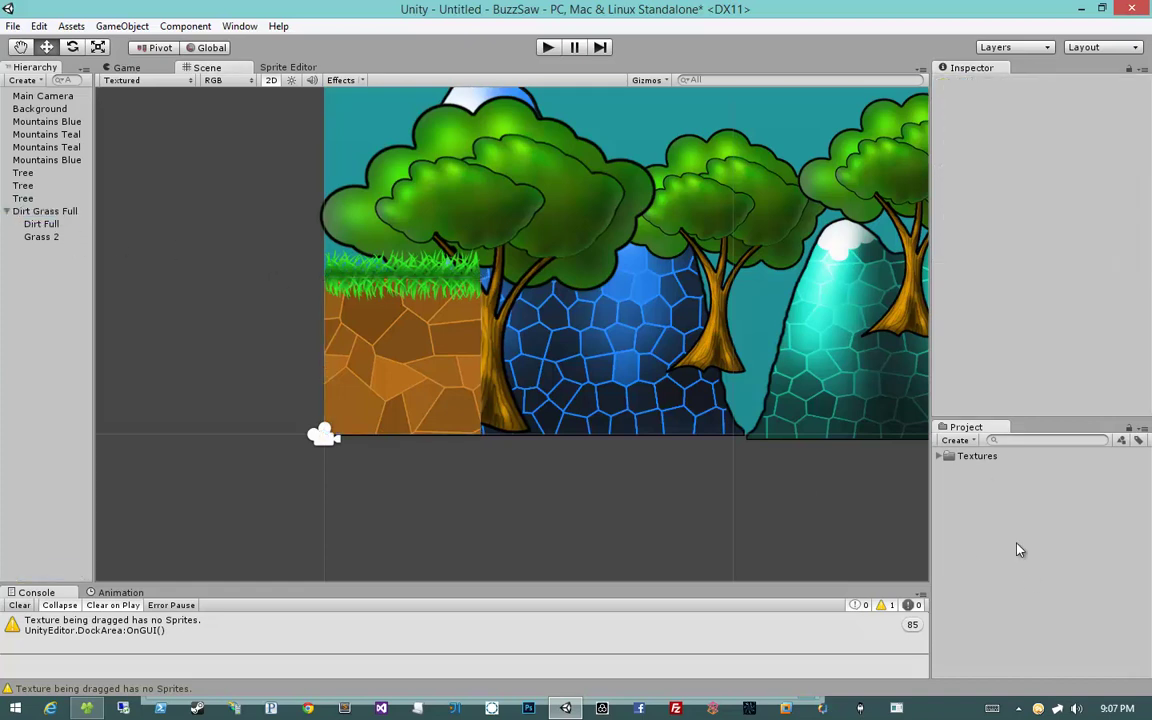
pyautogui.click(956, 441)
pyautogui.click(985, 102)
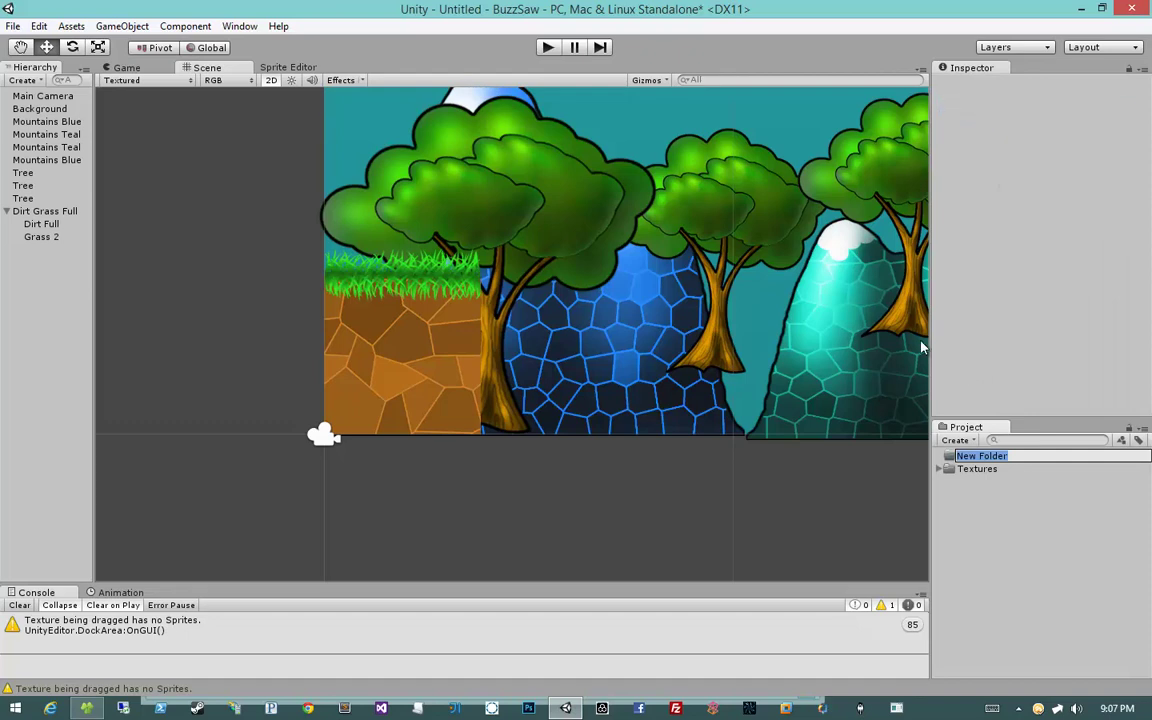
pyautogui.write('Prefabs')
pyautogui.press('Return')
# Create a Tiles folder inside Prefabs and drag Dirt Grass Full into it as a prefab.
pyautogui.click(956, 441)
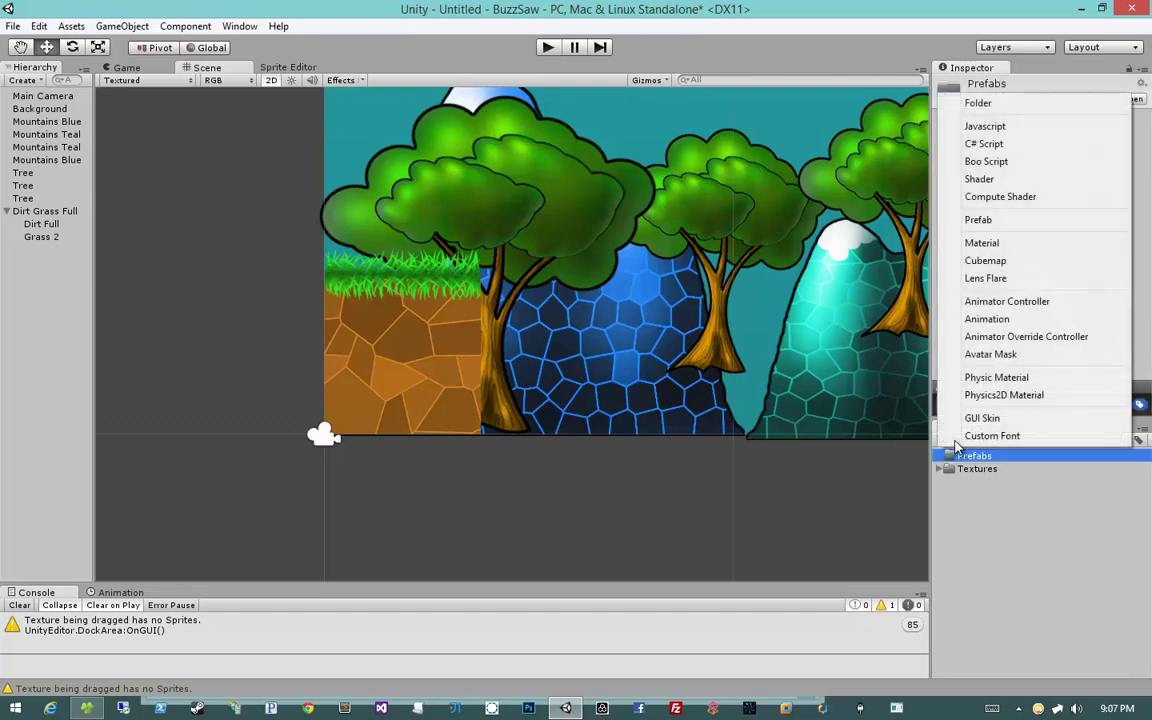
pyautogui.click(985, 102)
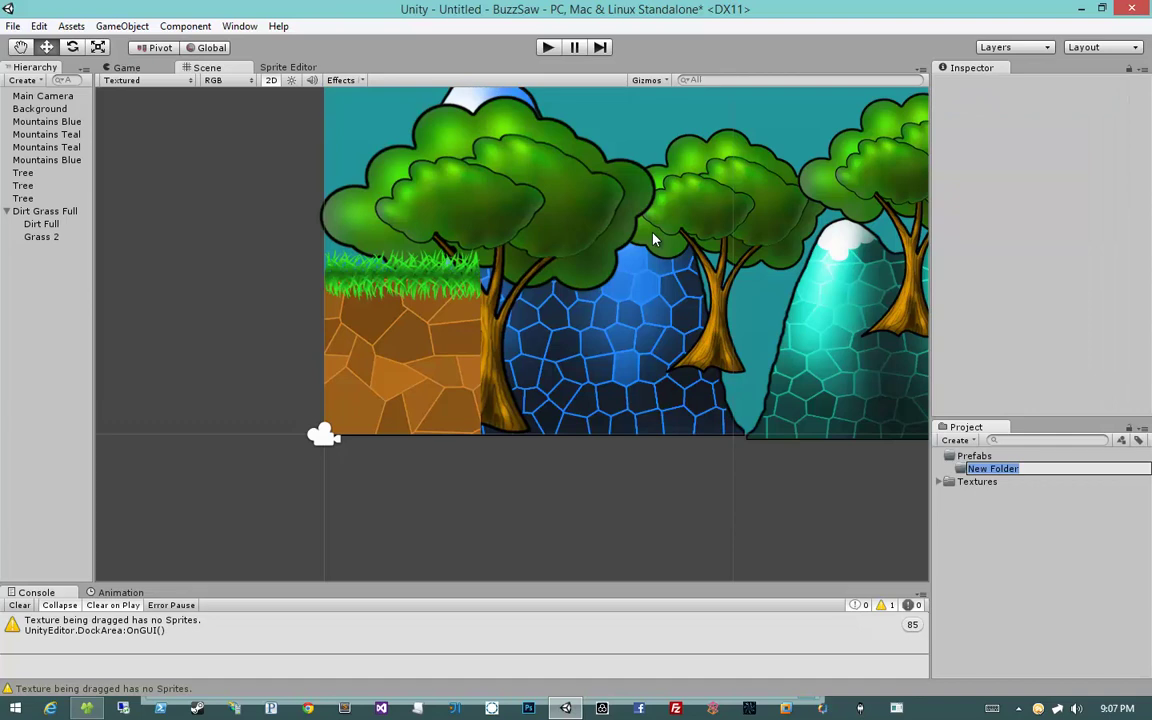
pyautogui.write('Tiles')
pyautogui.press('Return')
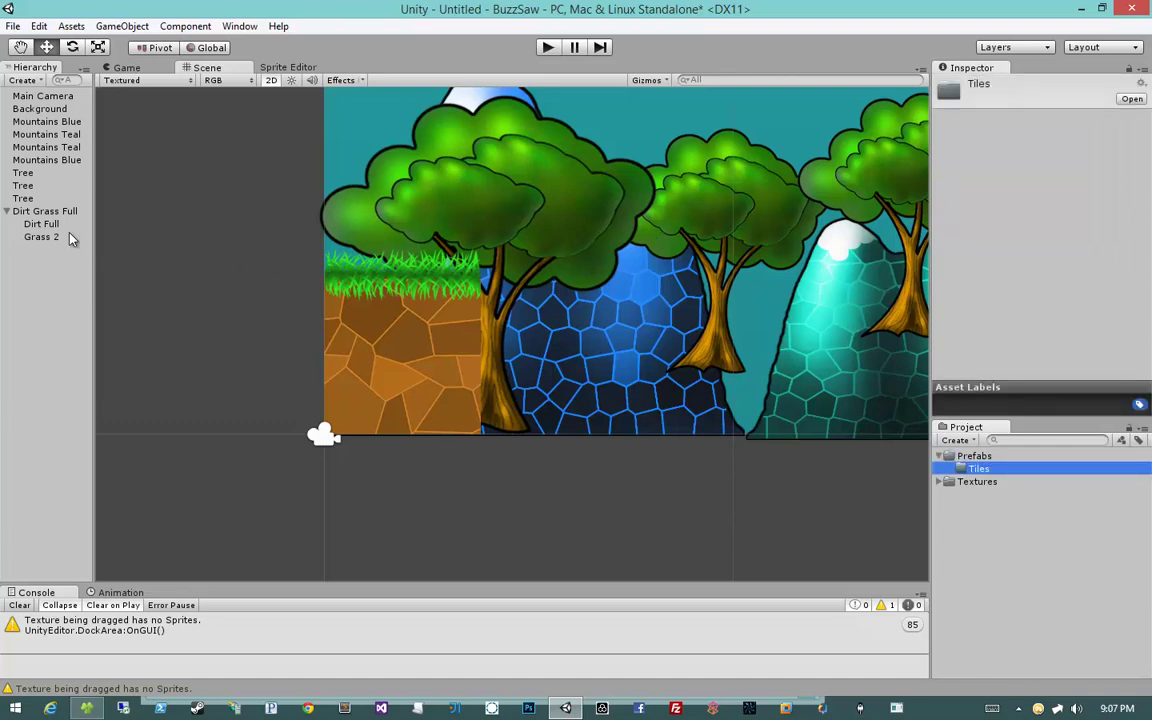
pyautogui.moveTo(40, 214); pyautogui.dragTo(978, 470)
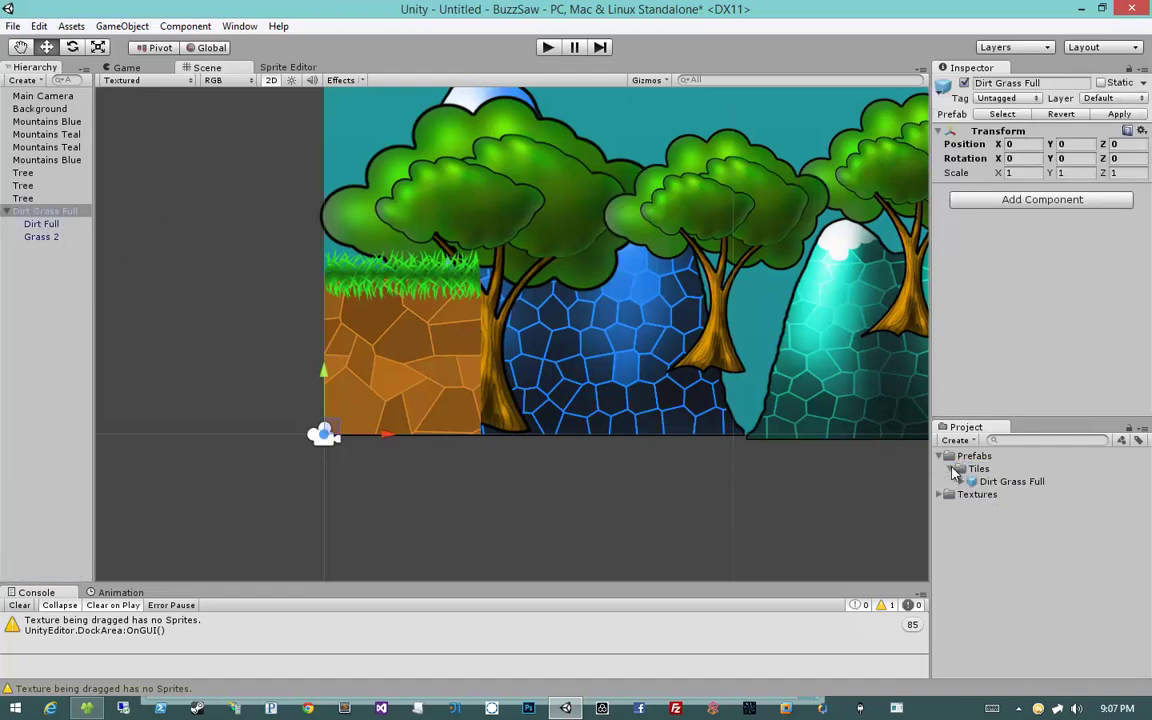
pyautogui.moveTo(688, 410); pyautogui.dragTo(578, 410, button='middle')
# Place two test copies of the prefab in the scene, then delete them.
pyautogui.click(1005, 482)
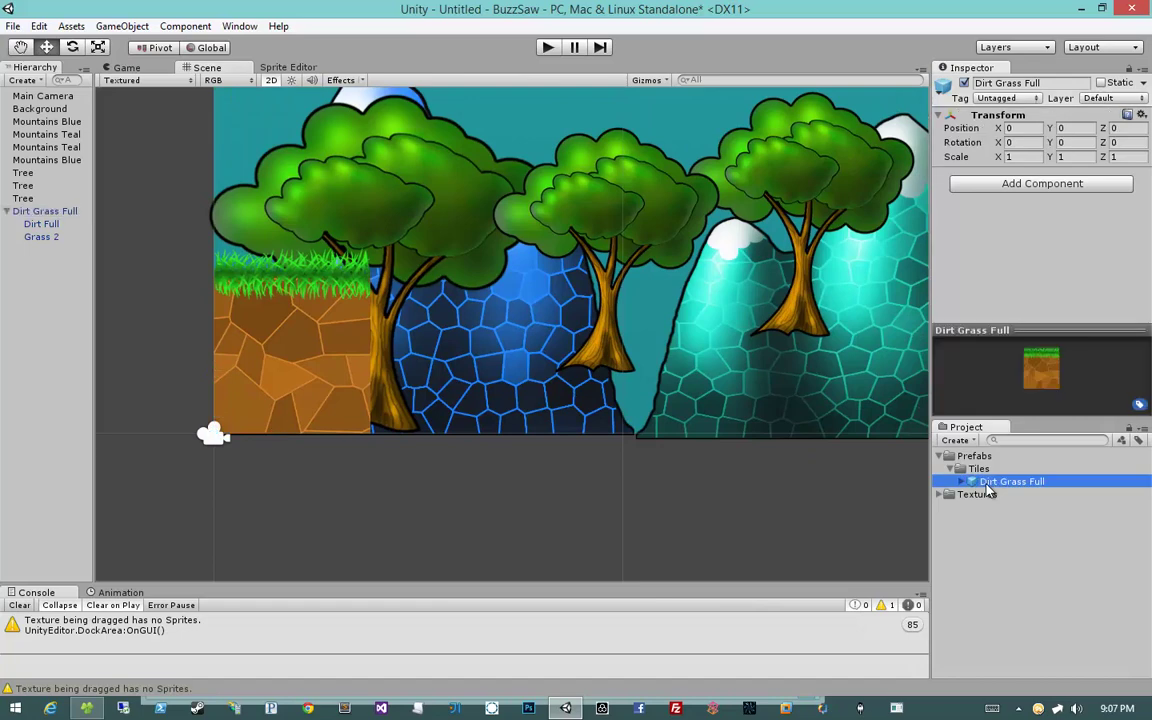
pyautogui.moveTo(1008, 486)
pyautogui.mouseDown()
pyautogui.moveTo(516, 342)
pyautogui.moveTo(468, 440)
pyautogui.mouseUp()
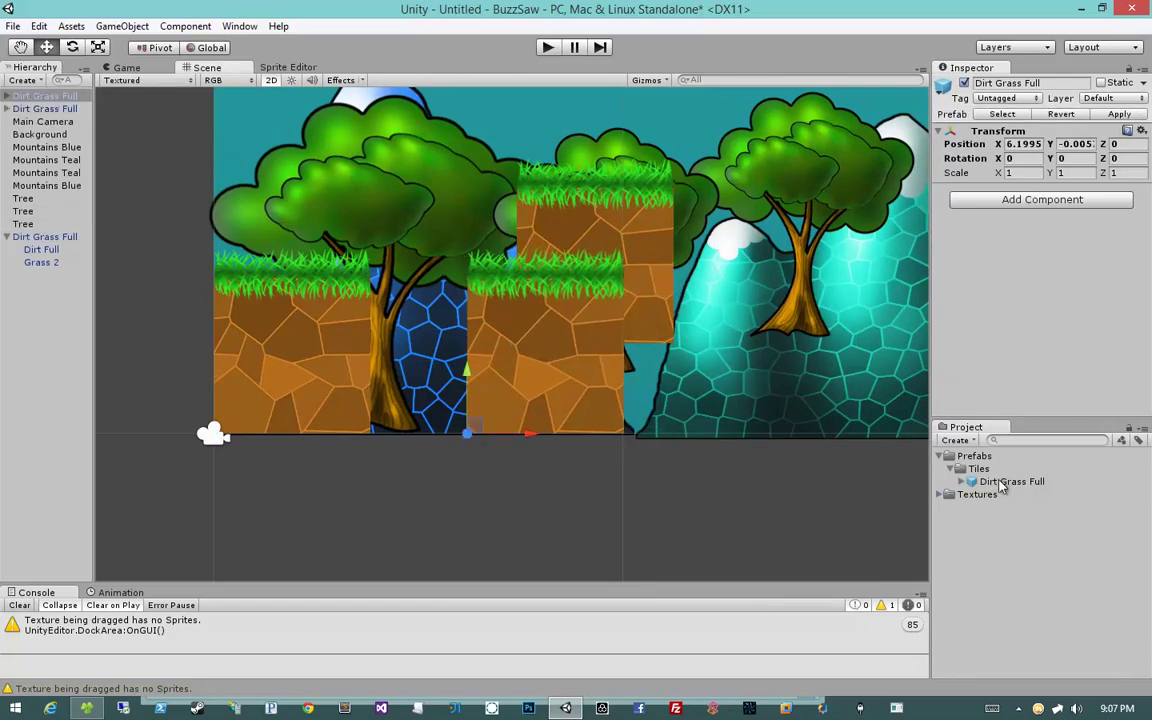
pyautogui.moveTo(1000, 485); pyautogui.dragTo(757, 258)
pyautogui.click(58, 110)
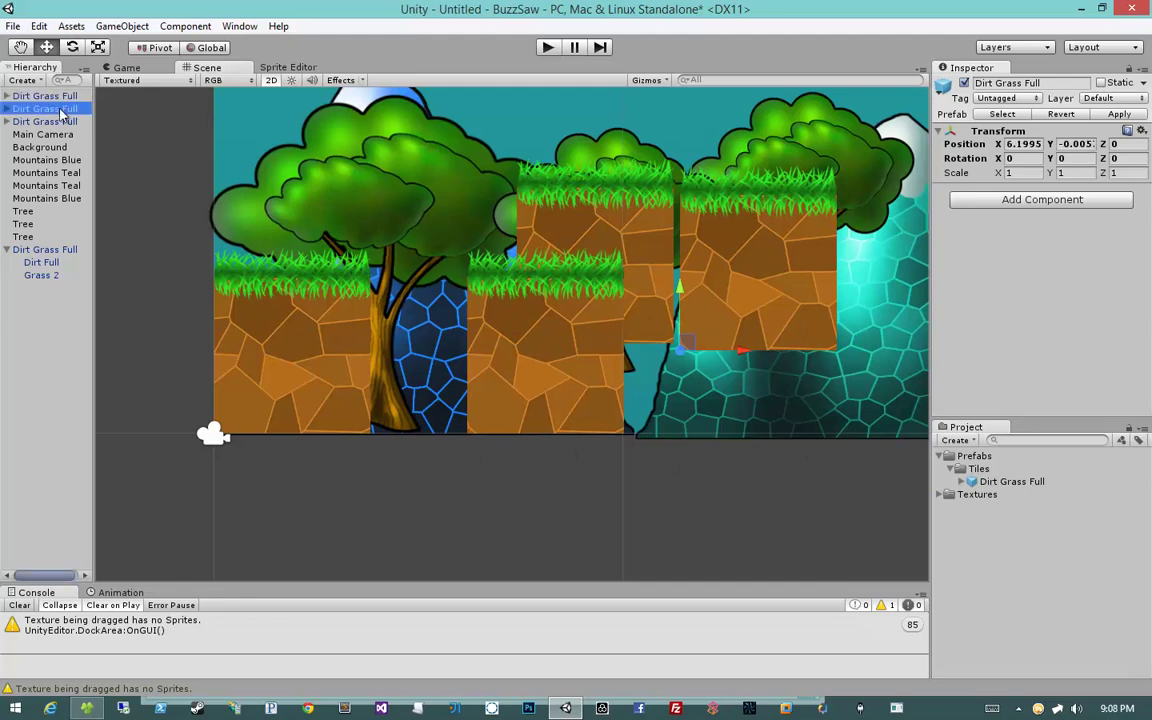
pyautogui.keyDown('shift'); pyautogui.click(60, 96); pyautogui.keyUp('shift')
pyautogui.press('Delete')
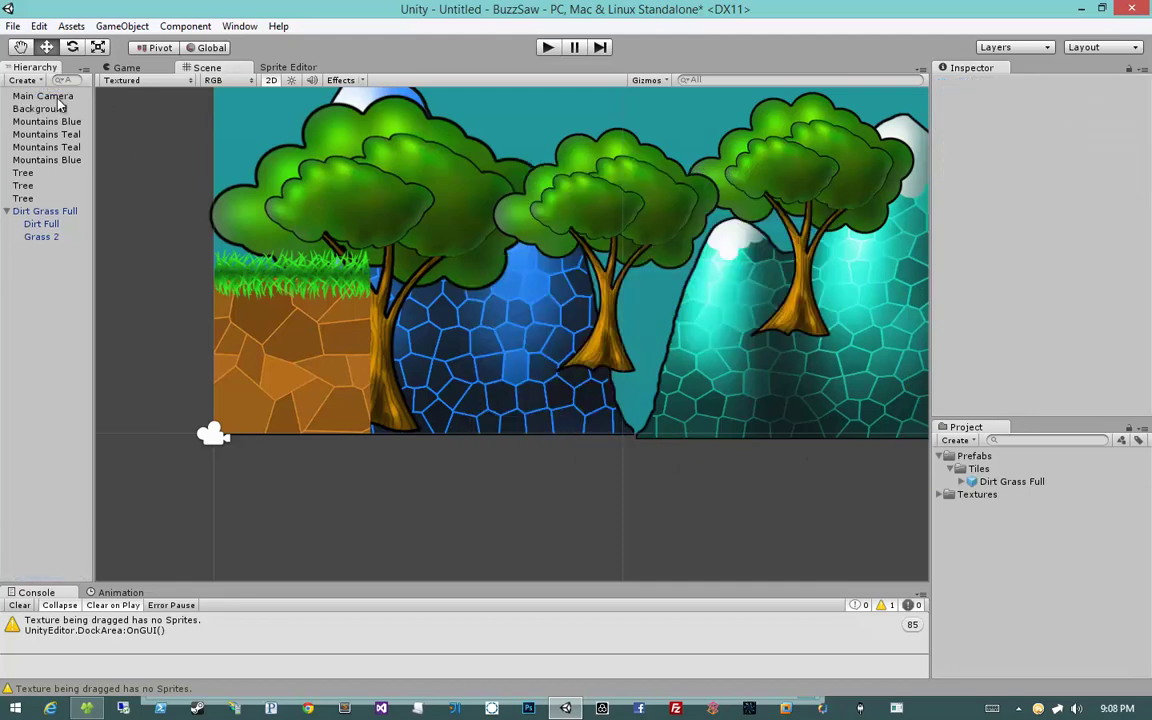
pyautogui.click(7, 211)
pyautogui.click(42, 213)
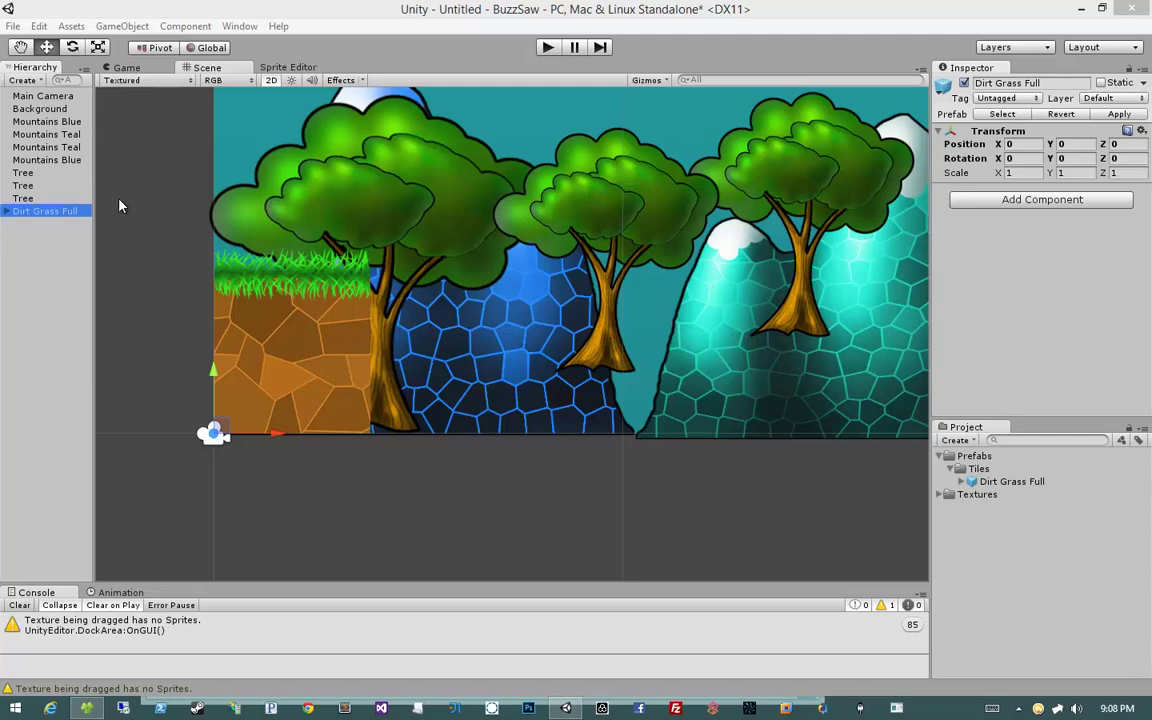
# Enter 1 for the Move X and Move Y values in Snap Settings.
pyautogui.click(38, 26)
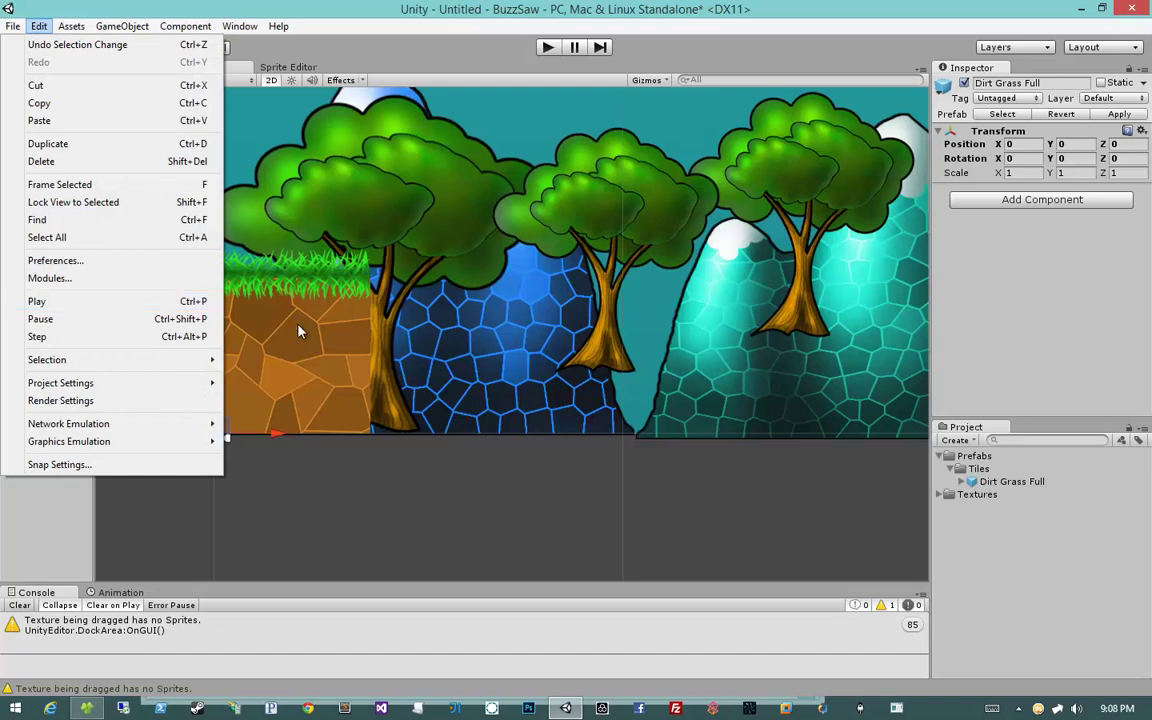
pyautogui.click(72, 474)
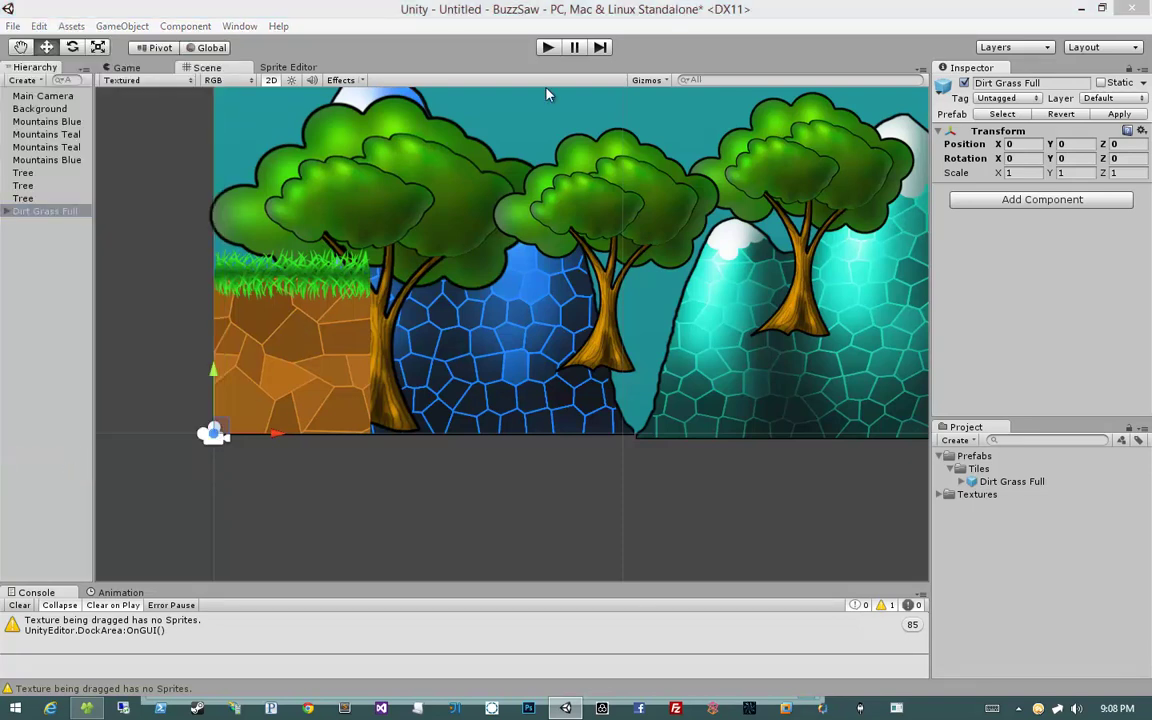
pyautogui.moveTo(582, 286); pyautogui.dragTo(632, 345)
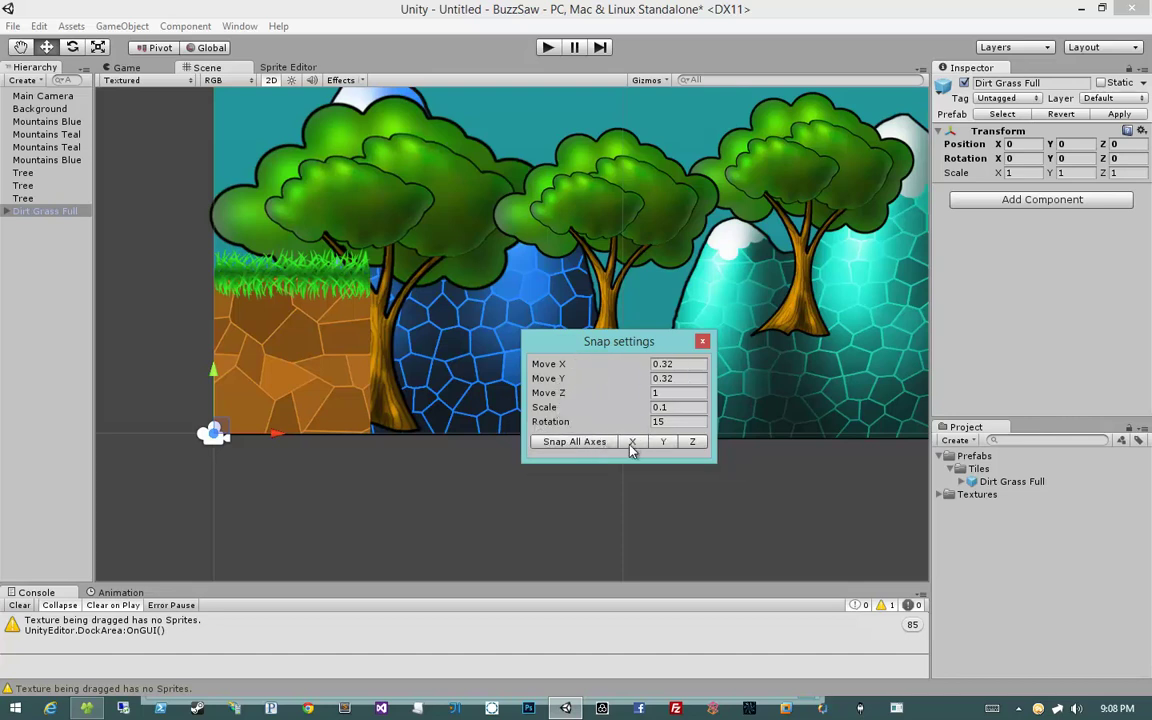
pyautogui.click(678, 364)
pyautogui.write('1')
pyautogui.press('Tab')
pyautogui.write('1')
pyautogui.press('Tab')
pyautogui.press('Tab')
pyautogui.press('Tab')
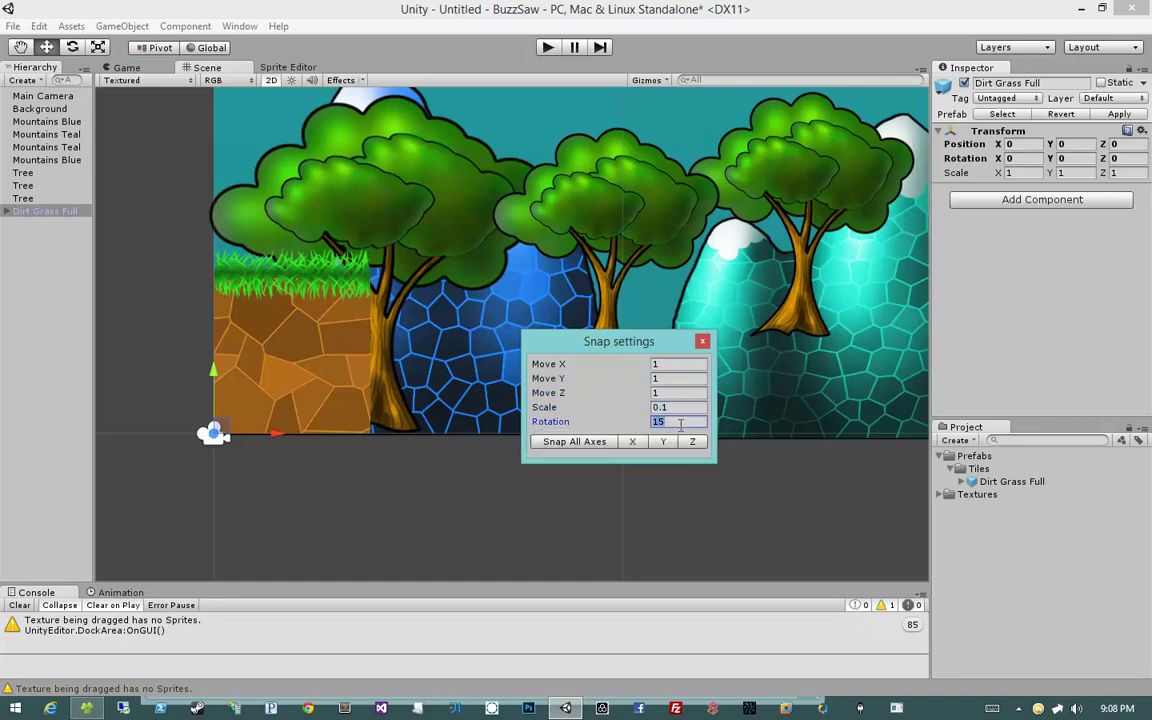
pyautogui.hotkey('shift', 'Tab')
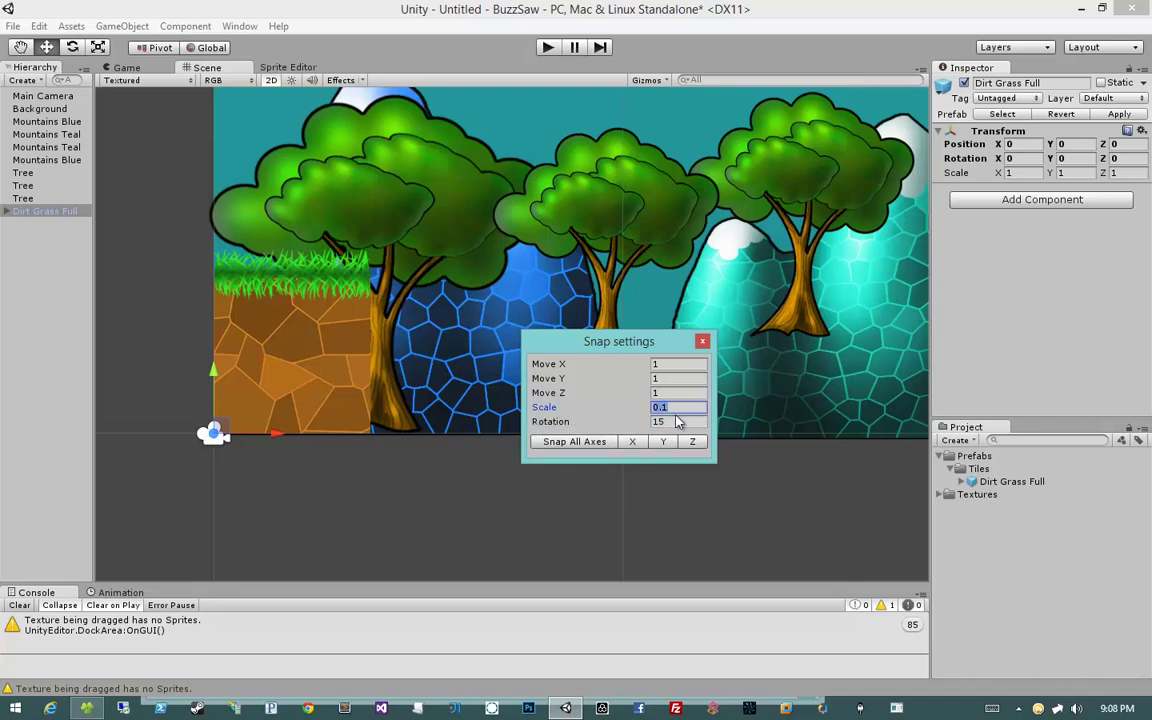
pyautogui.click(702, 344)
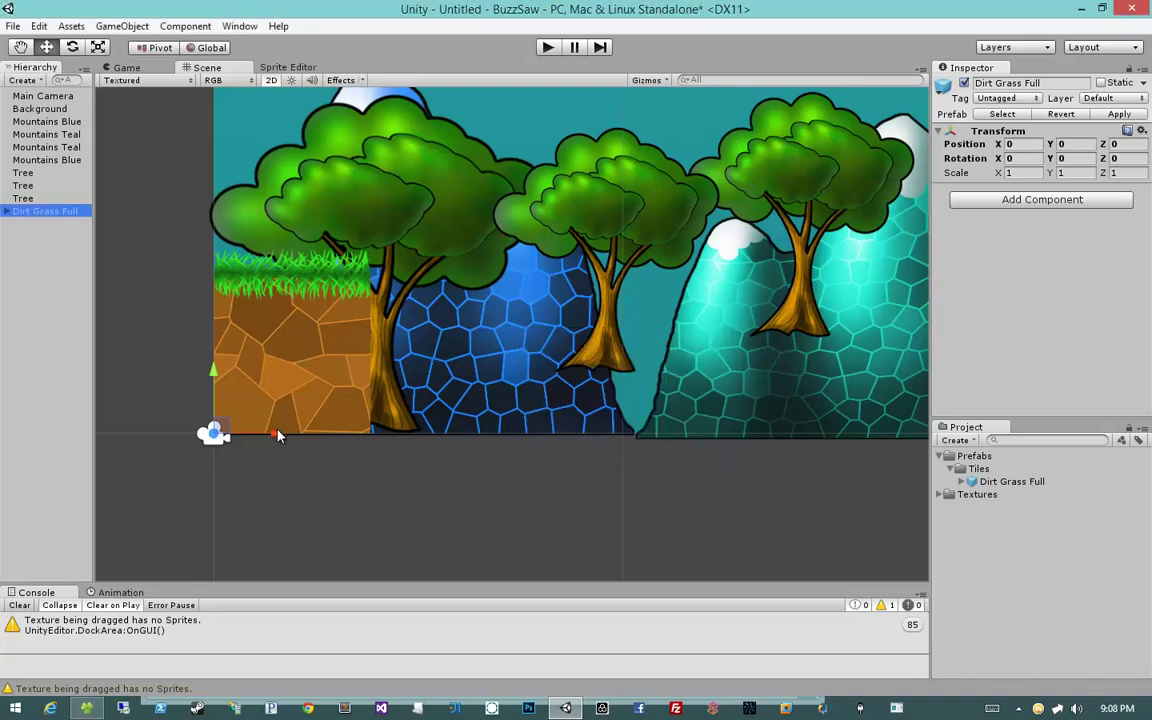
# Duplicate the Dirt Grass Full tile and slide the copy to X 4.
pyautogui.moveTo(276, 434)
pyautogui.mouseDown()
pyautogui.moveTo(669, 434)
pyautogui.moveTo(240, 432)
pyautogui.moveTo(672, 433)
pyautogui.moveTo(279, 431)
pyautogui.mouseUp()
pyautogui.click(35, 213)
pyautogui.hotkey('ctrl', 'd')
pyautogui.moveTo(279, 436)
pyautogui.mouseDown()
pyautogui.moveTo(478, 433)
pyautogui.moveTo(398, 433)
pyautogui.moveTo(426, 437)
pyautogui.mouseUp()
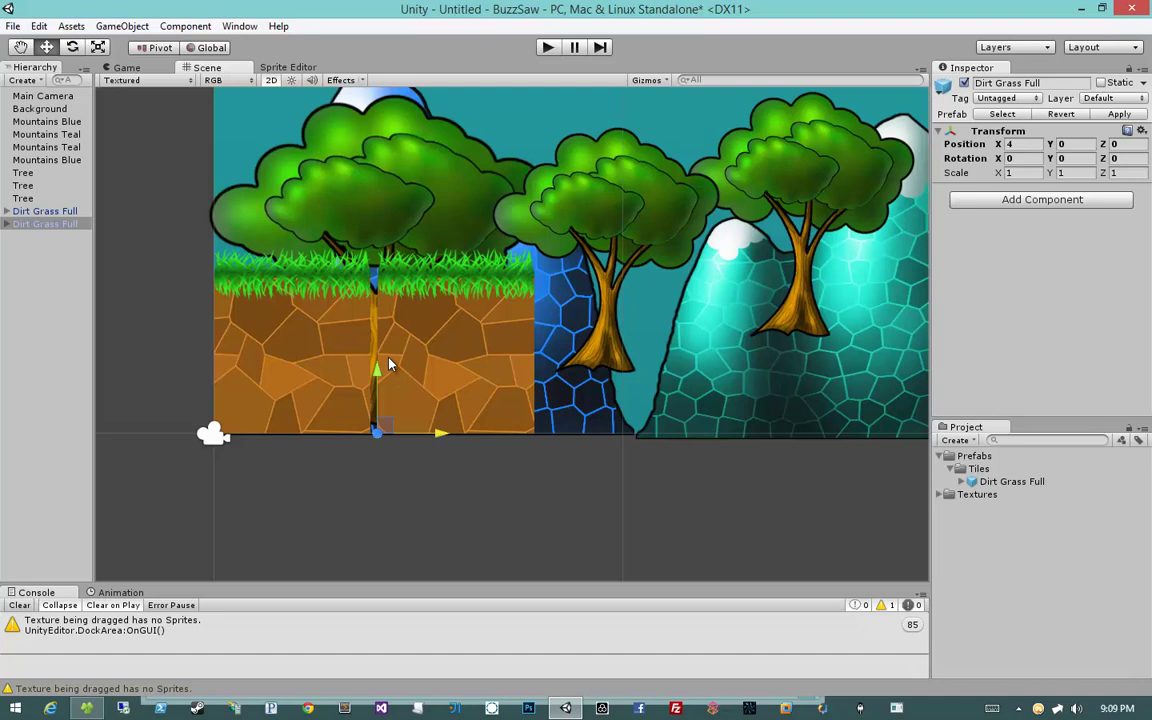
# Expand Textures and Texture Atlas Main to list its sprites, then test-move the second tile.
pyautogui.click(945, 495)
pyautogui.click(978, 521)
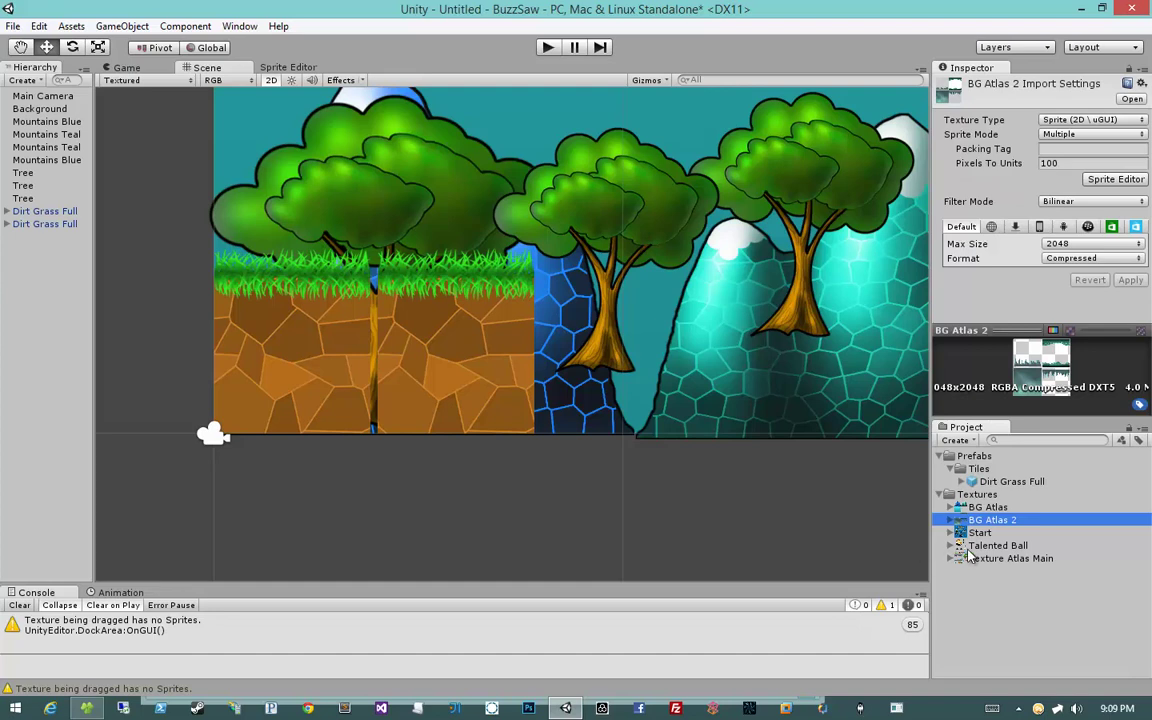
pyautogui.click(957, 560)
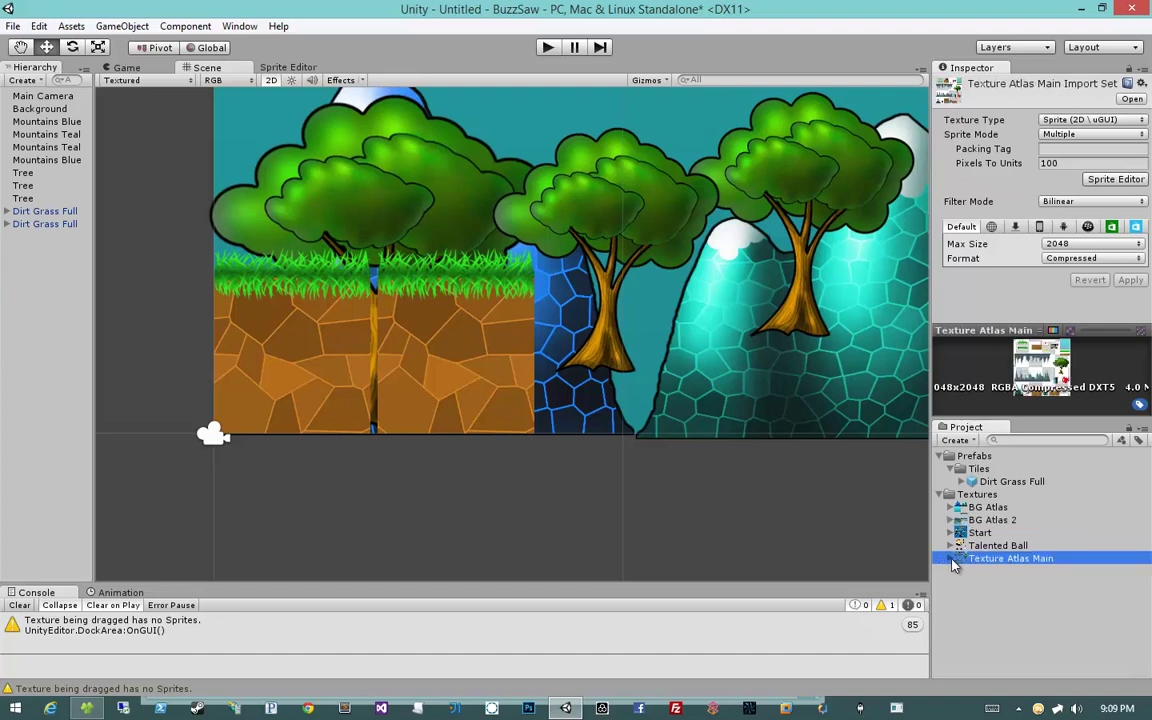
pyautogui.click(952, 560)
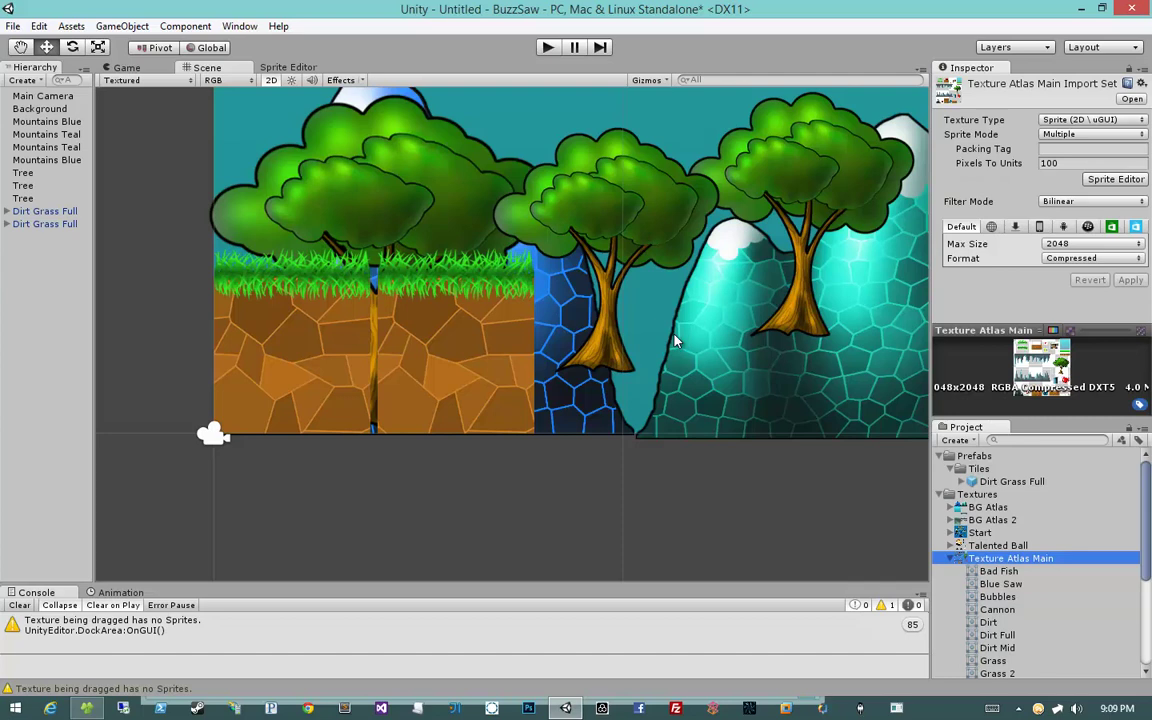
pyautogui.click(45, 224)
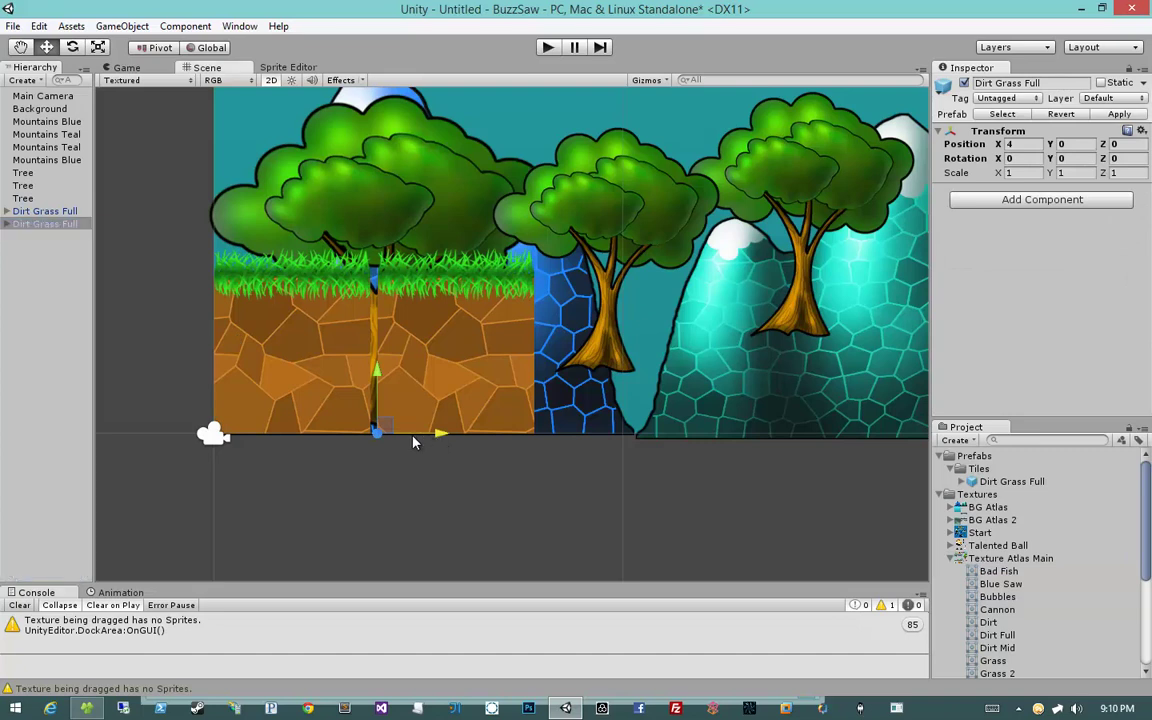
pyautogui.moveTo(436, 441); pyautogui.dragTo(381, 431)
# Clear the Move X snap value and slide the second tile flush against the first.
pyautogui.click(71, 26)
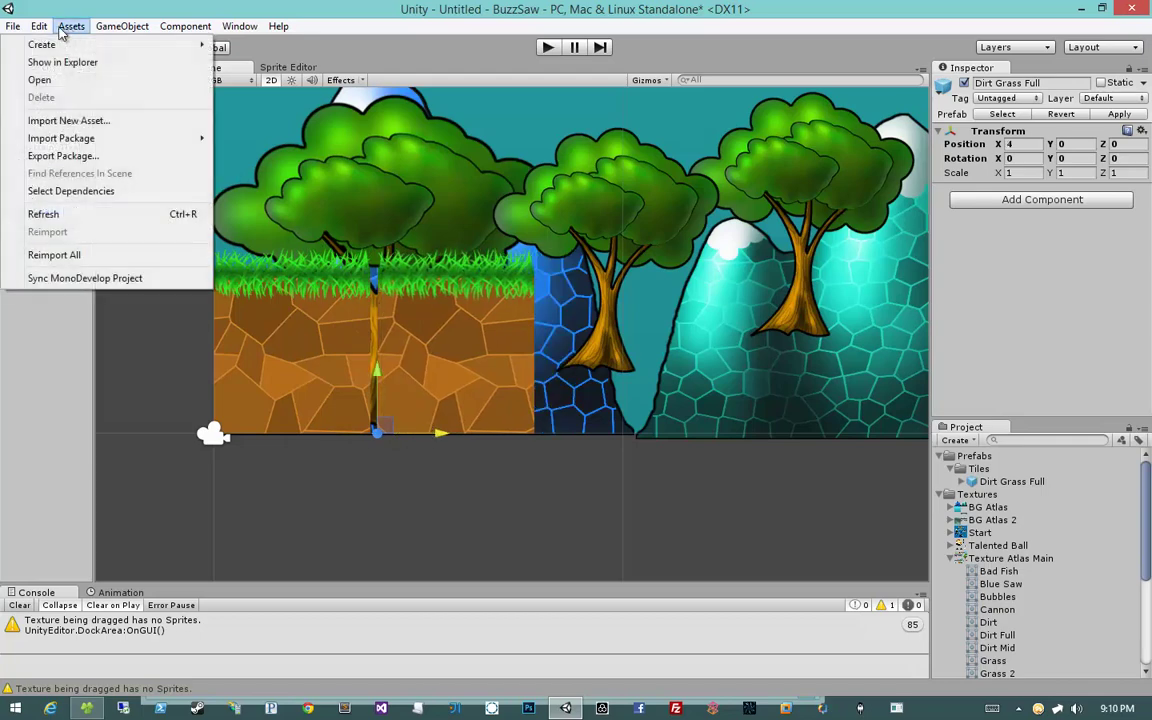
pyautogui.click(64, 465)
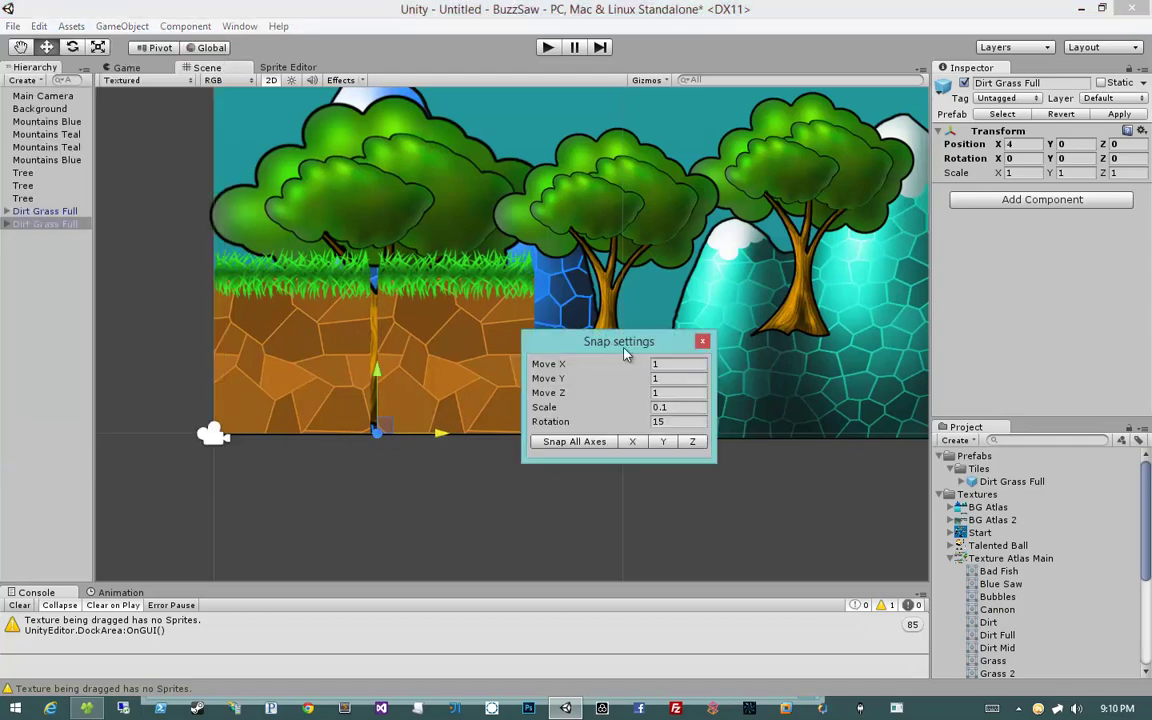
pyautogui.moveTo(612, 345); pyautogui.dragTo(635, 357)
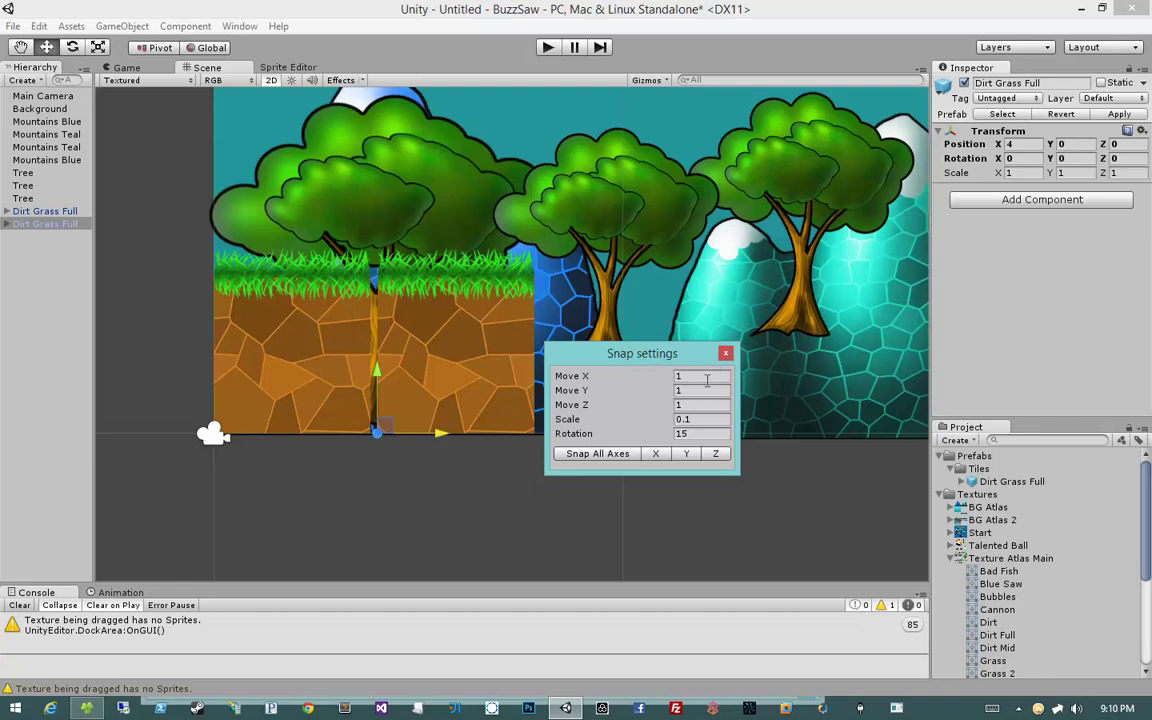
pyautogui.click(700, 376)
pyautogui.press('BackSpace')
pyautogui.click(725, 353)
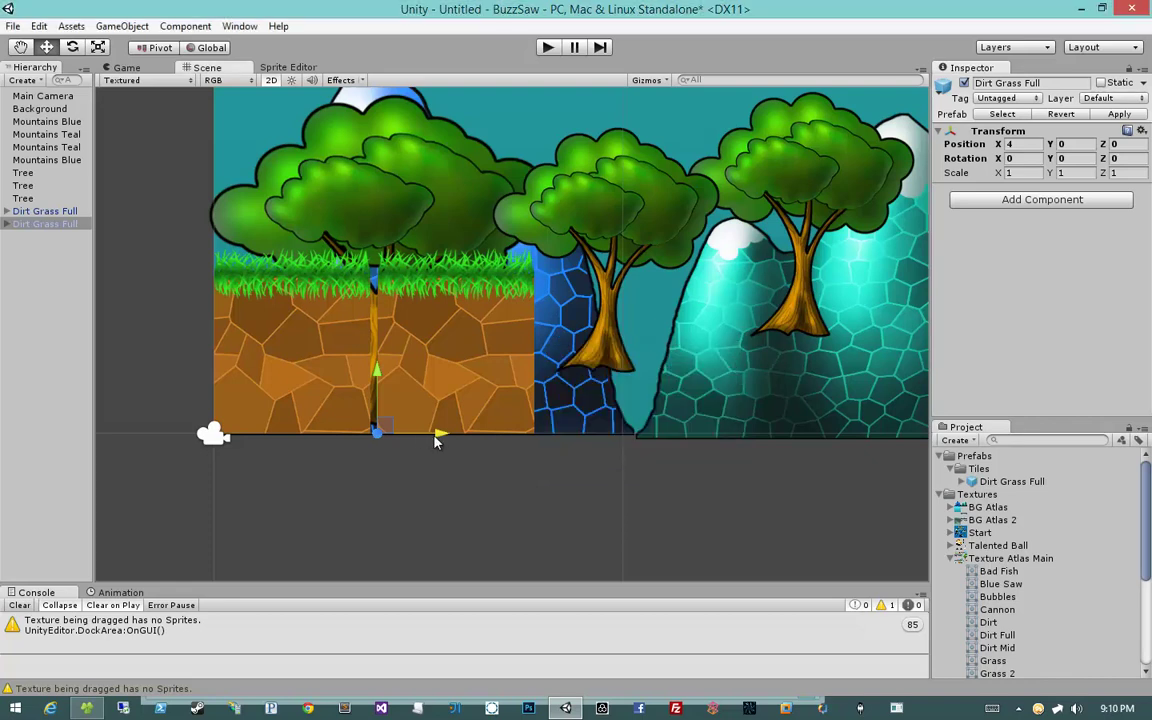
pyautogui.moveTo(437, 441)
pyautogui.mouseDown()
pyautogui.moveTo(278, 440)
pyautogui.moveTo(425, 437)
pyautogui.mouseUp()
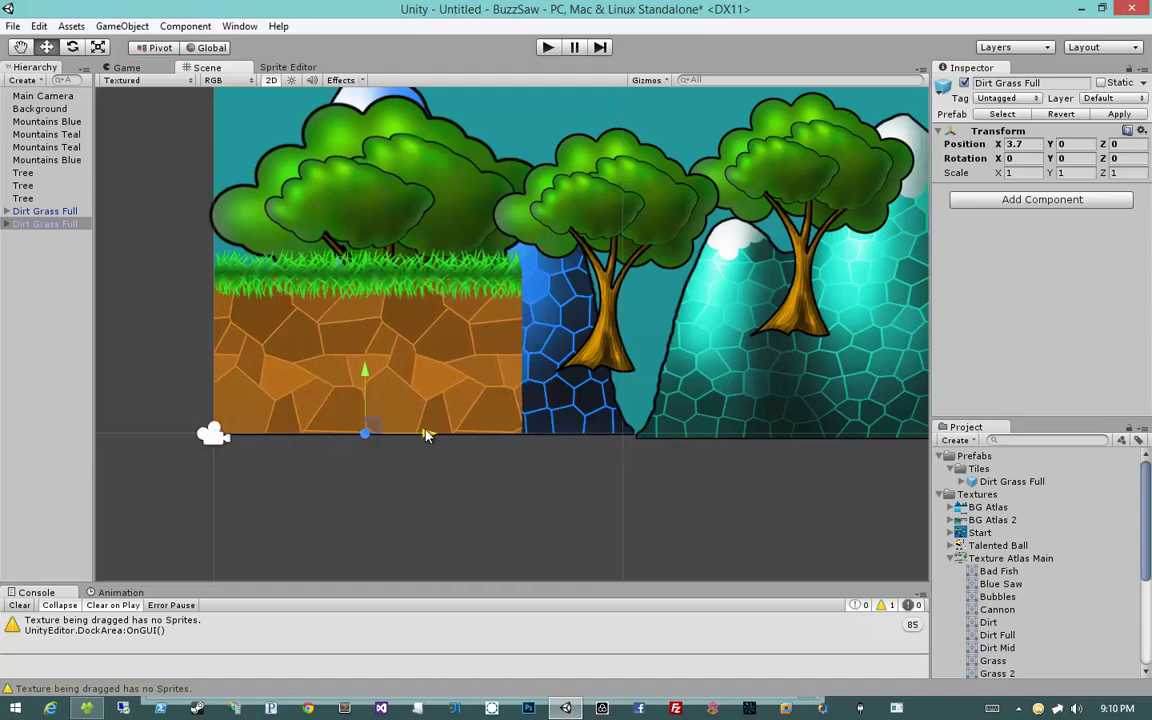
pyautogui.scroll(3, 395, 424)
pyautogui.scroll(2, 395, 424)
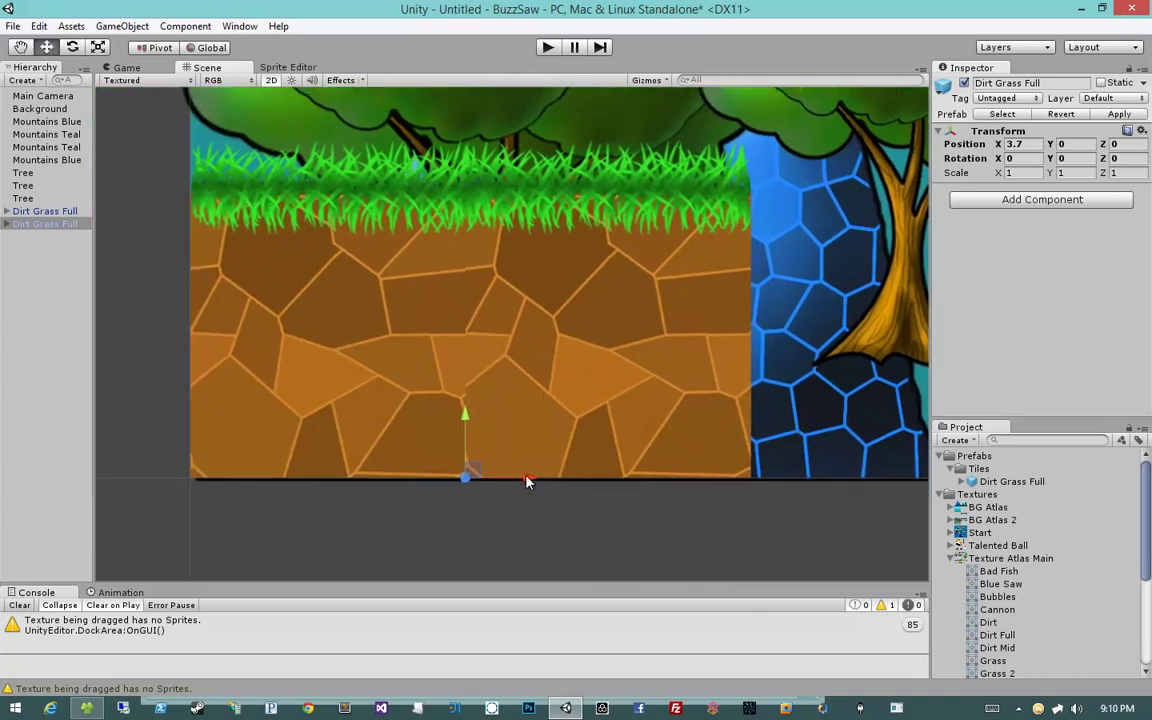
pyautogui.moveTo(527, 479); pyautogui.dragTo(537, 481)
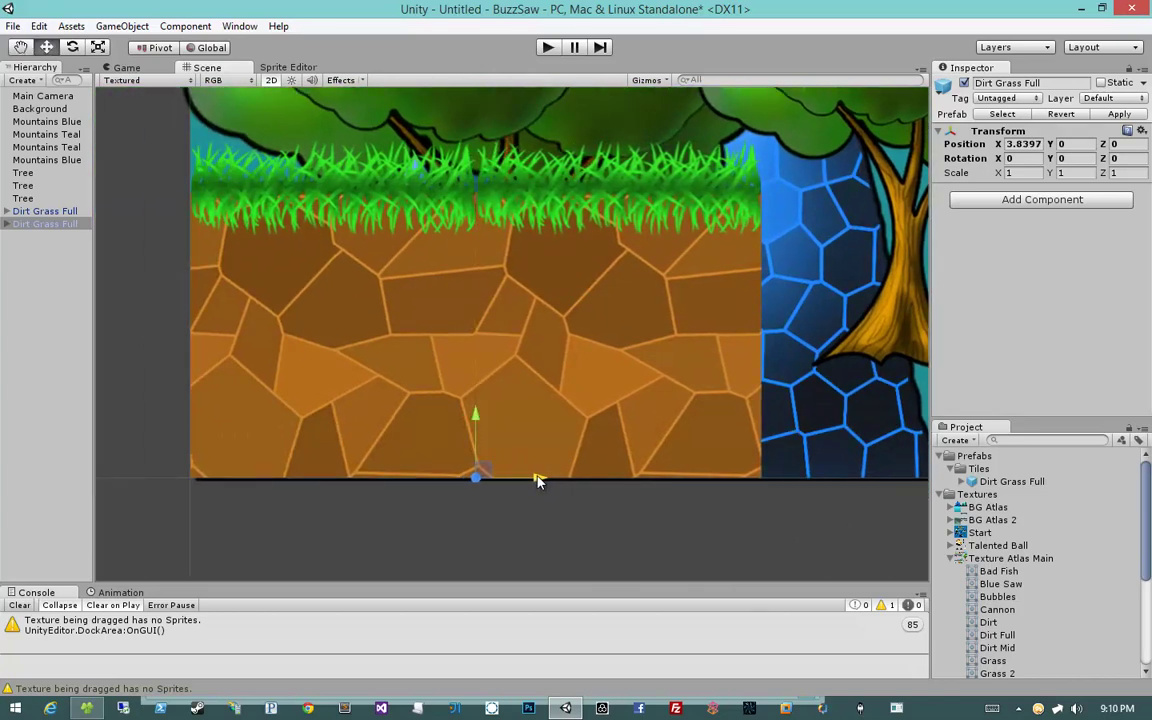
# Set Move X snap to 0.37, then duplicate a tile and undo its test move.
pyautogui.click(74, 26)
pyautogui.moveTo(39, 26)
pyautogui.click(59, 464)
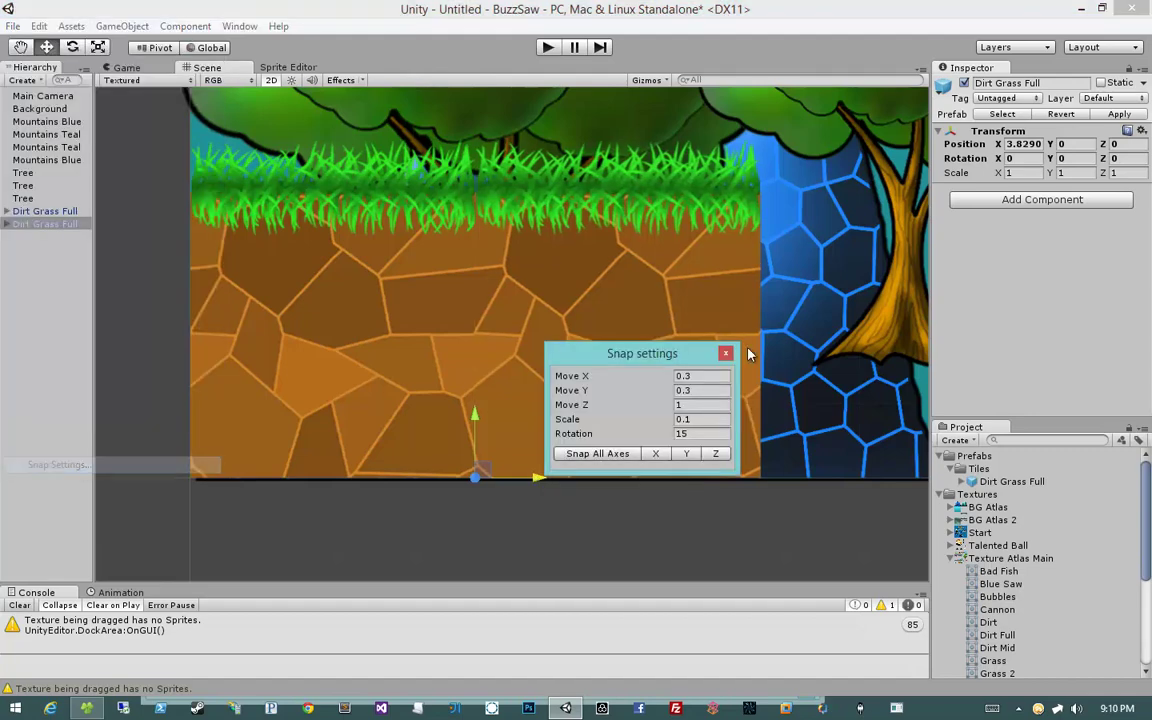
pyautogui.click(725, 376)
pyautogui.write('6')
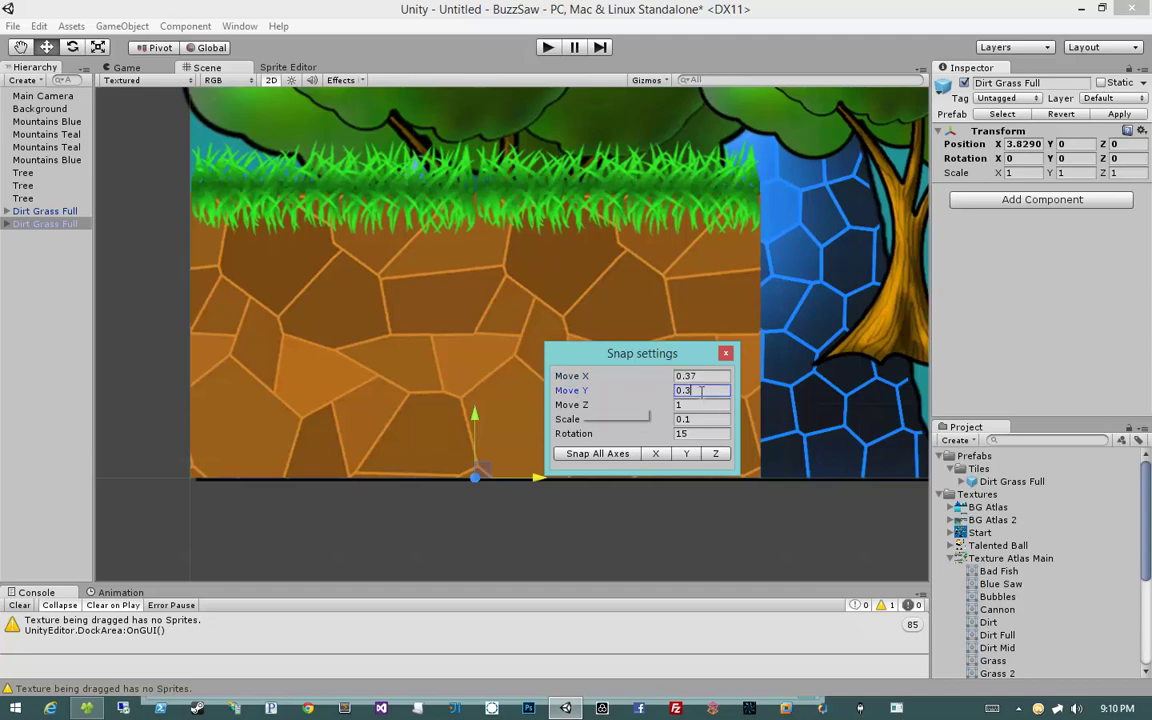
pyautogui.write('7')
pyautogui.click(725, 353)
pyautogui.hotkey('ctrl', 'd')
pyautogui.moveTo(535, 479); pyautogui.dragTo(810, 485)
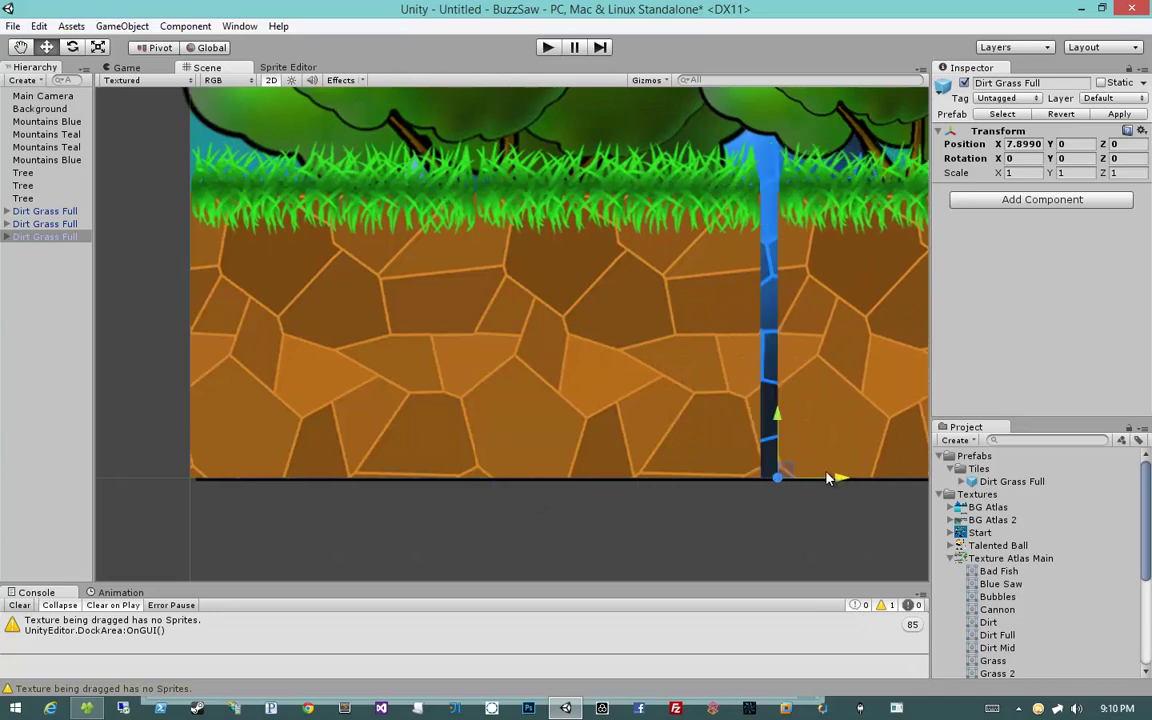
pyautogui.hotkey('ctrl', 'z')
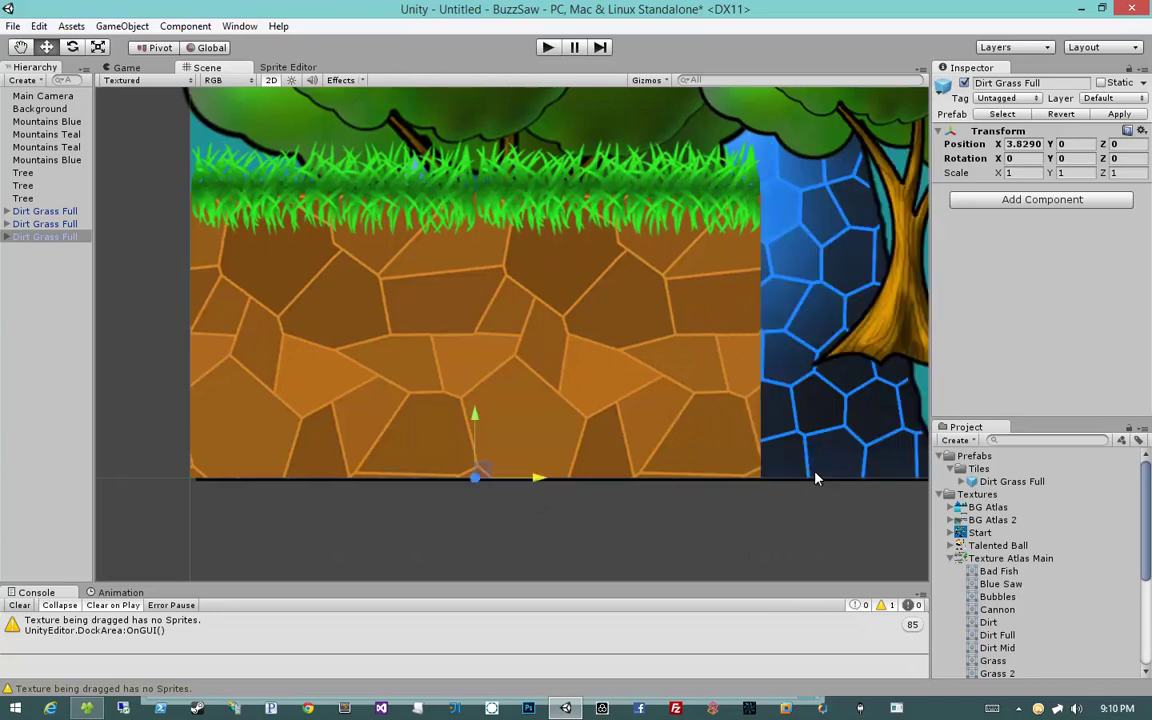
pyautogui.moveTo(538, 478); pyautogui.dragTo(558, 482, button='middle')
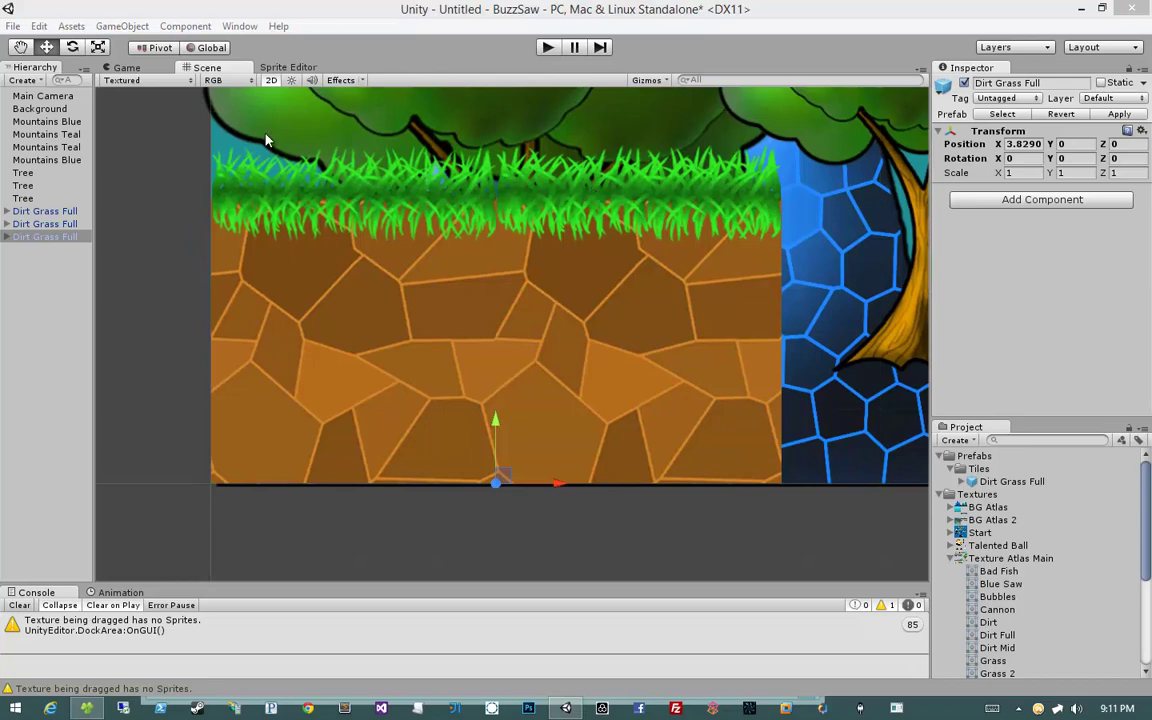
# Set Snap Settings Move X to 0.64 and Move Y to 0.32, then select the third tile.
pyautogui.click(40, 26)
pyautogui.click(60, 464)
pyautogui.click(703, 376)
pyautogui.write('0.32')
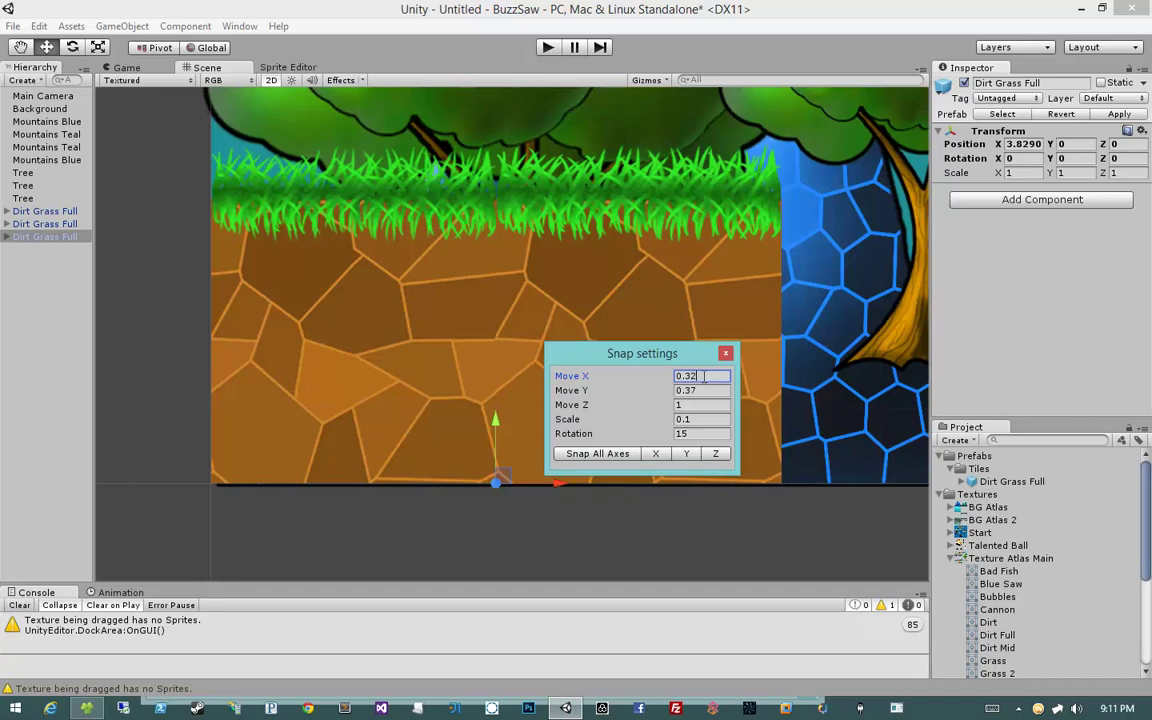
pyautogui.press('Tab')
pyautogui.write('0.32')
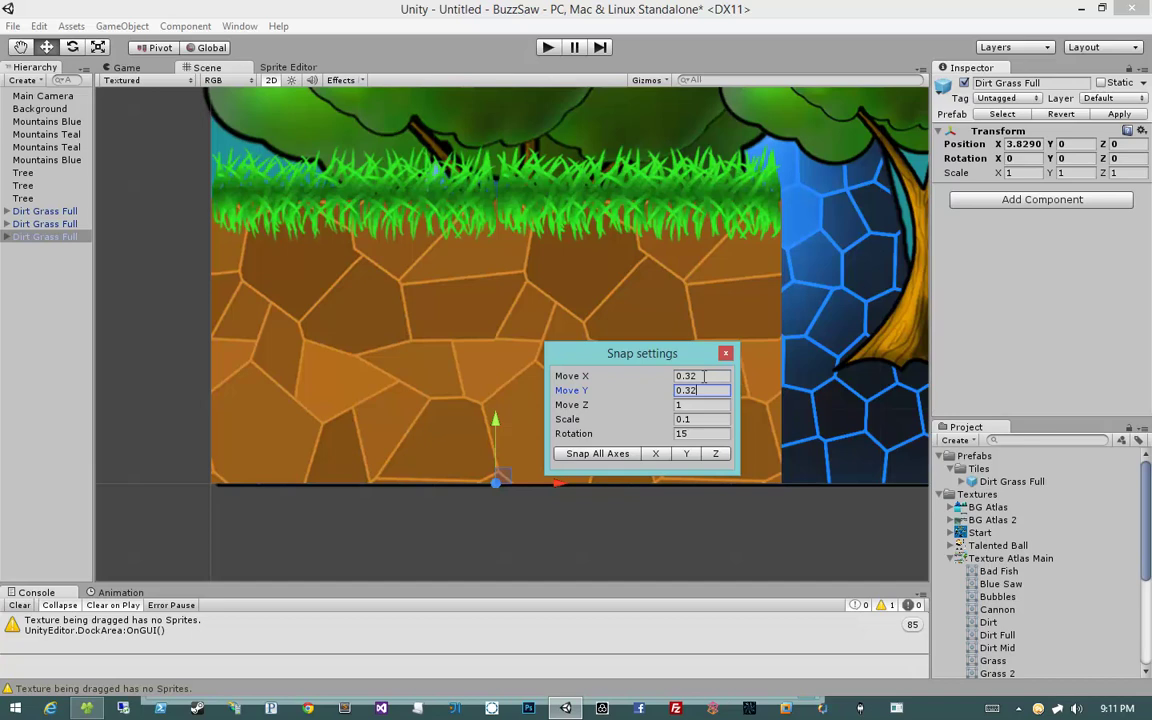
pyautogui.click(704, 376)
pyautogui.write('.64')
pyautogui.press('Tab')
pyautogui.click(726, 353)
pyautogui.click(43, 237)
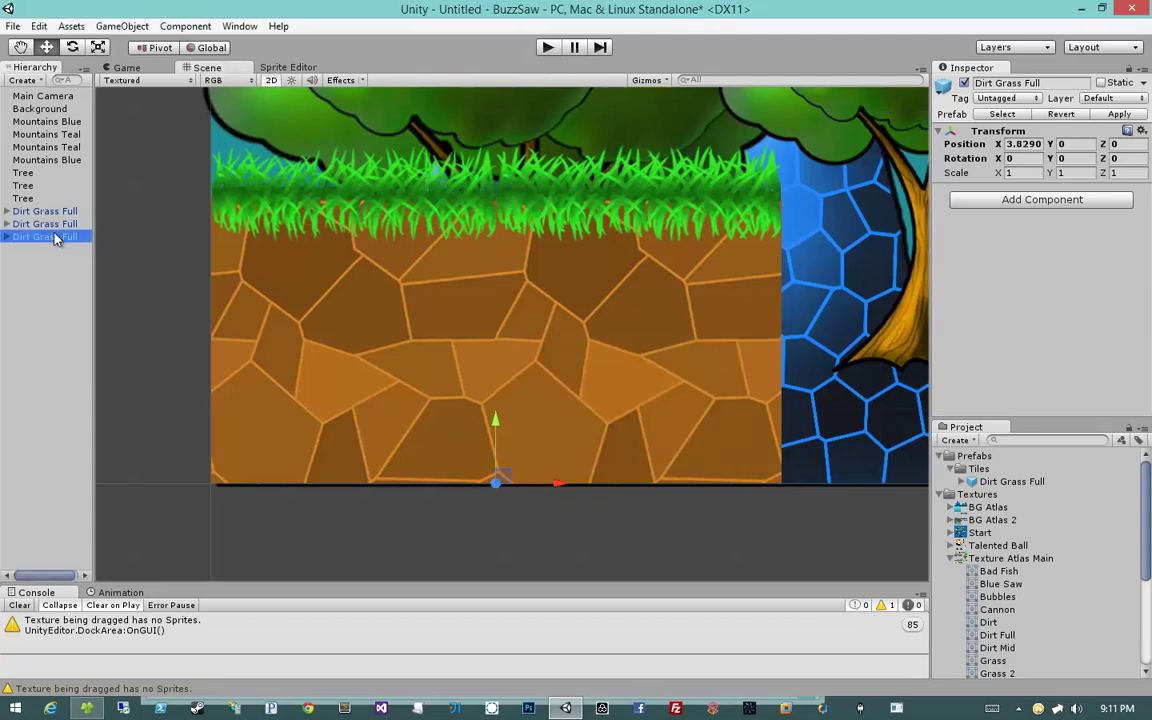
# Delete the two extra grass tiles and snap a Dirt Grass Full copy beside the first.
pyautogui.keyDown('shift'); pyautogui.click(50, 223); pyautogui.keyUp('shift')
pyautogui.press('Delete')
pyautogui.click(48, 212)
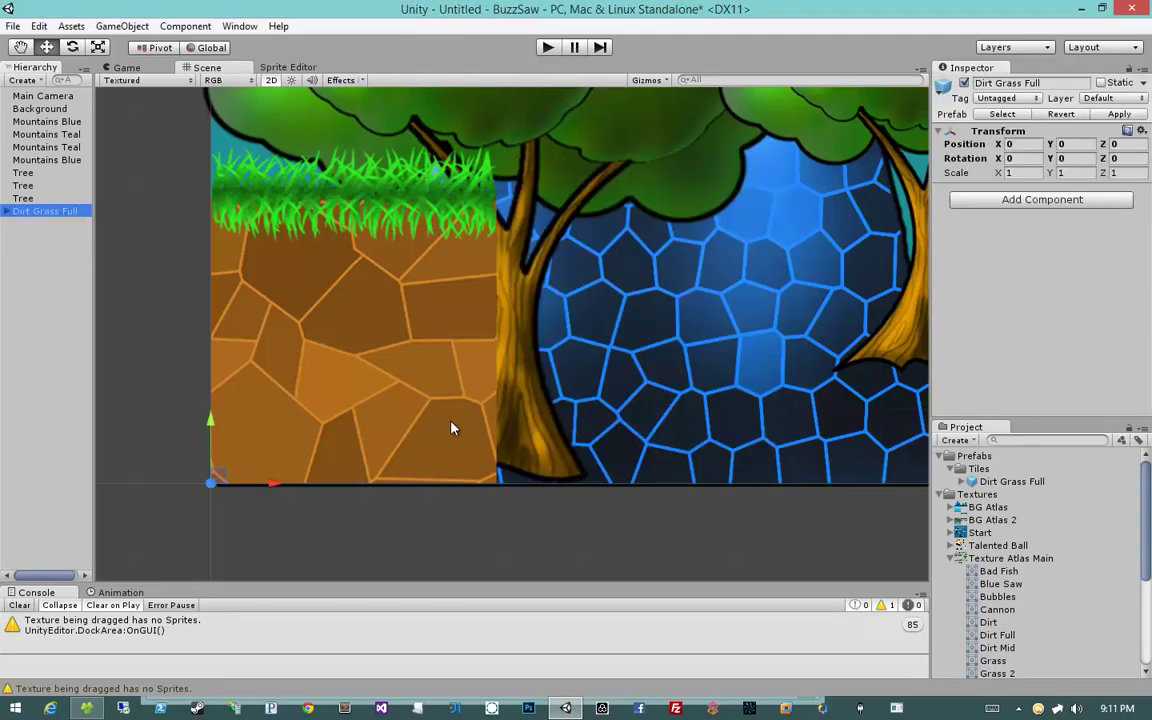
pyautogui.hotkey('ctrl', 'd')
pyautogui.moveTo(278, 488); pyautogui.dragTo(560, 487)
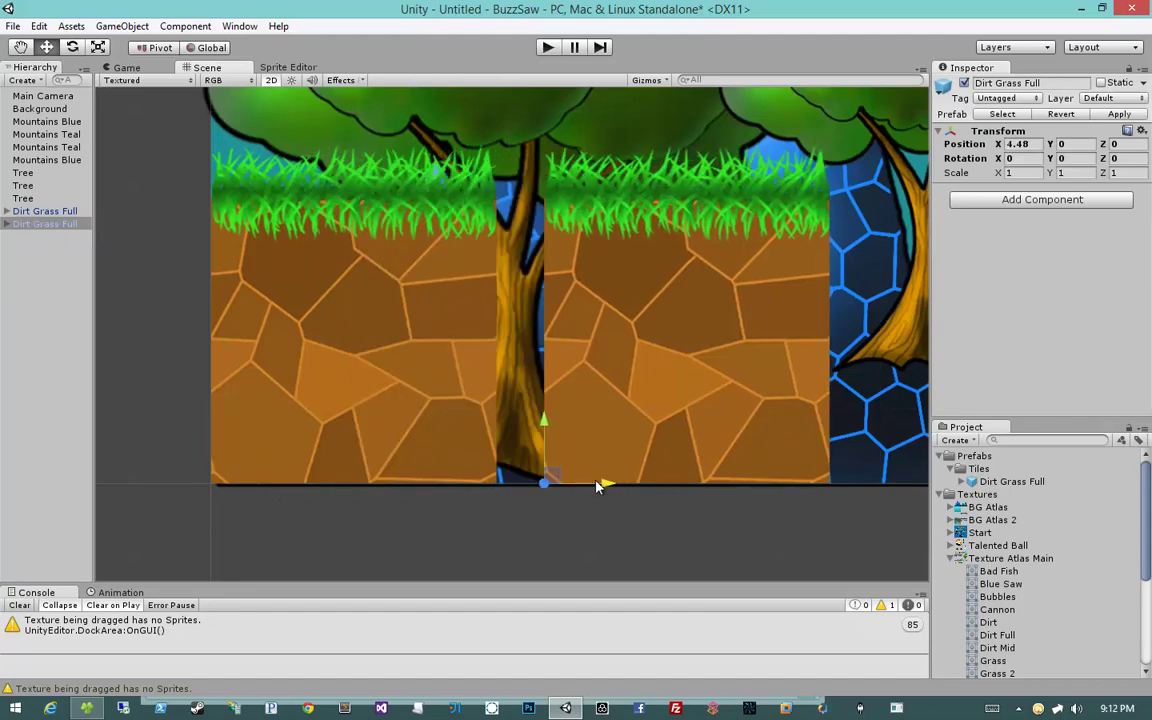
pyautogui.click(597, 517)
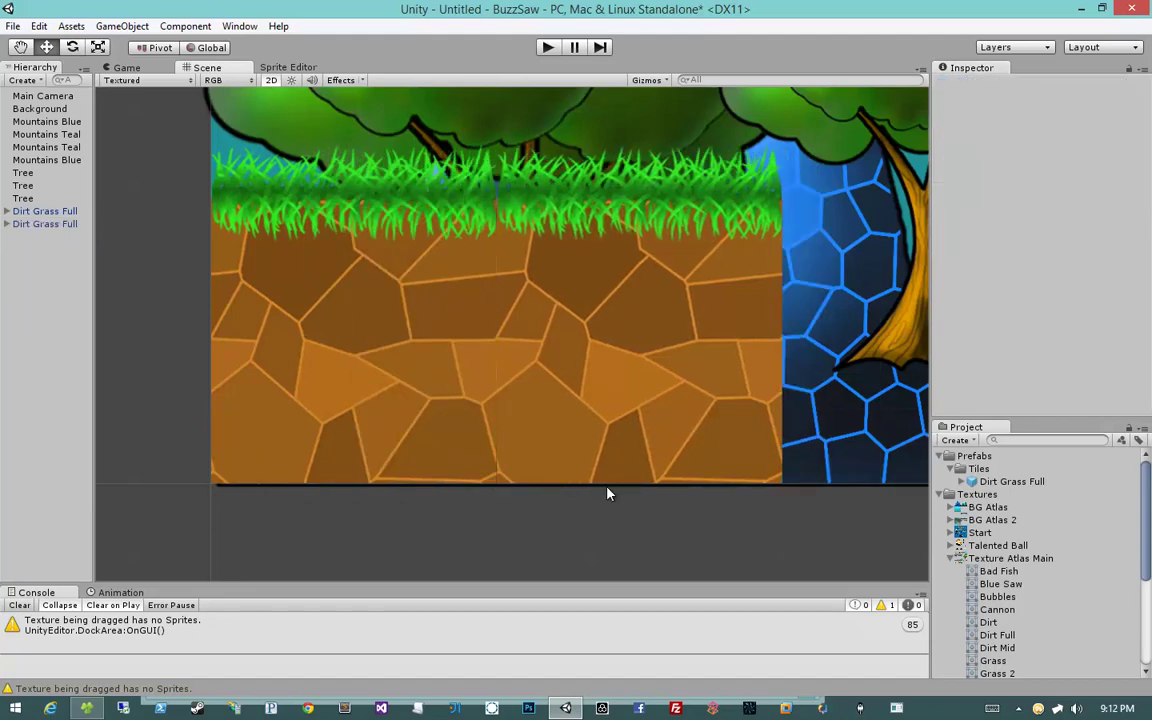
# Duplicate a second grass tile and snap the copy onto the end of the ground.
pyautogui.moveTo(607, 488); pyautogui.dragTo(566, 481, button='middle')
pyautogui.scroll(-5, 565, 488)
pyautogui.scroll(-3, 565, 488)
pyautogui.scroll(-3, 565, 488)
pyautogui.scroll(-2, 565, 488)
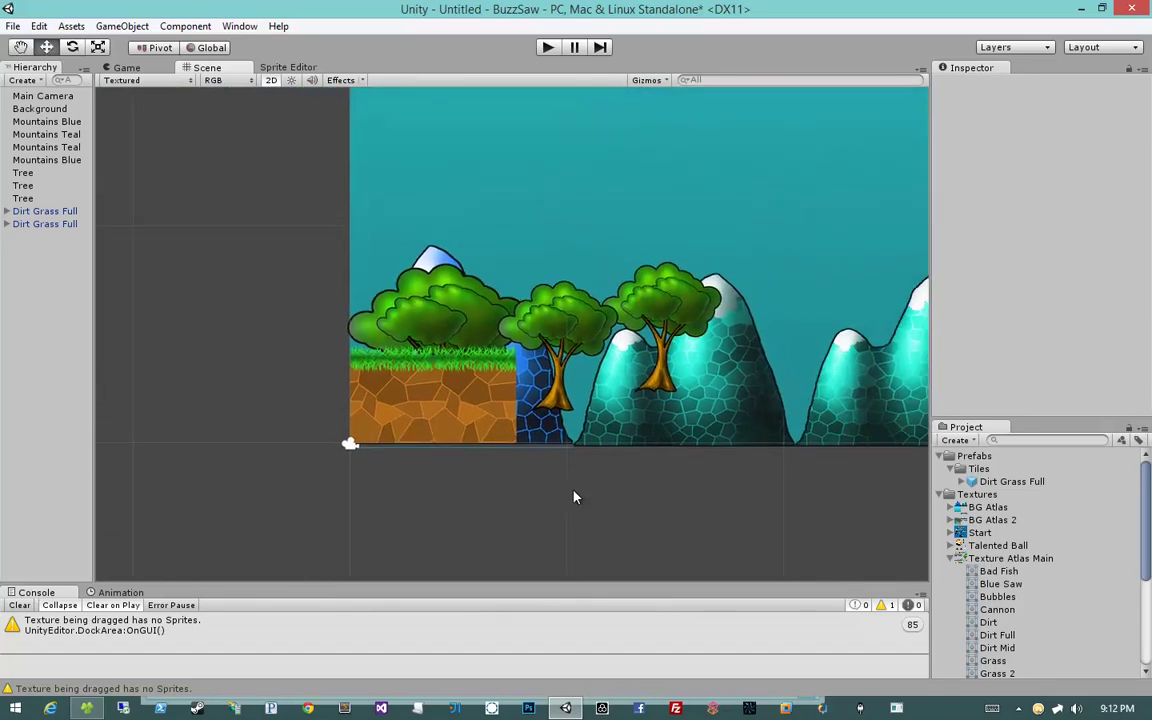
pyautogui.scroll(2, 573, 494)
pyautogui.click(51, 224)
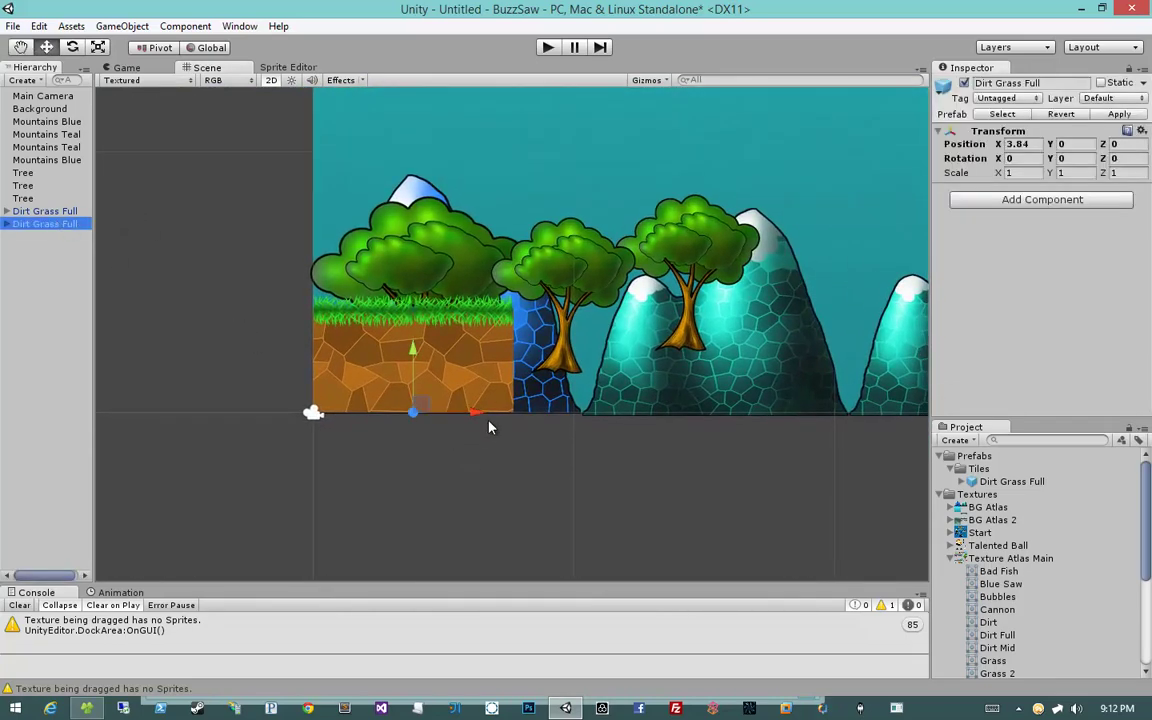
pyautogui.hotkey('ctrl', 'd')
pyautogui.moveTo(504, 411)
pyautogui.mouseDown()
pyautogui.moveTo(591, 417)
pyautogui.moveTo(576, 411)
pyautogui.mouseUp()
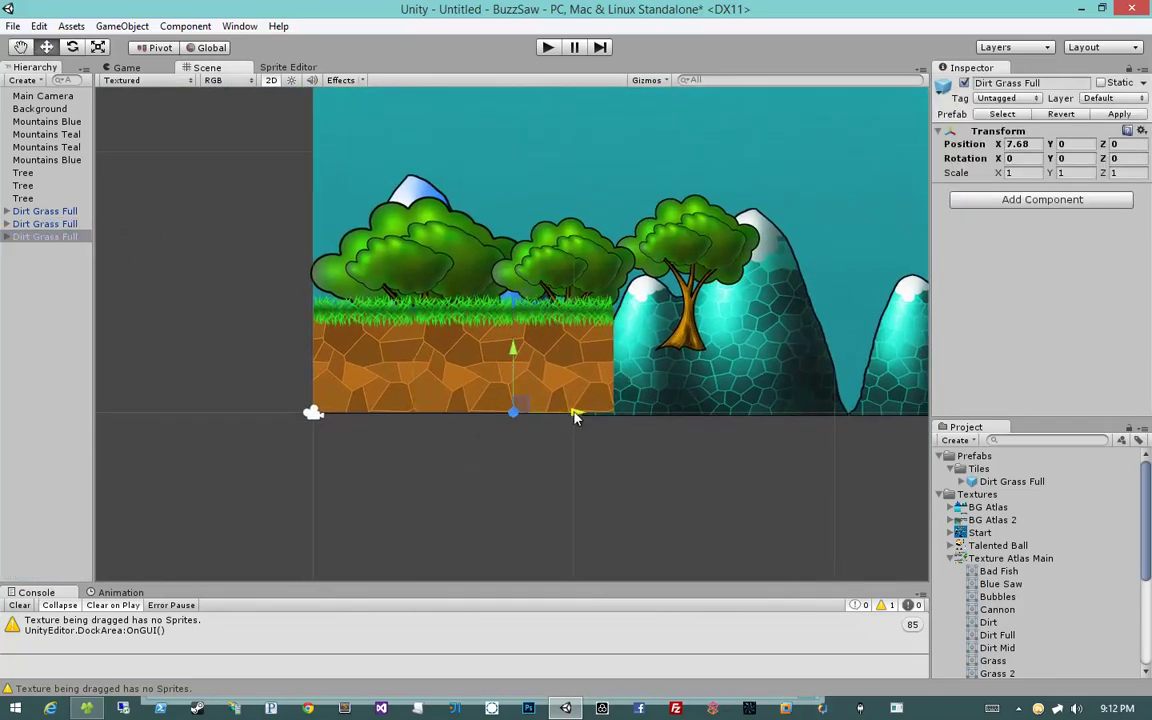
pyautogui.click(555, 465)
# Add one more grass-tile copy further right, making four tiles in a row.
pyautogui.moveTo(576, 442); pyautogui.dragTo(530, 434, button='middle')
pyautogui.click(36, 235)
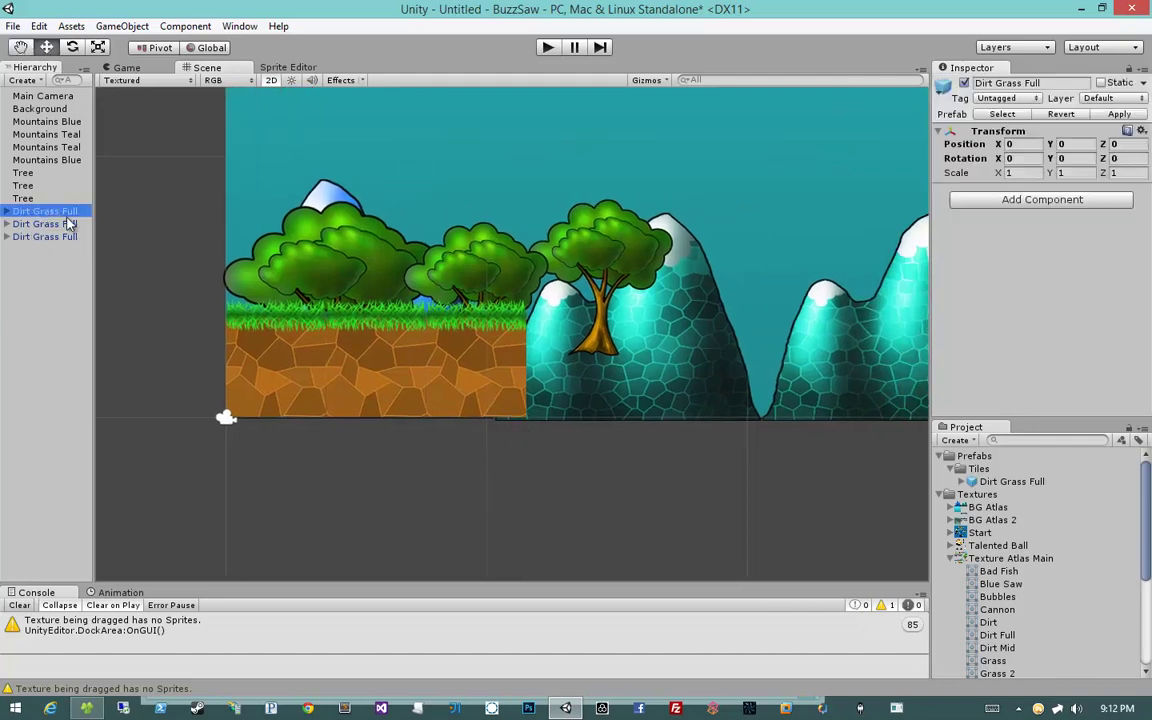
pyautogui.hotkey('ctrl', 'd')
pyautogui.moveTo(288, 420)
pyautogui.mouseDown()
pyautogui.moveTo(615, 428)
pyautogui.moveTo(589, 419)
pyautogui.mouseUp()
pyautogui.click(609, 465)
# Duplicate all four grass tiles and snap the copies rightward for eight tiles.
pyautogui.click(84, 237)
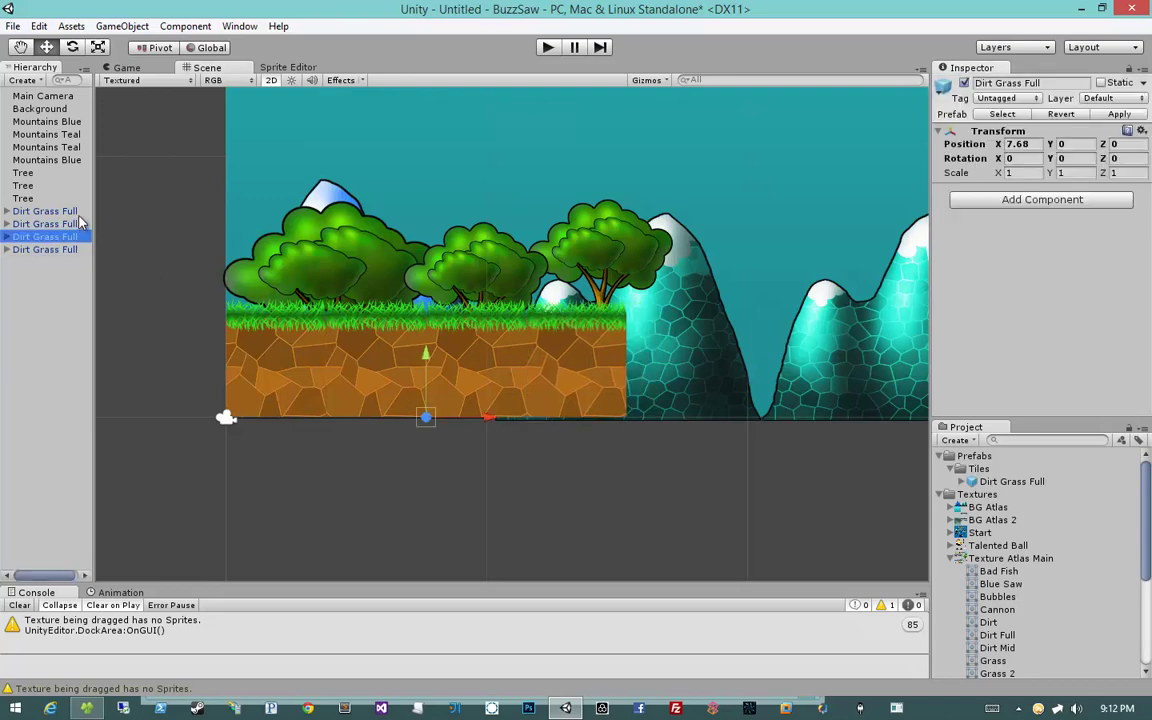
pyautogui.click(45, 211)
pyautogui.keyDown('shift'); pyautogui.click(45, 249); pyautogui.keyUp('shift')
pyautogui.hotkey('ctrl', 'd')
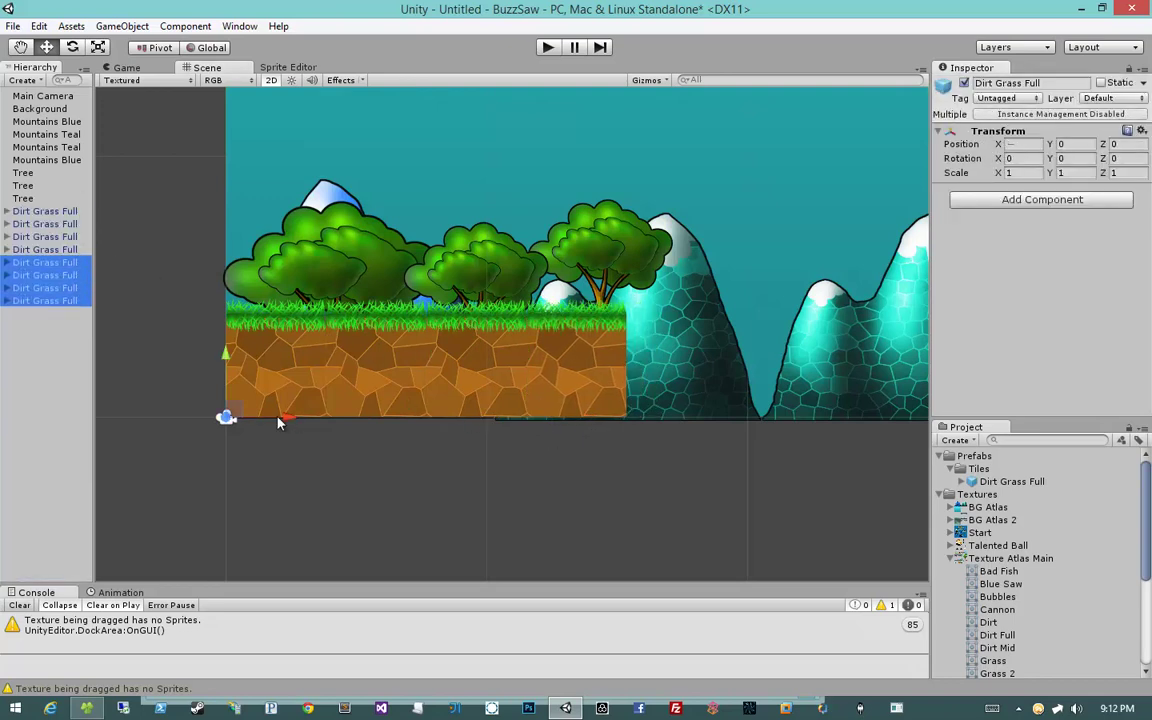
pyautogui.moveTo(228, 416)
pyautogui.mouseDown()
pyautogui.moveTo(707, 418)
pyautogui.moveTo(690, 420)
pyautogui.mouseUp()
pyautogui.click(833, 476)
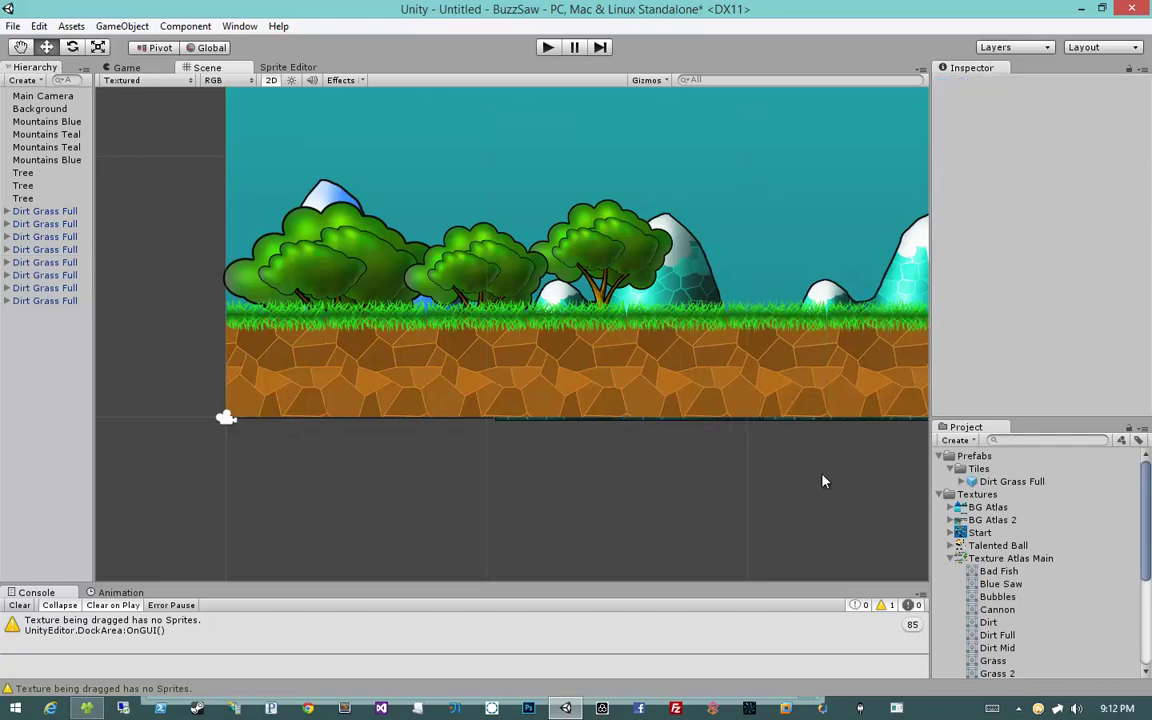
# Zoom and pan the Scene view to inspect the full eight-tile ground strip.
pyautogui.scroll(5, 509, 478)
pyautogui.scroll(-6, 758, 501)
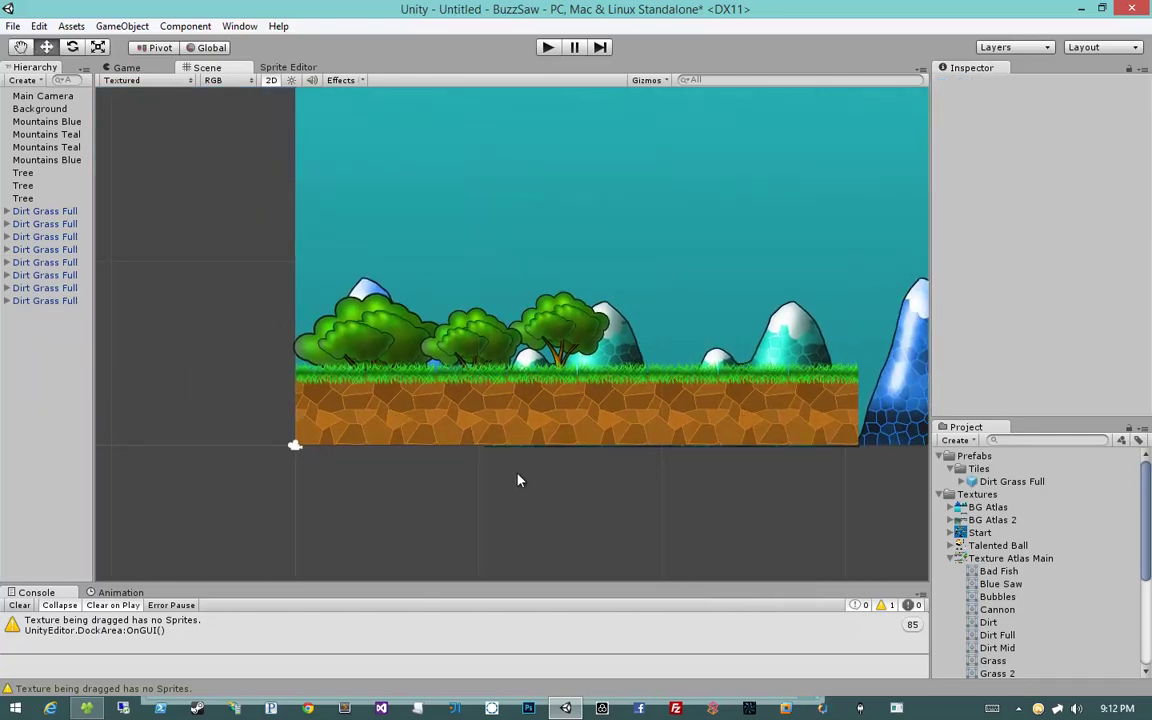
pyautogui.scroll(2, 518, 480)
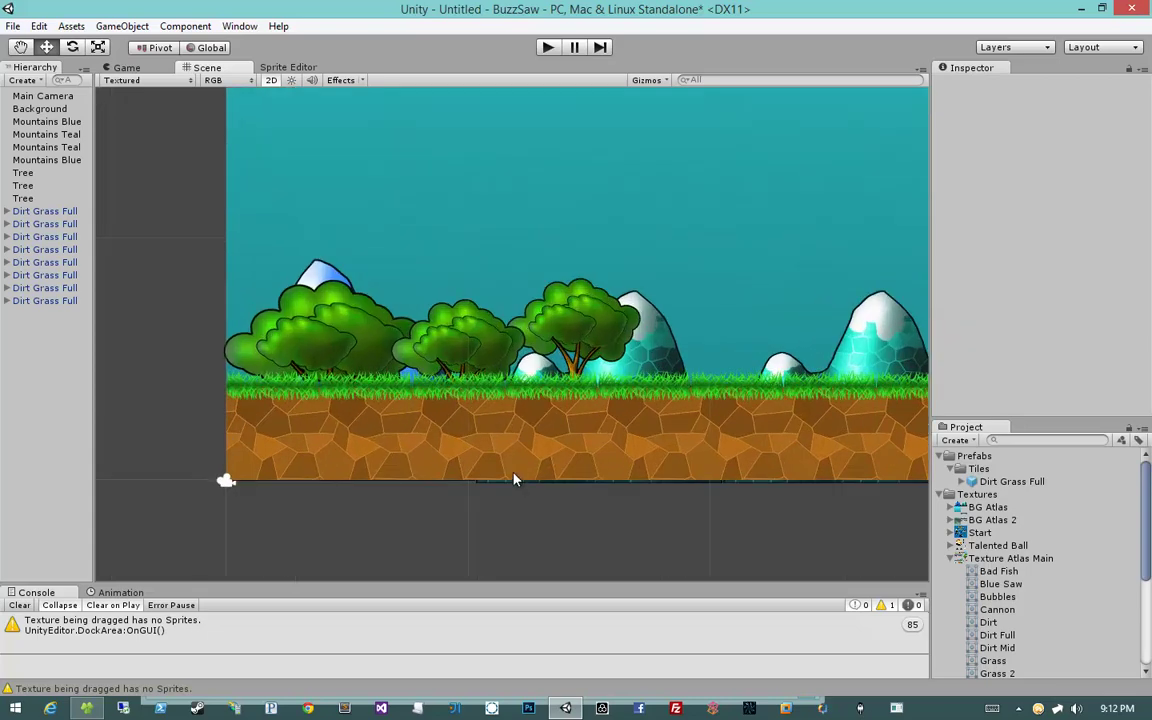
pyautogui.scroll(2, 514, 478)
pyautogui.scroll(2, 514, 478)
pyautogui.scroll(2, 593, 376)
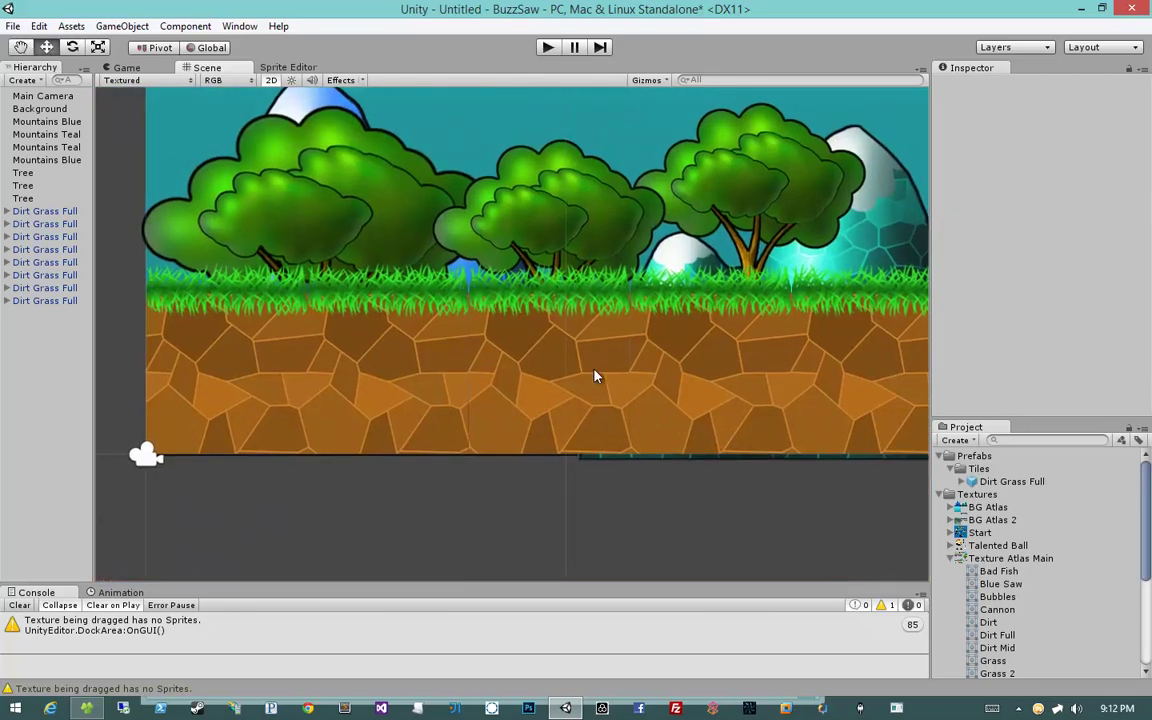
pyautogui.scroll(2, 593, 376)
pyautogui.scroll(2, 593, 376)
pyautogui.moveTo(591, 375)
pyautogui.mouseDown(button='middle')
pyautogui.moveTo(537, 386)
pyautogui.moveTo(550, 387)
pyautogui.mouseUp(button='middle')
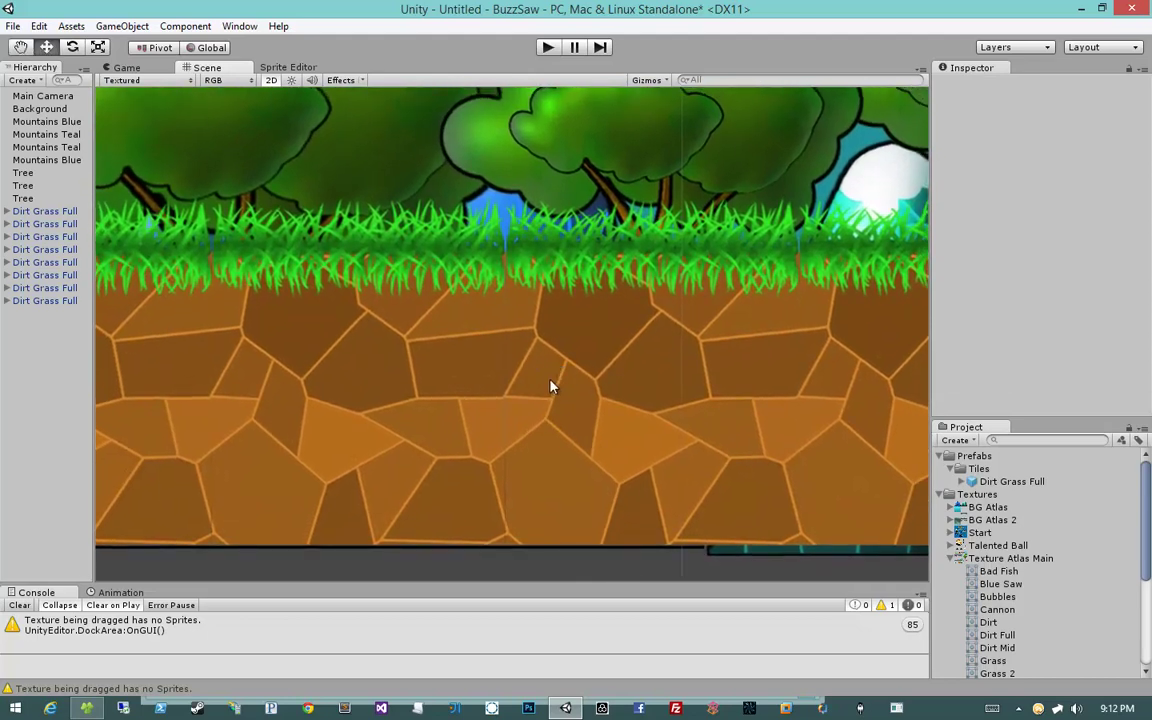
pyautogui.scroll(-2, 550, 387)
pyautogui.scroll(-2, 550, 387)
pyautogui.scroll(-1, 689, 417)
pyautogui.scroll(-1, 689, 419)
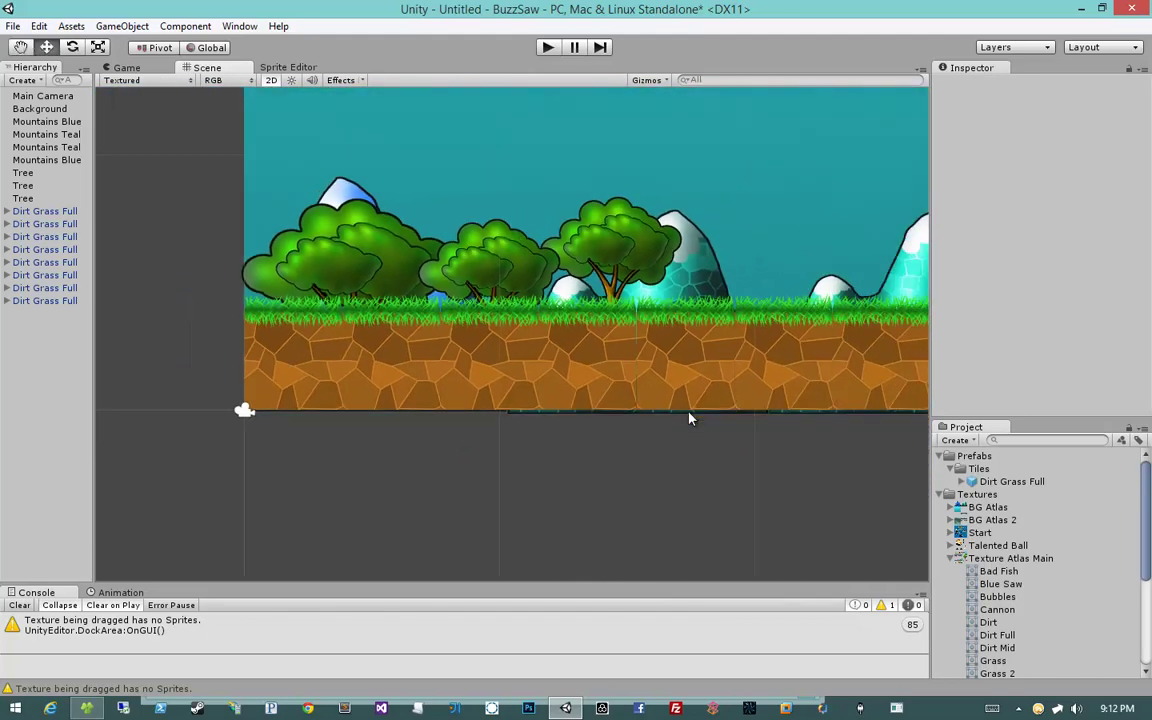
pyautogui.moveTo(689, 419); pyautogui.dragTo(612, 424, button='middle')
pyautogui.scroll(-1, 612, 433)
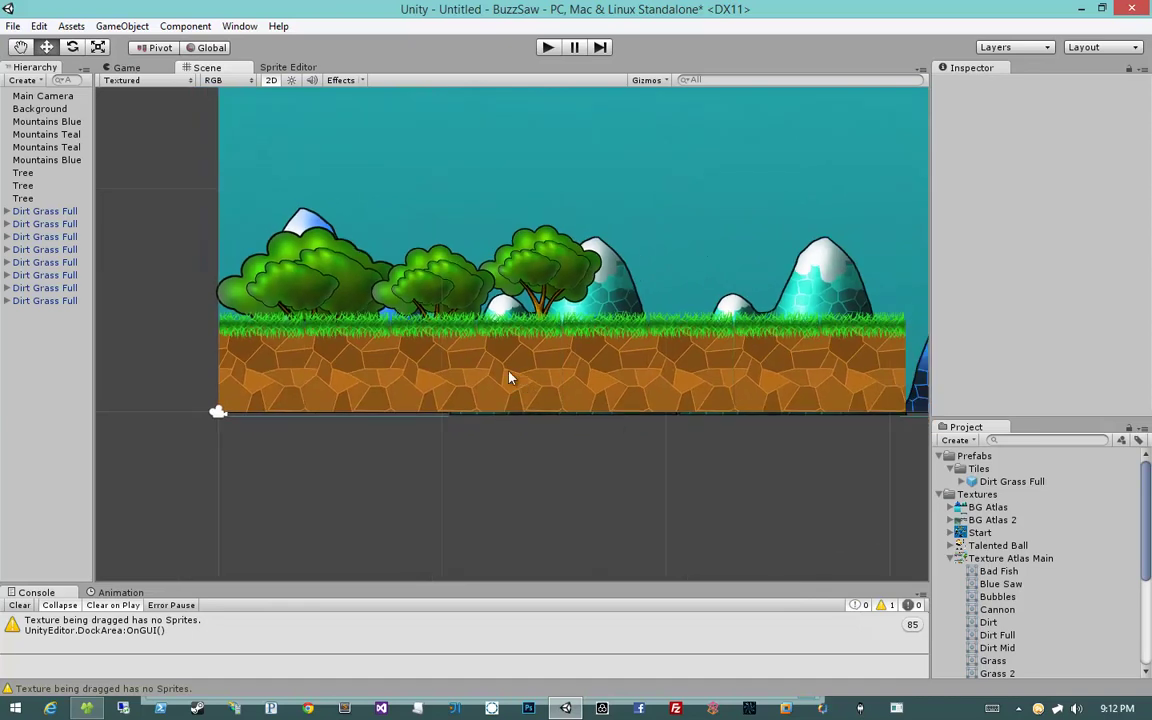
# Delete the six extra Dirt Grass Full tiles.
pyautogui.click(55, 300)
pyautogui.keyDown('shift'); pyautogui.click(50, 237); pyautogui.keyUp('shift')
pyautogui.press('Delete')
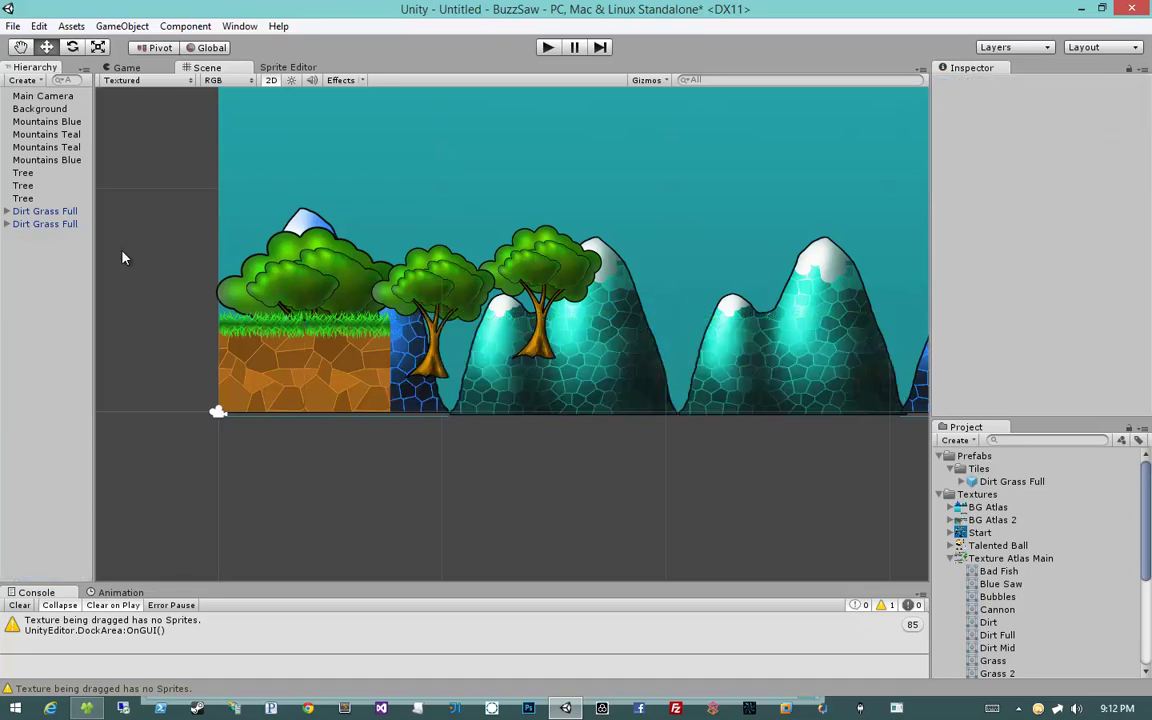
# Set the big left tree's scale to X 1 and Y 1.
pyautogui.click(481, 312)
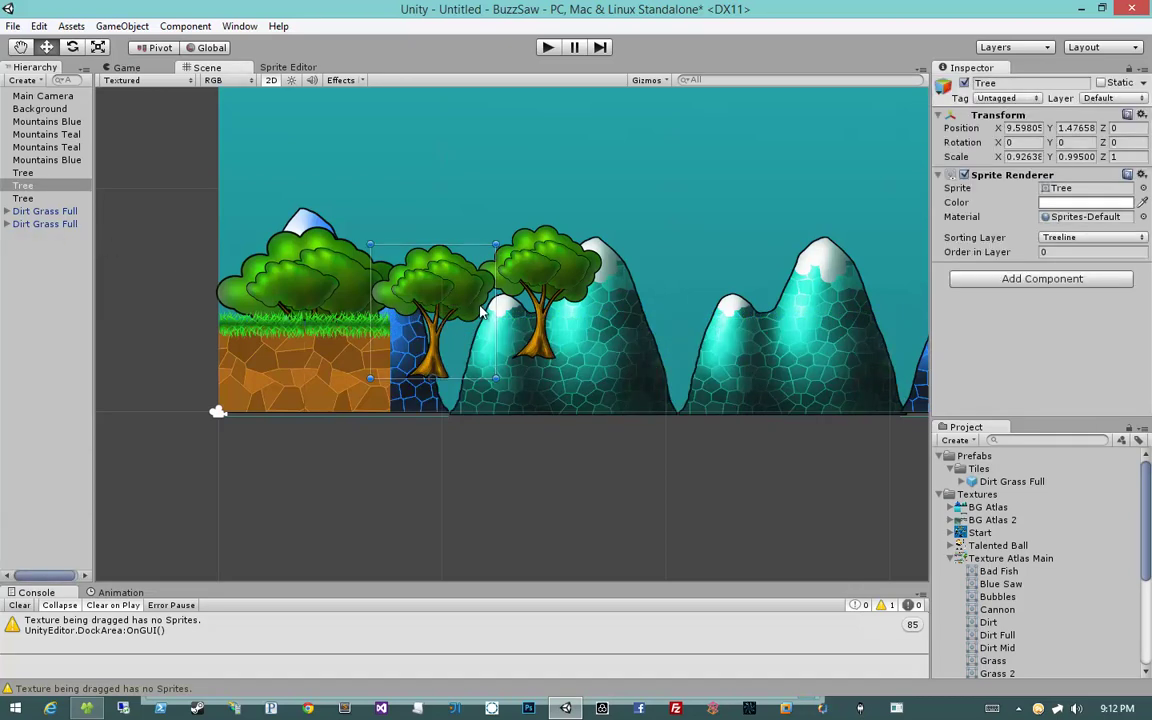
pyautogui.click(545, 290)
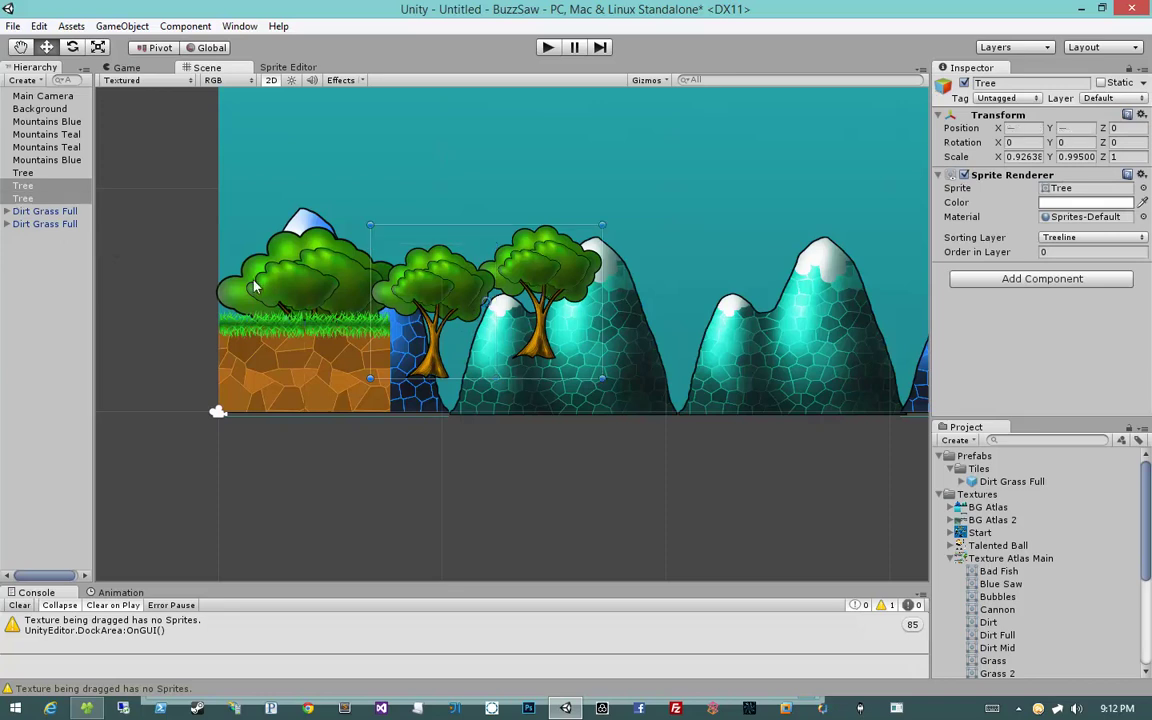
pyautogui.click(229, 253)
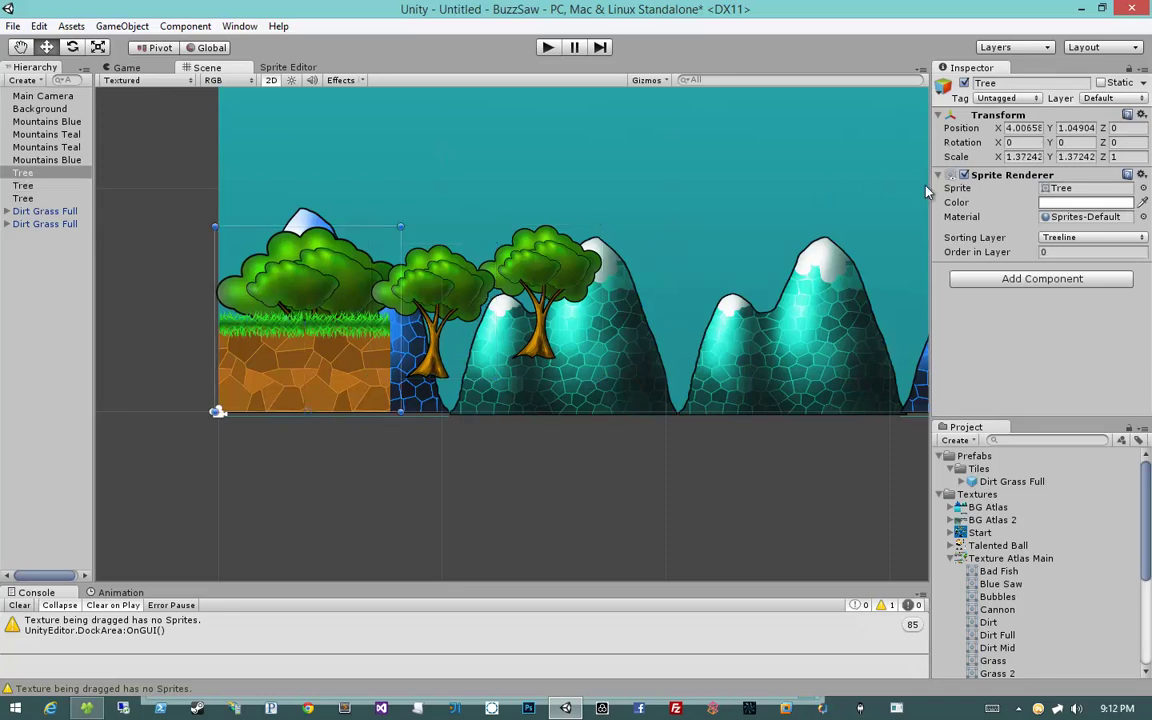
pyautogui.doubleClick(1022, 157)
pyautogui.write('1')
pyautogui.press('Tab')
pyautogui.write('1')
pyautogui.press('Tab')
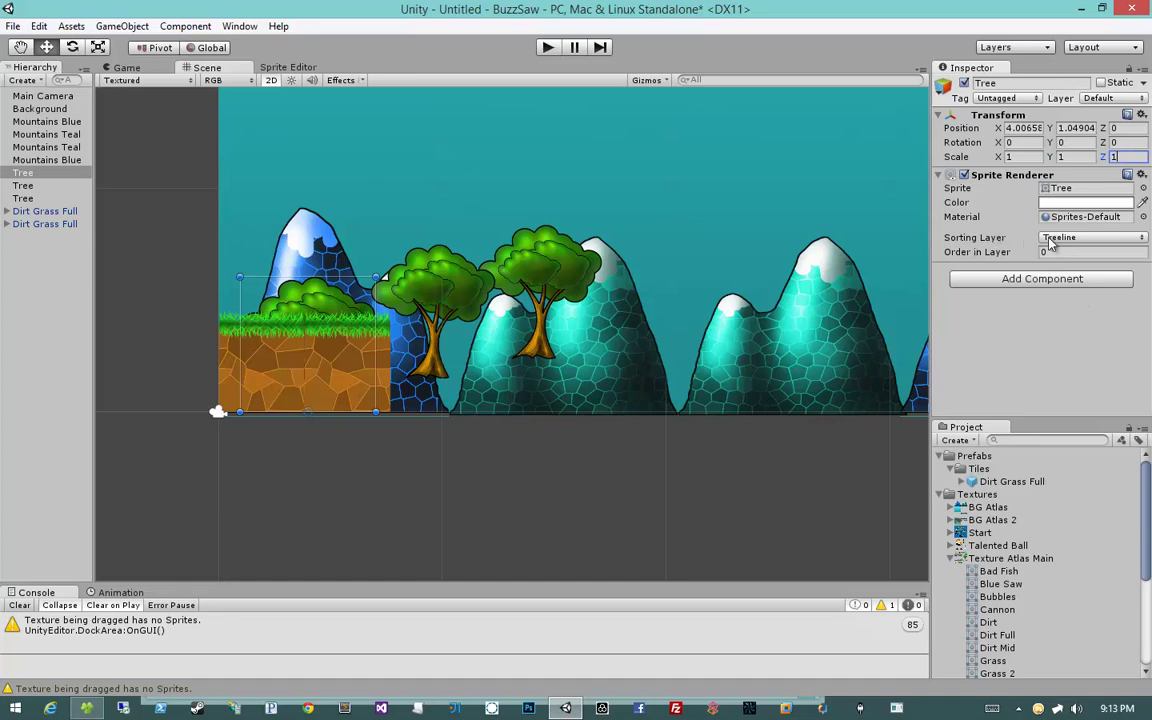
# Save the Tree as a prefab in the Prefabs/Tiles folder.
pyautogui.click(950, 559)
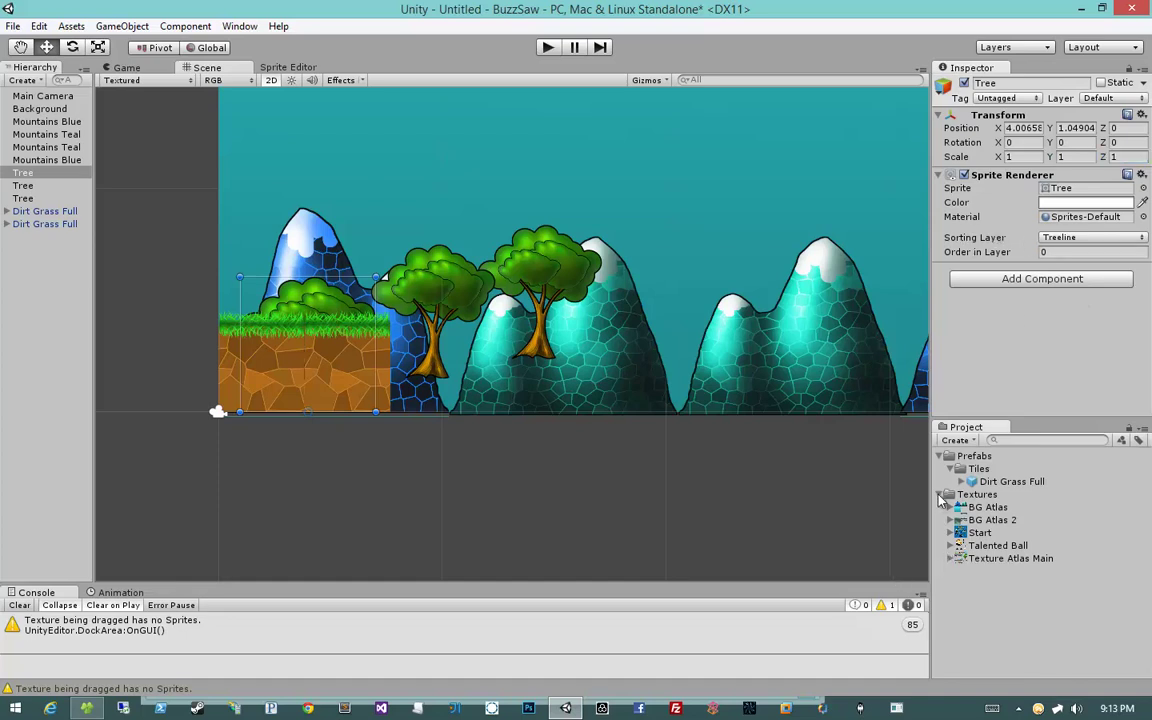
pyautogui.click(940, 494)
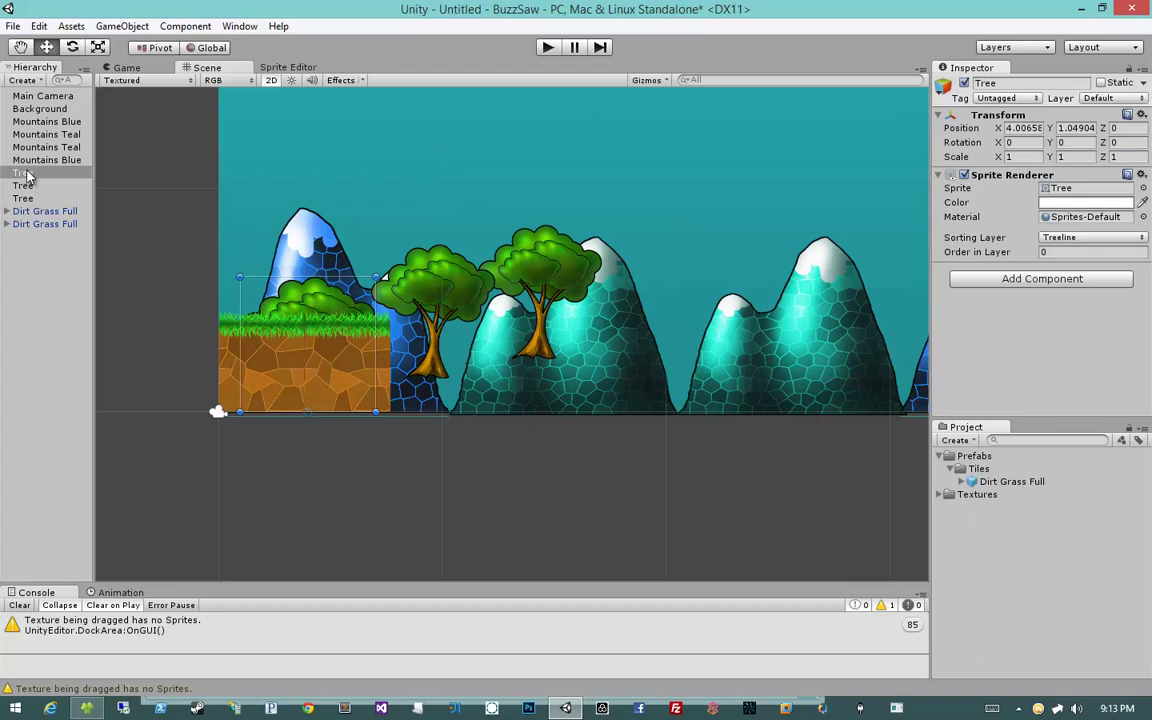
pyautogui.moveTo(27, 175); pyautogui.dragTo(972, 469)
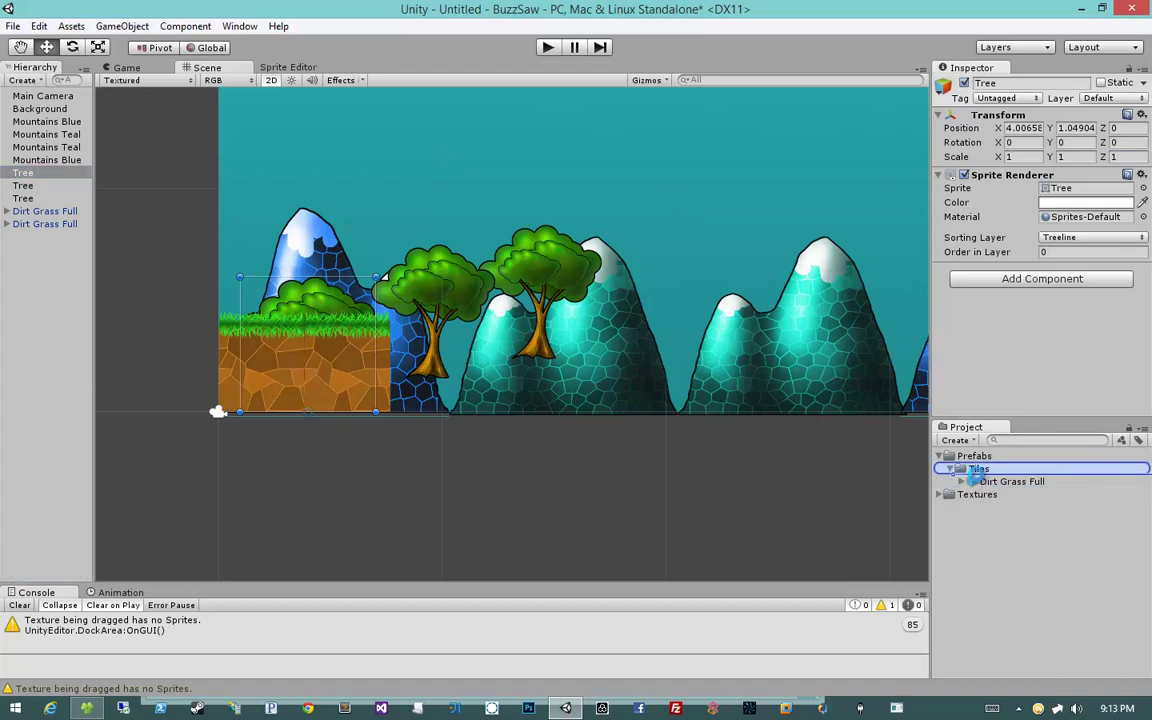
pyautogui.click(977, 507)
pyautogui.click(980, 469)
pyautogui.click(990, 495)
# Delete the two extra trees and move the remaining tree up onto the grass.
pyautogui.moveTo(330, 279); pyautogui.dragTo(557, 288)
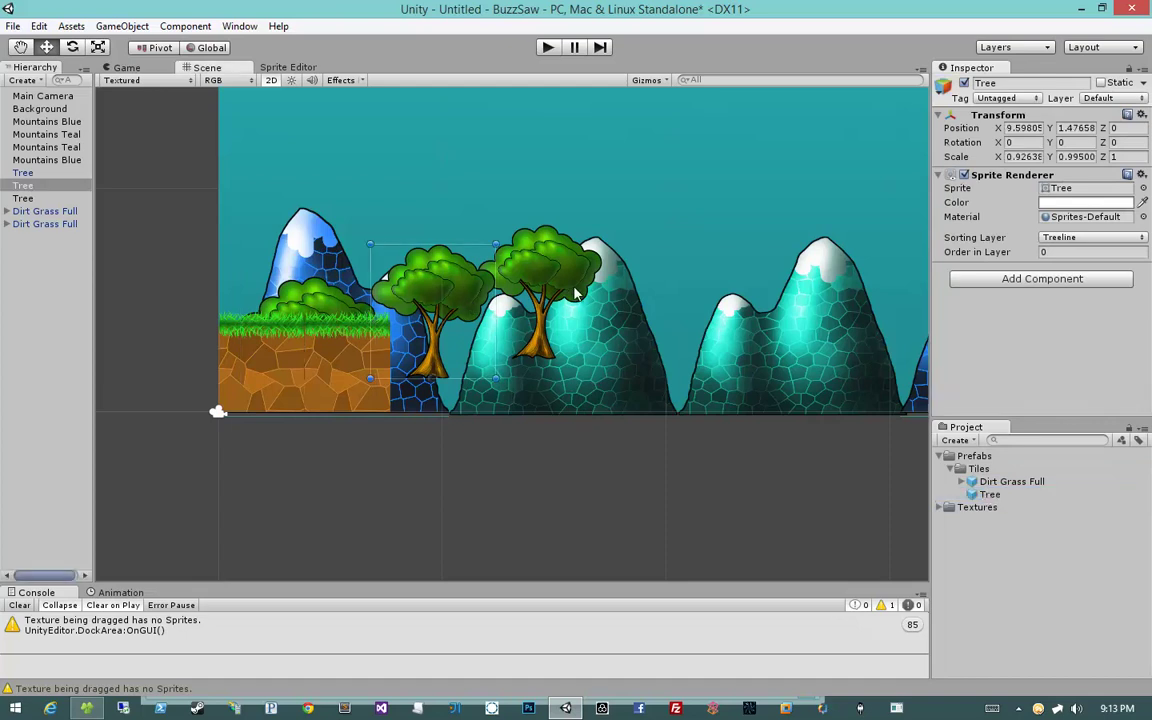
pyautogui.press('Delete')
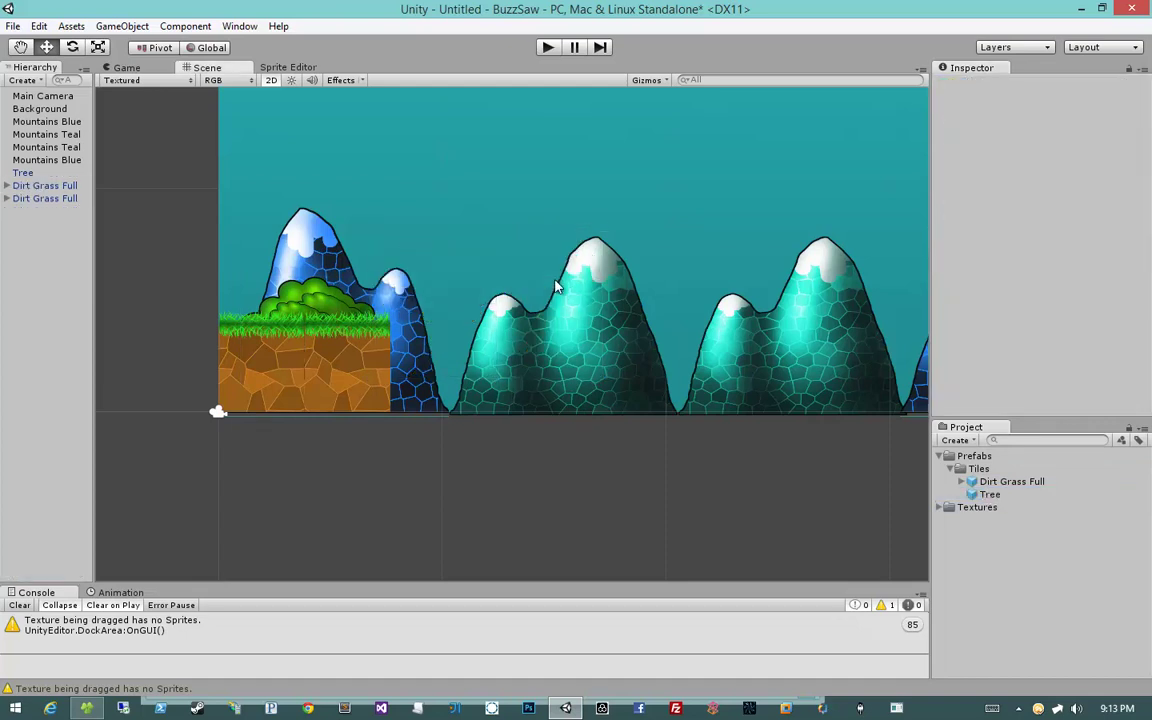
pyautogui.click(265, 272)
pyautogui.moveTo(305, 326)
pyautogui.mouseDown()
pyautogui.moveTo(316, 282)
pyautogui.moveTo(305, 290)
pyautogui.mouseUp()
pyautogui.click(285, 455)
# Duplicate a Dirt Grass Full tile and move the copy right beside the first.
pyautogui.moveTo(285, 455); pyautogui.dragTo(424, 478, button='middle')
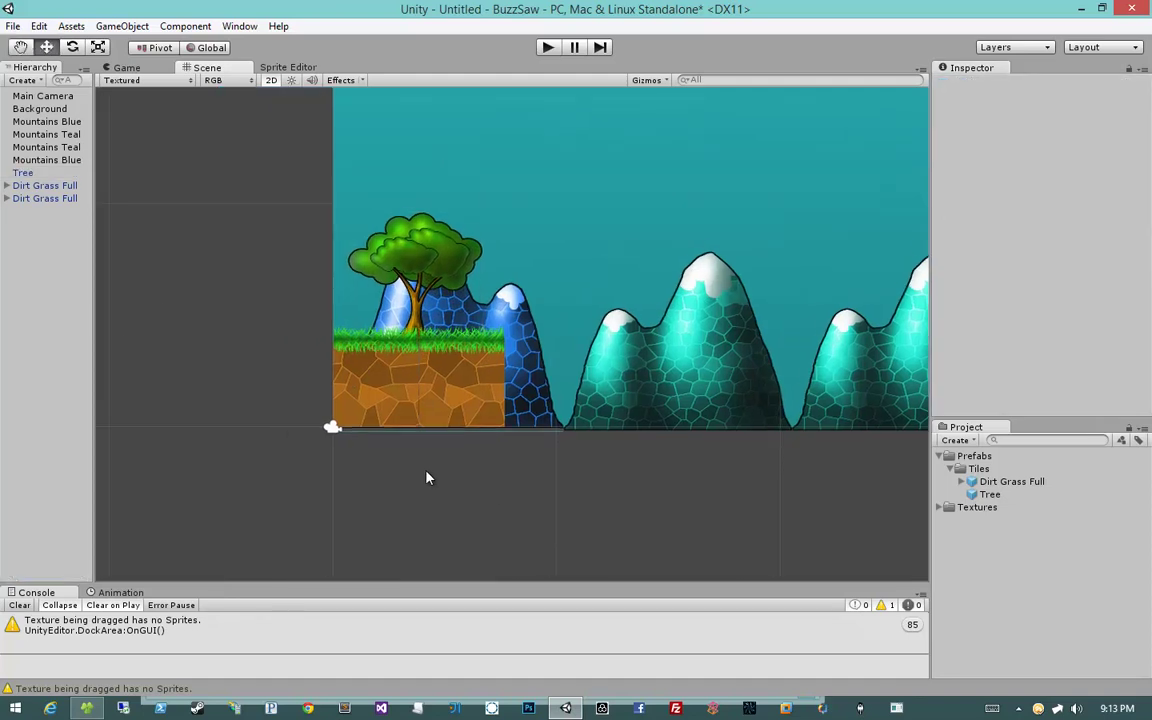
pyautogui.click(403, 423)
pyautogui.click(496, 494)
pyautogui.click(474, 388)
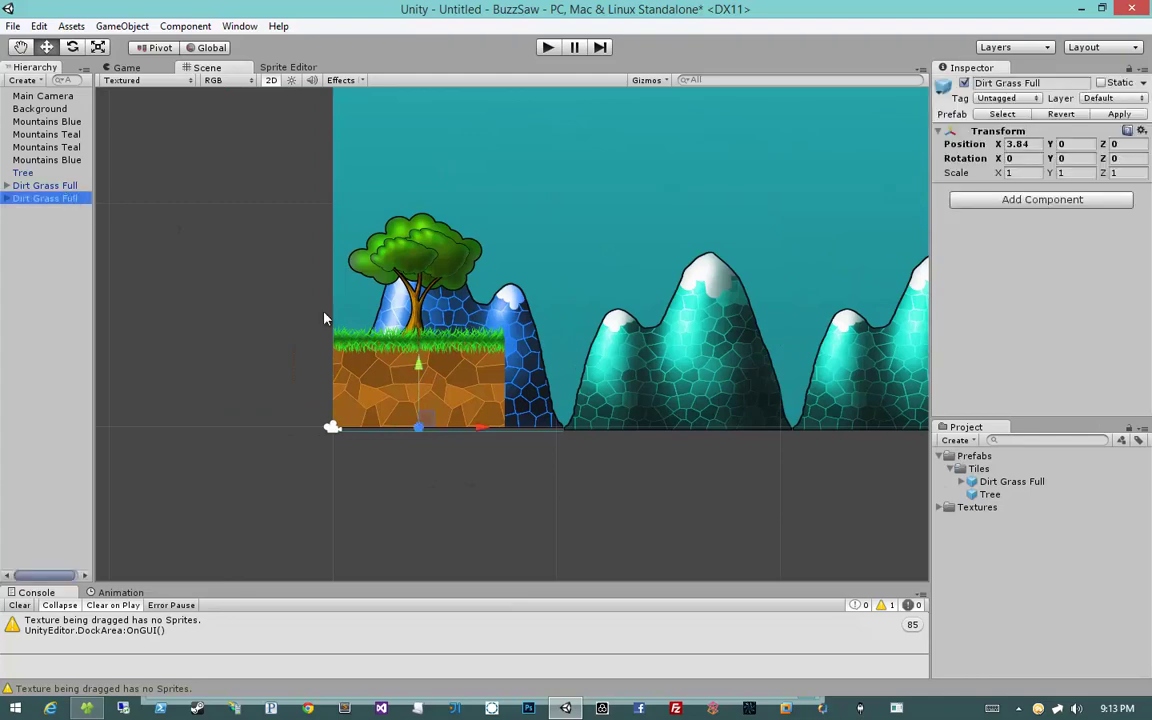
pyautogui.hotkey('ctrl', 'd')
pyautogui.moveTo(485, 430); pyautogui.dragTo(570, 428)
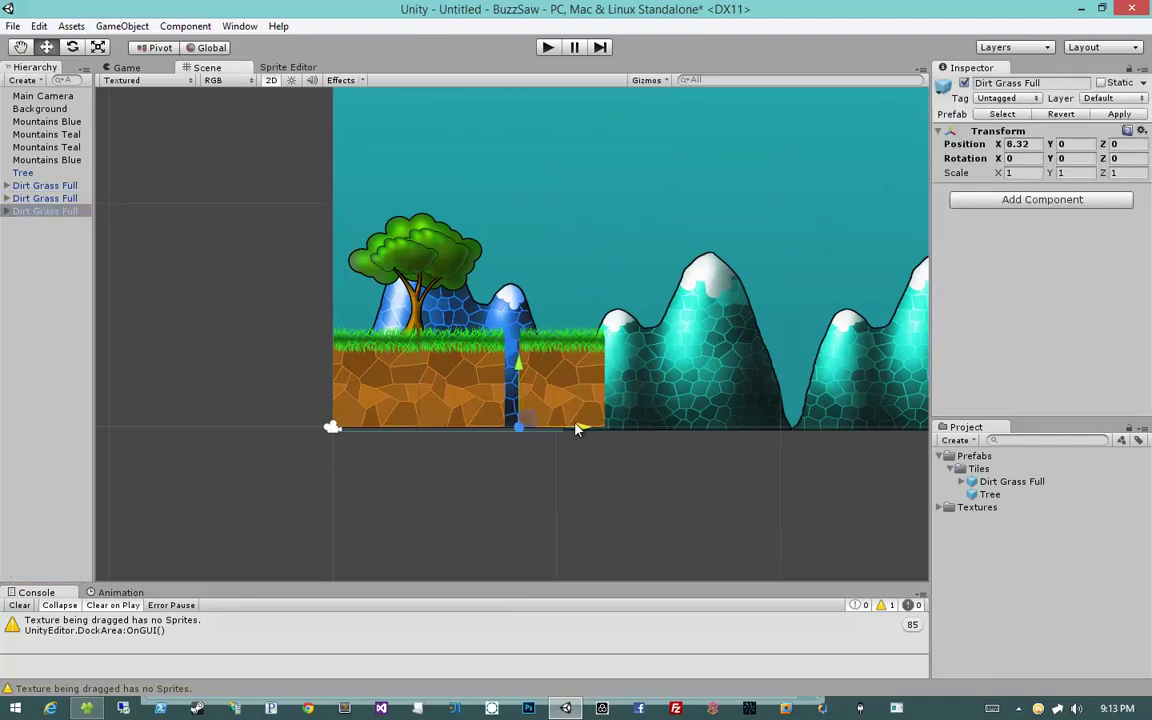
pyautogui.scroll(3, 588, 481)
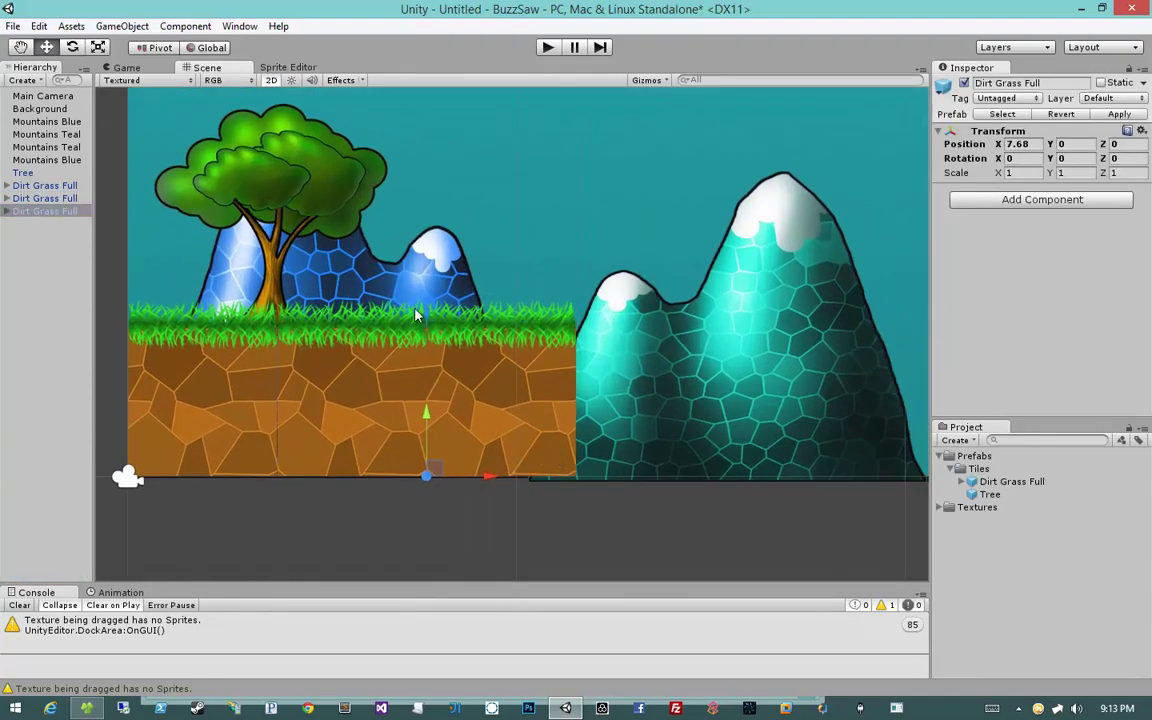
# Remove the copy's Grass 2 child and rename it Dirt Full.
pyautogui.click(7, 211)
pyautogui.click(40, 224)
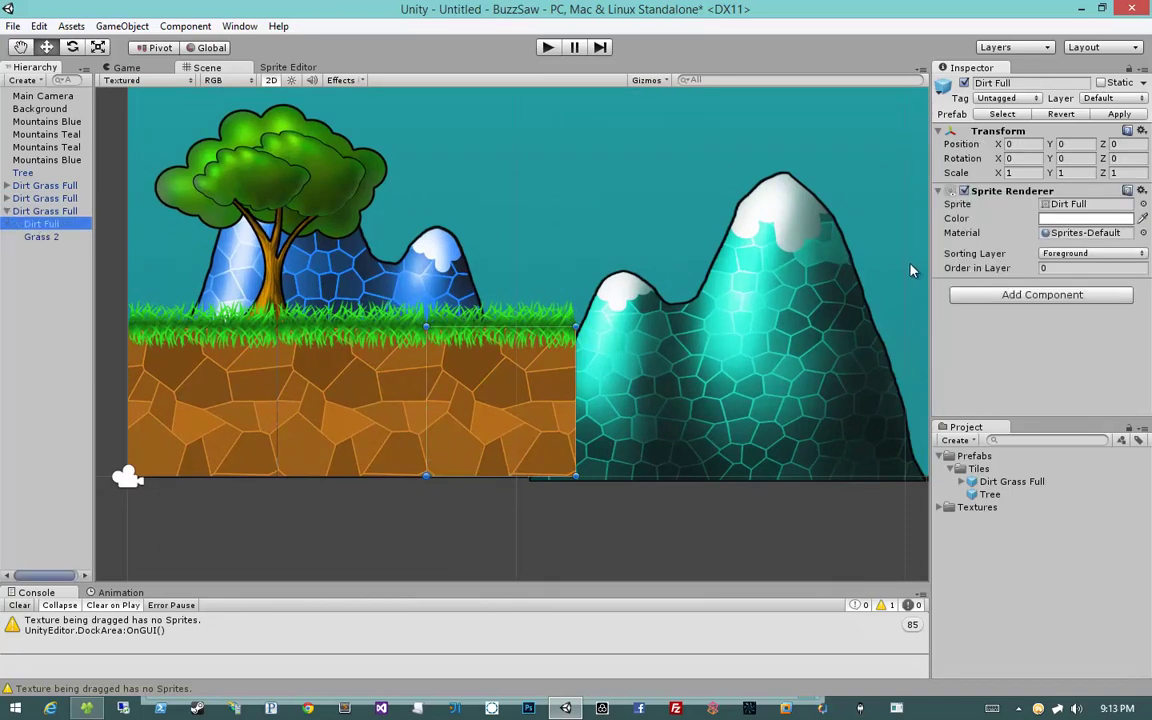
pyautogui.click(45, 238)
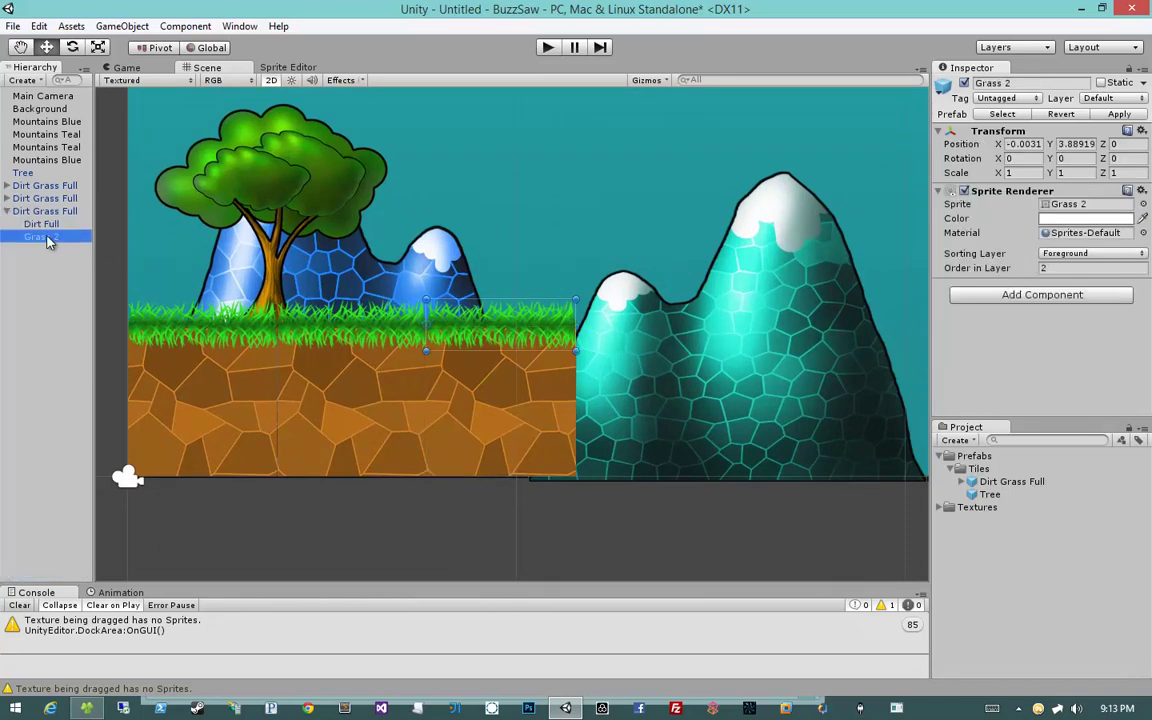
pyautogui.press('Delete')
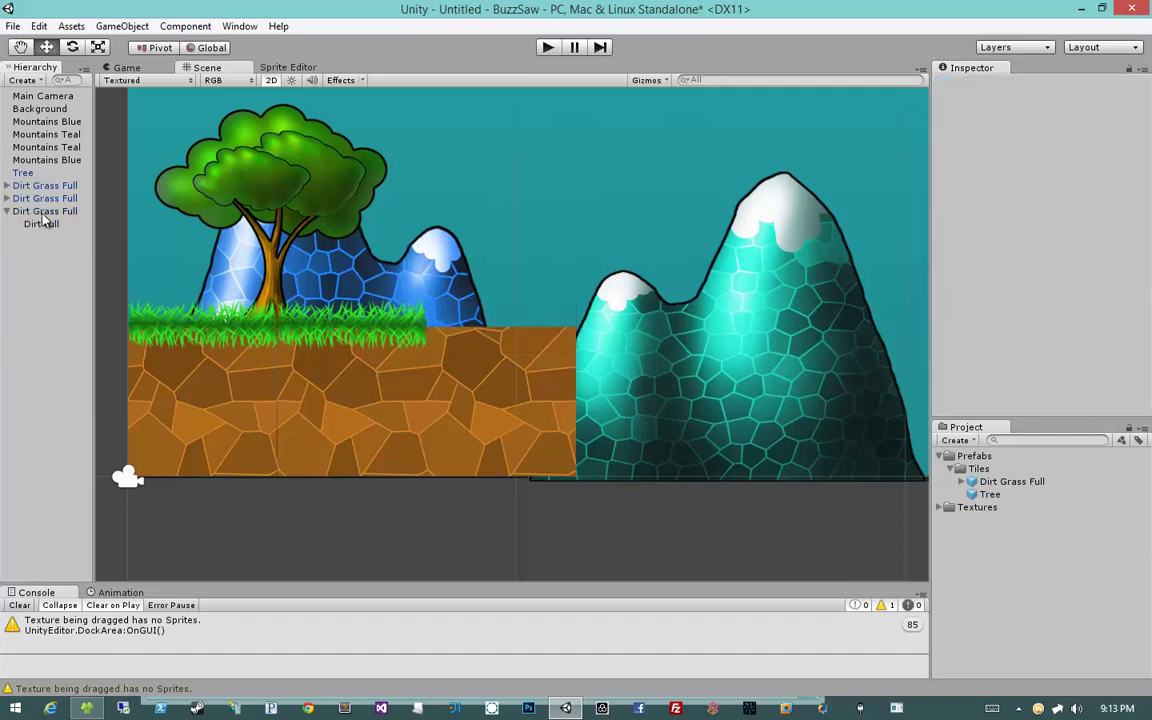
pyautogui.click(45, 211)
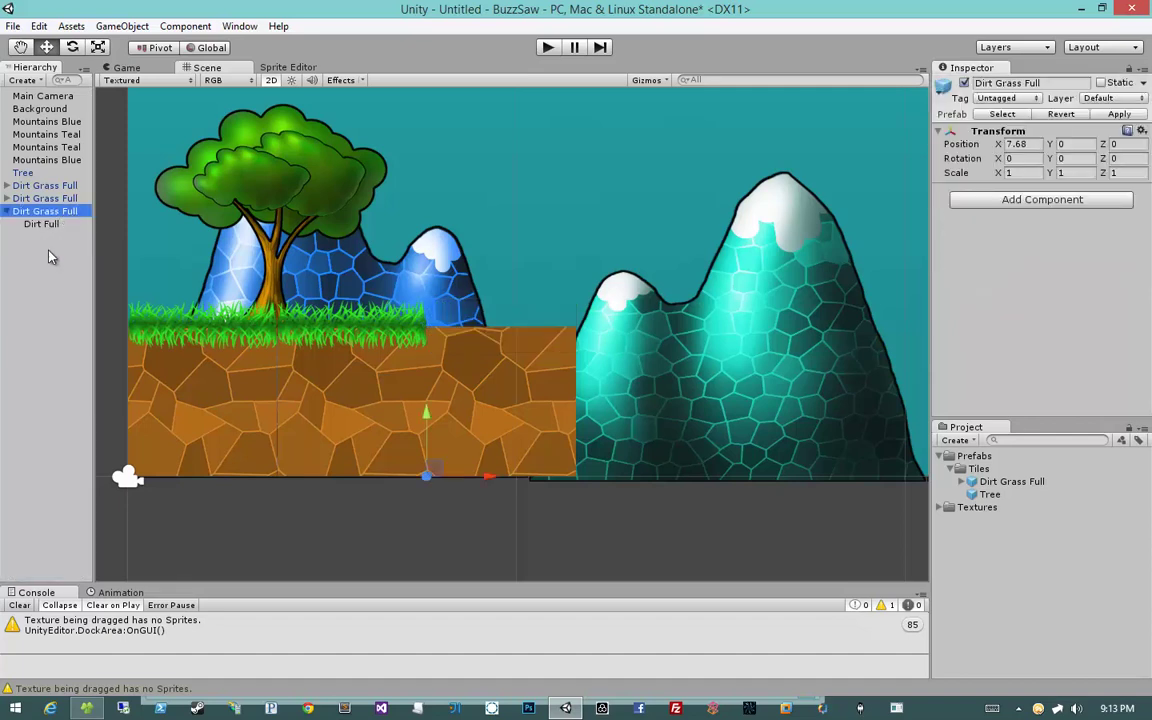
pyautogui.click(45, 211)
pyautogui.doubleClick(66, 211)
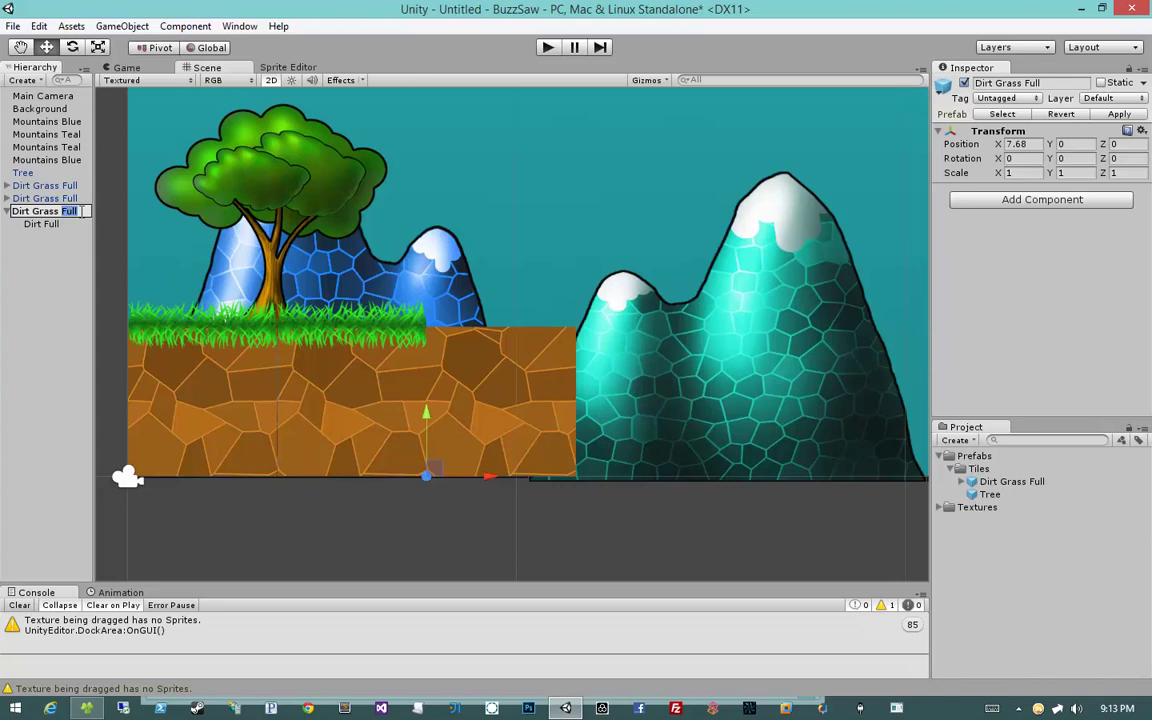
pyautogui.doubleClick(44, 211)
pyautogui.press('BackSpace')
pyautogui.press('BackSpace')
pyautogui.press('Return')
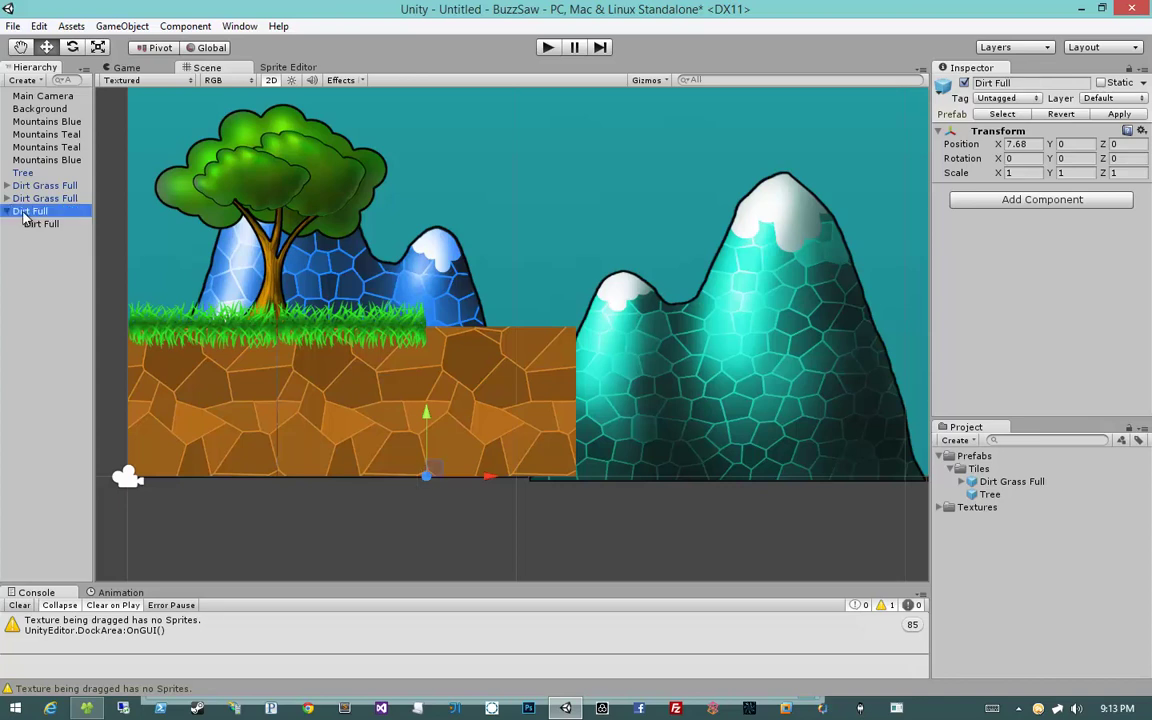
# Save Dirt Full as a Tiles prefab, test-place both tile prefabs, then delete the tests.
pyautogui.moveTo(25, 218); pyautogui.dragTo(992, 507)
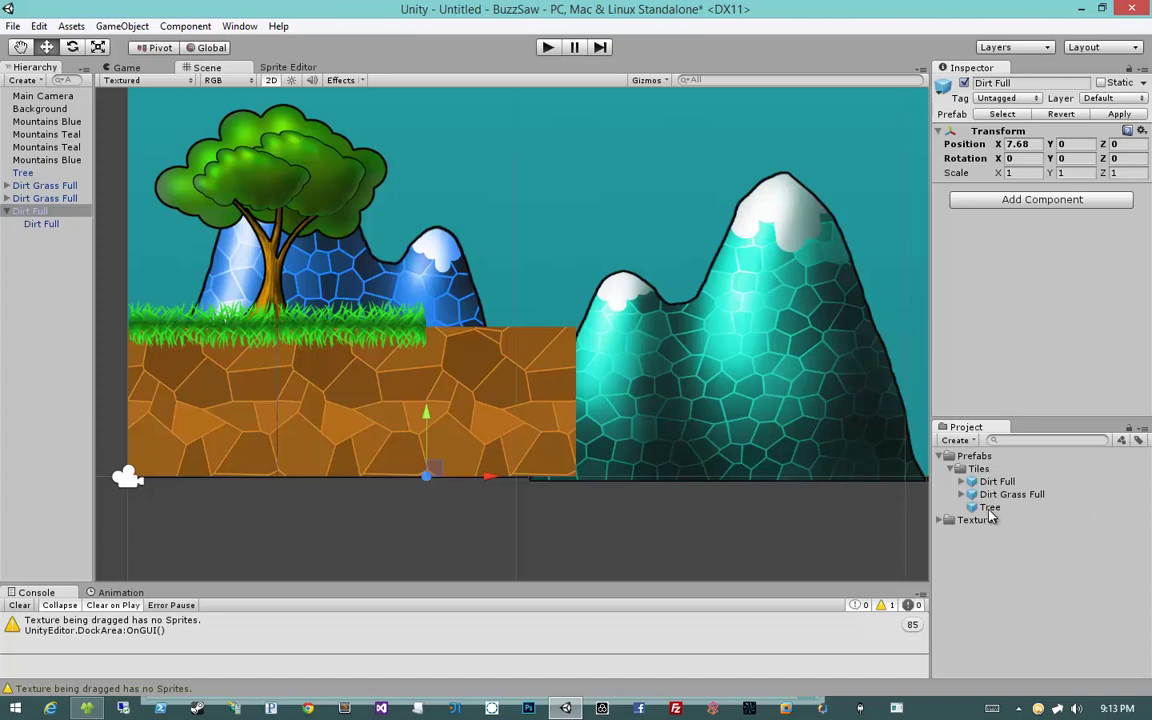
pyautogui.moveTo(1005, 497); pyautogui.dragTo(605, 468)
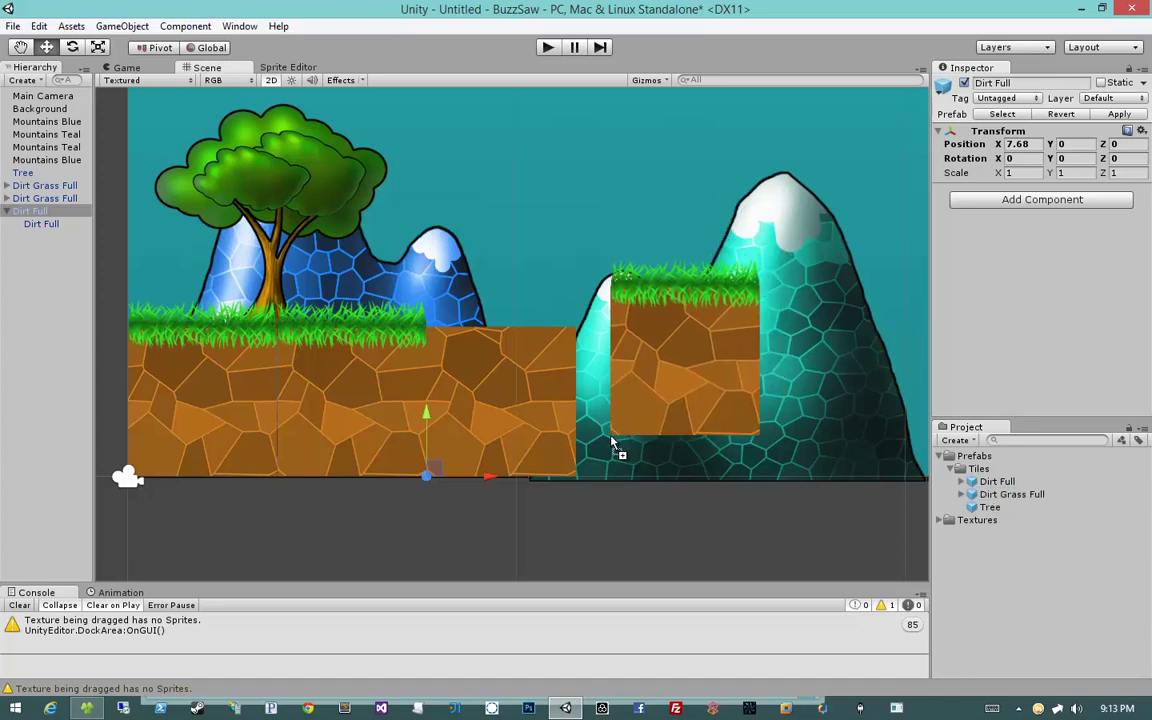
pyautogui.moveTo(997, 481); pyautogui.dragTo(748, 358)
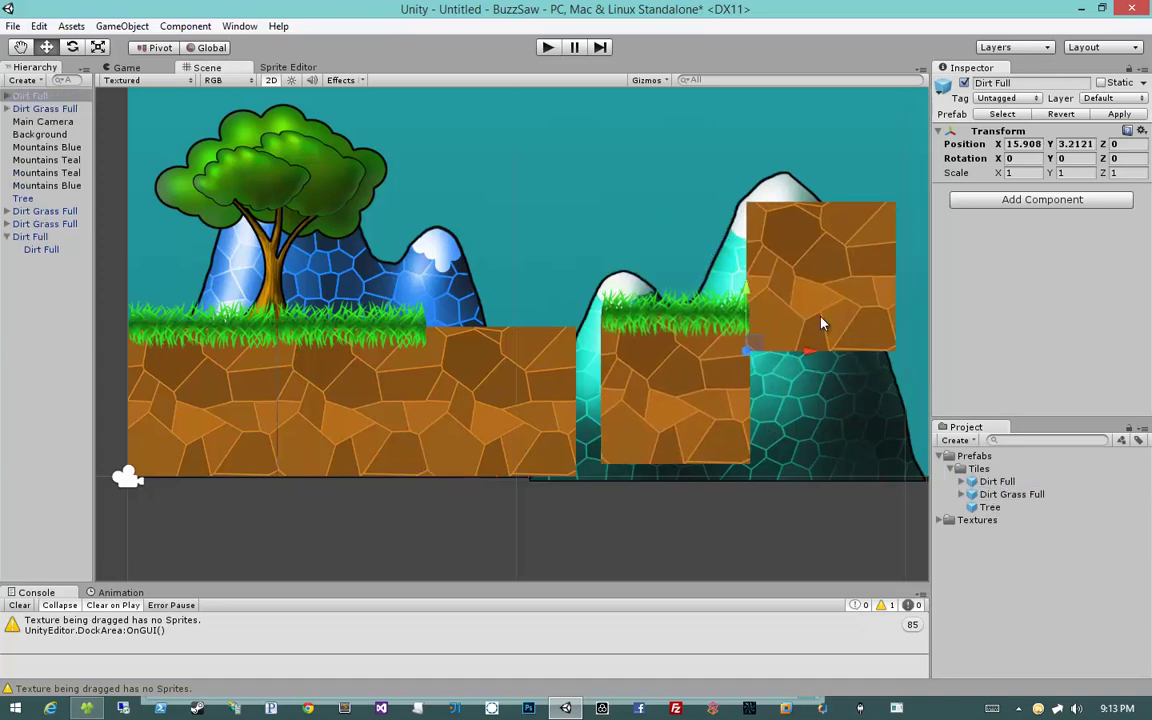
pyautogui.click(30, 95)
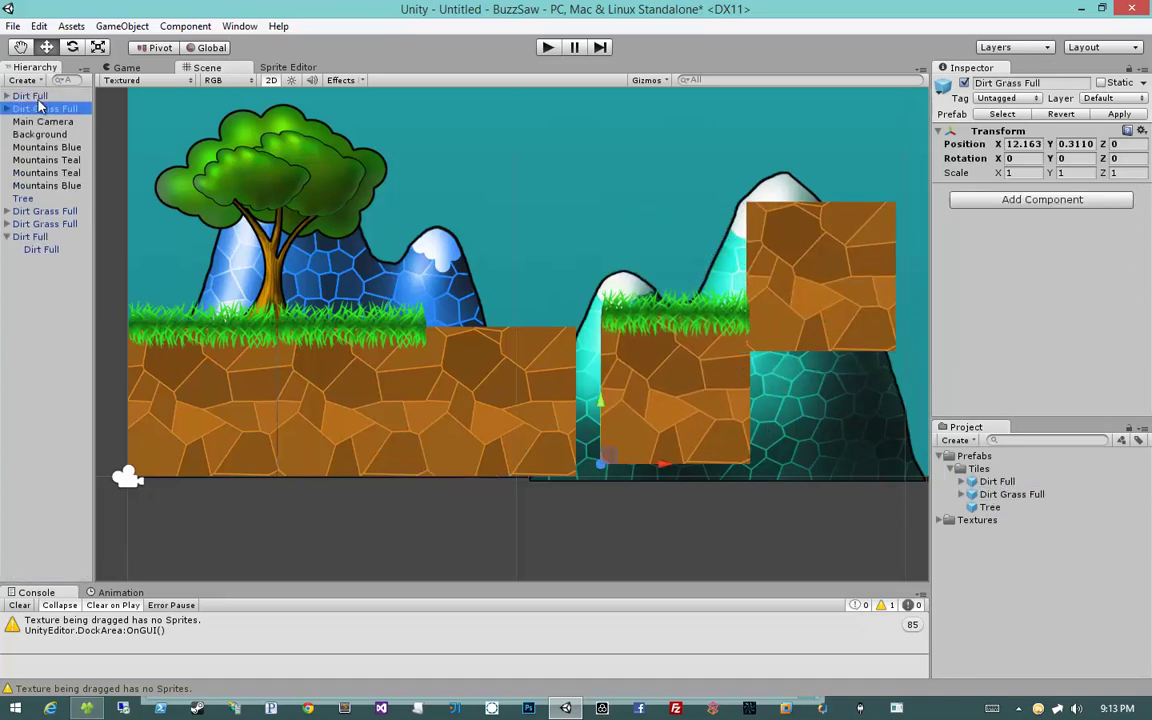
pyautogui.press('Delete')
pyautogui.click(533, 373)
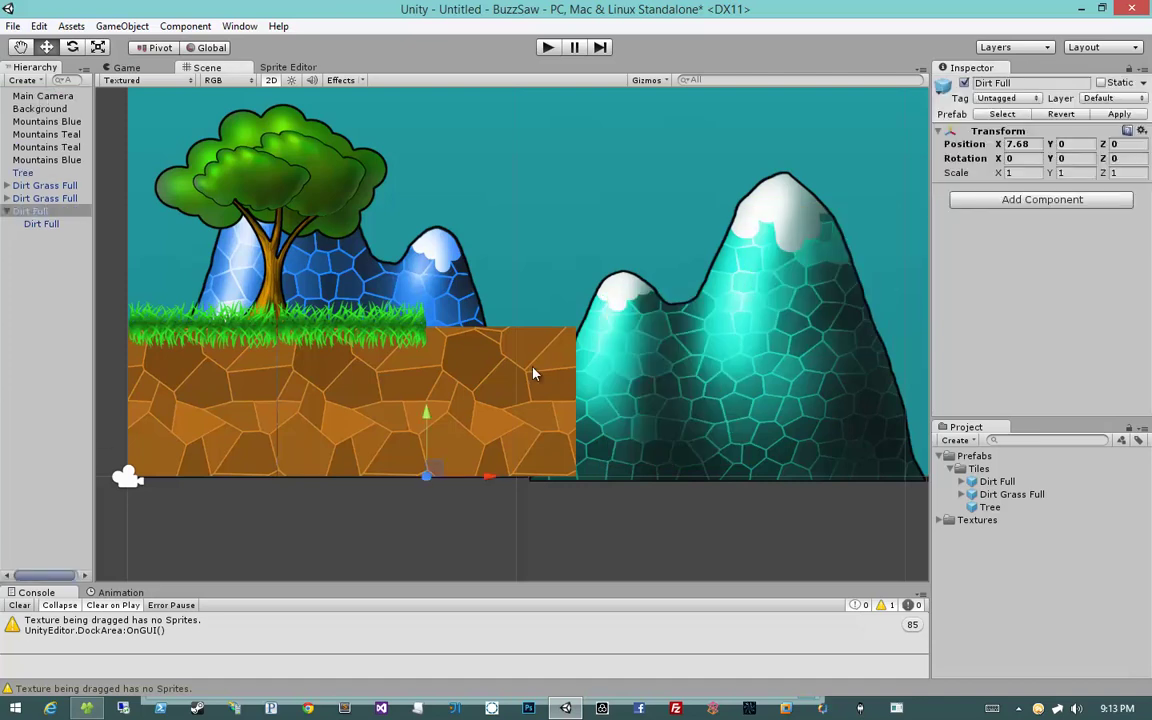
pyautogui.click(948, 520)
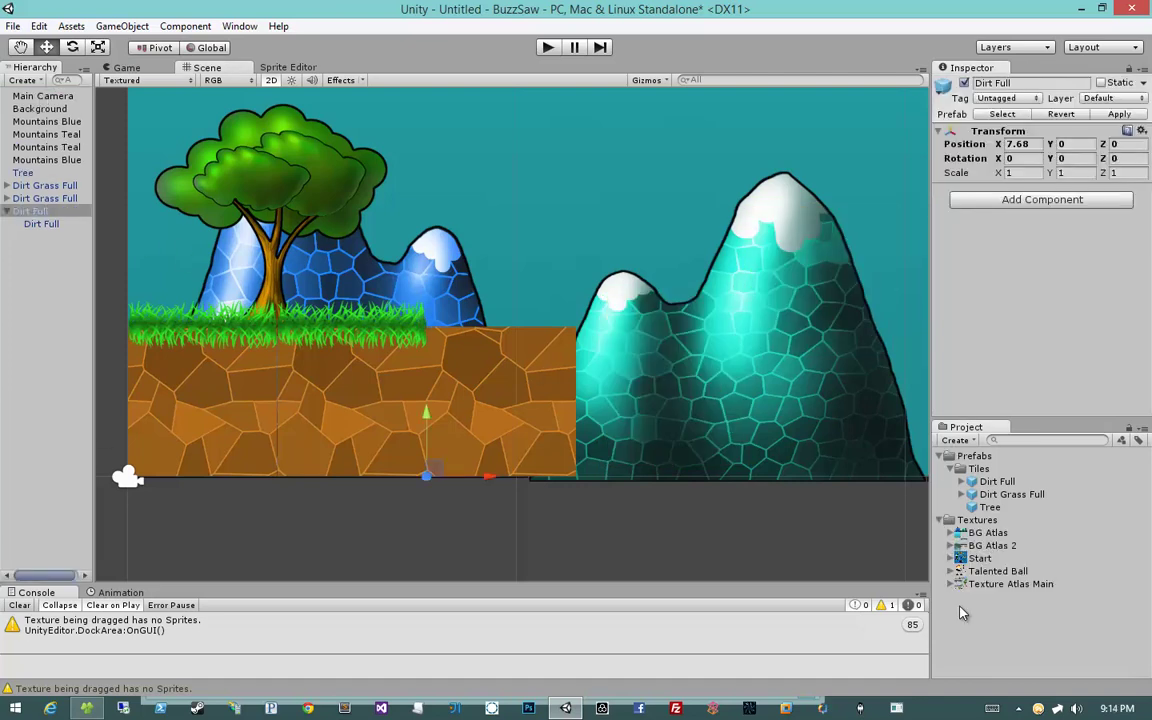
# Create an empty object named Dirt Mid at position 0, 0.
pyautogui.click(953, 584)
pyautogui.scroll(-5, 951, 588)
pyautogui.scroll(-1, 951, 588)
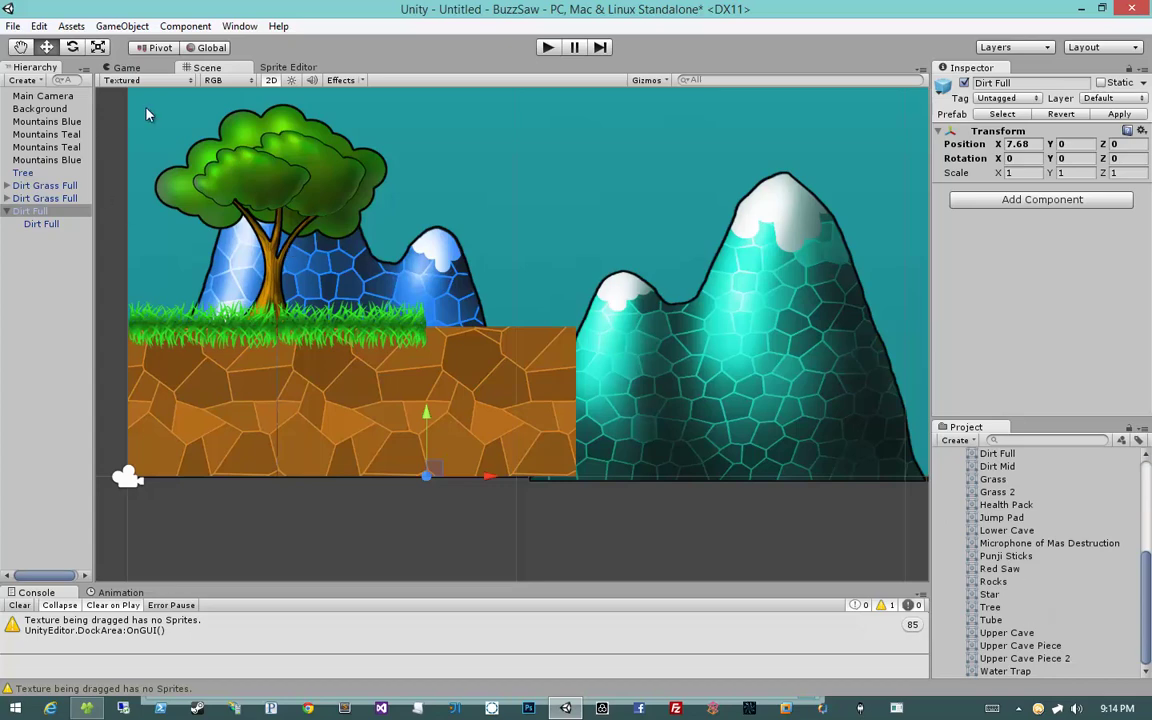
pyautogui.click(122, 26)
pyautogui.click(7, 211)
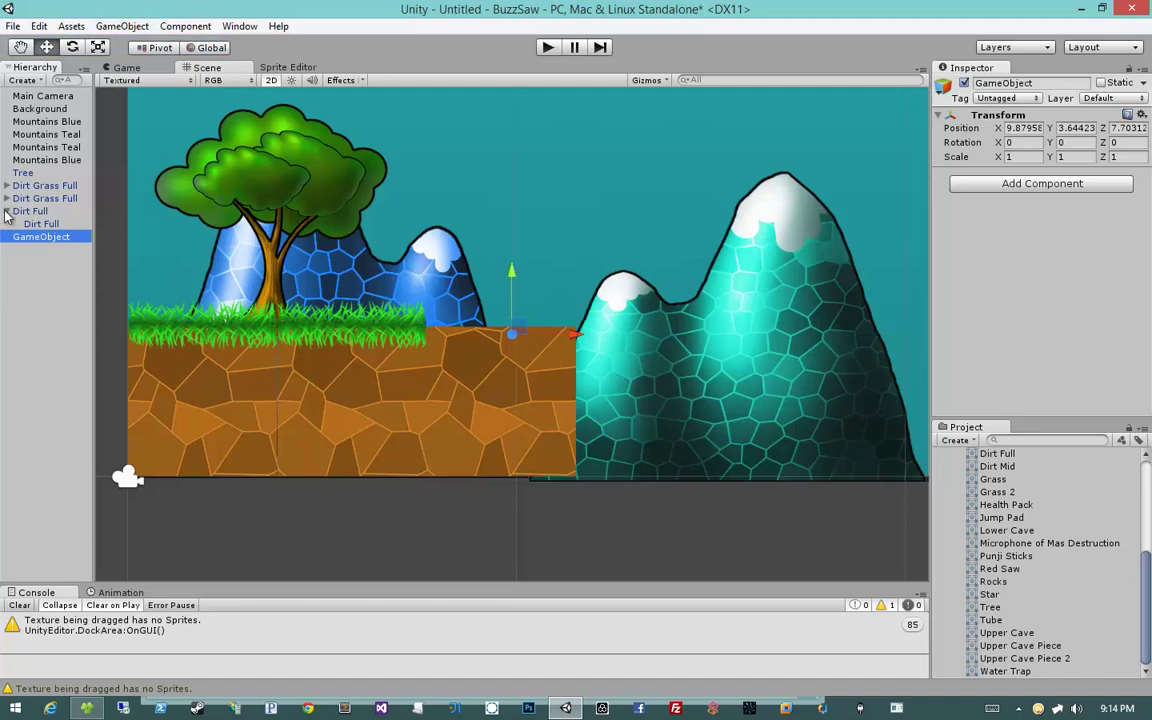
pyautogui.click(40, 224)
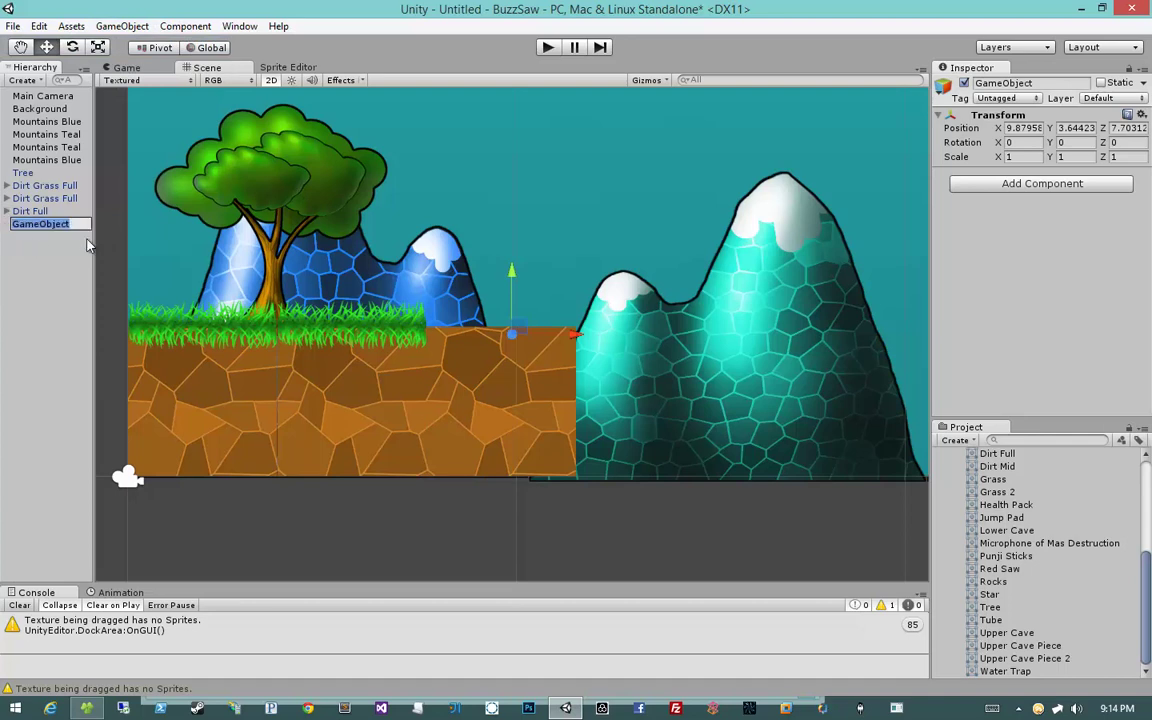
pyautogui.write('Dirt Mid')
pyautogui.press('Return')
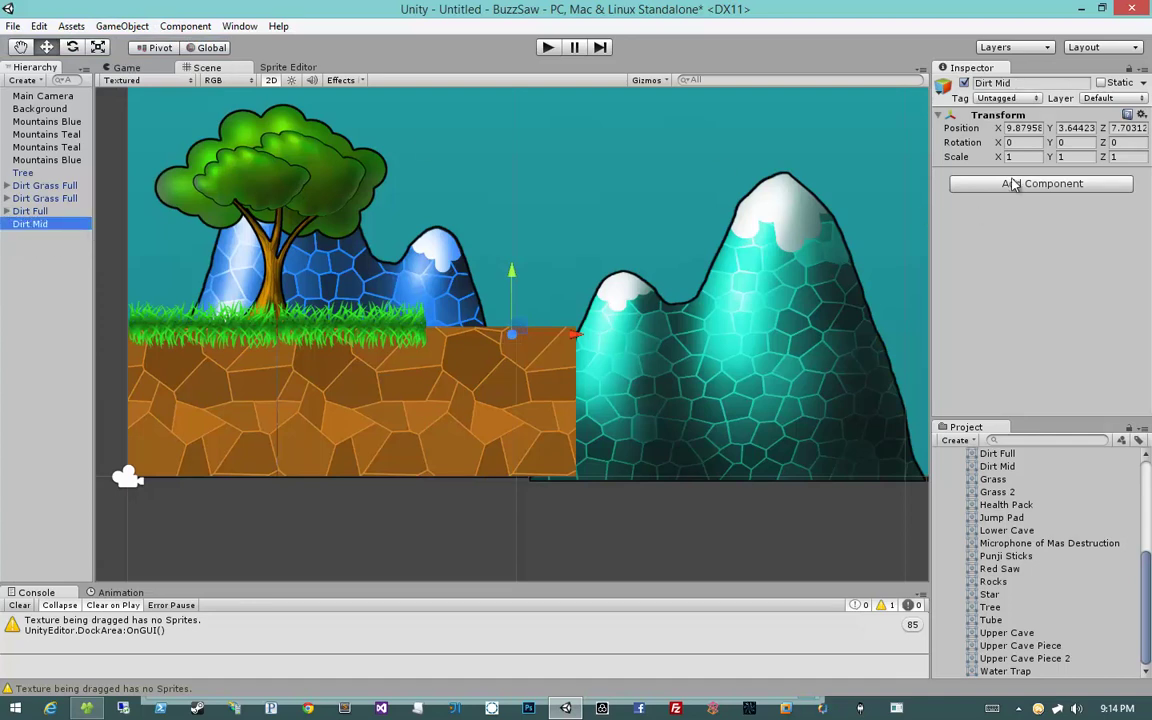
pyautogui.click(1020, 128)
pyautogui.write('0')
pyautogui.press('Tab')
pyautogui.write('0')
pyautogui.press('Tab')
pyautogui.write('0')
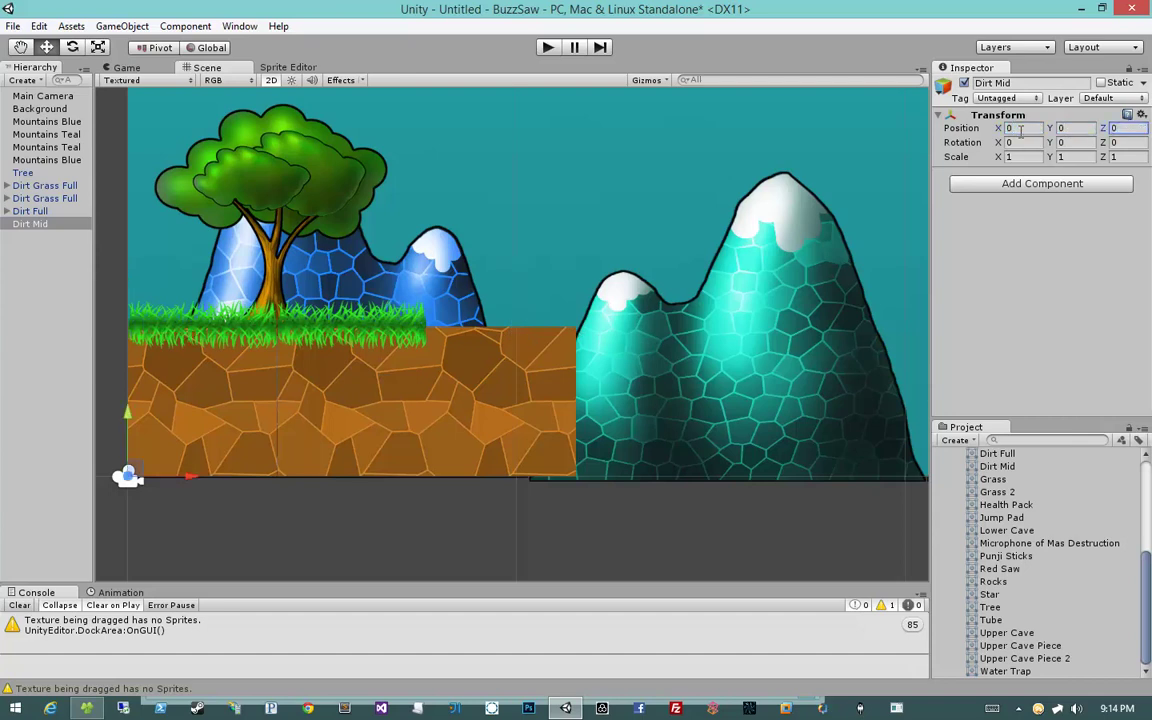
# Place the Dirt Mid sprite in the scene at position 0, 0.
pyautogui.moveTo(858, 520); pyautogui.dragTo(906, 498, button='middle')
pyautogui.scroll(3, 1000, 510)
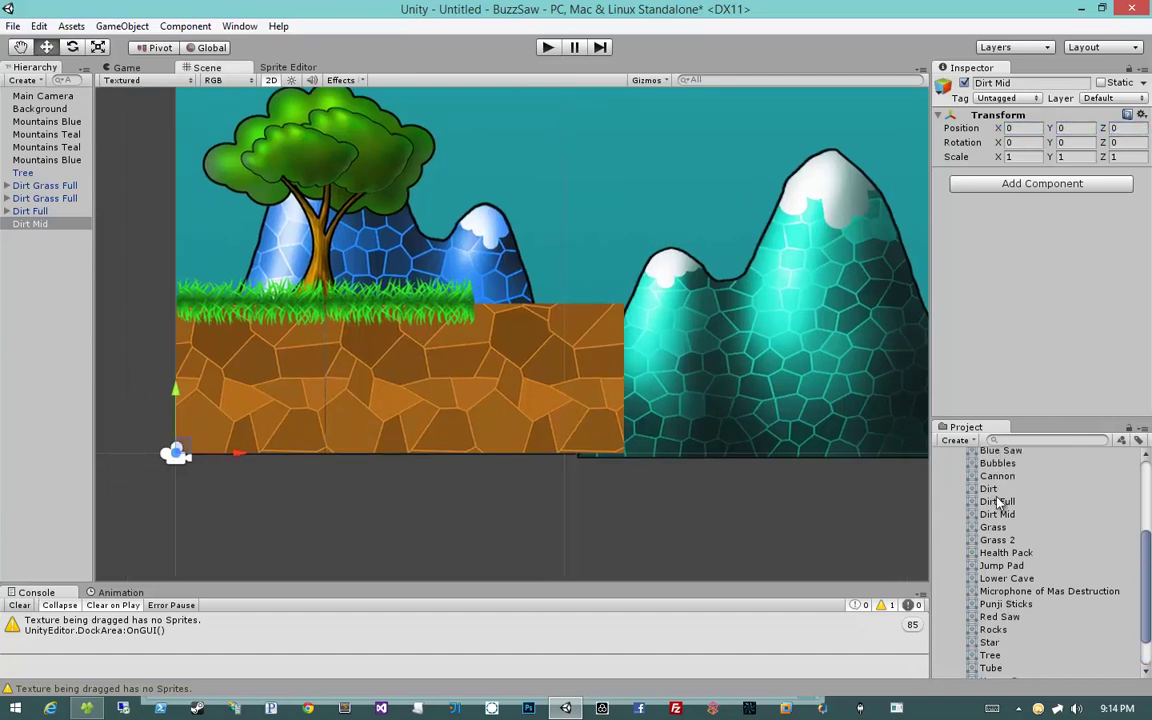
pyautogui.moveTo(1000, 510); pyautogui.dragTo(499, 422)
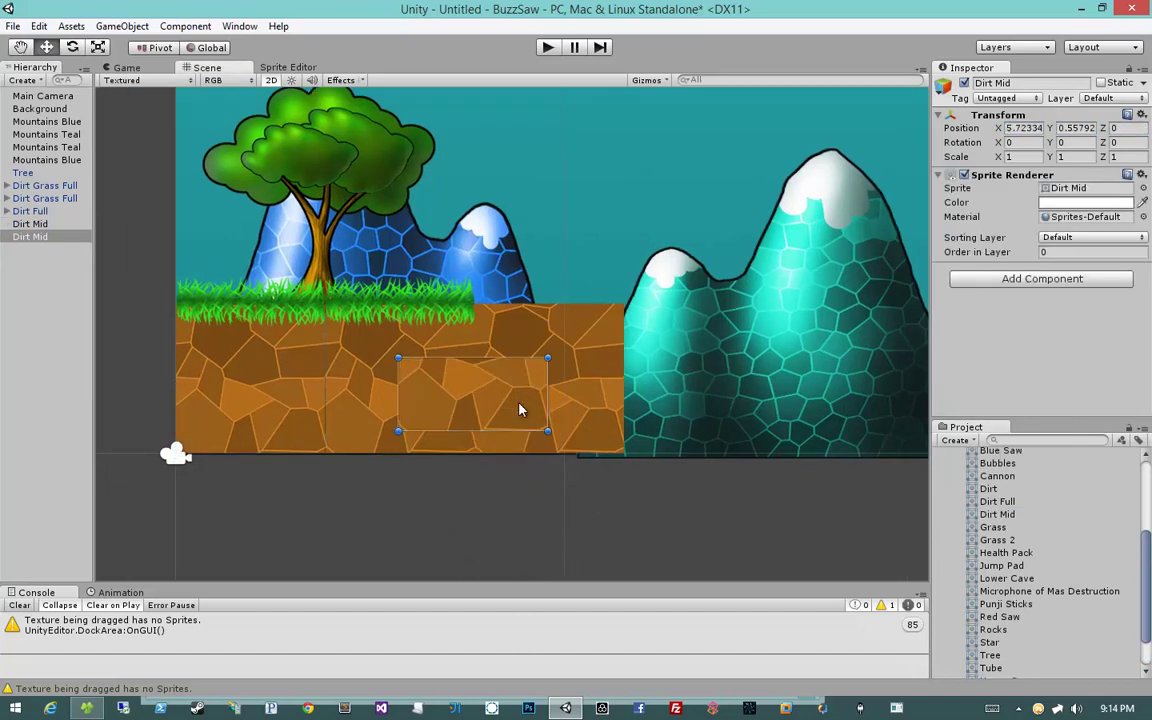
pyautogui.click(1020, 128)
pyautogui.write('0')
pyautogui.press('Tab')
pyautogui.write('0')
pyautogui.press('Tab')
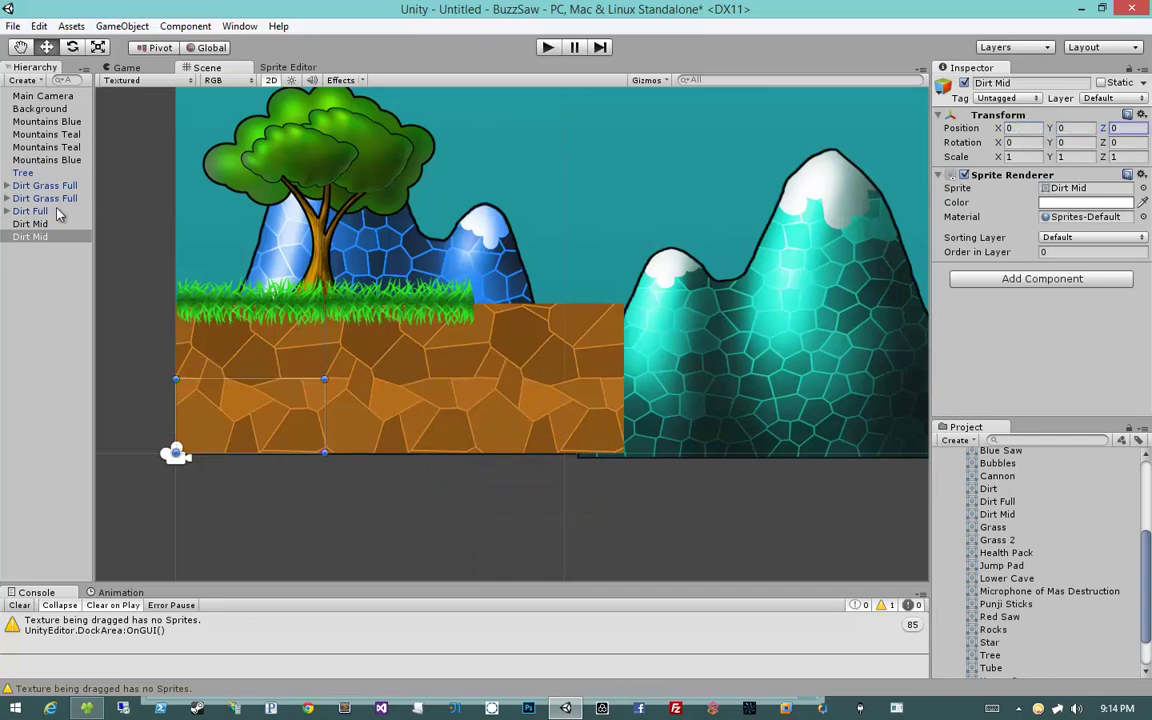
# Shift the grass and dirt tiles right and nest the Dirt Mid sprite under Dirt Mid.
pyautogui.keyDown('shift'); pyautogui.click(30, 211); pyautogui.keyUp('shift')
pyautogui.moveTo(535, 449); pyautogui.dragTo(759, 449)
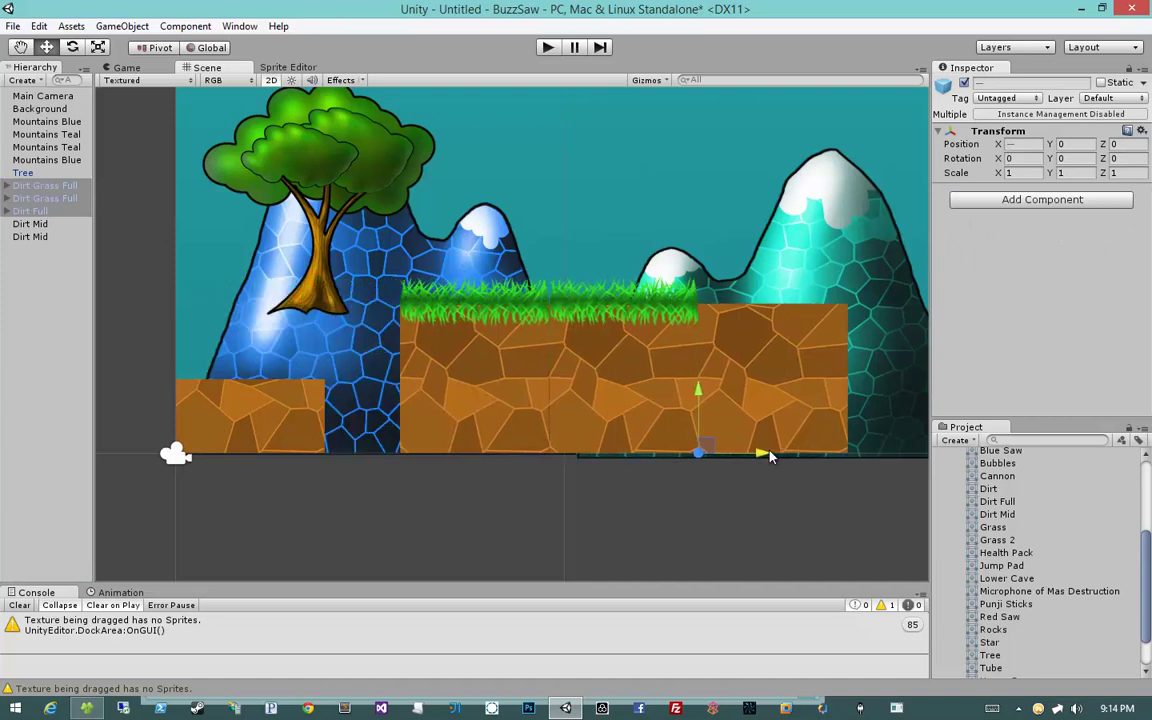
pyautogui.click(240, 447)
pyautogui.click(30, 236)
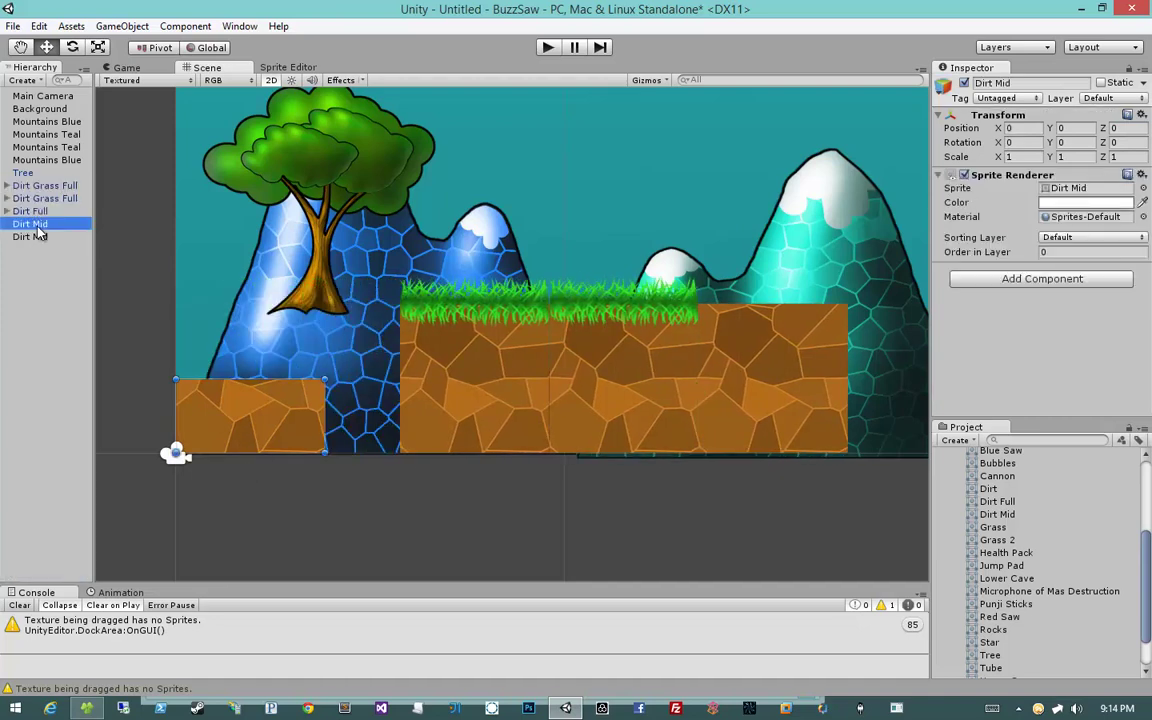
pyautogui.moveTo(38, 237); pyautogui.dragTo(35, 224)
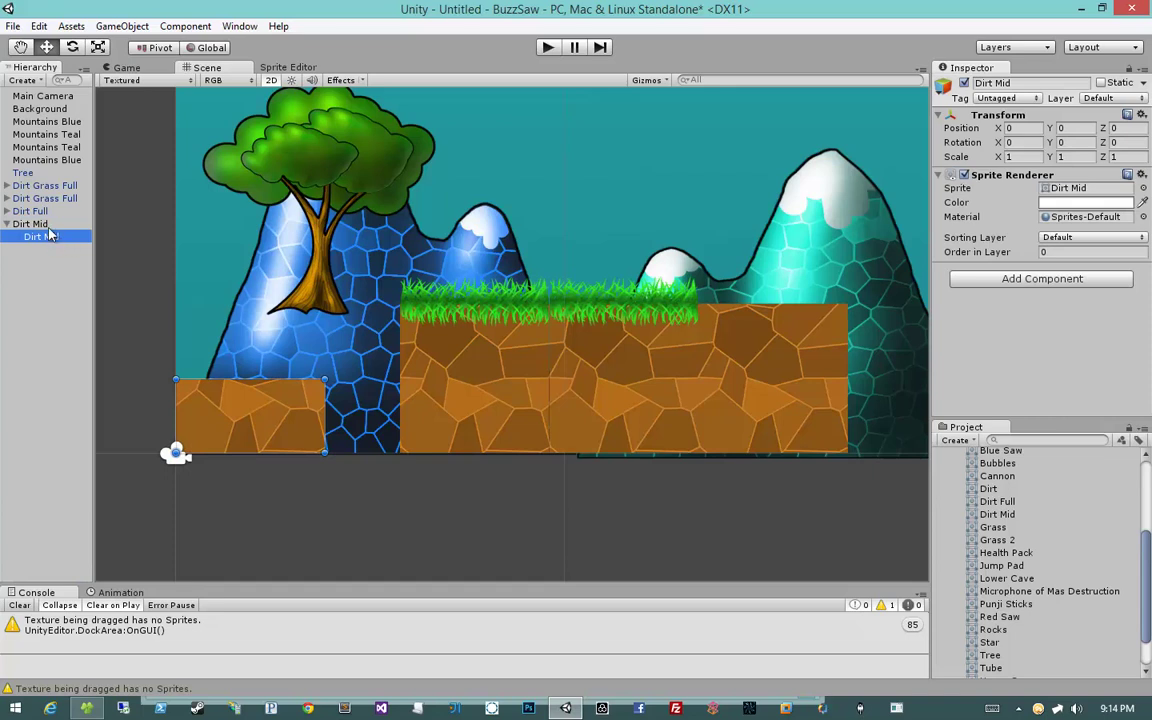
pyautogui.click(45, 222)
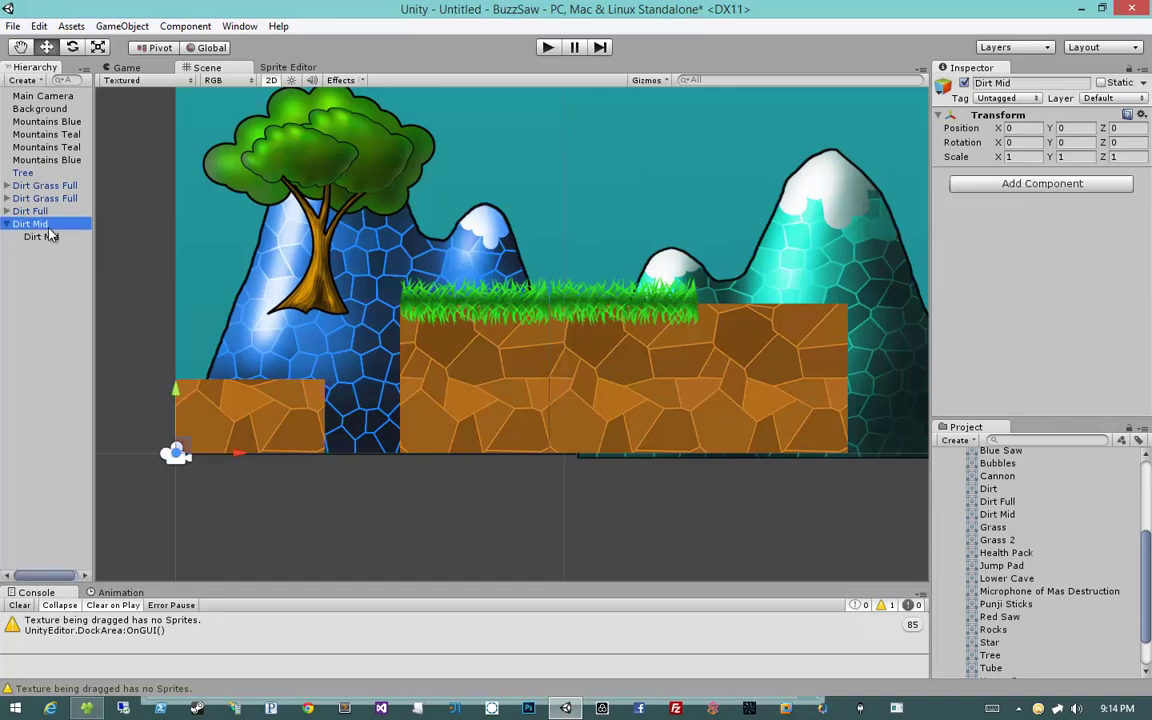
pyautogui.moveTo(42, 222)
pyautogui.mouseDown()
pyautogui.moveTo(1005, 455)
pyautogui.moveTo(50, 238)
pyautogui.mouseUp()
# Put the child Dirt Mid sprite on the Foreground sorting layer.
pyautogui.click(45, 223)
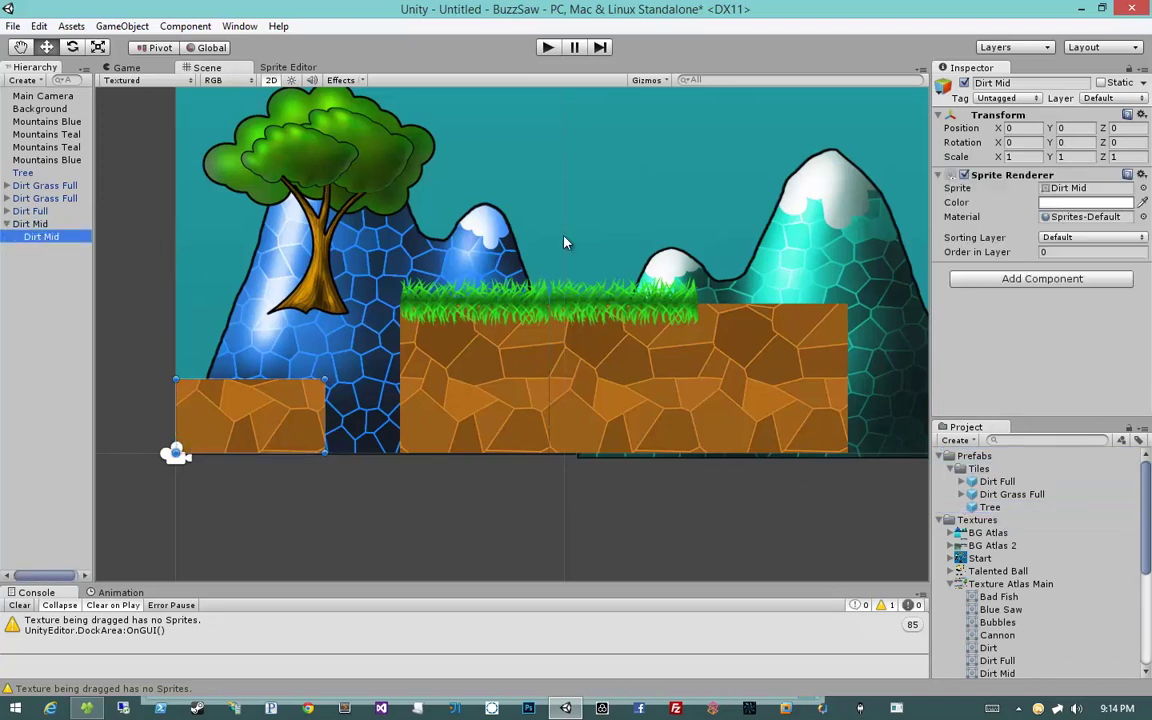
pyautogui.click(1065, 245)
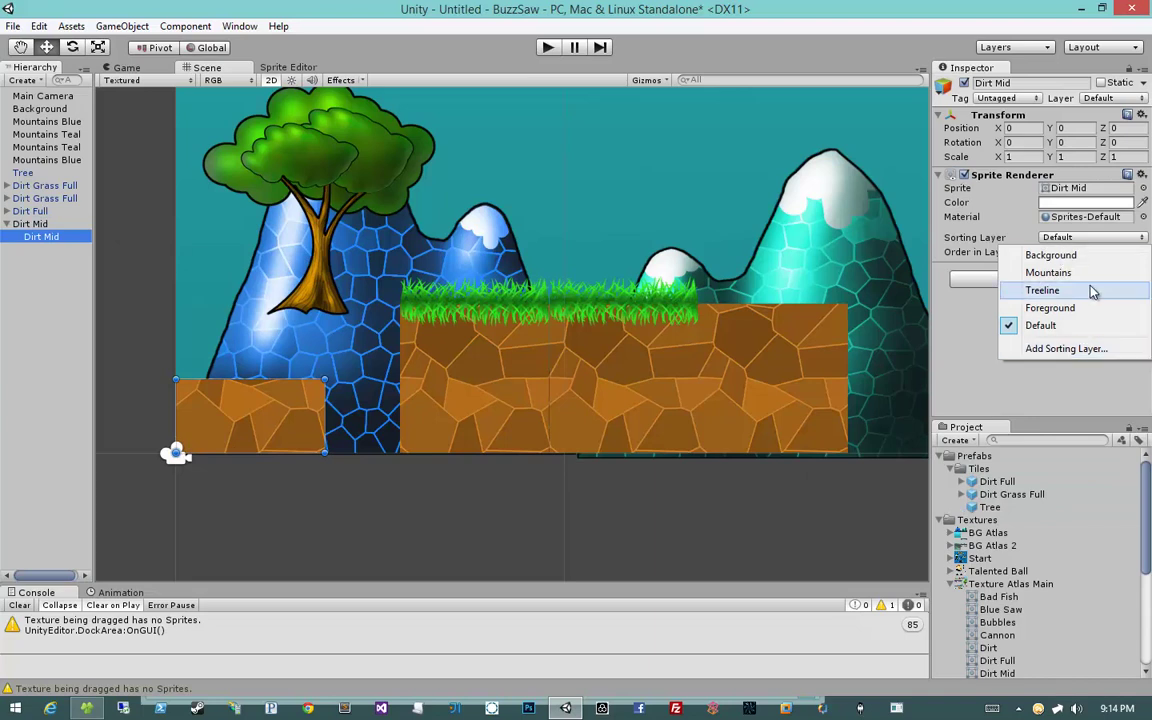
pyautogui.click(1022, 310)
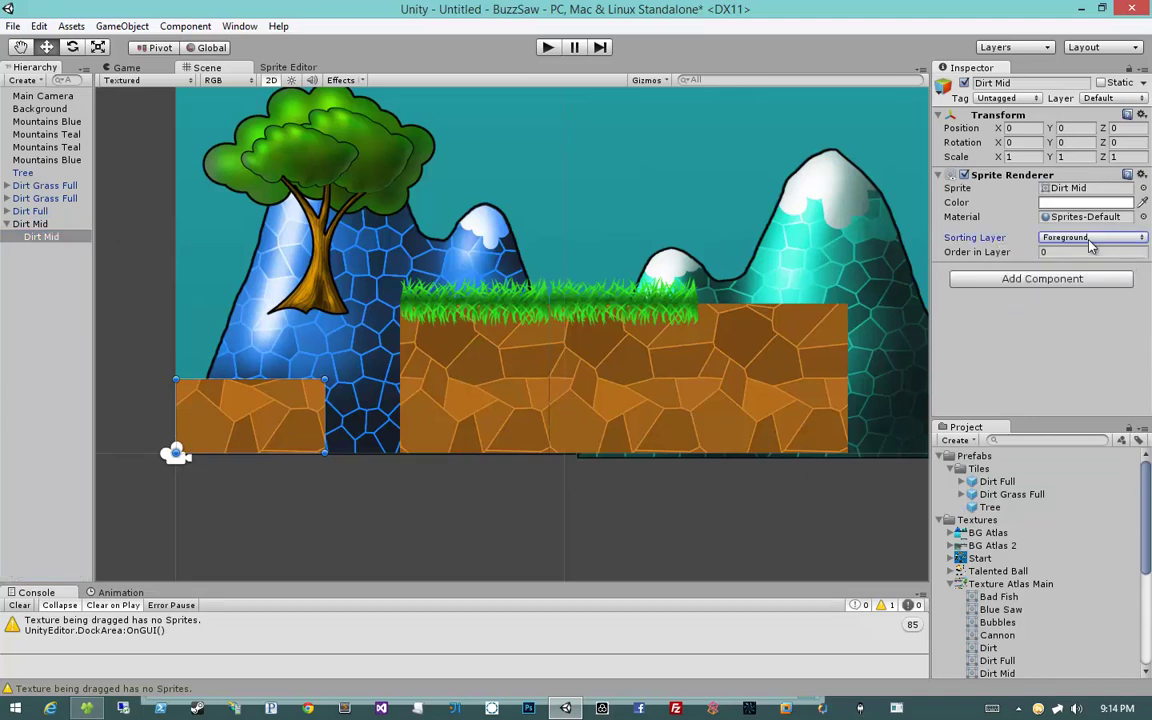
pyautogui.click(1092, 240)
pyautogui.click(976, 322)
# Save the Dirt Mid object as a prefab in the Tiles folder.
pyautogui.click(7, 224)
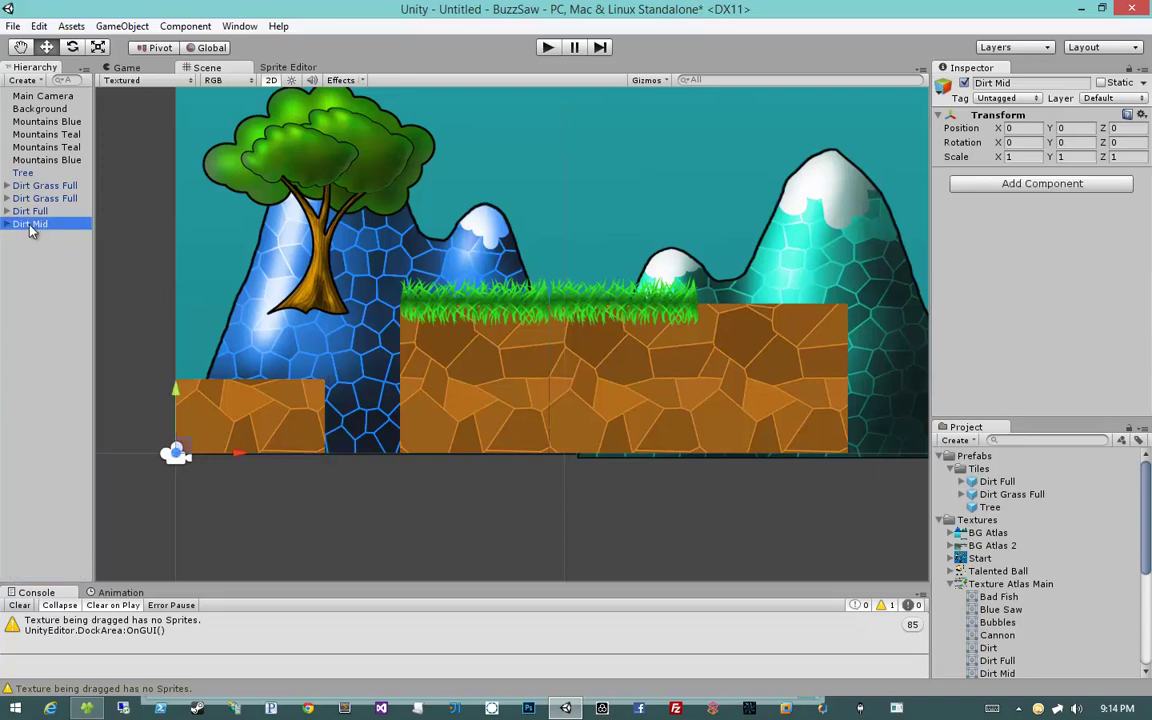
pyautogui.moveTo(20, 226); pyautogui.dragTo(1005, 512)
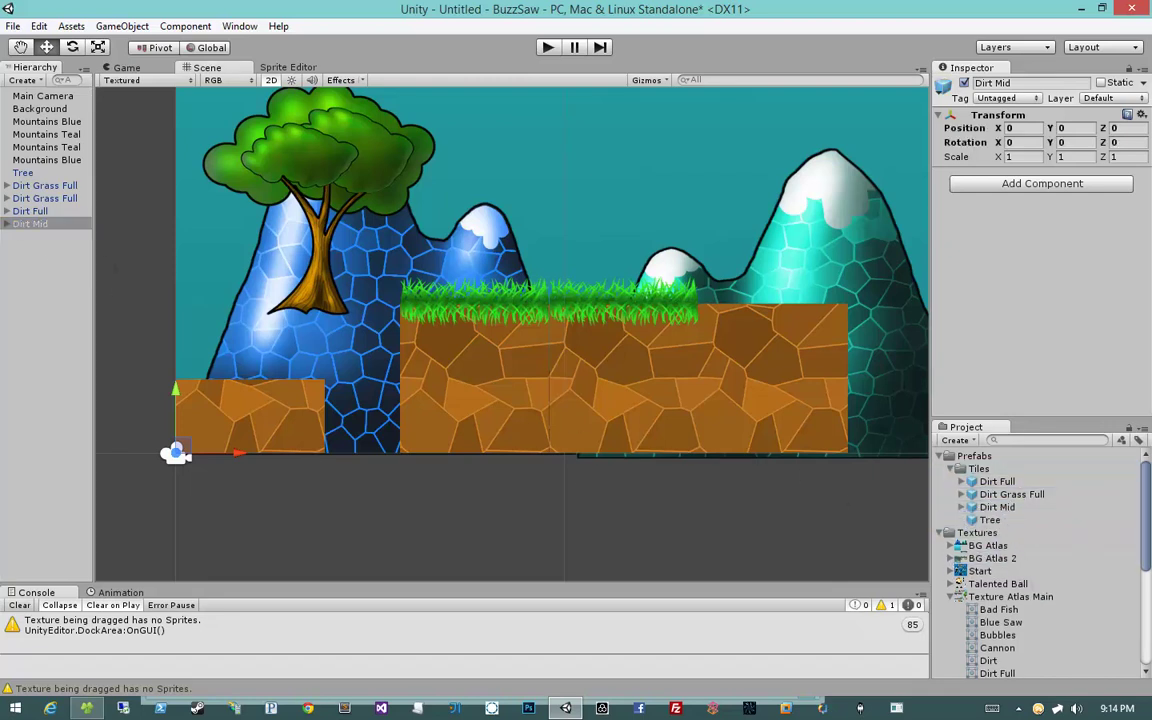
pyautogui.click(5, 226)
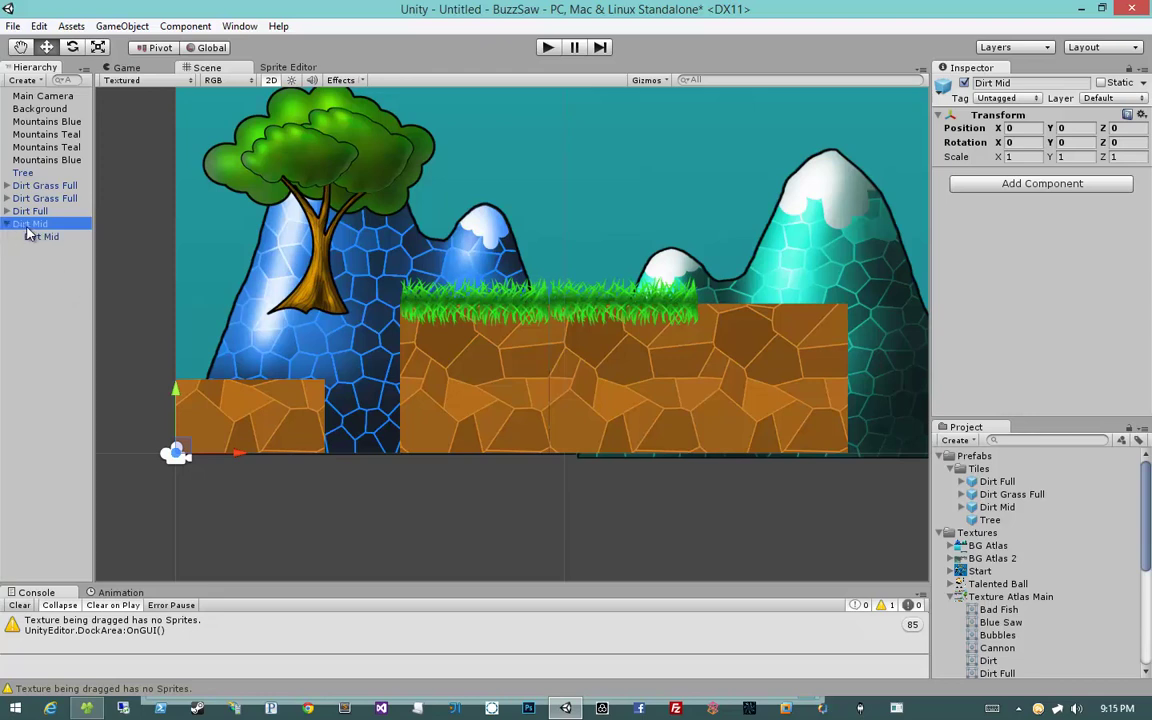
# Break Dirt Mid's prefab instance and drop a Grass 2 sprite over the left dirt block.
pyautogui.click(110, 30)
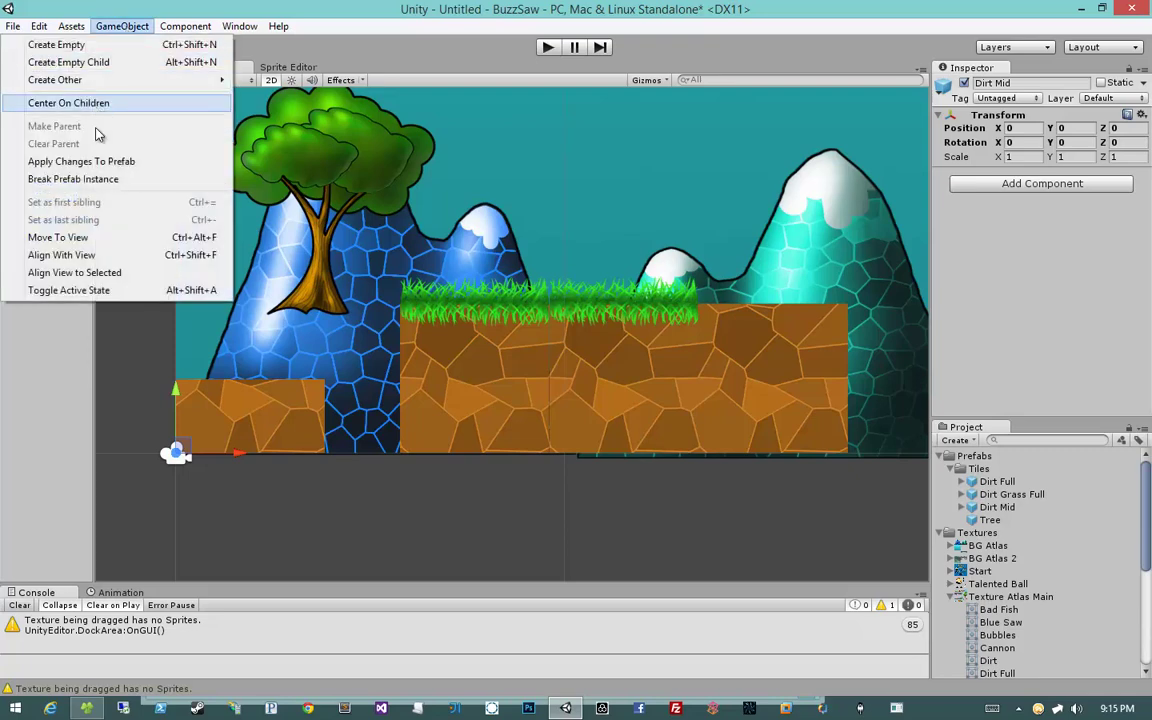
pyautogui.click(92, 178)
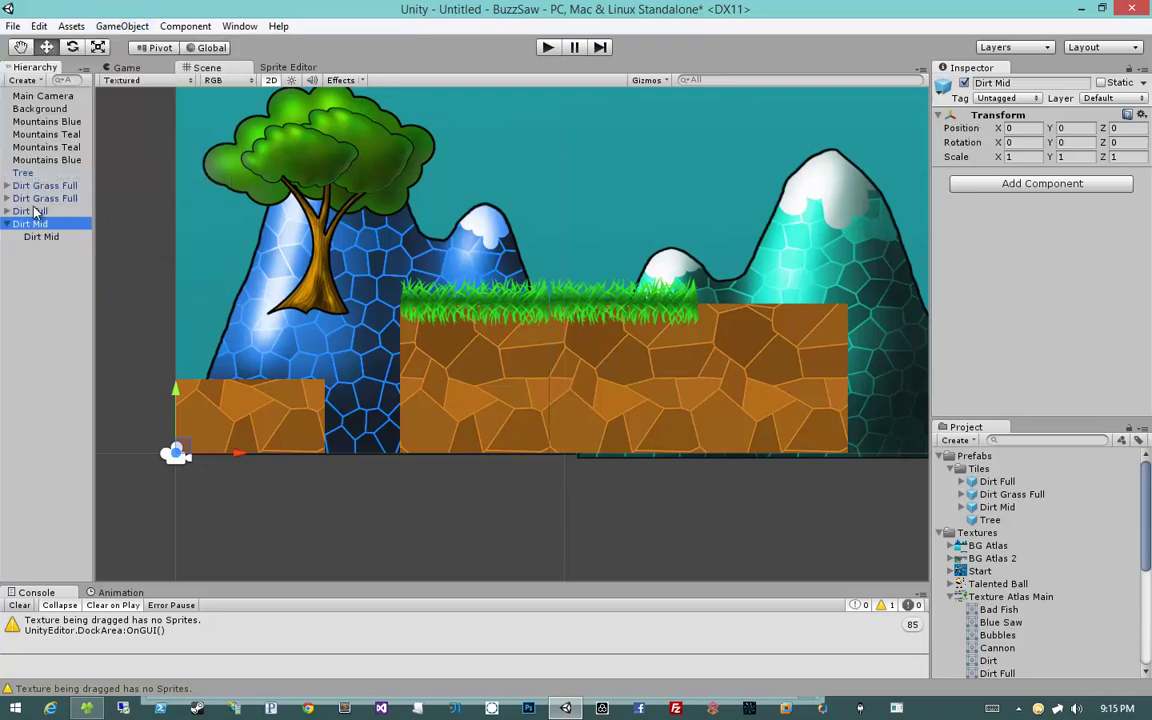
pyautogui.scroll(-3, 995, 540)
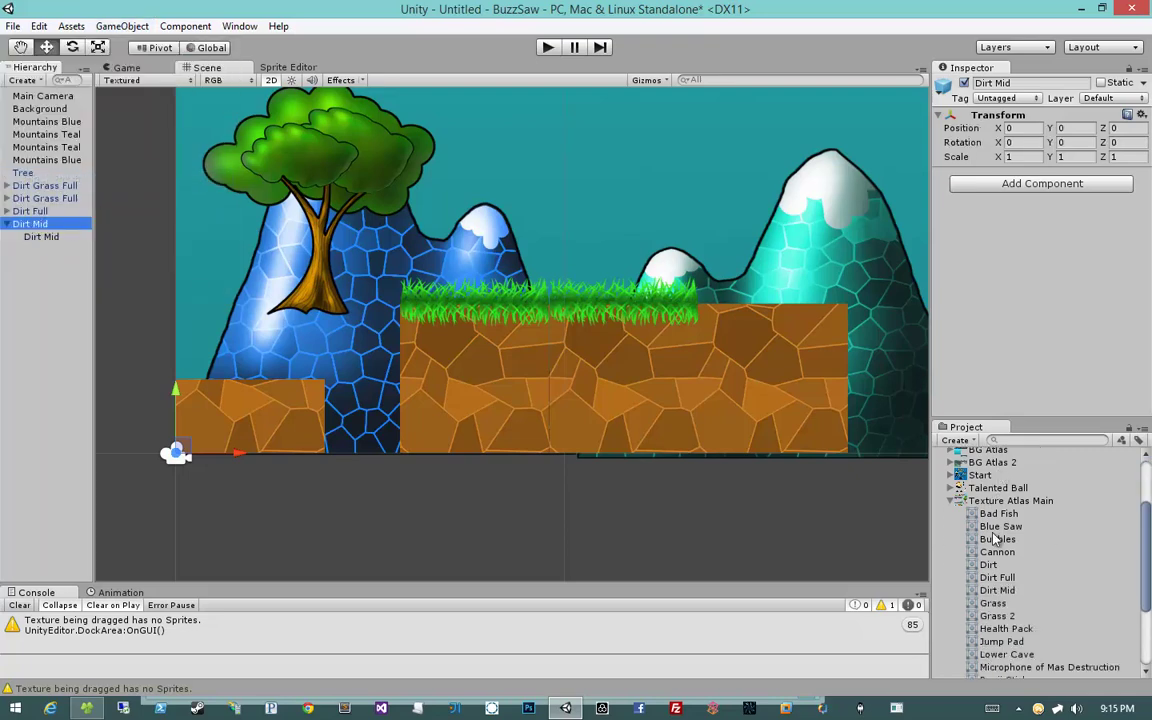
pyautogui.scroll(-2, 995, 540)
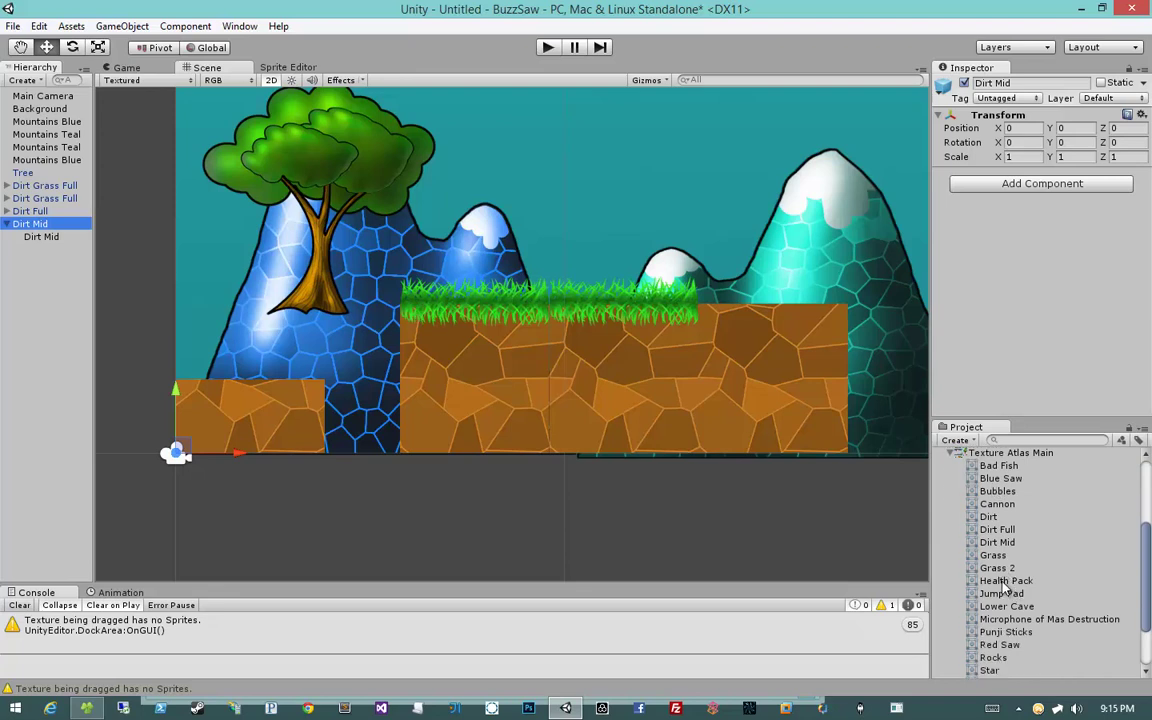
pyautogui.moveTo(997, 568); pyautogui.dragTo(254, 383)
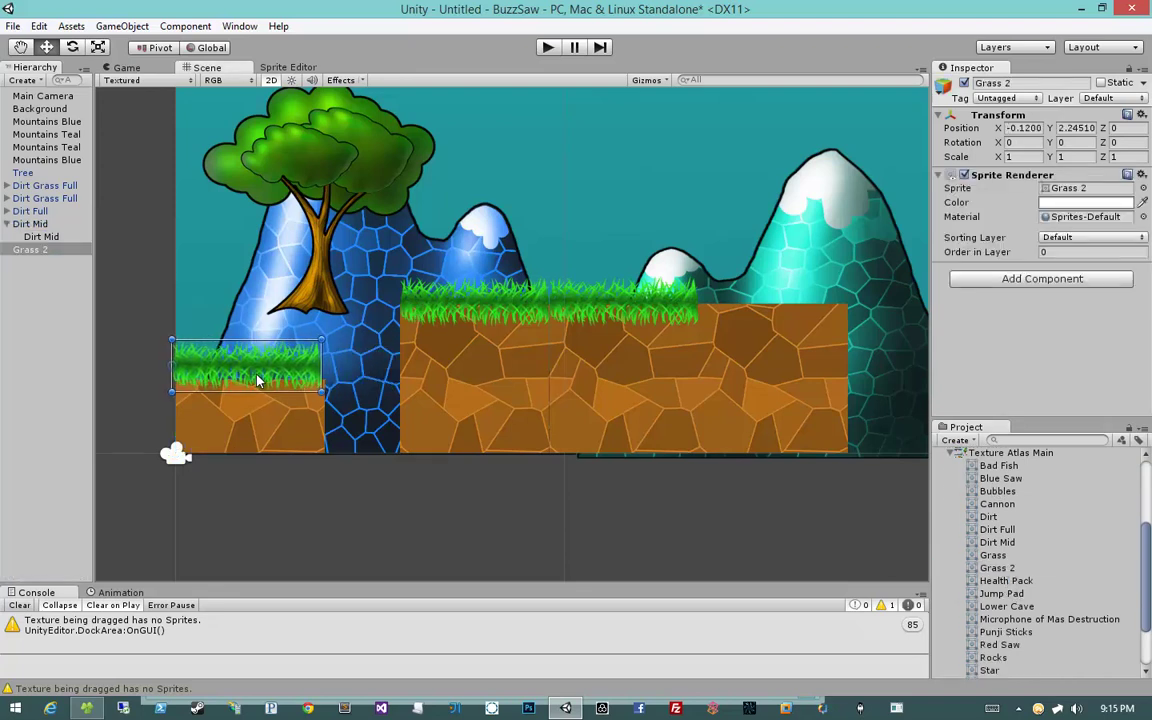
# Position Grass 2 at X 0, Y 1.95, parent it to Dirt Mid, and set Foreground layer.
pyautogui.doubleClick(1034, 130)
pyautogui.write('0')
pyautogui.press('Tab')
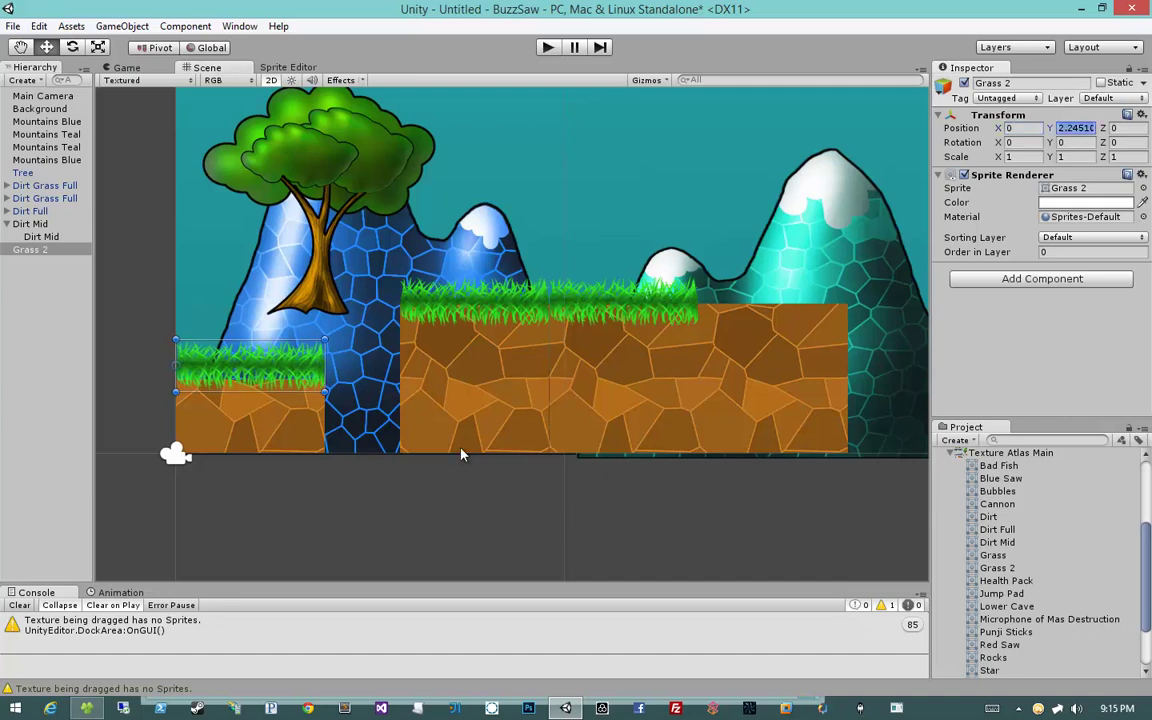
pyautogui.moveTo(1046, 128); pyautogui.dragTo(1040, 132)
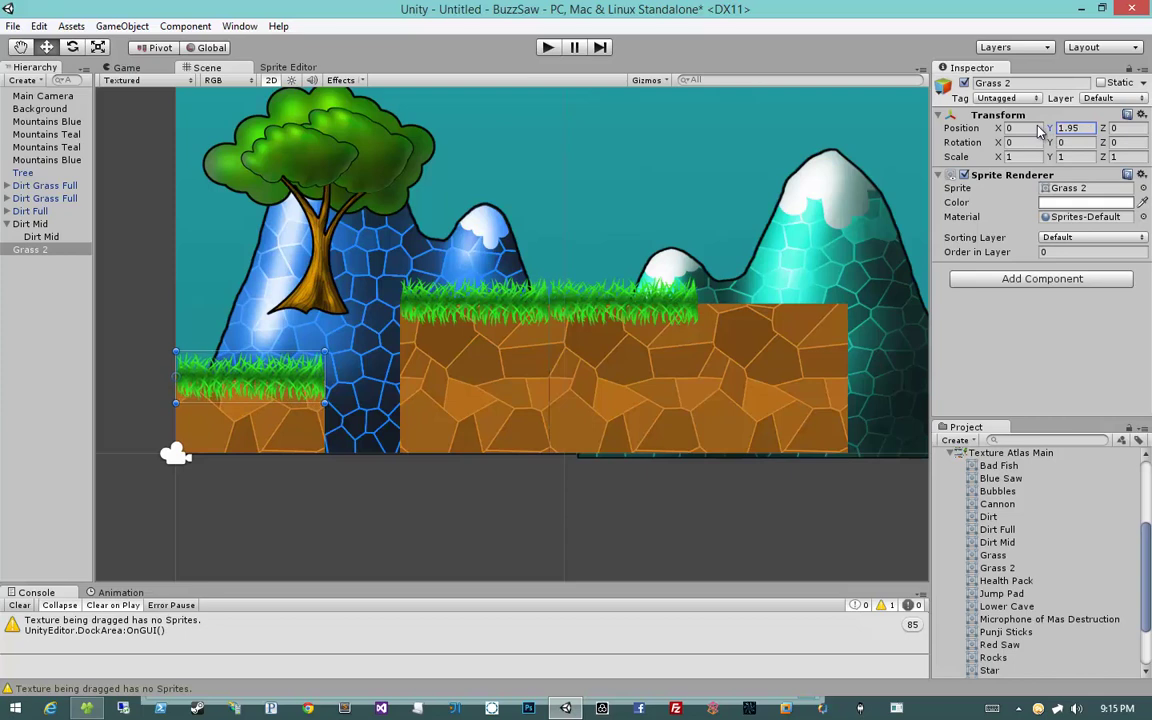
pyautogui.moveTo(36, 250); pyautogui.dragTo(50, 225)
pyautogui.click(1060, 237)
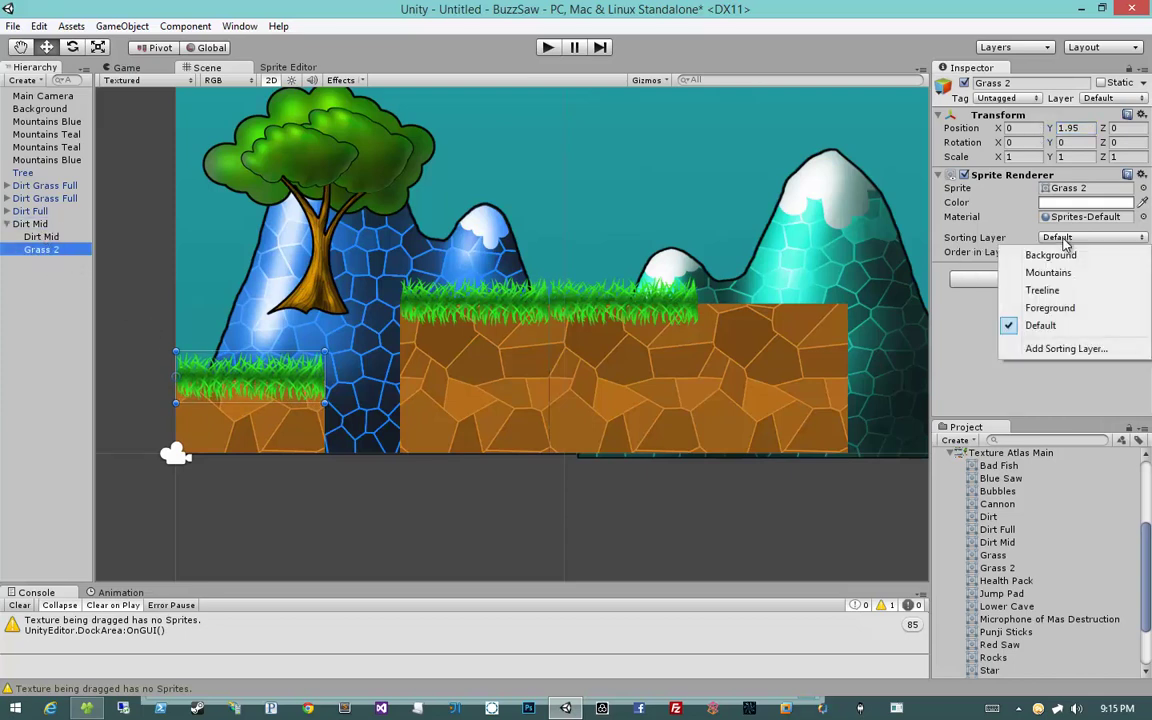
pyautogui.click(1063, 310)
pyautogui.click(30, 225)
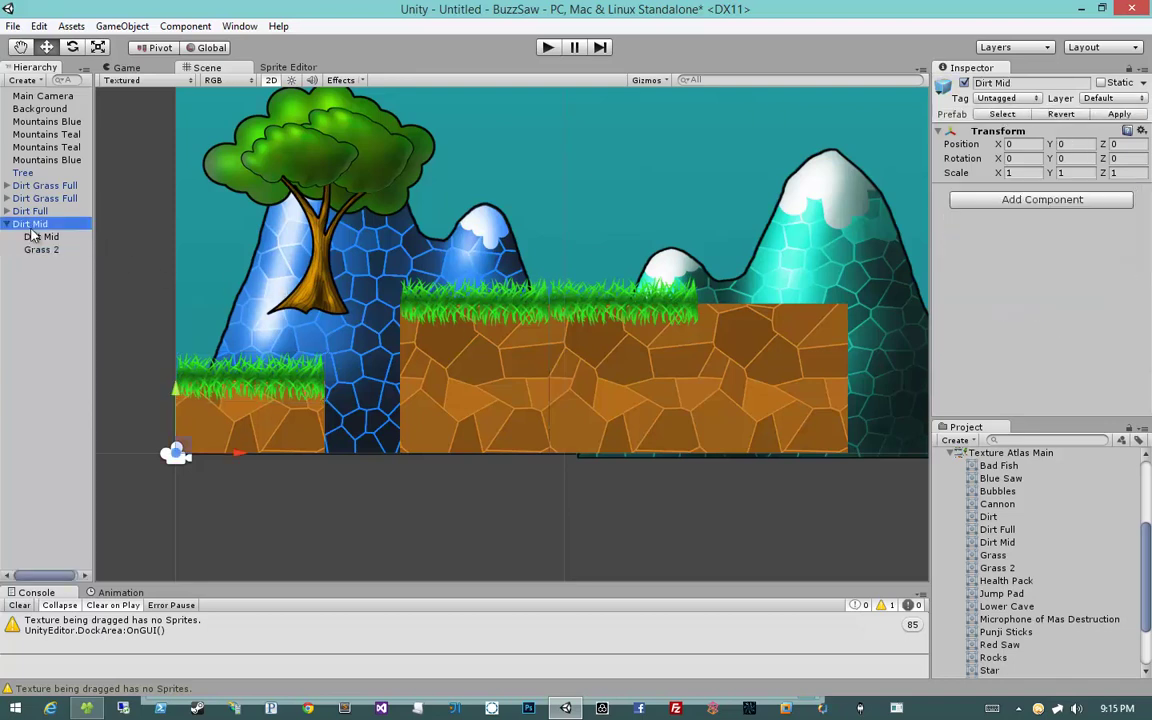
# Save the grassy Dirt Mid block into Prefabs/Tiles as 'Dirt Grass Mid', then delete its scene instance.
pyautogui.moveTo(30, 228); pyautogui.dragTo(1020, 514)
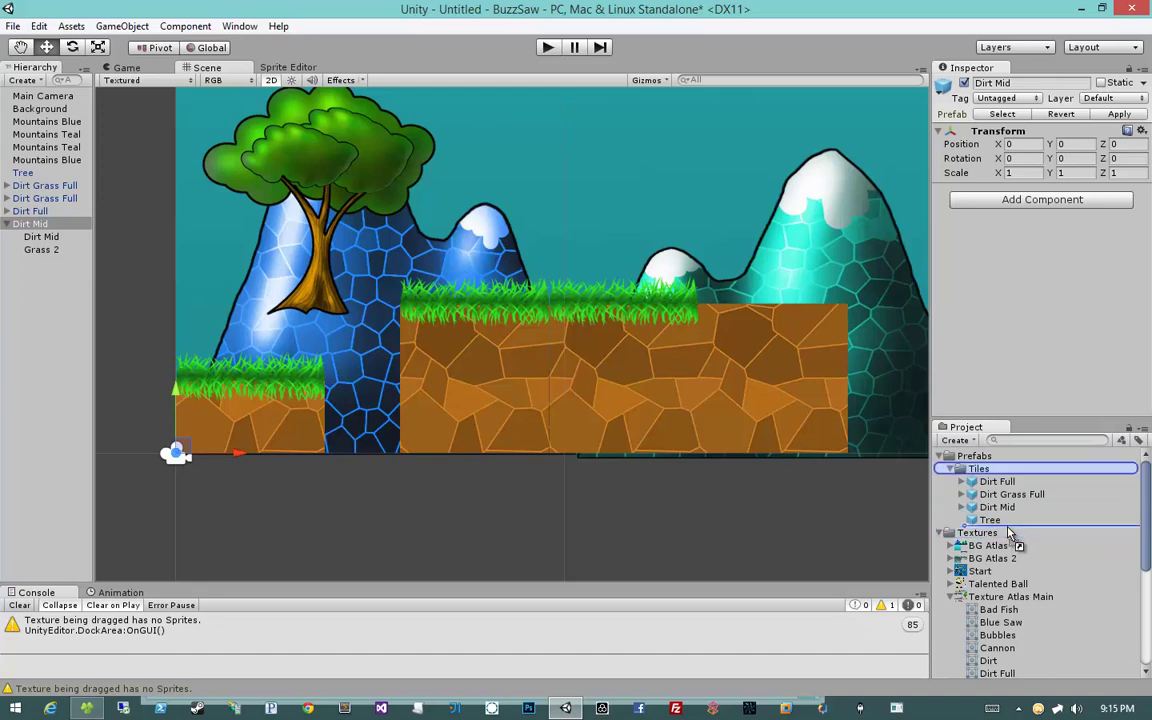
pyautogui.moveTo(1020, 514); pyautogui.dragTo(1010, 470)
pyautogui.click(1016, 482)
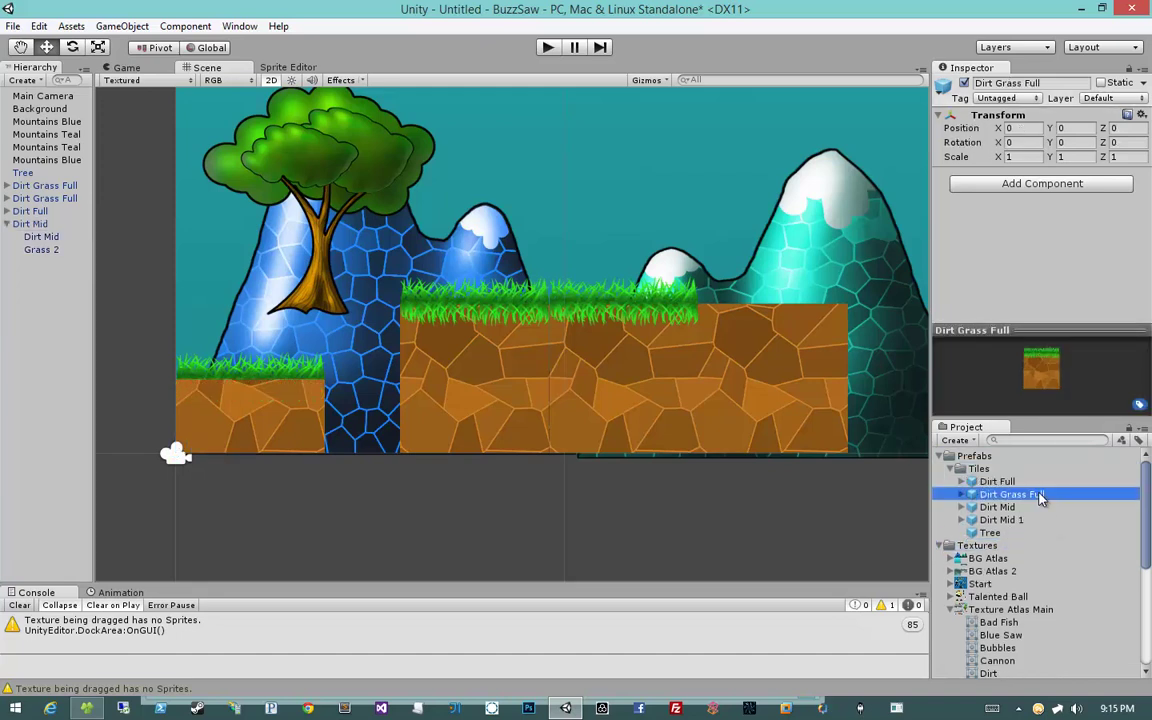
pyautogui.click(1028, 507)
pyautogui.click(1038, 522)
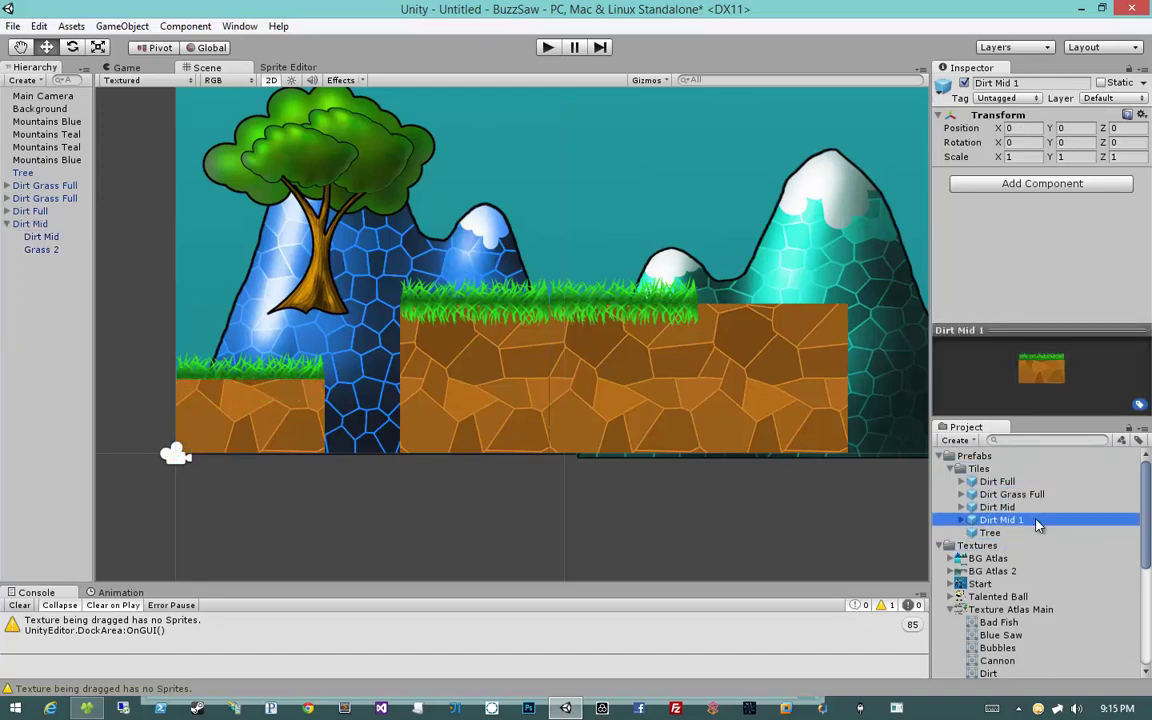
pyautogui.click(1038, 522)
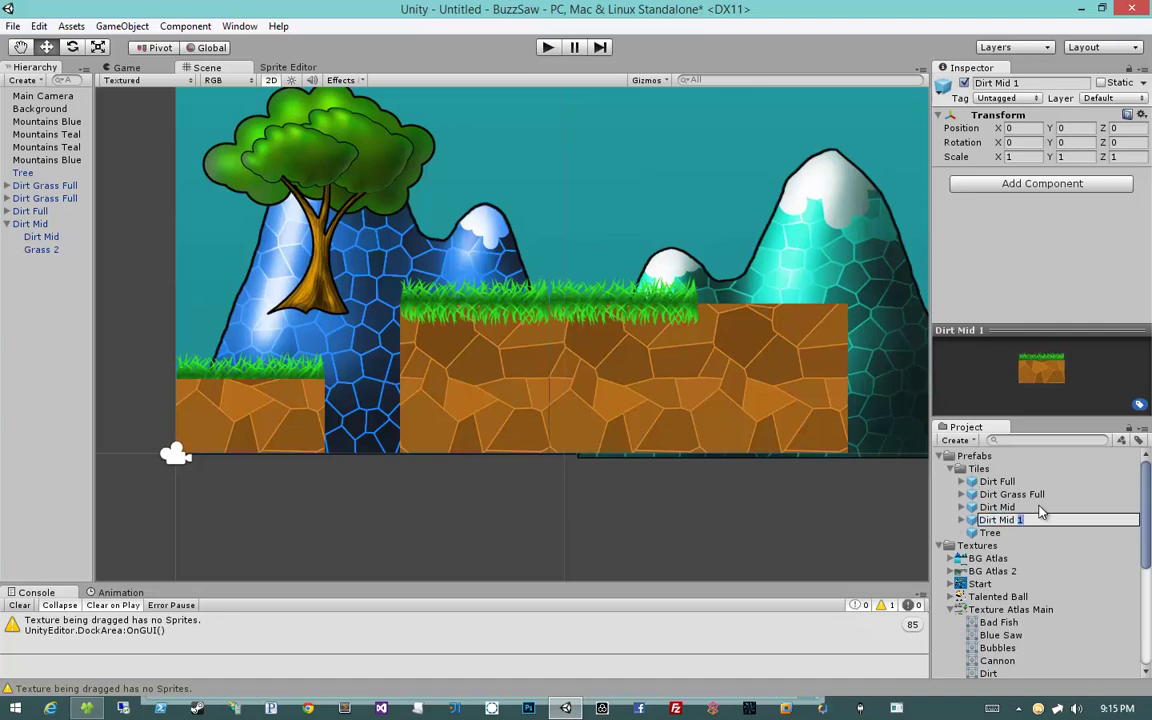
pyautogui.write('Grass')
pyautogui.press('Return')
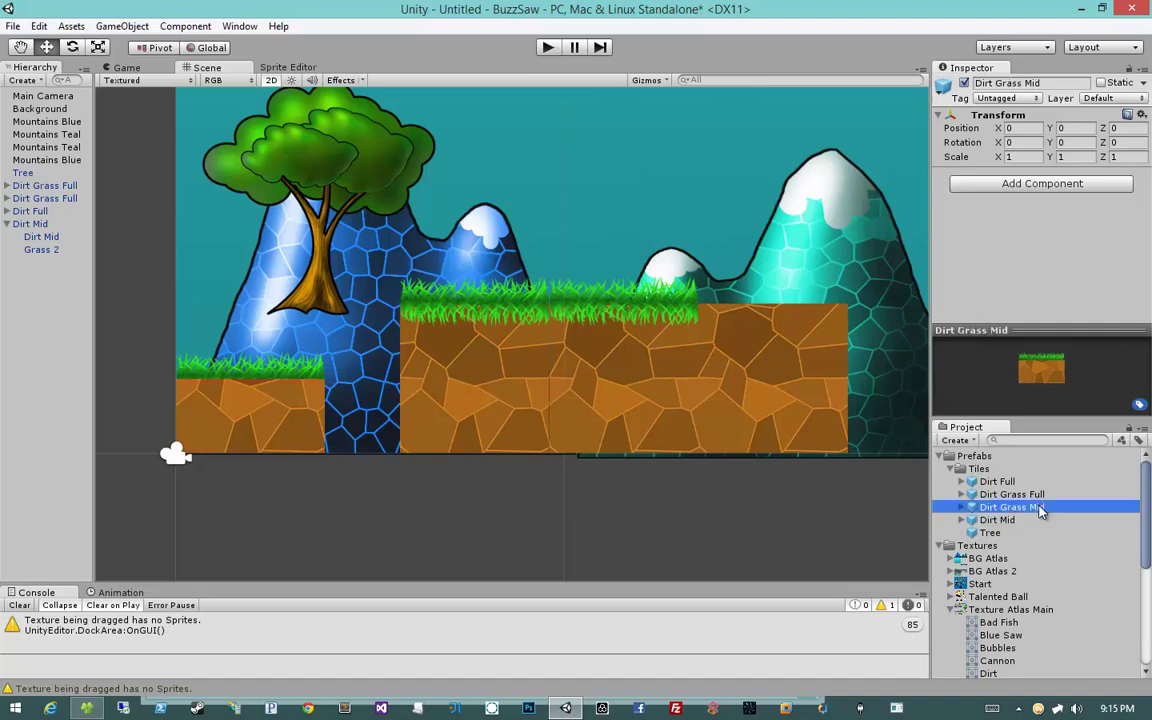
pyautogui.click(40, 225)
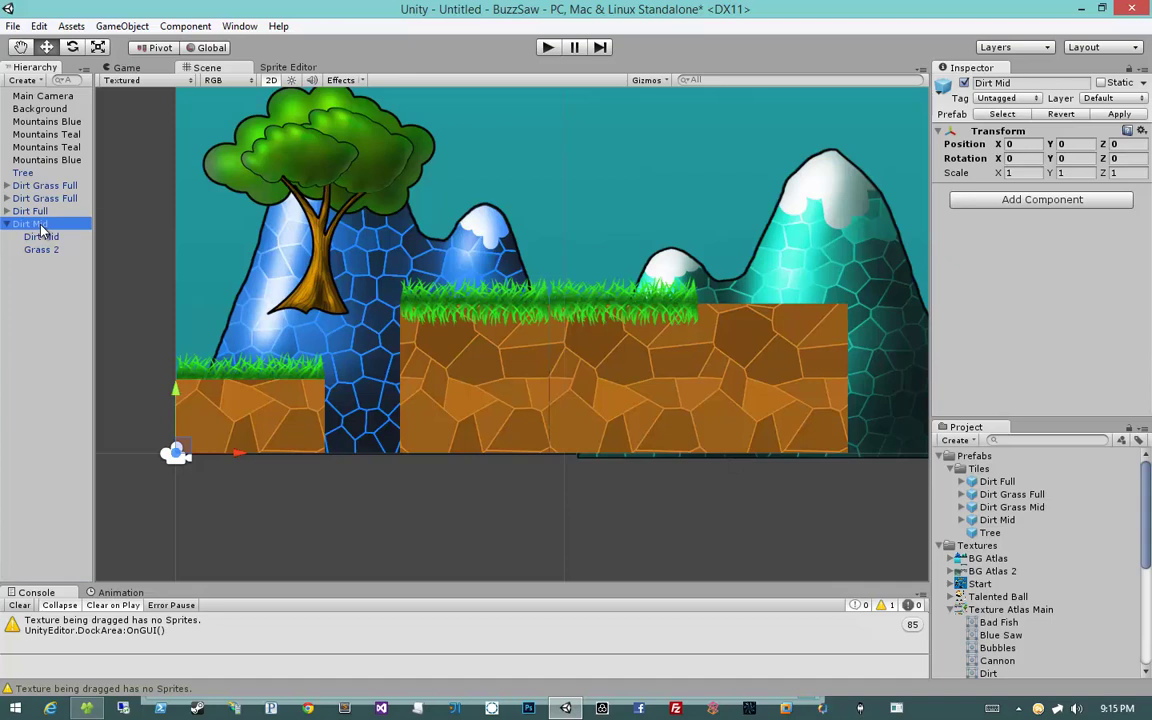
pyautogui.press('Delete')
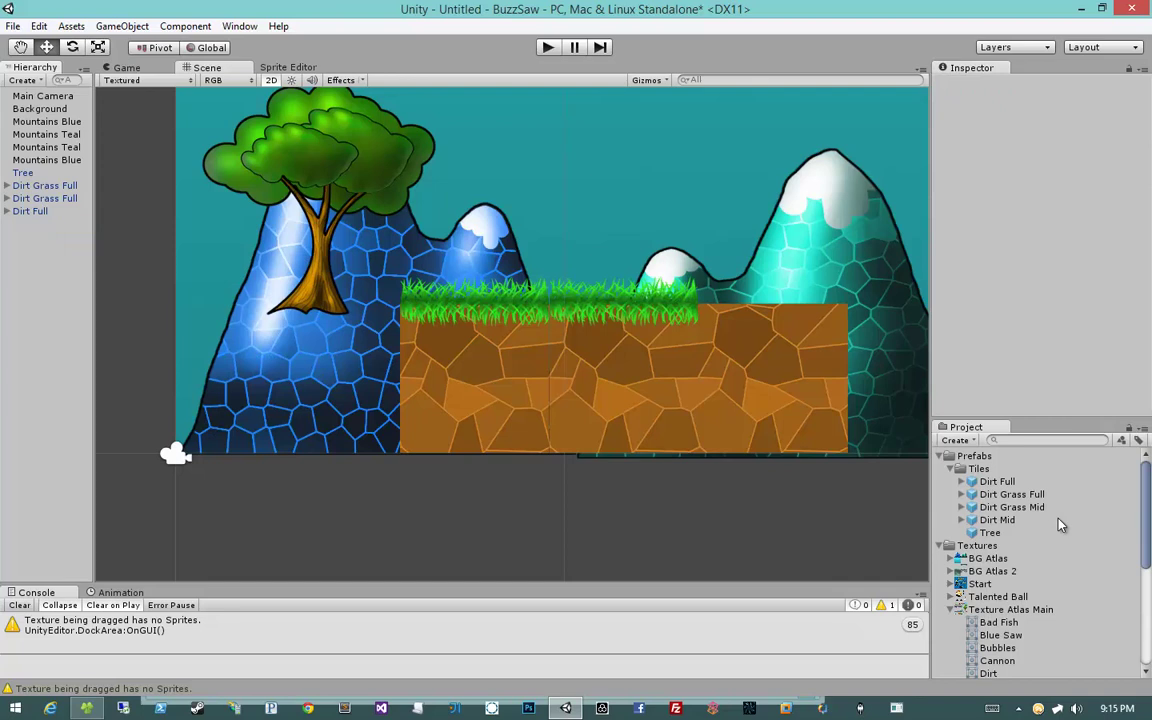
# Place a Dirt sprite at X 0 on the Foreground sorting layer.
pyautogui.scroll(-1, 1000, 525)
pyautogui.scroll(-2, 990, 524)
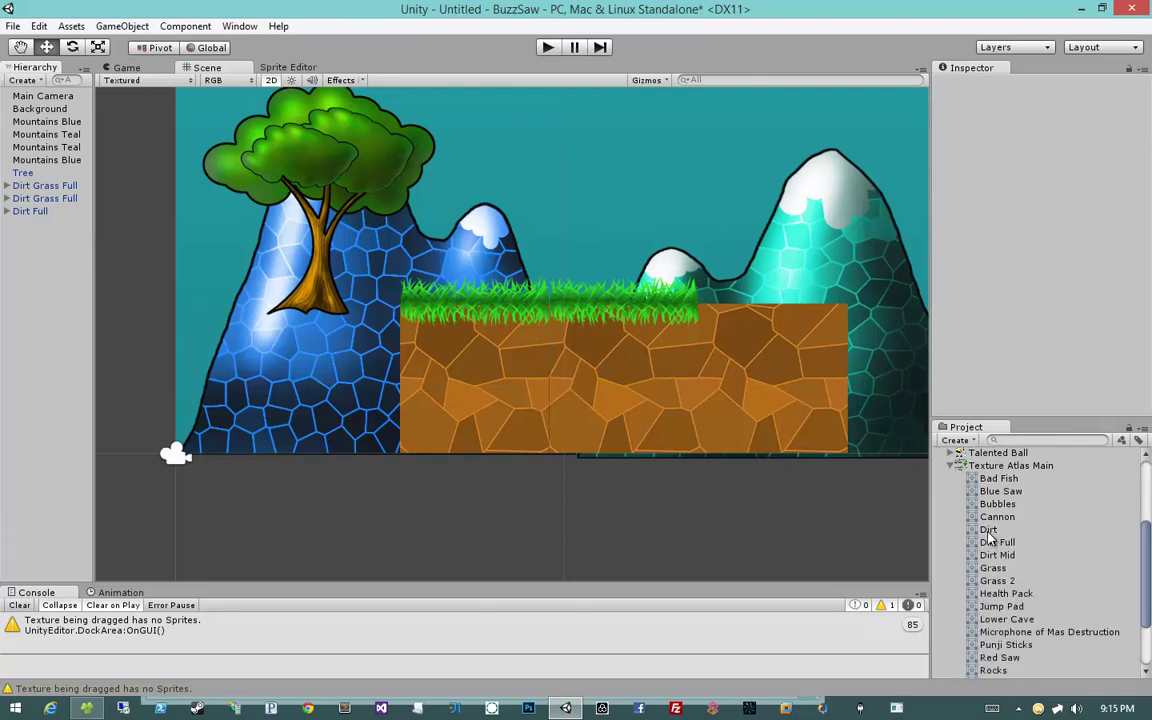
pyautogui.moveTo(280, 415); pyautogui.dragTo(237, 433)
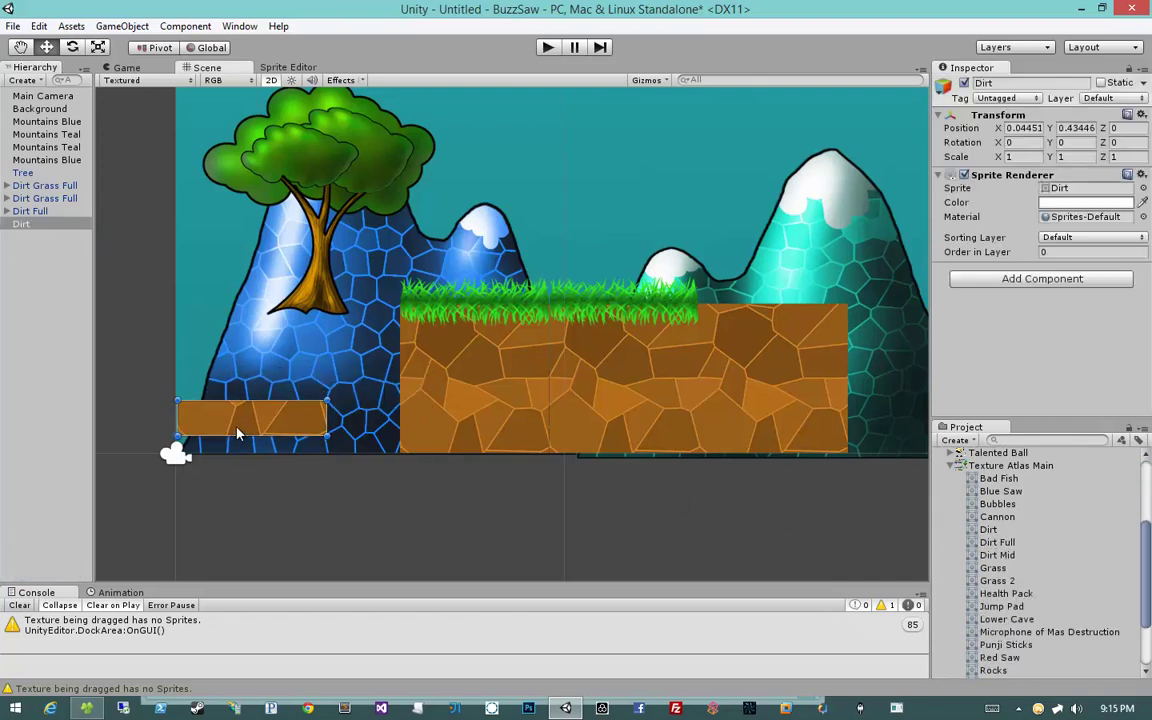
pyautogui.click(1030, 129)
pyautogui.write('0')
pyautogui.press('Tab')
pyautogui.write('0')
pyautogui.press('Tab')
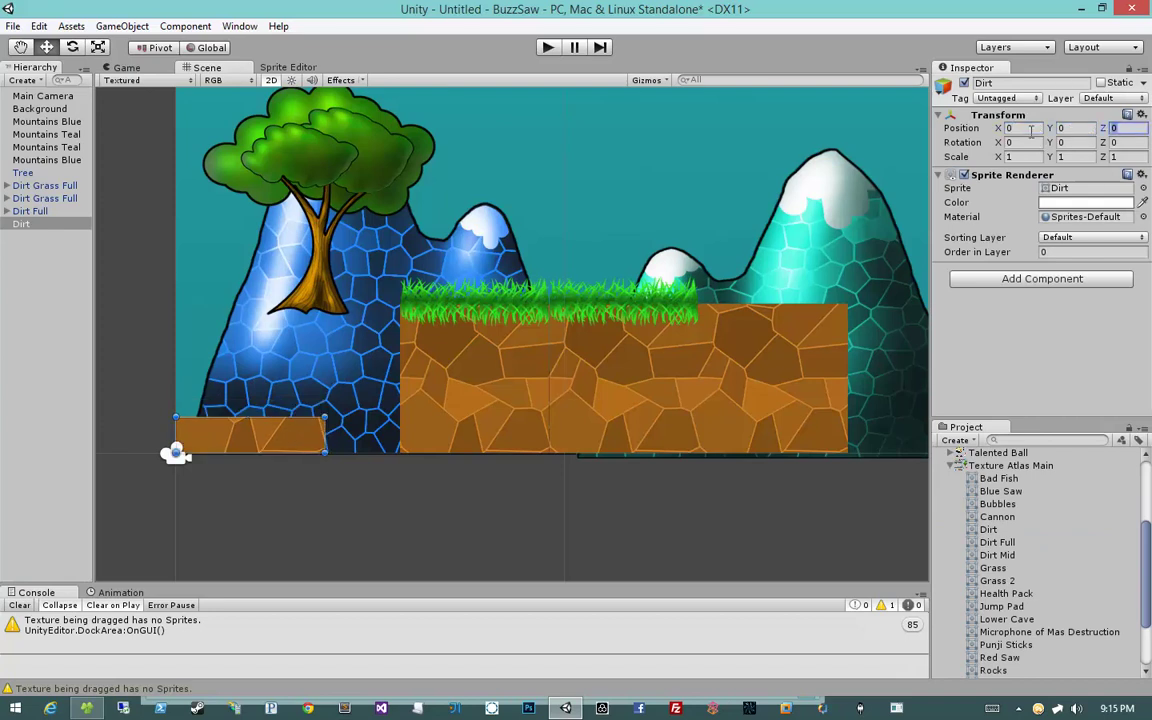
pyautogui.click(20, 225)
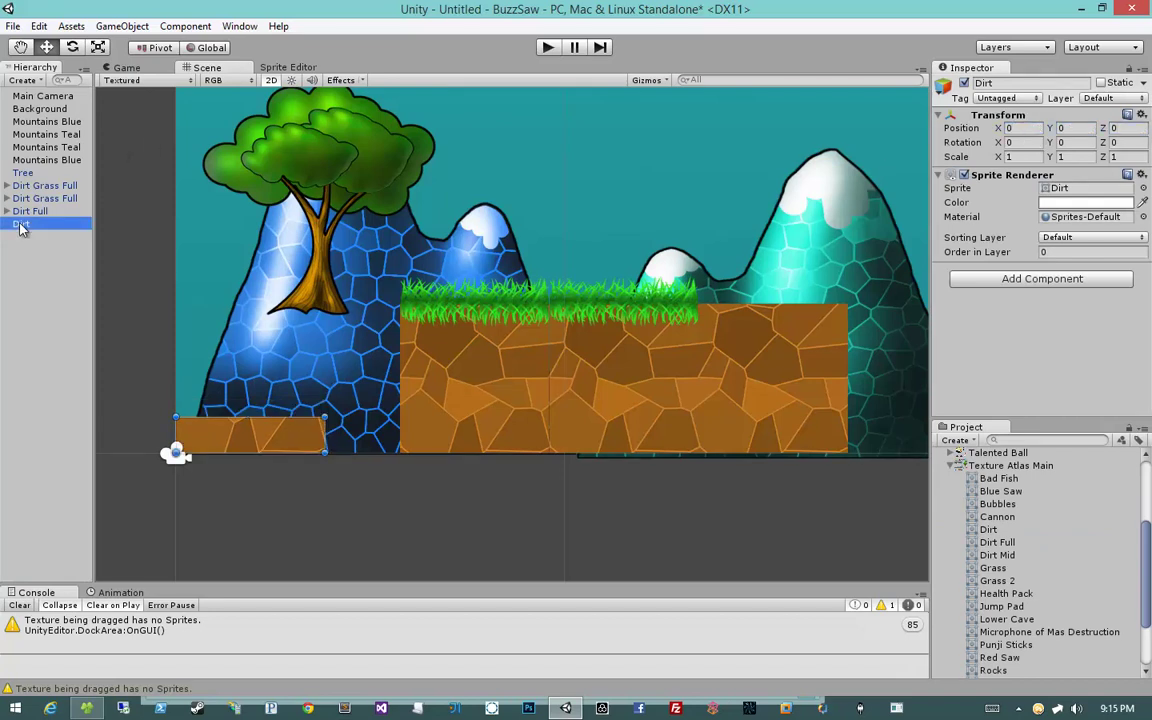
pyautogui.click(1085, 237)
pyautogui.click(1048, 308)
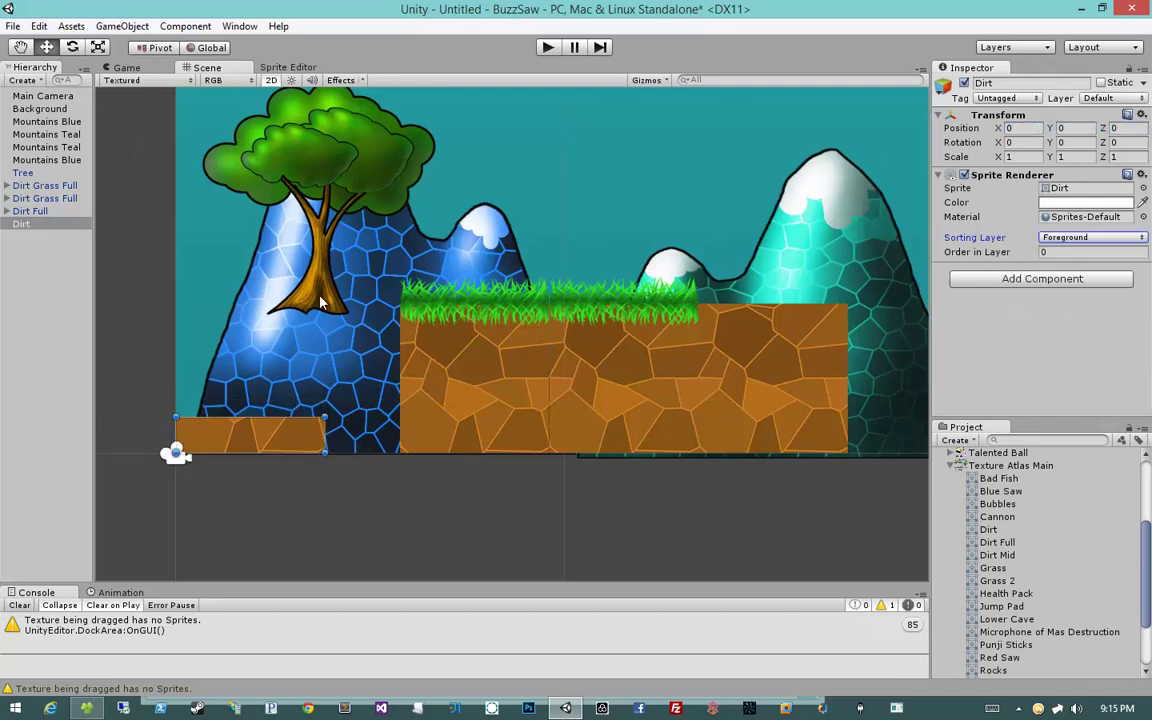
# Create an empty object at position 0, 0 named 'Dirt'.
pyautogui.click(121, 26)
pyautogui.click(80, 42)
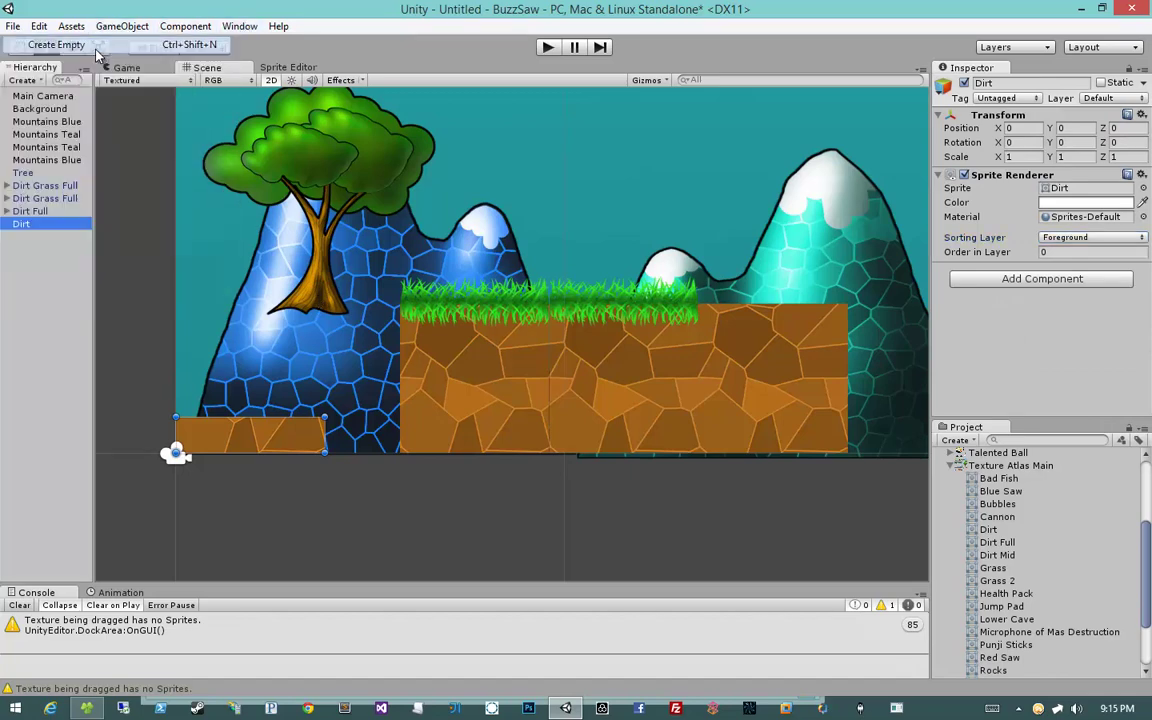
pyautogui.click(1014, 142)
pyautogui.click(1010, 128)
pyautogui.write('0')
pyautogui.press('Tab')
pyautogui.write('0')
pyautogui.press('Tab')
pyautogui.write('0')
pyautogui.click(45, 237)
pyautogui.write('Dirt')
pyautogui.press('Return')
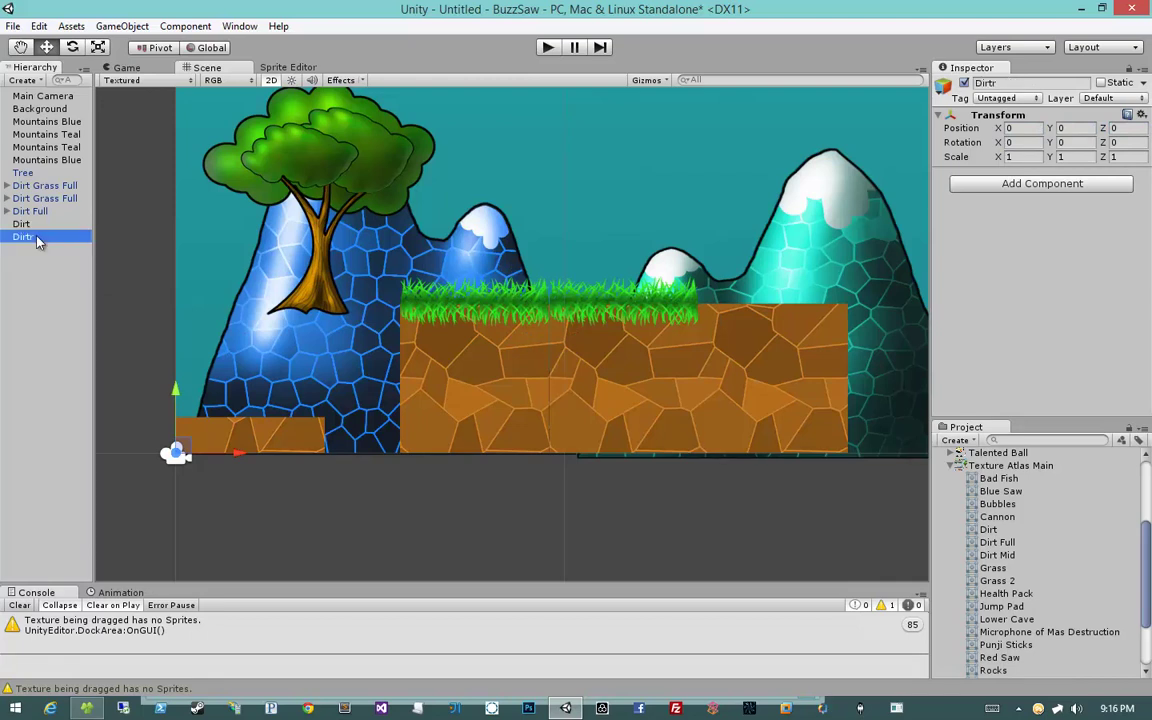
# Parent the Dirt sprite under the empty Dirt object and save the group as a prefab.
pyautogui.moveTo(22, 224); pyautogui.dragTo(25, 244)
pyautogui.click(22, 224)
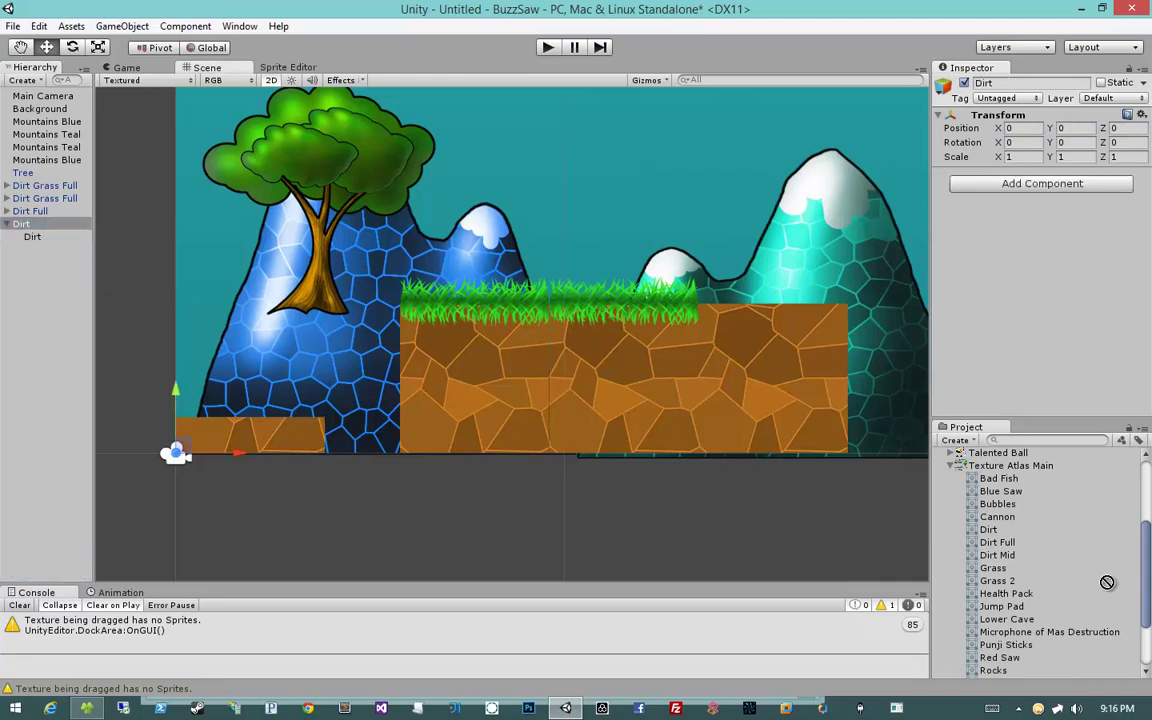
pyautogui.moveTo(1108, 582)
pyautogui.mouseDown()
pyautogui.moveTo(1010, 498)
pyautogui.moveTo(1033, 557)
pyautogui.mouseUp()
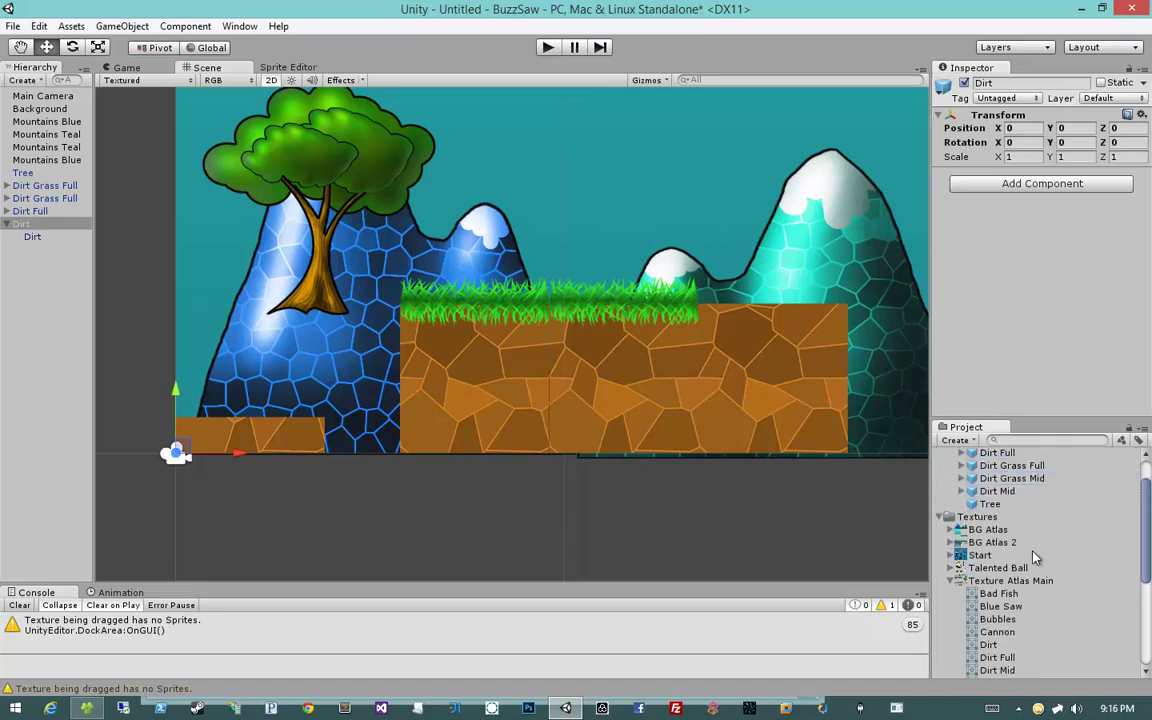
pyautogui.click(93, 220)
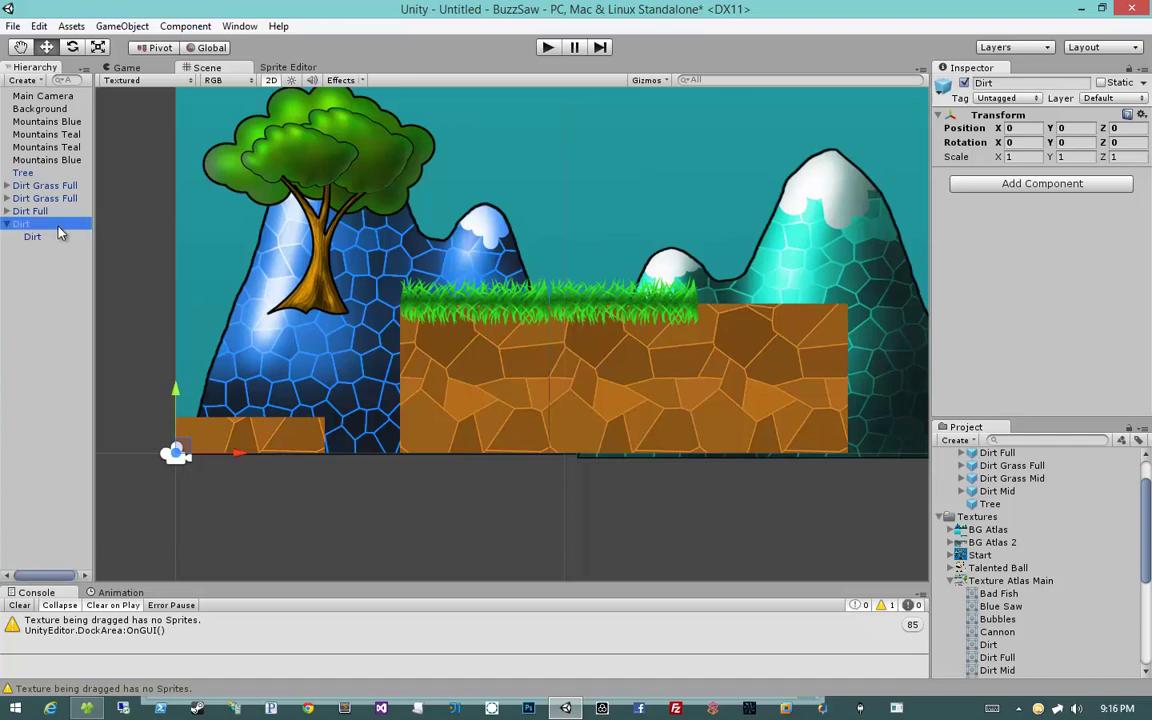
pyautogui.click(84, 68)
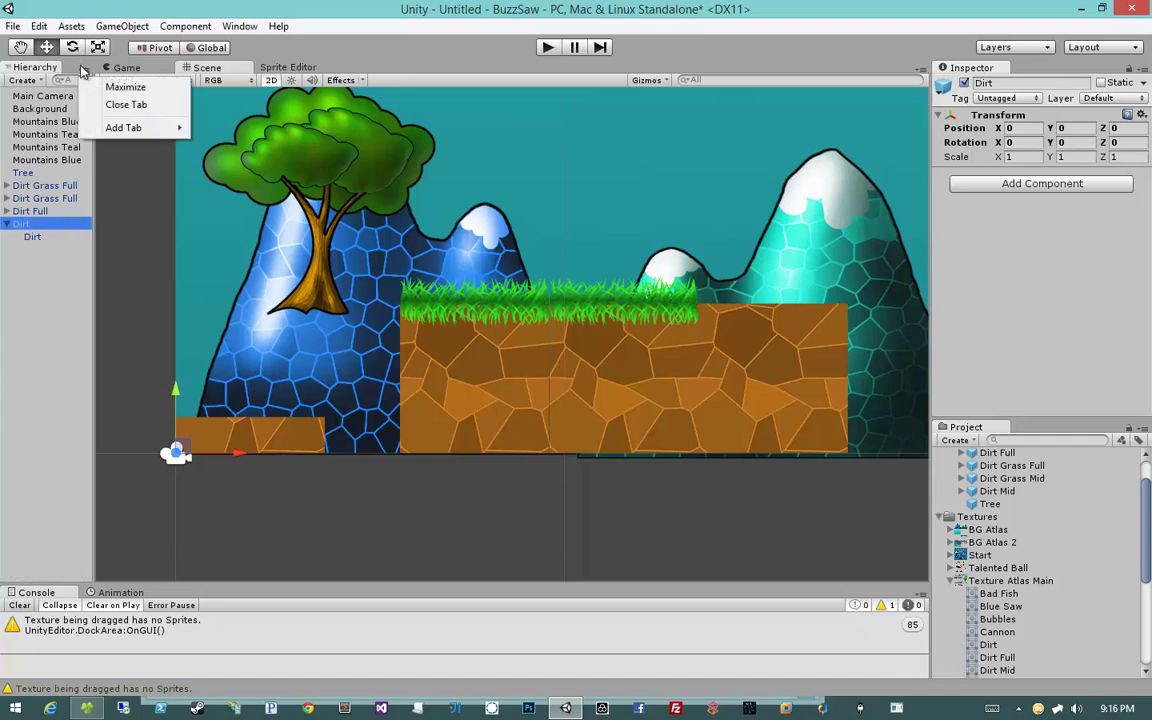
pyautogui.click(54, 237)
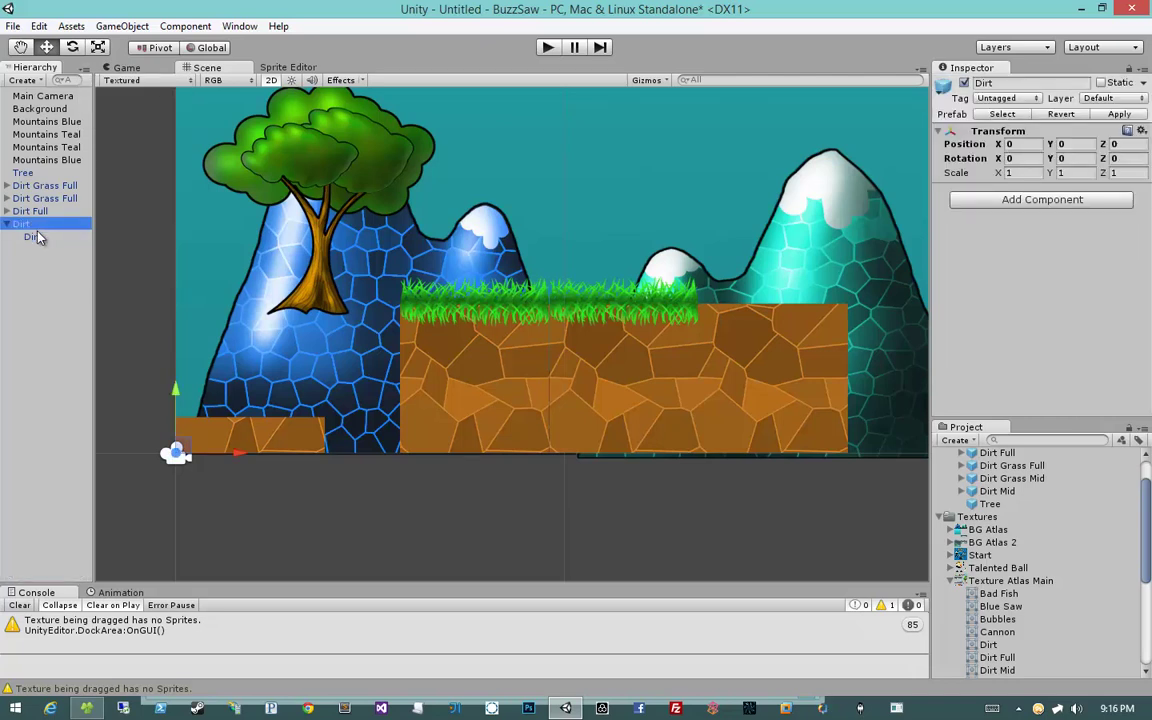
# Unlink the Dirt object from its prefab with Break Prefab Instance.
pyautogui.click(122, 26)
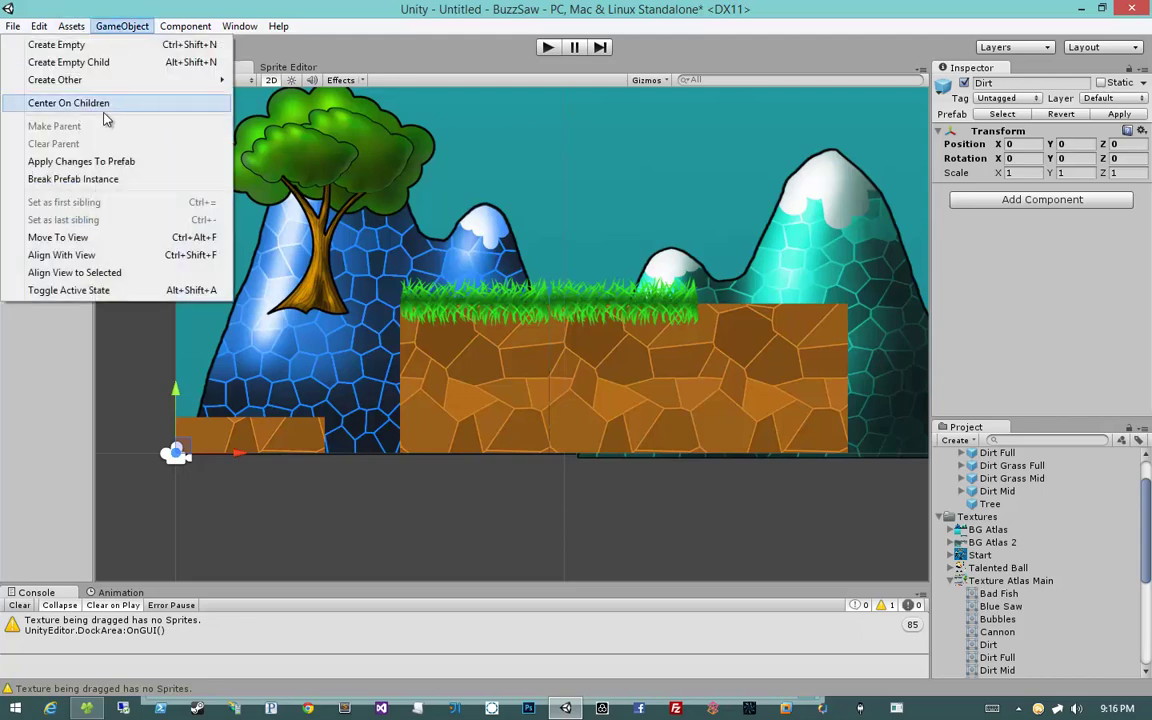
pyautogui.click(125, 181)
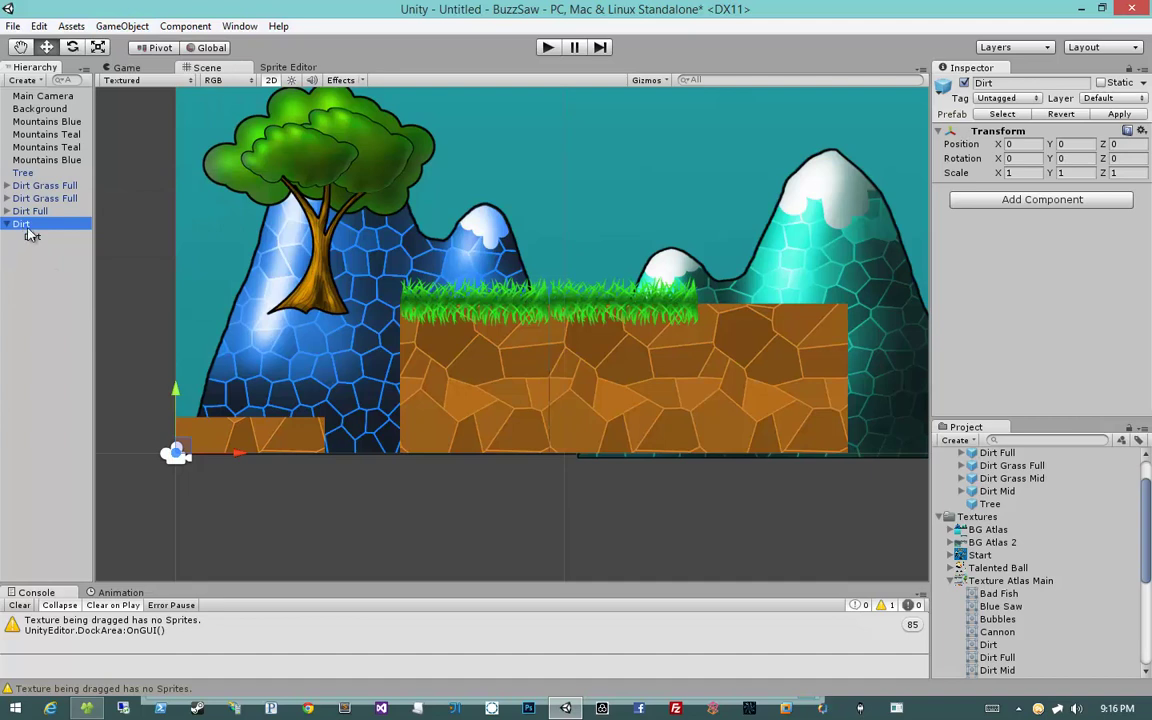
pyautogui.click(30, 232)
pyautogui.click(32, 237)
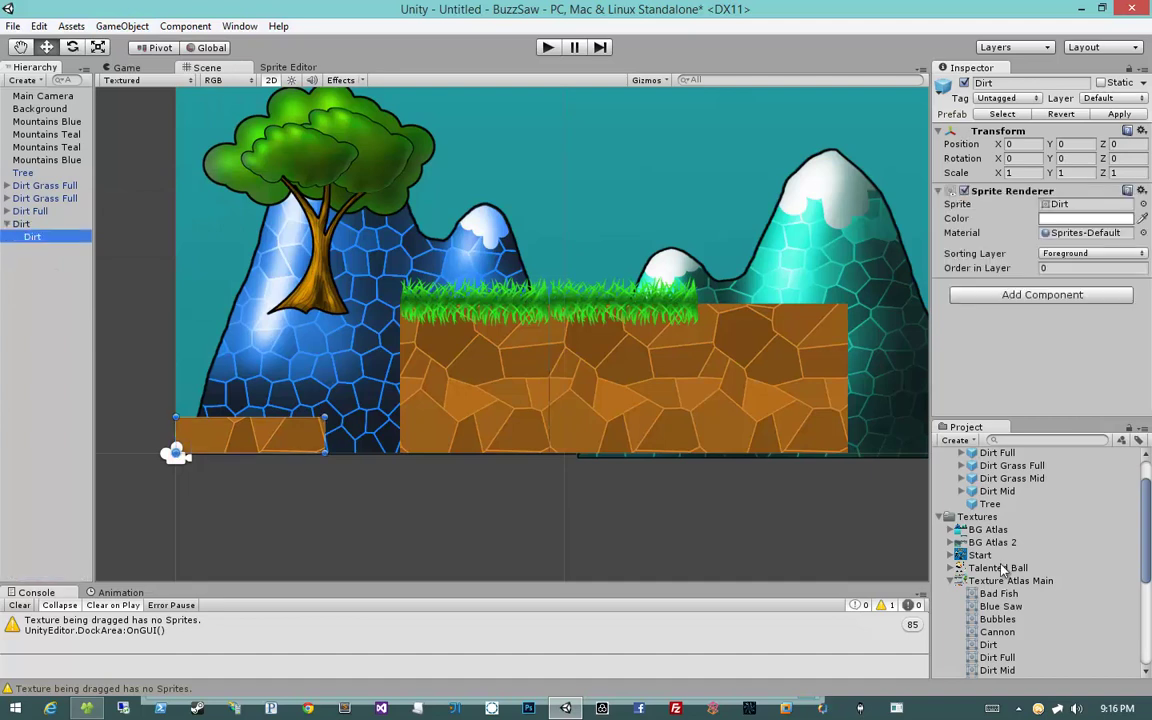
pyautogui.scroll(-3, 1010, 560)
pyautogui.scroll(-1, 1010, 560)
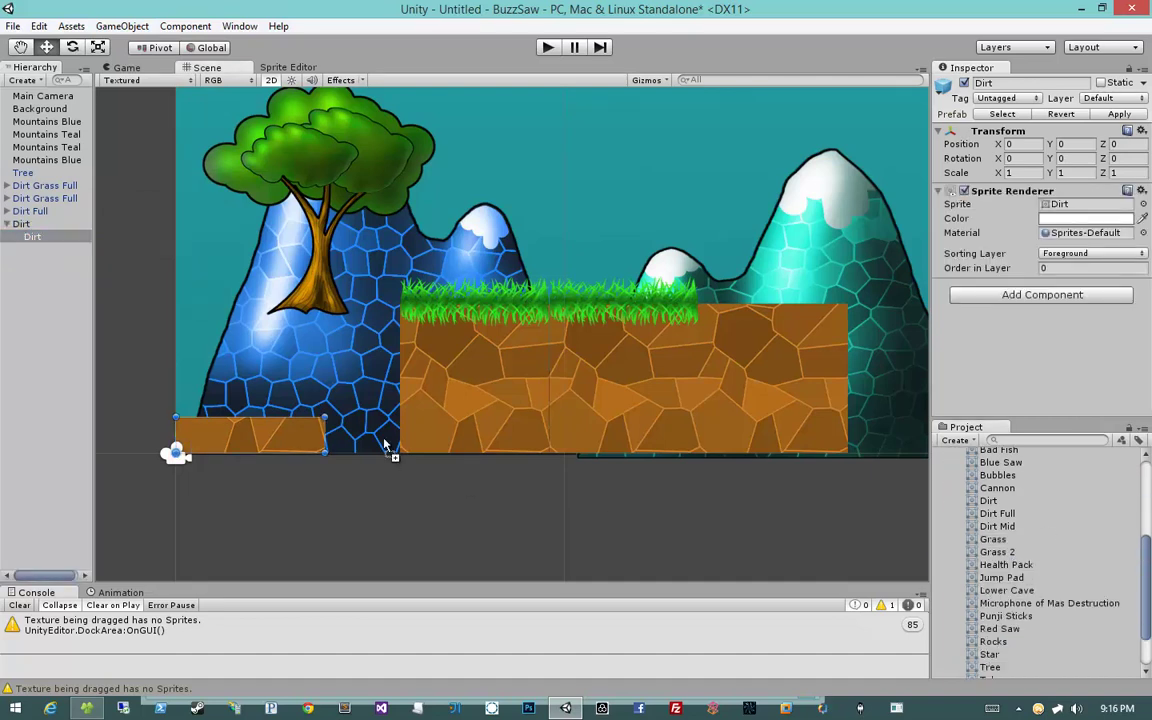
# Add the Grass 2 sprite at X 0, sitting on top of the dirt.
pyautogui.moveTo(997, 552); pyautogui.dragTo(387, 424)
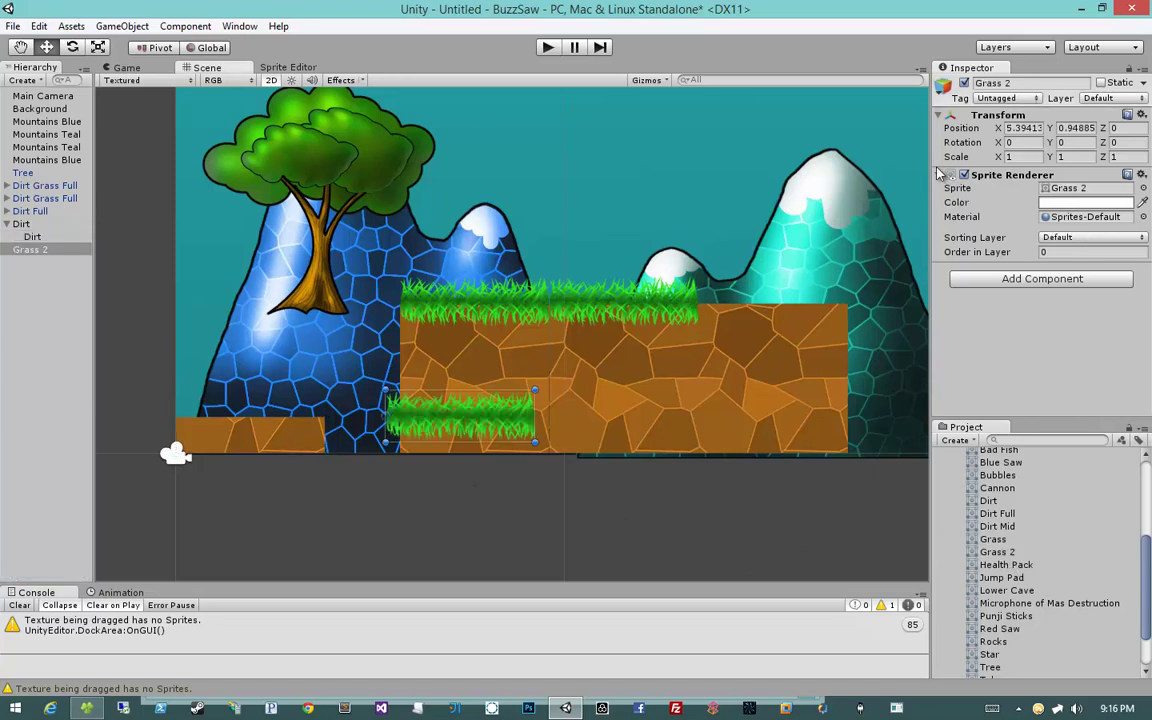
pyautogui.click(1025, 128)
pyautogui.write('0')
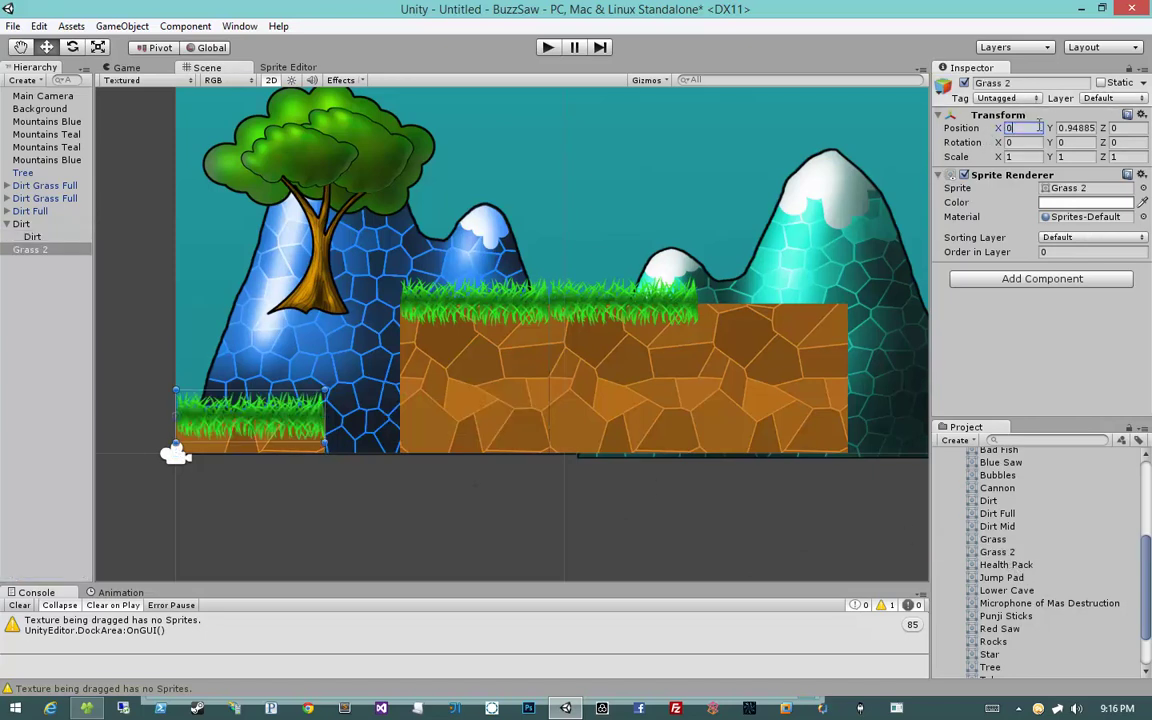
pyautogui.moveTo(250, 415); pyautogui.dragTo(267, 355)
pyautogui.moveTo(1055, 130); pyautogui.dragTo(1048, 131)
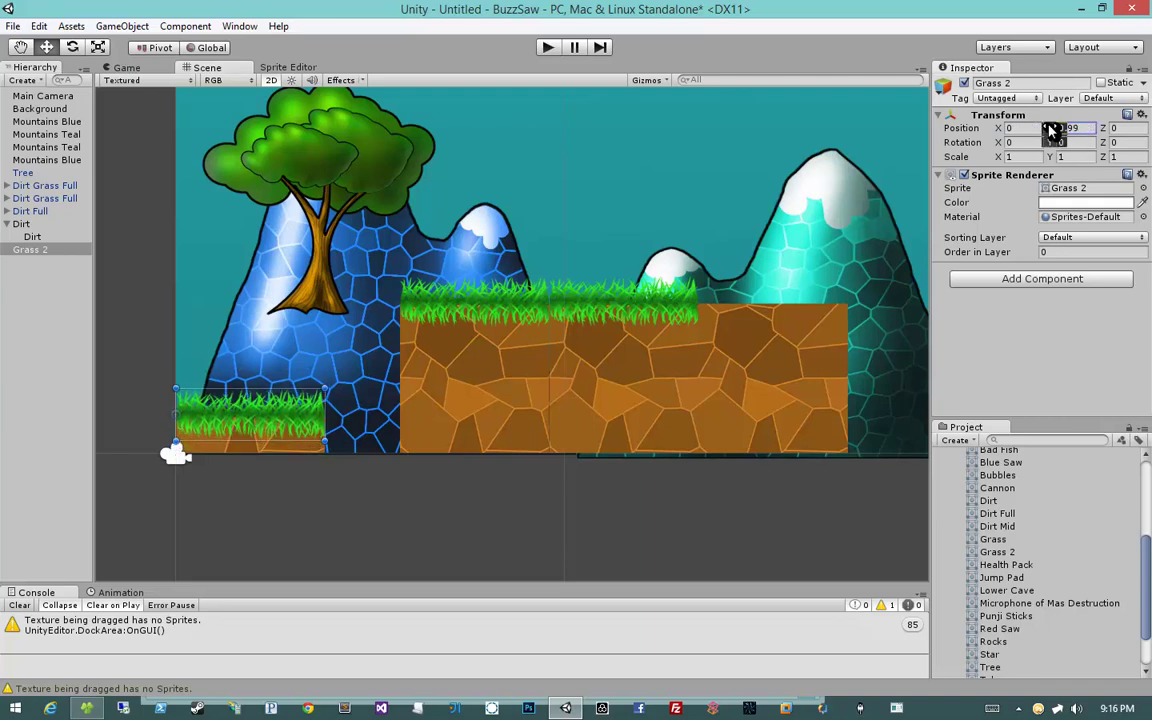
pyautogui.click(393, 496)
pyautogui.moveTo(393, 496); pyautogui.dragTo(456, 486, button='middle')
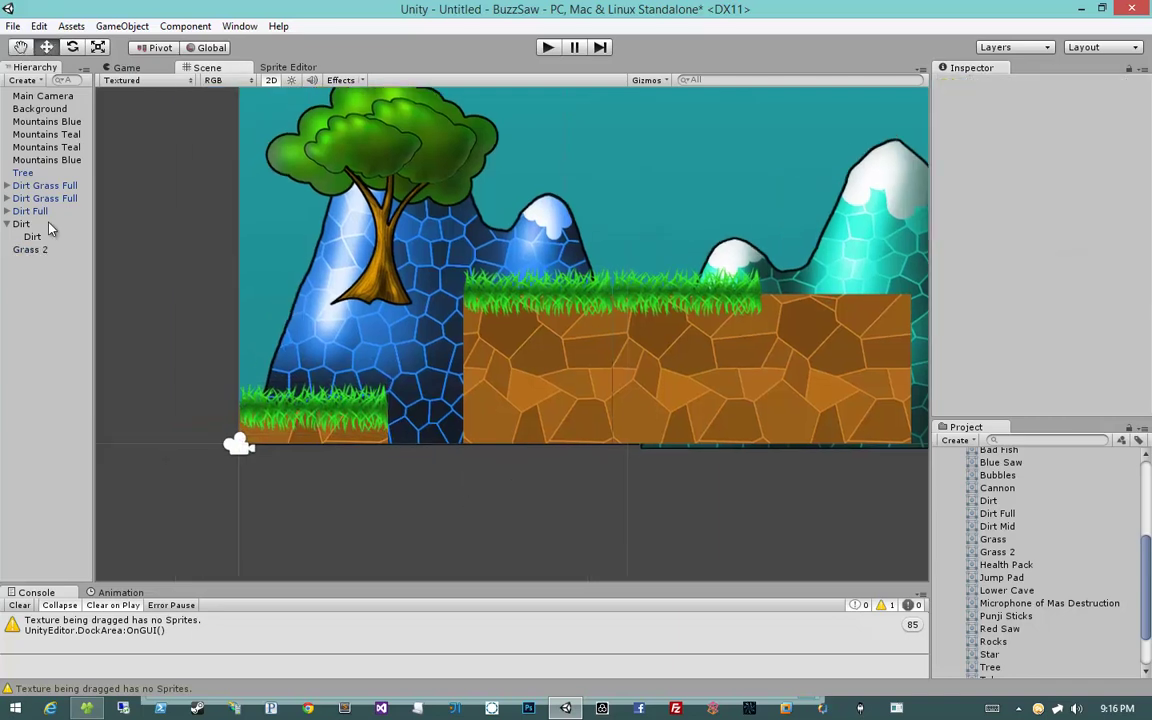
# Make Grass 2 a child of Dirt and rename the parent 'Dirt Grass'.
pyautogui.moveTo(38, 257); pyautogui.dragTo(24, 225)
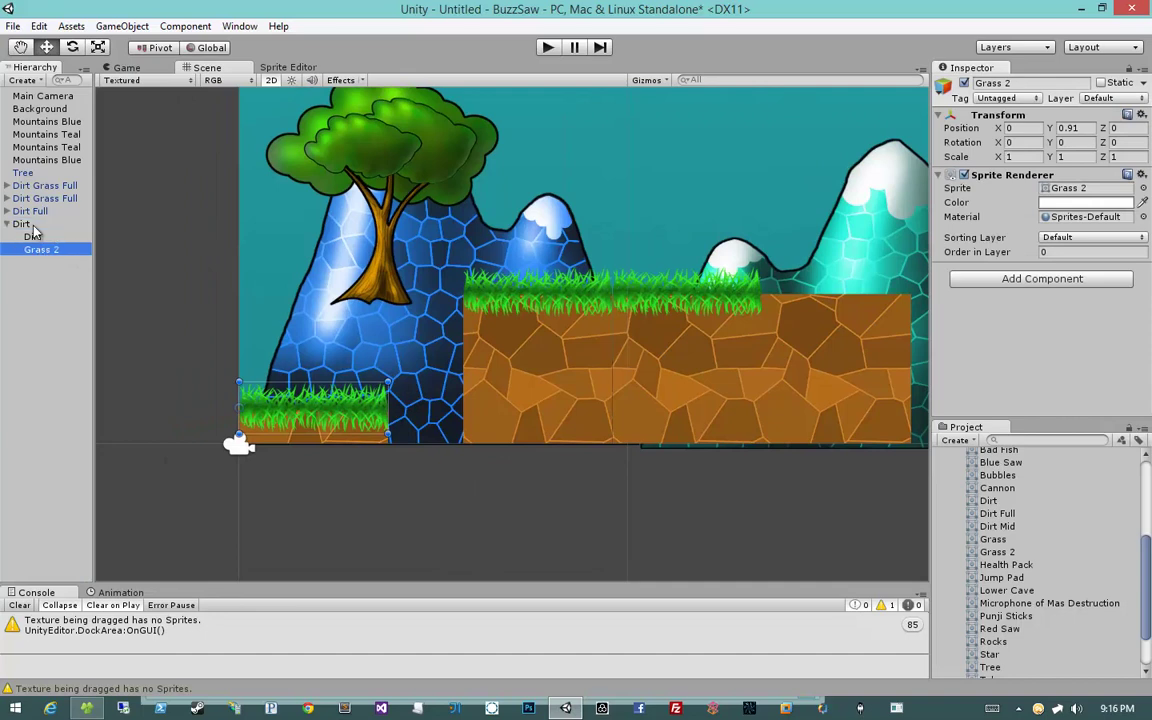
pyautogui.click(28, 226)
pyautogui.click(69, 222)
pyautogui.write('Dirt Grass')
pyautogui.press('Return')
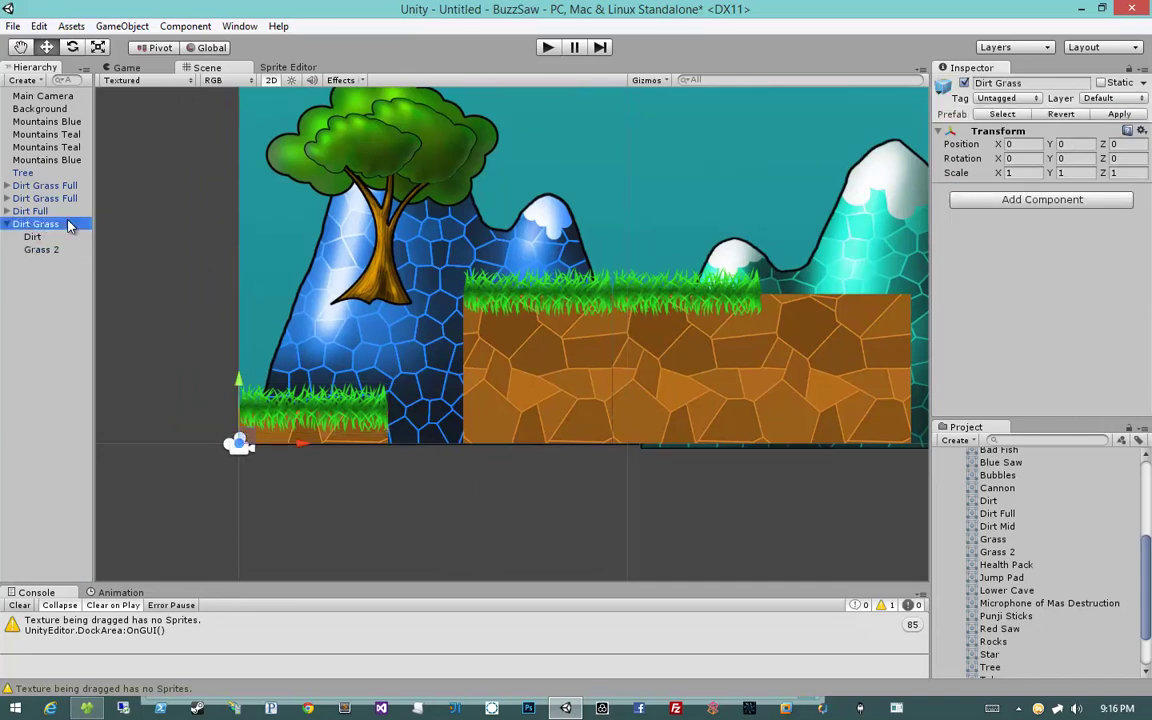
# Save Dirt Grass as a prefab in Tiles and delete it from the scene.
pyautogui.moveTo(69, 224); pyautogui.dragTo(1037, 455)
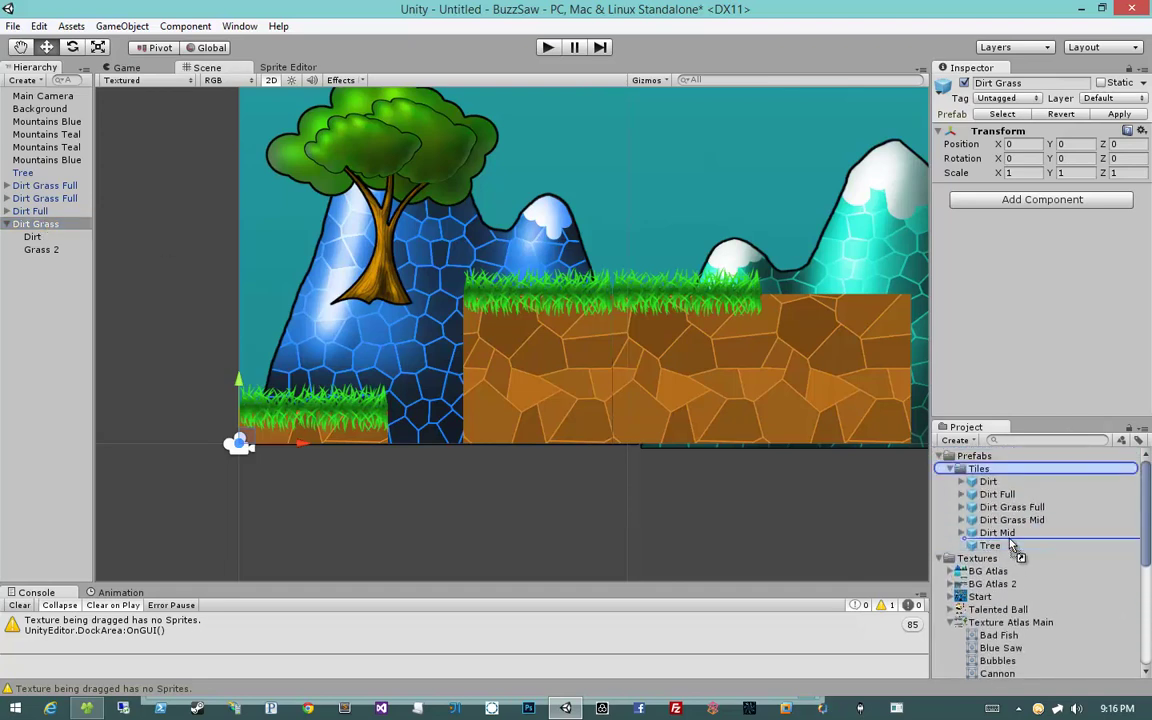
pyautogui.moveTo(1037, 455); pyautogui.dragTo(1010, 543)
pyautogui.click(39, 227)
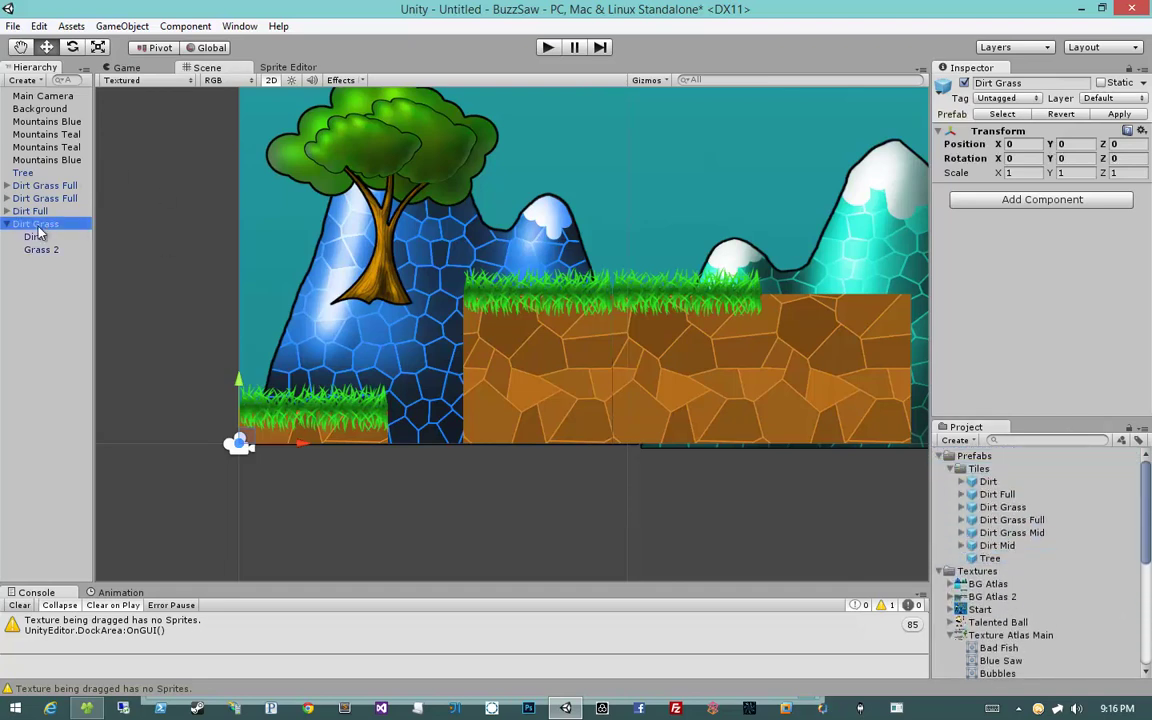
pyautogui.press('Delete')
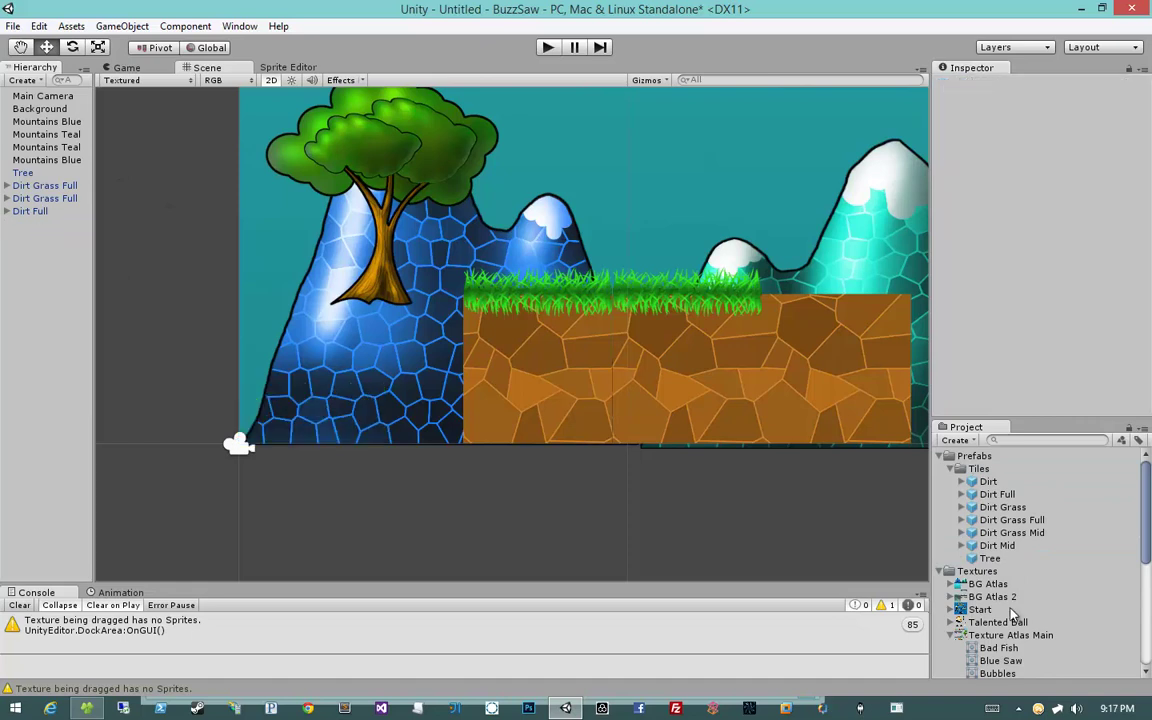
# Review the Dirt Grass Mid, Dirt Grass Full, Dirt Grass and Dirt tile prefabs.
pyautogui.click(1000, 557)
pyautogui.click(1010, 533)
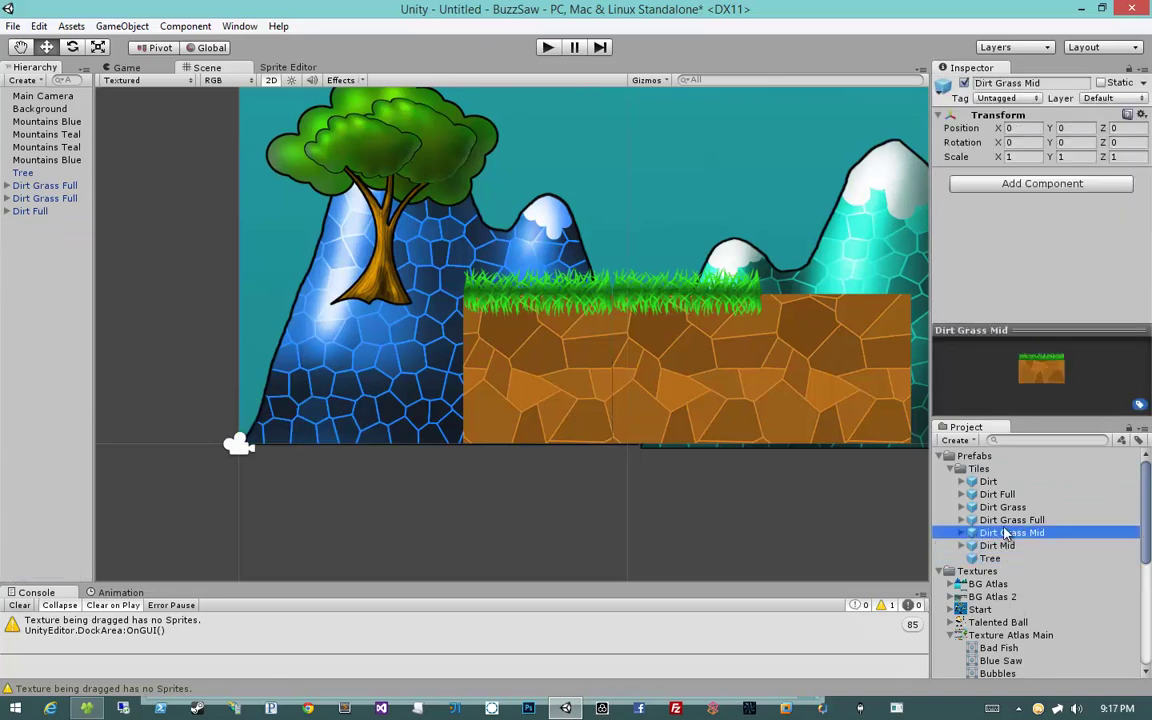
pyautogui.click(1005, 520)
pyautogui.click(1000, 508)
pyautogui.click(997, 494)
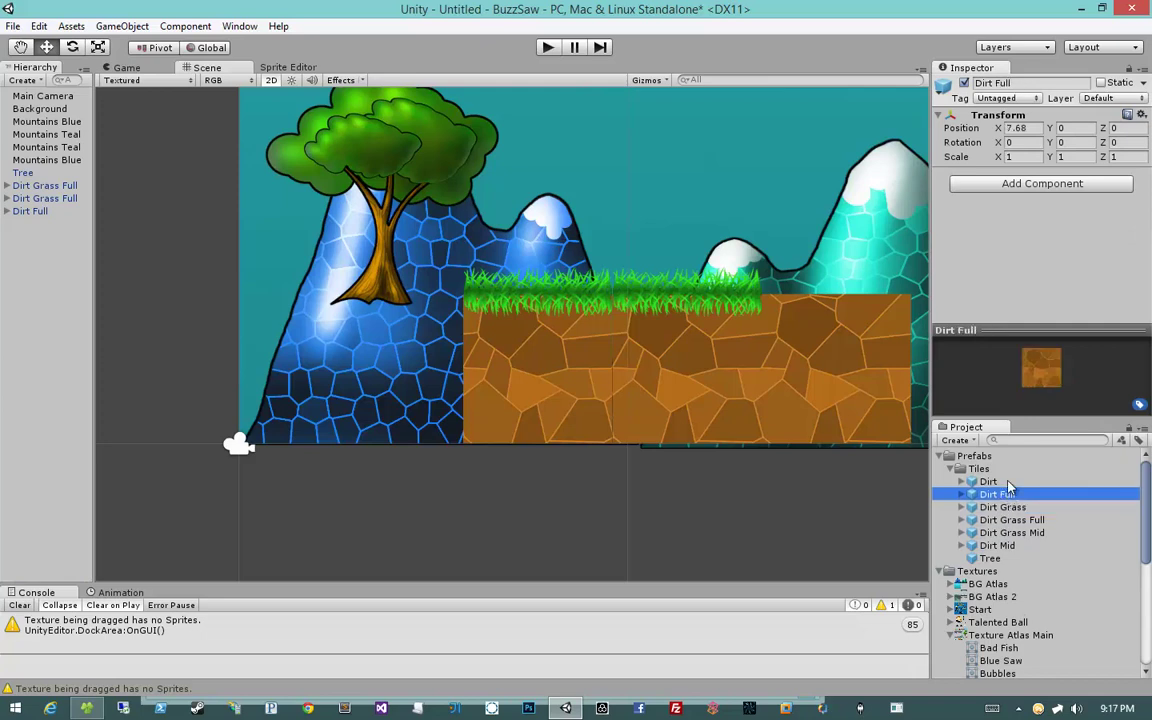
pyautogui.moveTo(725, 470); pyautogui.dragTo(556, 472, button='middle')
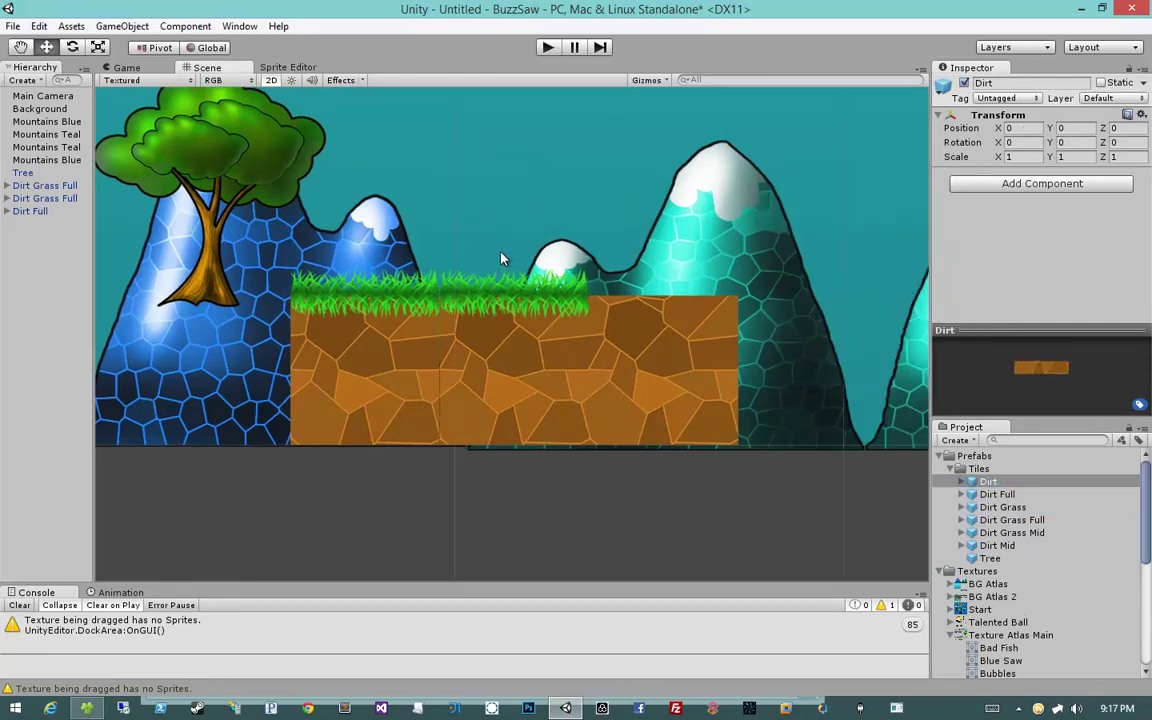
# Add the Punji Sticks sprite to the scene at position 0.
pyautogui.moveTo(405, 479); pyautogui.dragTo(565, 460, button='middle')
pyautogui.scroll(-5, 1043, 568)
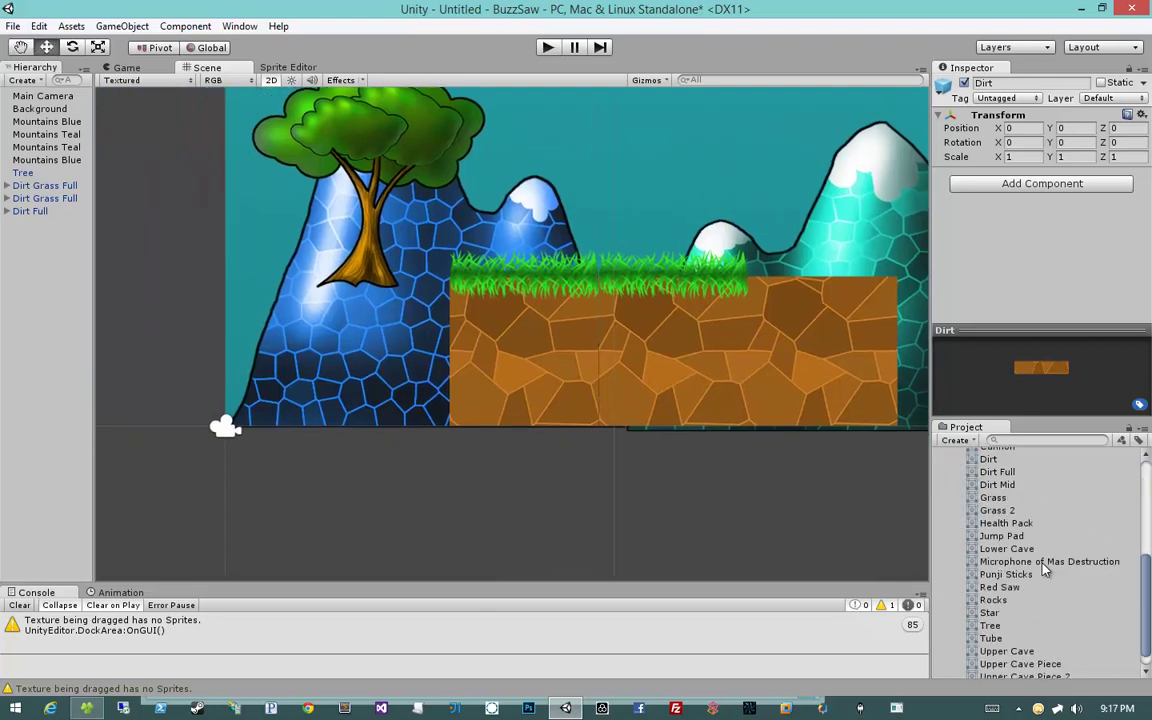
pyautogui.scroll(-1, 1030, 567)
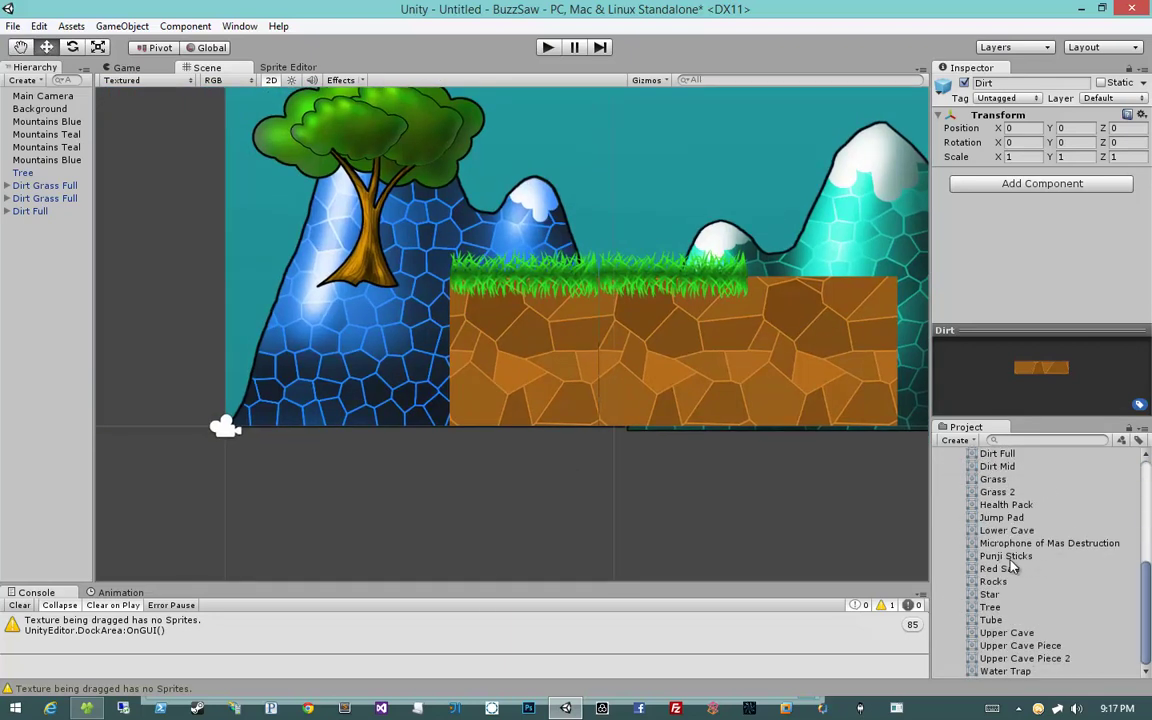
pyautogui.moveTo(1006, 557); pyautogui.dragTo(363, 433)
pyautogui.click(1023, 128)
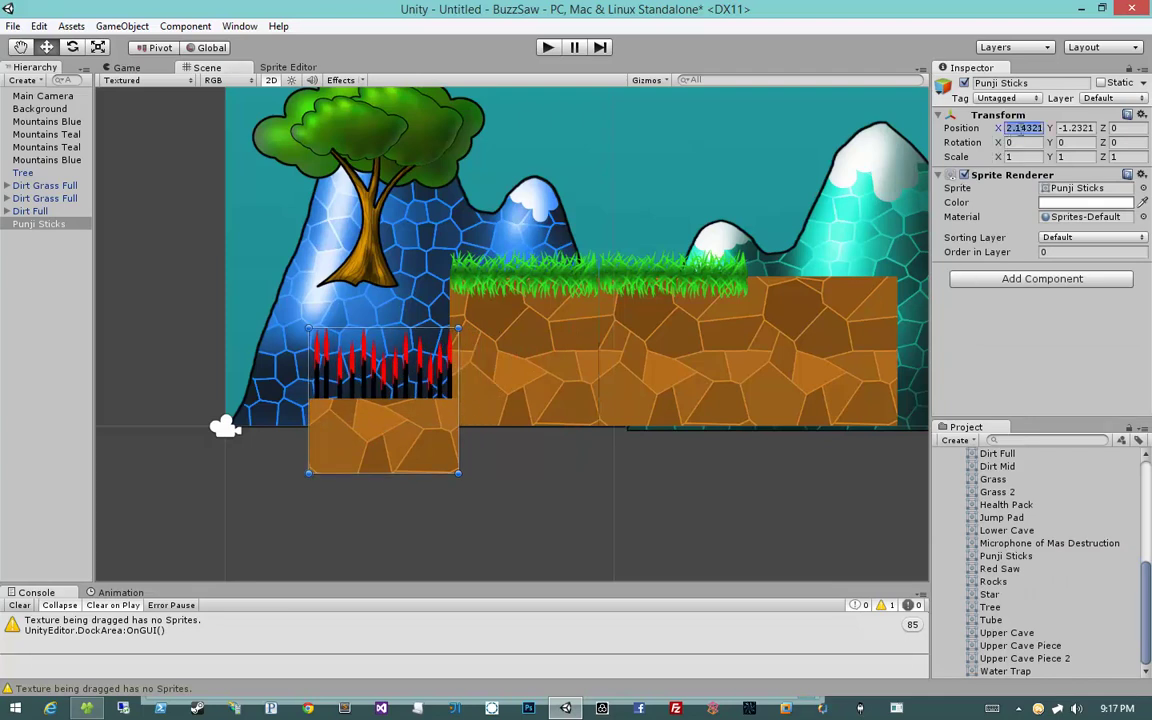
pyautogui.write('0')
pyautogui.press('Tab')
pyautogui.write('0')
pyautogui.press('Tab')
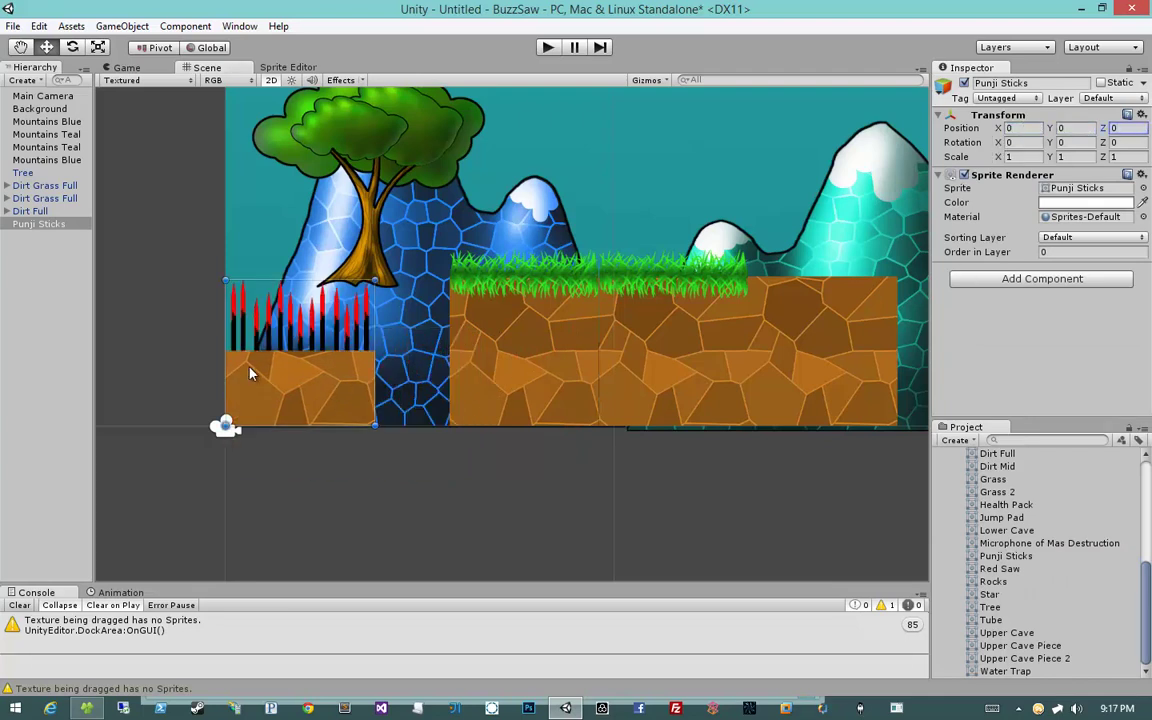
# Save Punji Sticks as a prefab in the Tiles folder.
pyautogui.click(40, 226)
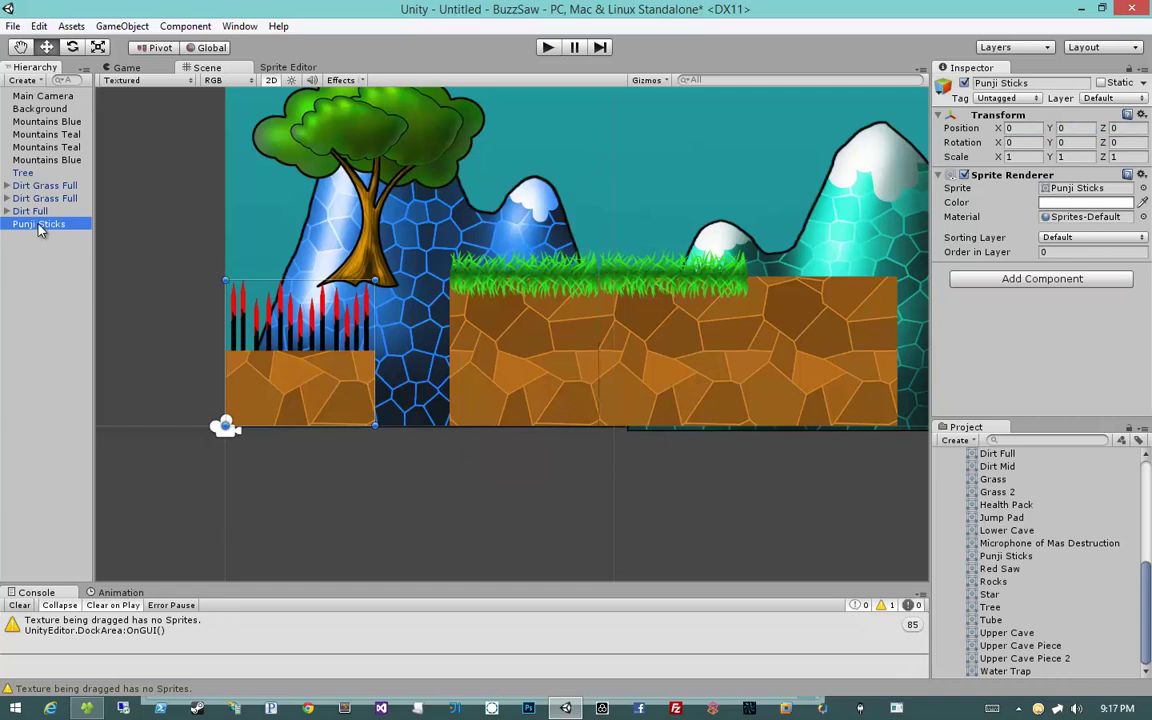
pyautogui.scroll(5, 1095, 500)
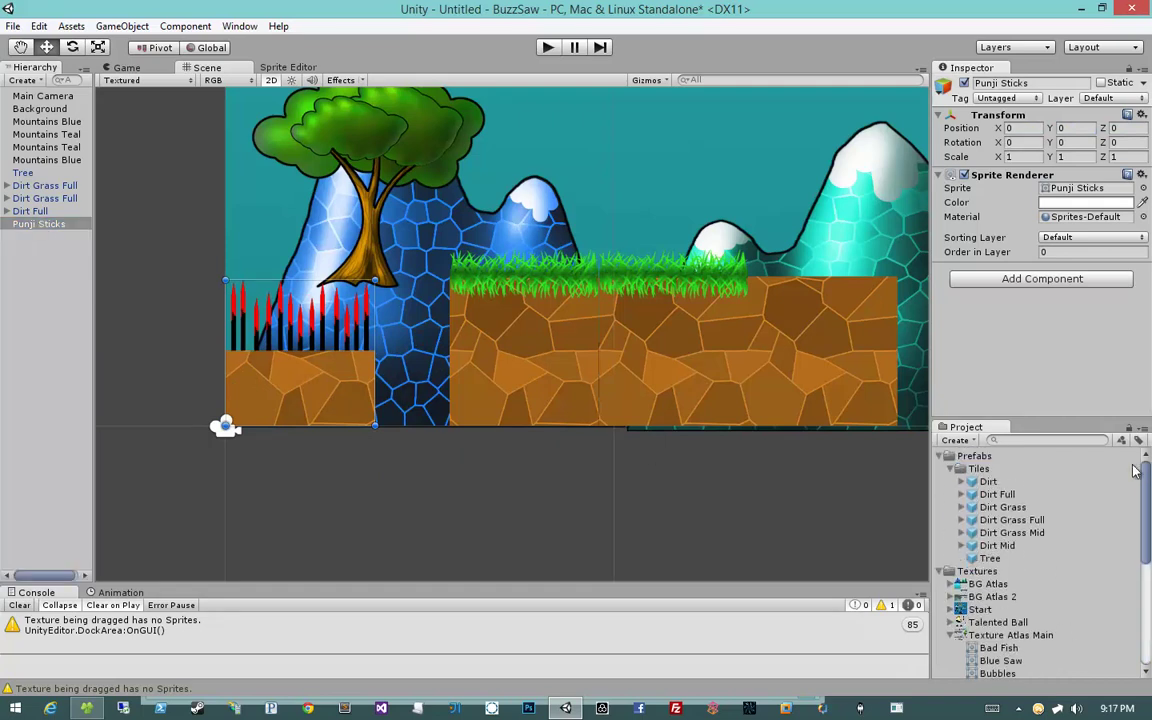
pyautogui.moveTo(40, 224); pyautogui.dragTo(1000, 569)
pyautogui.click(999, 562)
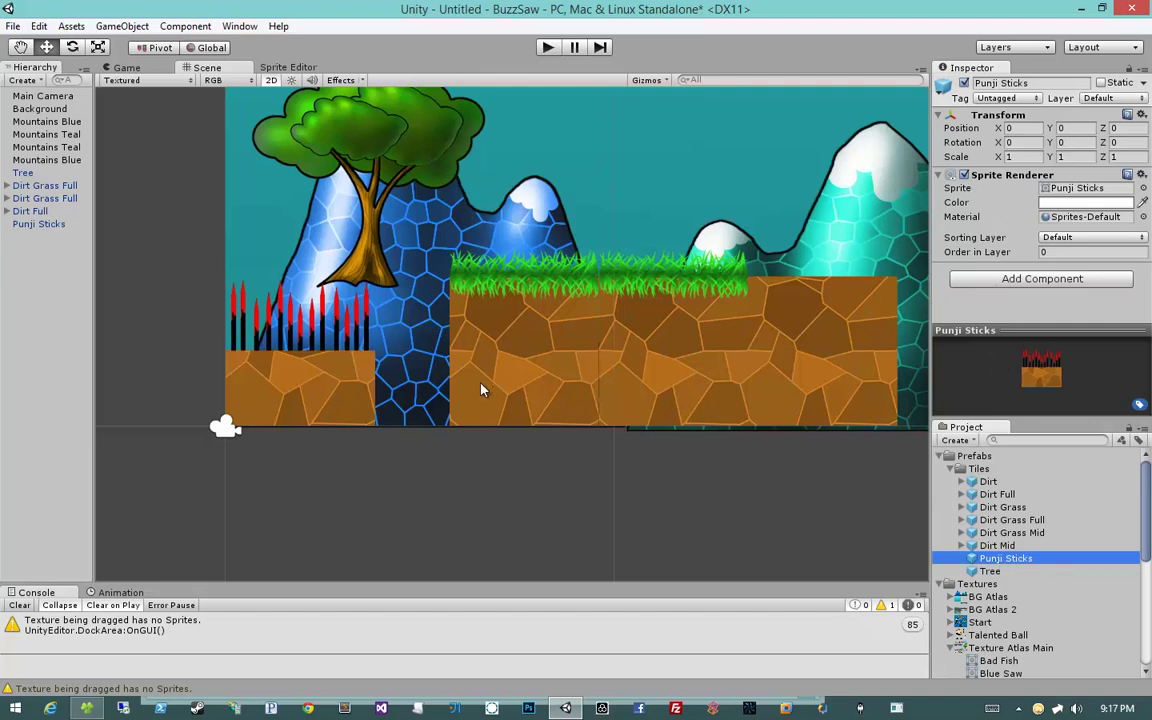
pyautogui.click(335, 391)
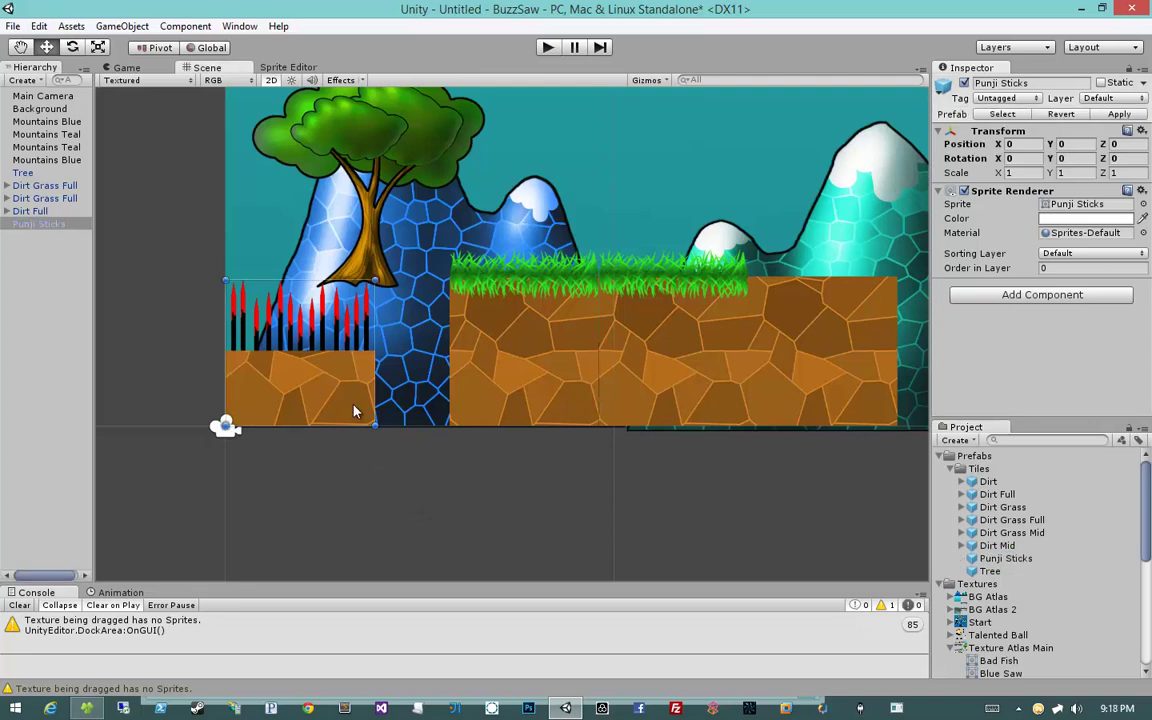
pyautogui.click(45, 121)
pyautogui.click(50, 147)
pyautogui.click(46, 121)
pyautogui.moveTo(686, 429); pyautogui.dragTo(476, 428, button='middle')
pyautogui.scroll(-3, 477, 429)
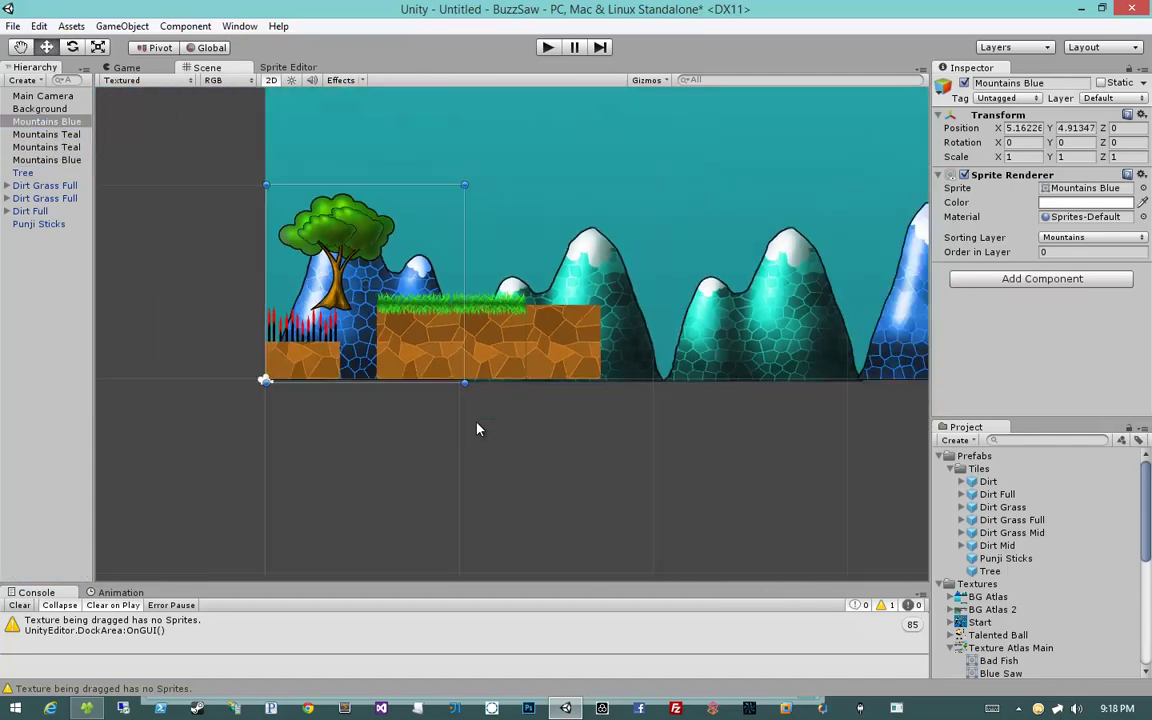
pyautogui.click(476, 424)
pyautogui.moveTo(848, 314)
pyautogui.mouseDown(button='middle')
pyautogui.moveTo(643, 314)
pyautogui.moveTo(858, 316)
pyautogui.mouseUp(button='middle')
pyautogui.scroll(2, 393, 377)
pyautogui.scroll(2, 394, 373)
pyautogui.moveTo(393, 372); pyautogui.dragTo(493, 371, button='middle')
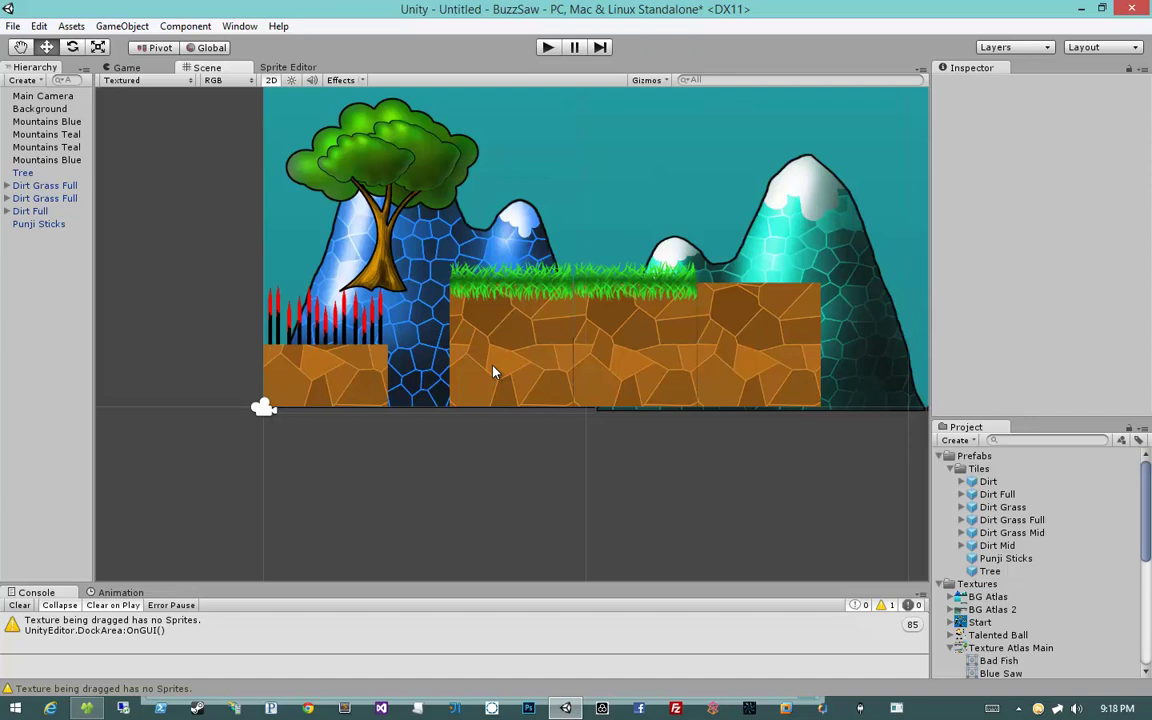
# Select the four Mountains Blue objects to check their placement, then deselect.
pyautogui.moveTo(584, 311)
pyautogui.mouseDown(button='middle')
pyautogui.moveTo(733, 276)
pyautogui.moveTo(450, 275)
pyautogui.mouseUp(button='middle')
pyautogui.scroll(-3, 445, 275)
pyautogui.click(55, 158)
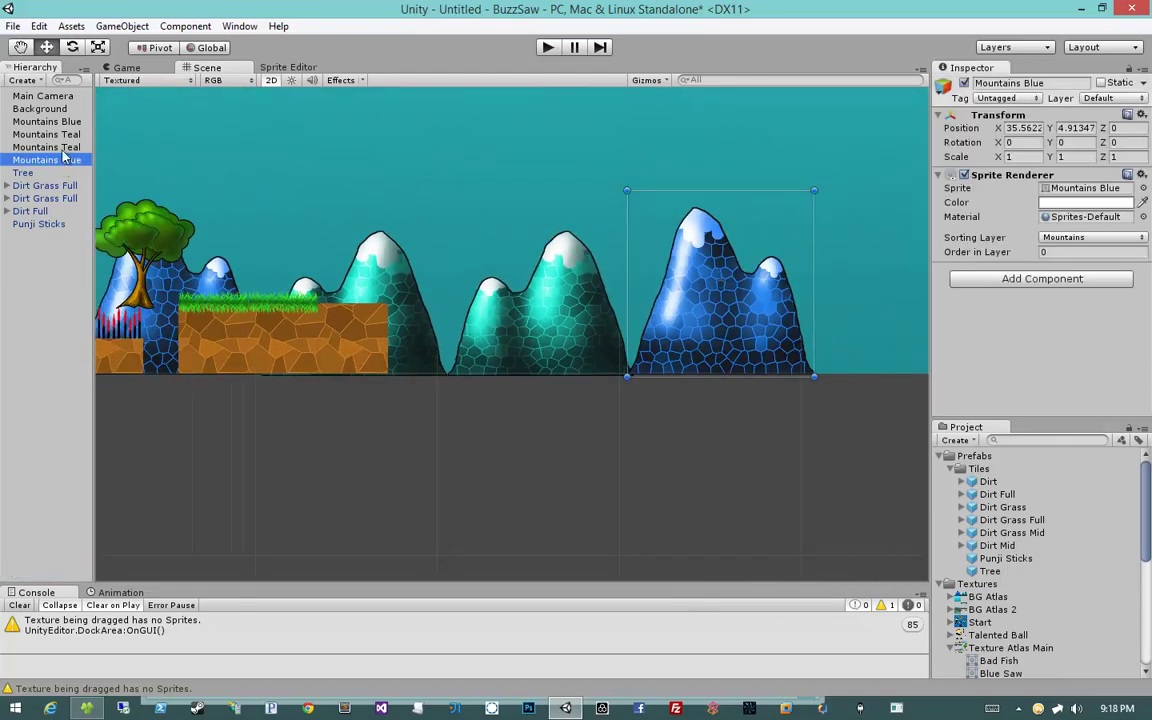
pyautogui.keyDown('shift'); pyautogui.click(57, 123); pyautogui.keyUp('shift')
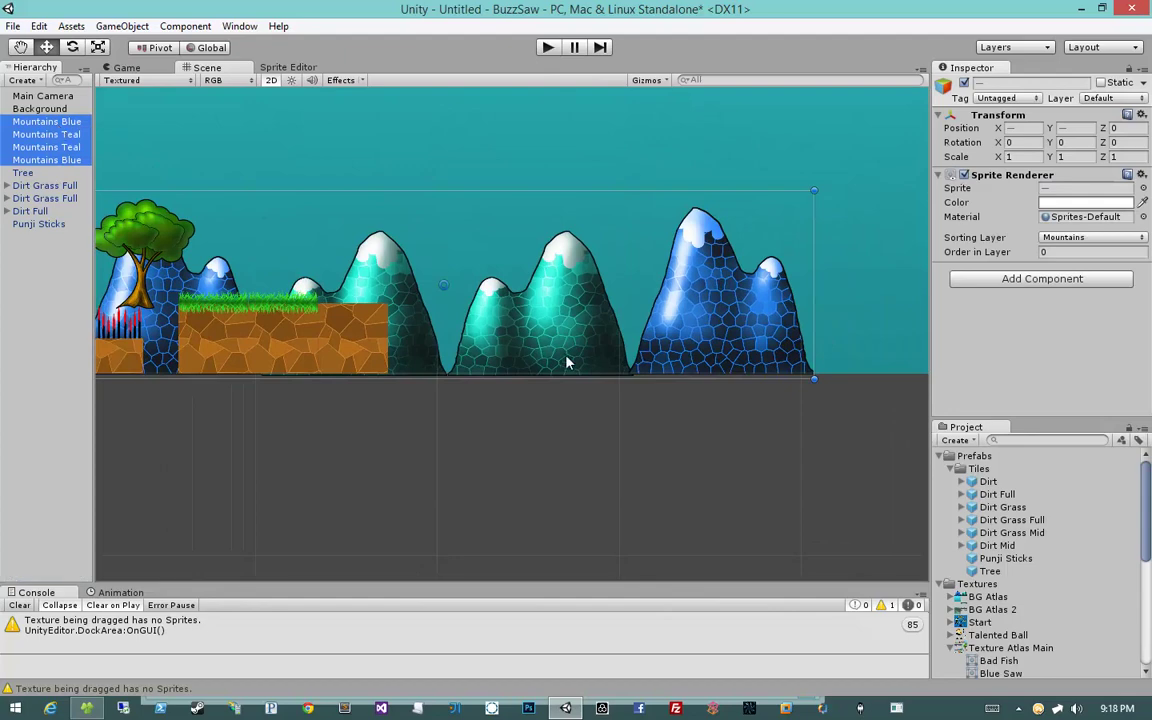
pyautogui.moveTo(227, 356); pyautogui.dragTo(422, 368, button='middle')
pyautogui.scroll(2, 422, 368)
pyautogui.click(420, 470)
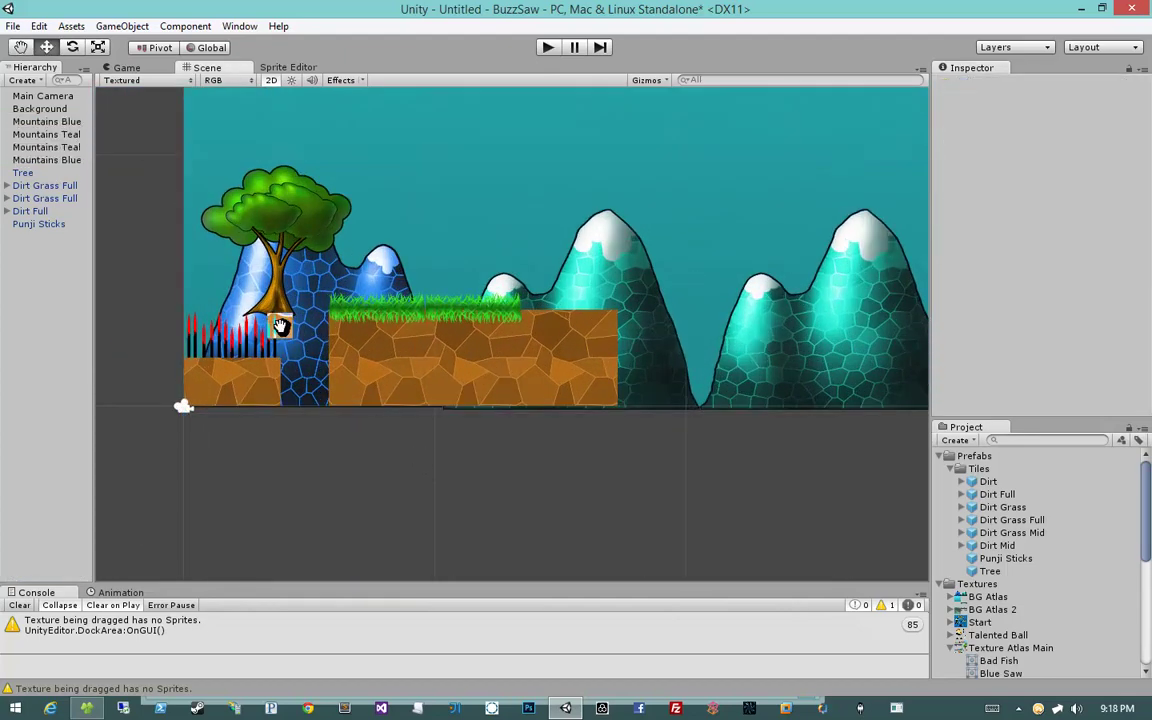
# Try shifting the punji sticks and Dirt Full block, undoing both moves.
pyautogui.moveTo(275, 326); pyautogui.dragTo(414, 318, button='middle')
pyautogui.click(377, 388)
pyautogui.click(478, 373)
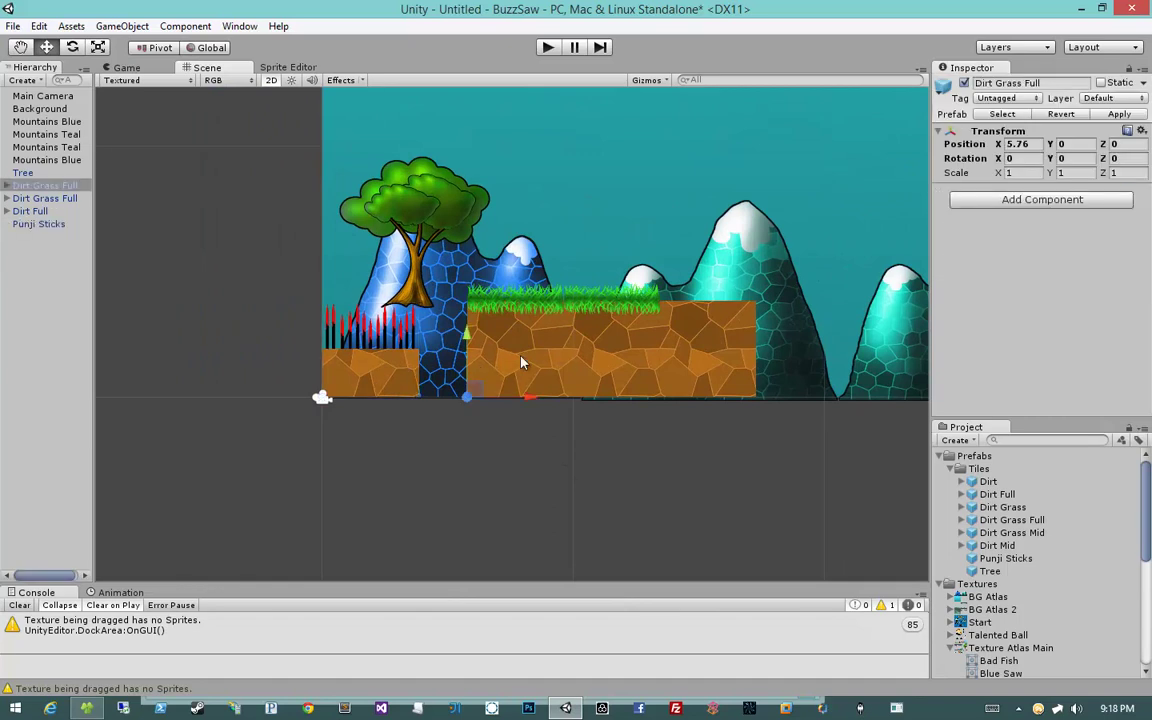
pyautogui.click(335, 366)
pyautogui.moveTo(393, 373); pyautogui.dragTo(449, 376)
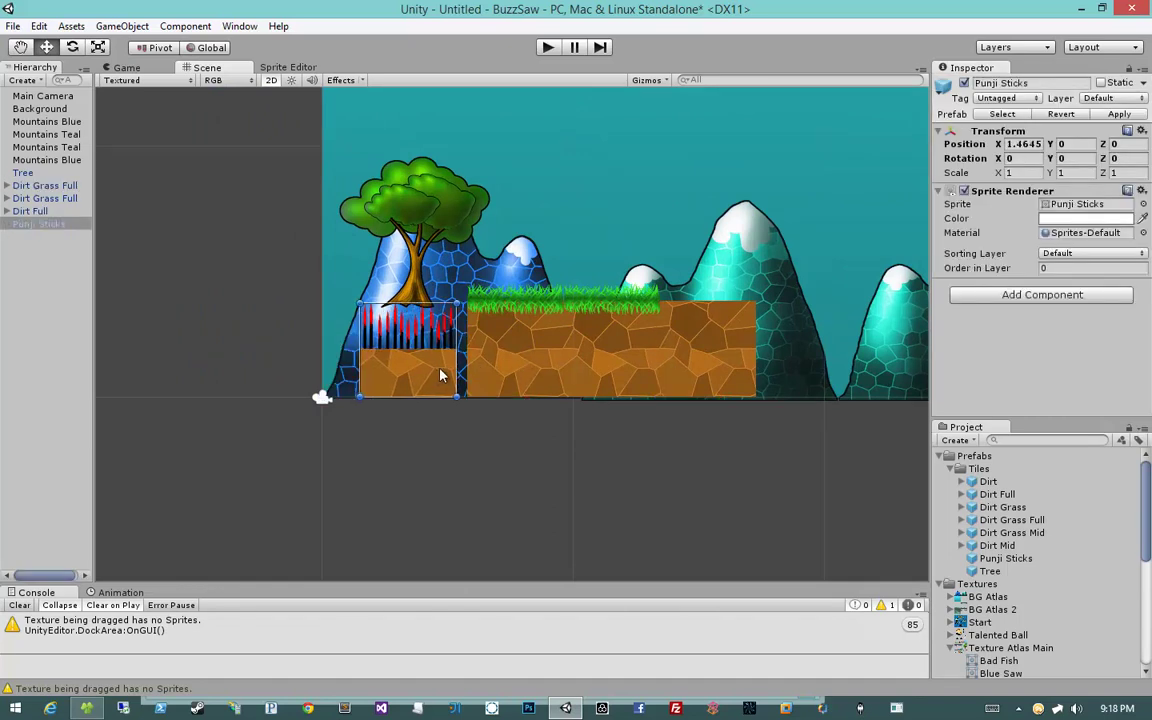
pyautogui.hotkey('ctrl', 'z')
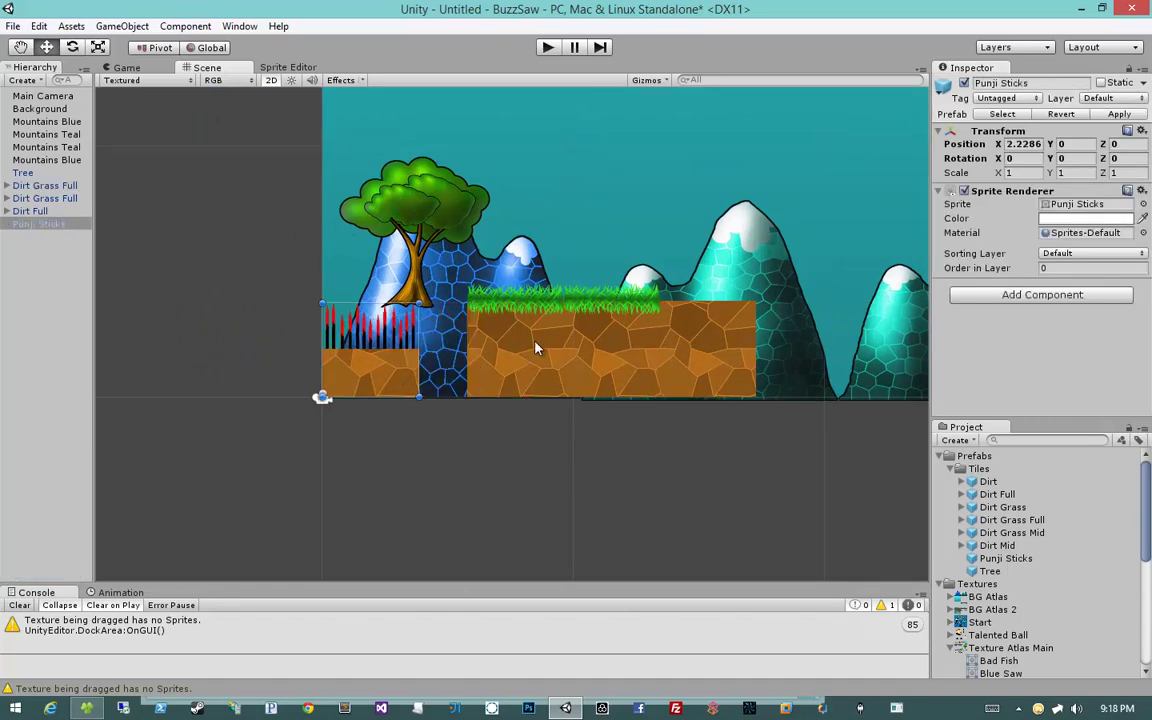
pyautogui.moveTo(547, 347)
pyautogui.mouseDown()
pyautogui.moveTo(585, 353)
pyautogui.moveTo(586, 378)
pyautogui.moveTo(482, 399)
pyautogui.mouseUp()
pyautogui.hotkey('ctrl', 'z')
# Slide the right grass-topped block and Dirt Full block left until they sit flush.
pyautogui.click(597, 391)
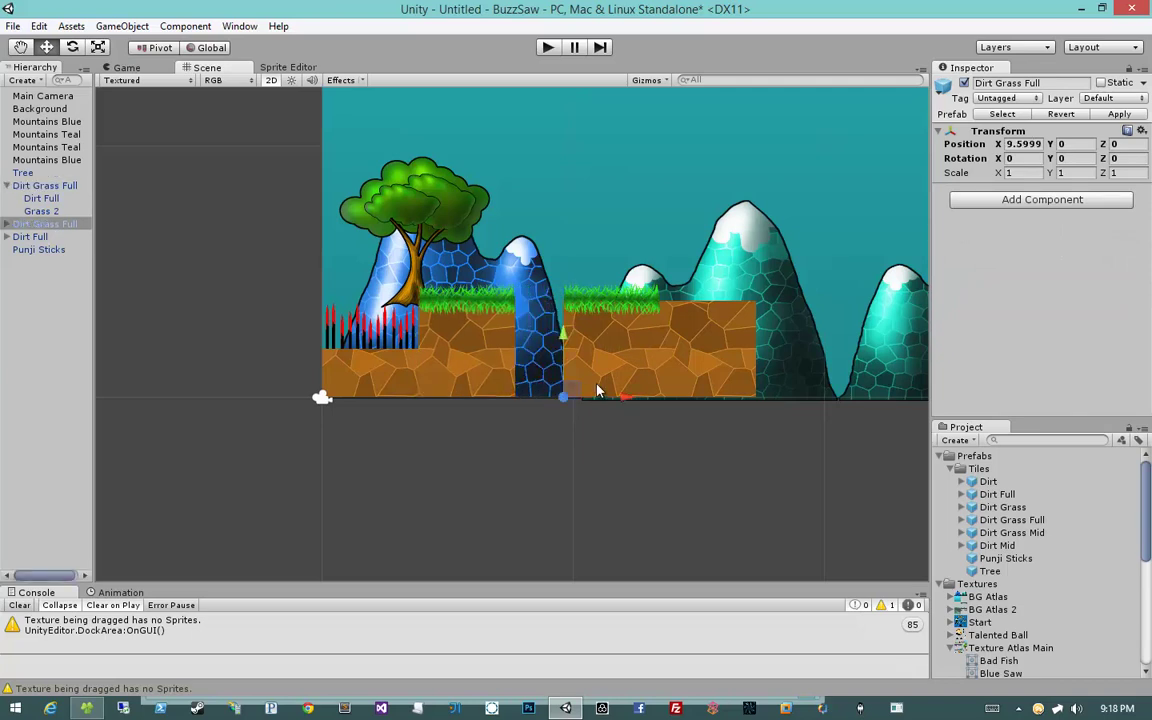
pyautogui.moveTo(607, 402); pyautogui.dragTo(578, 398)
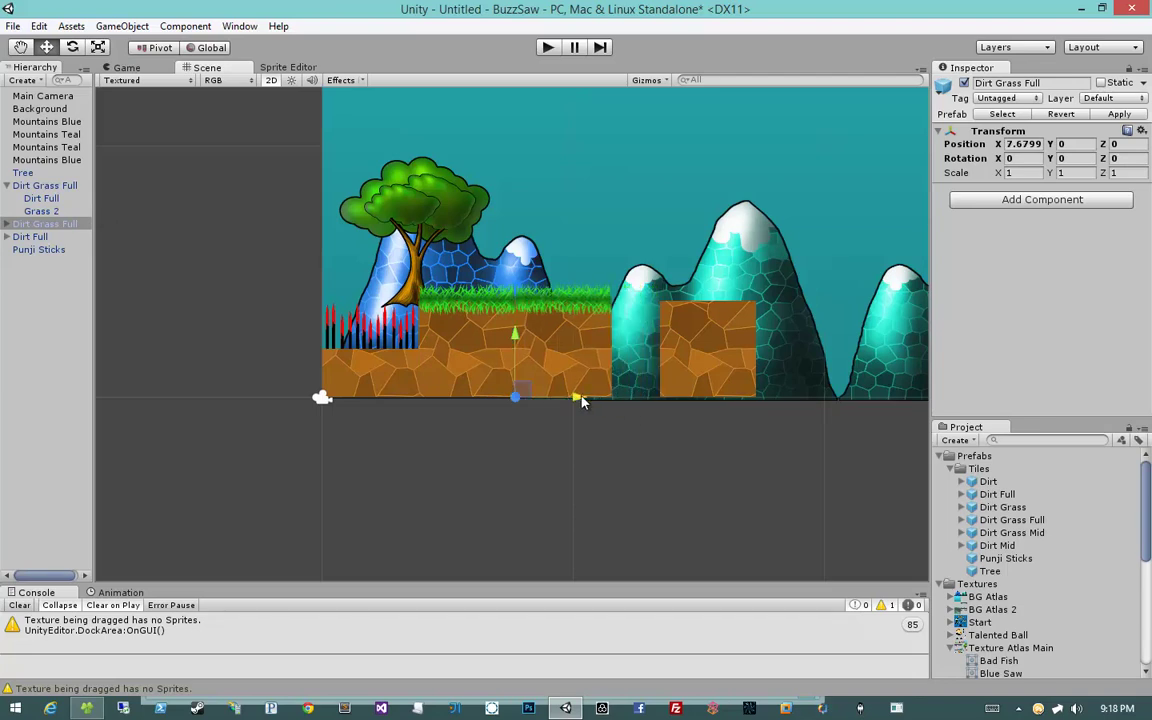
pyautogui.click(733, 378)
pyautogui.moveTo(722, 403); pyautogui.dragTo(664, 400)
pyautogui.click(655, 448)
pyautogui.scroll(2, 655, 448)
pyautogui.scroll(2, 655, 448)
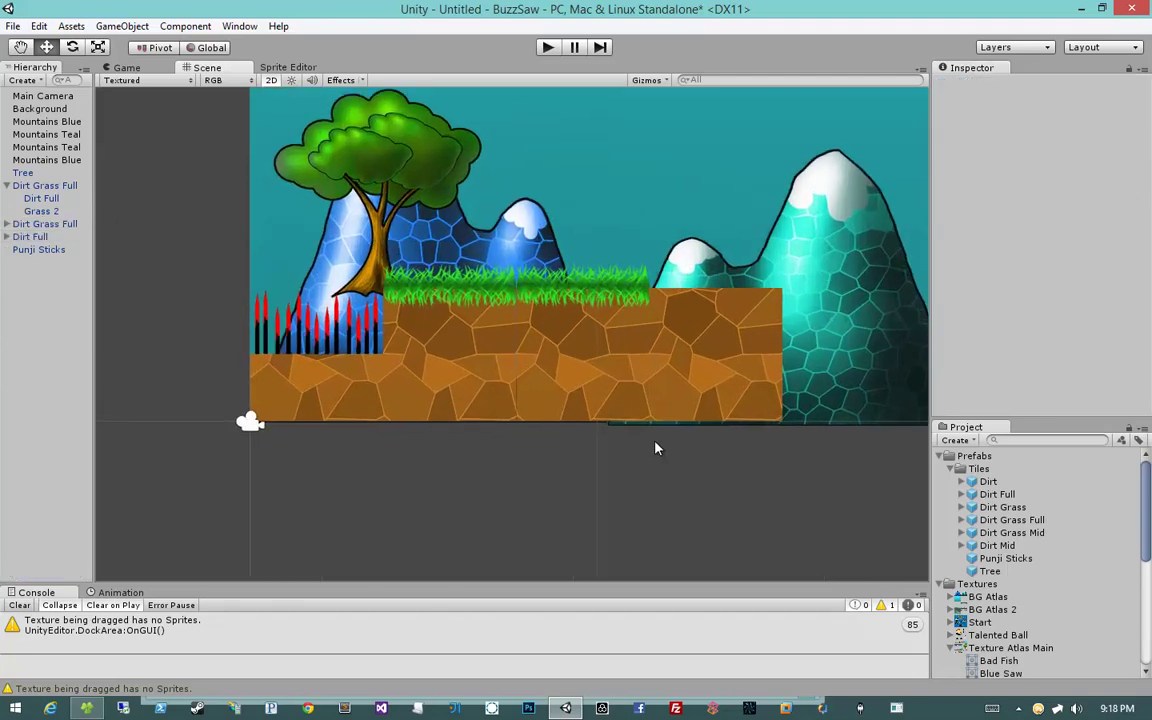
pyautogui.scroll(-2, 655, 448)
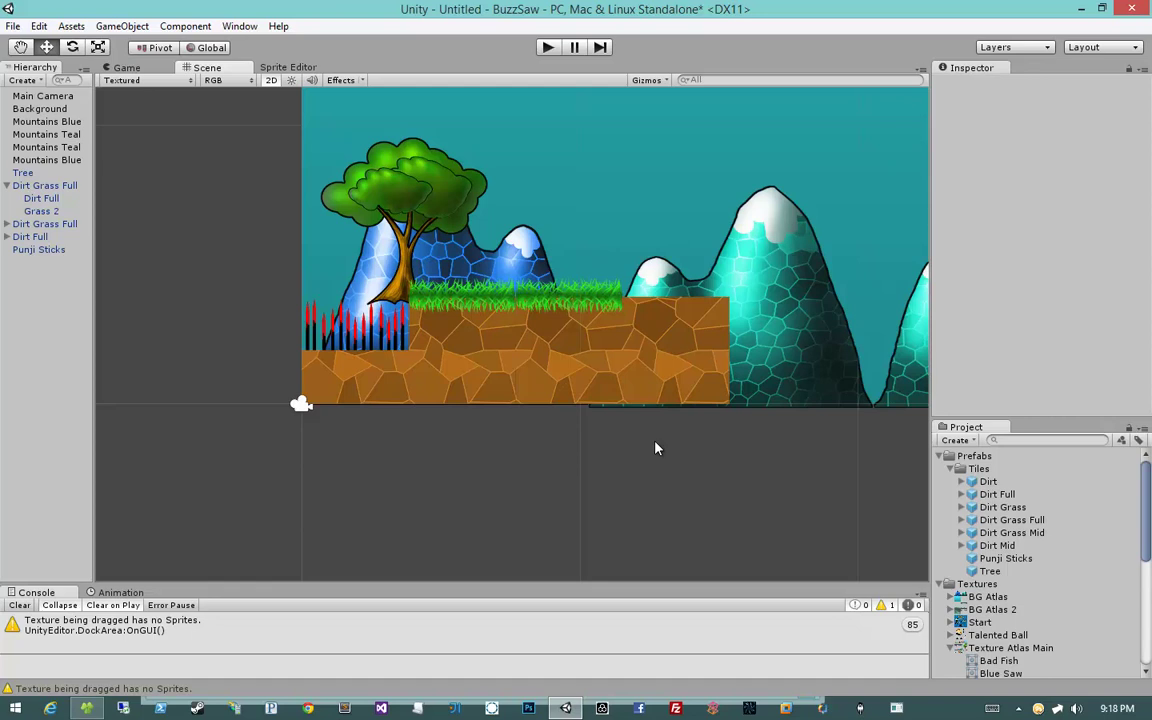
# Move the punji sticks onto the right-hand dirt step.
pyautogui.click(390, 369)
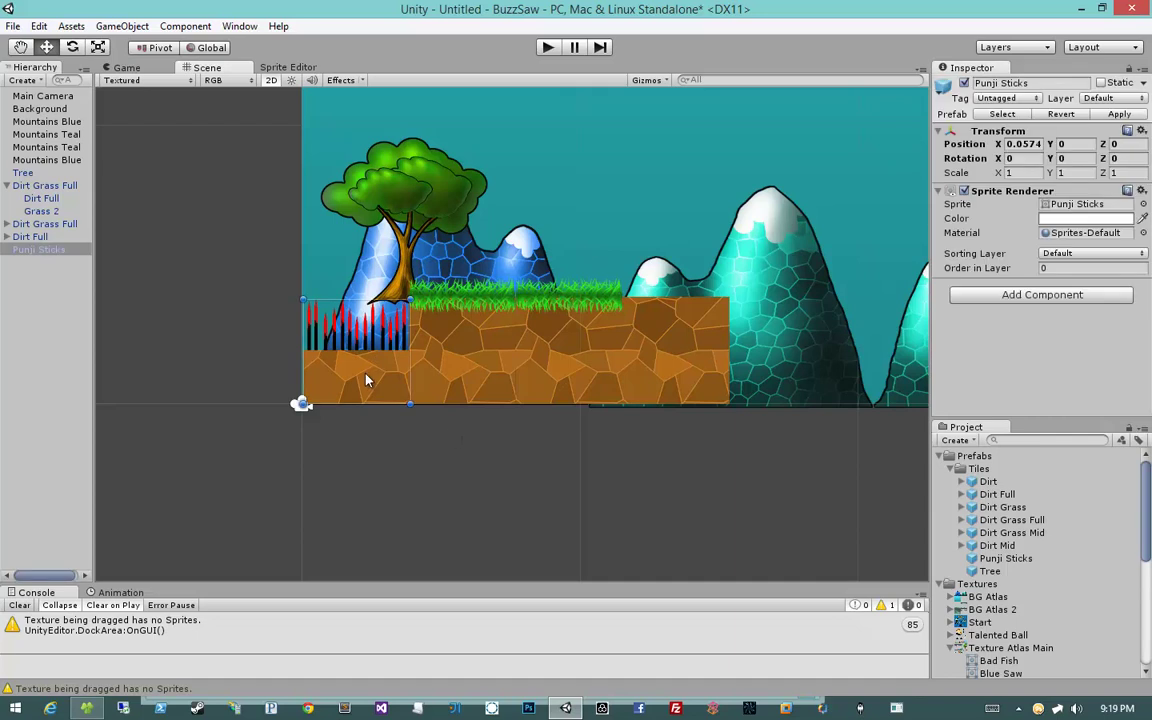
pyautogui.click(366, 380)
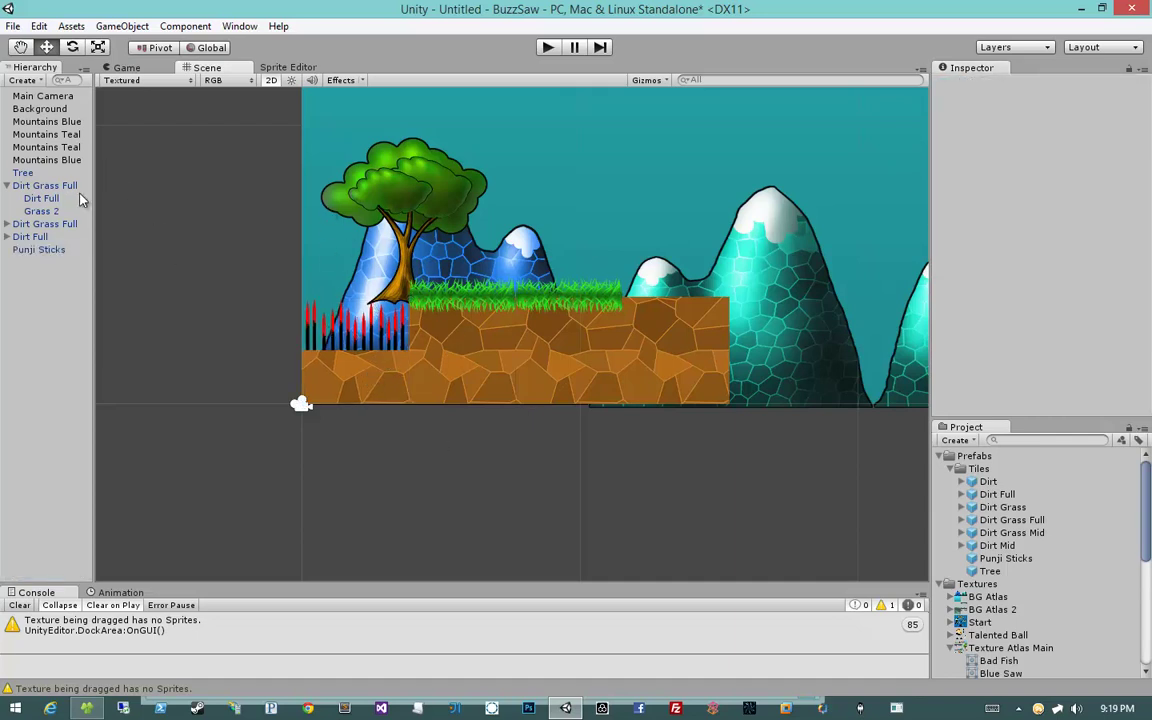
pyautogui.click(368, 386)
pyautogui.moveTo(391, 388); pyautogui.dragTo(699, 386)
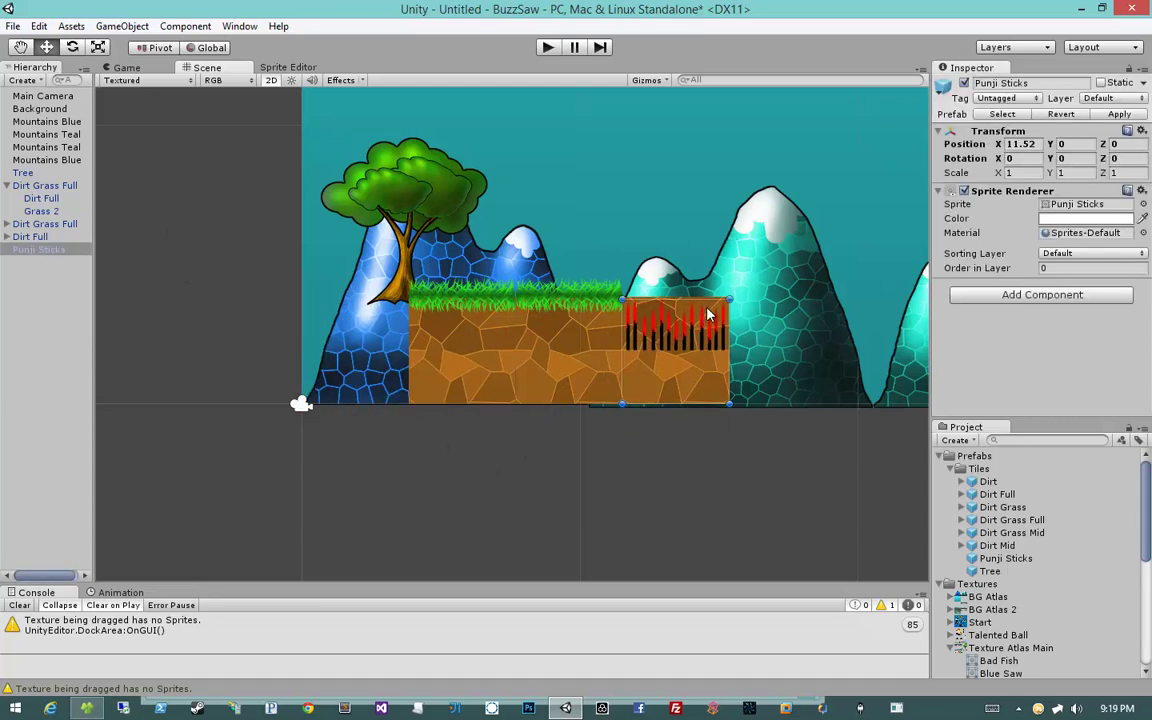
pyautogui.moveTo(703, 318); pyautogui.dragTo(700, 318)
pyautogui.click(684, 448)
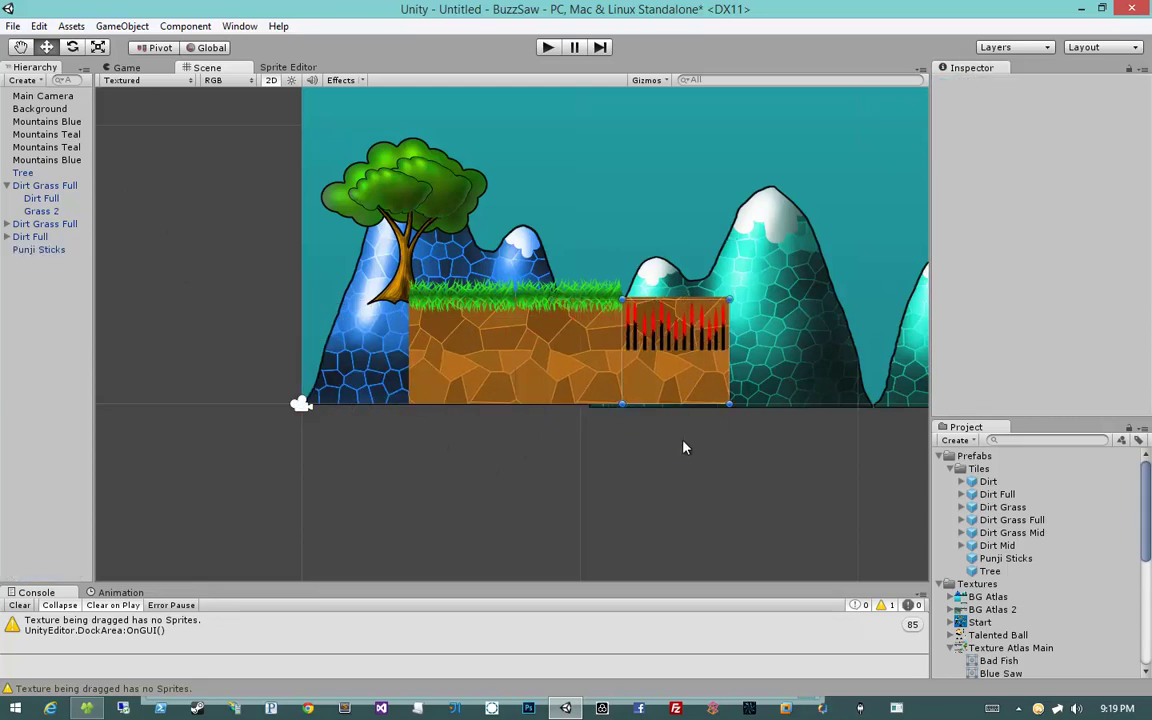
# Move the Dirt Full block left to fill the gap.
pyautogui.click(689, 303)
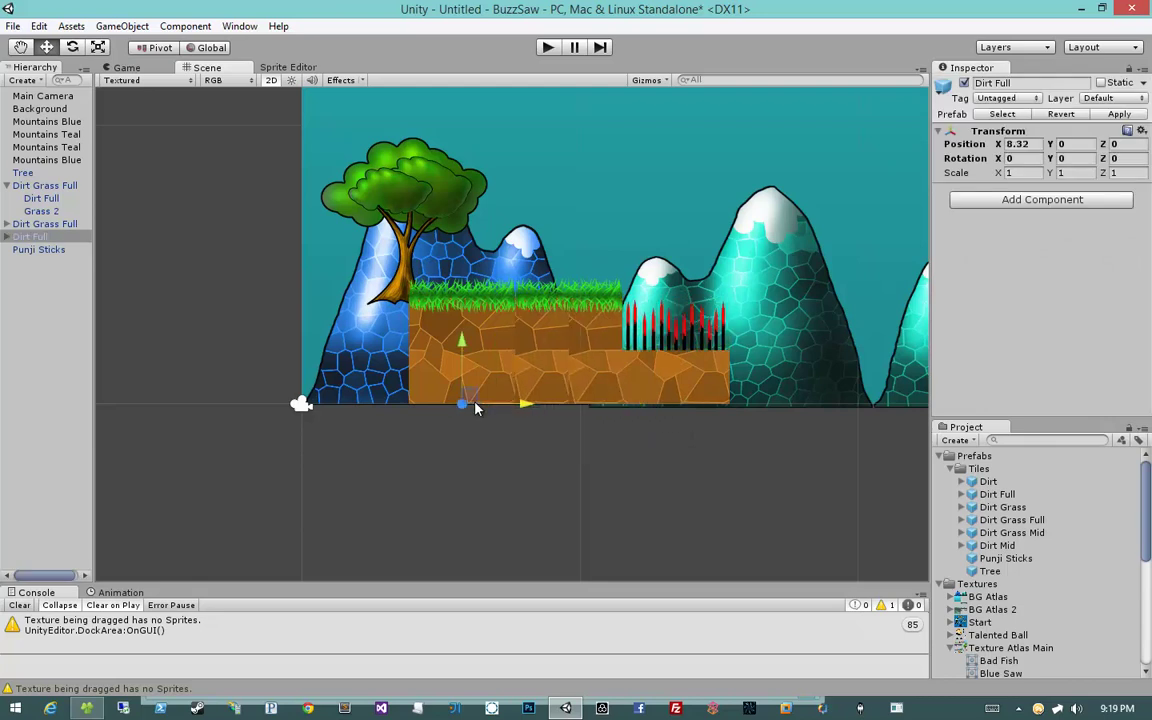
pyautogui.moveTo(684, 411); pyautogui.dragTo(316, 404)
pyautogui.click(448, 432)
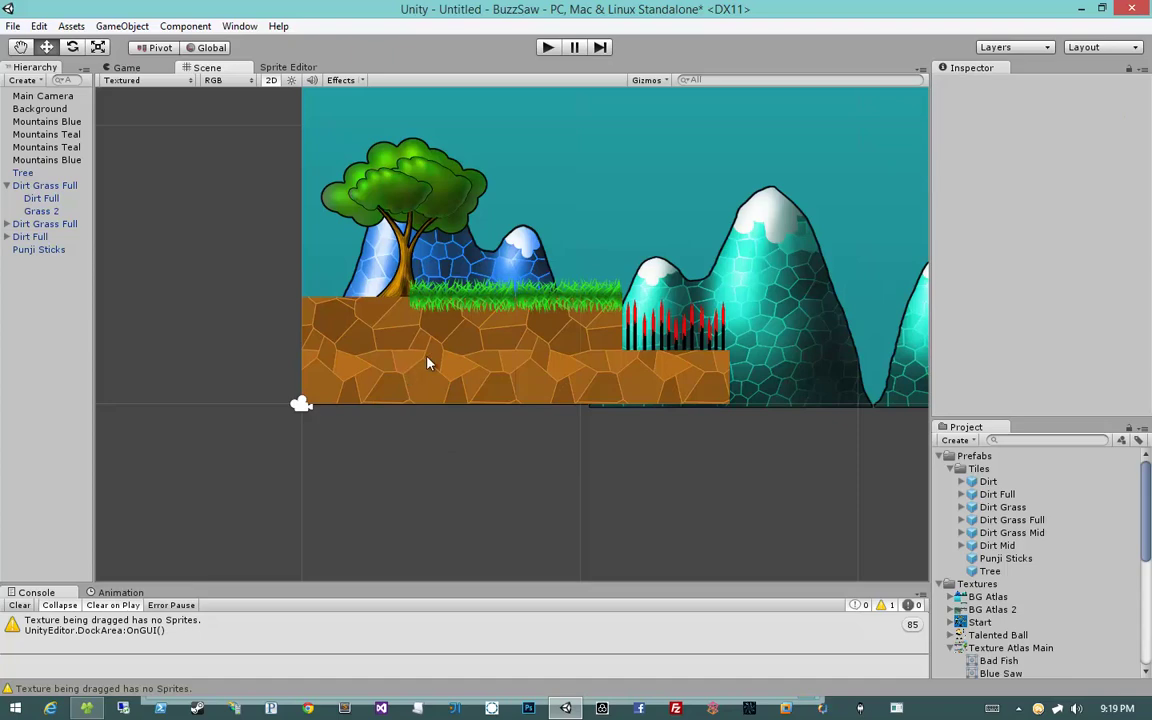
pyautogui.scroll(2, 425, 385)
pyautogui.scroll(2, 425, 391)
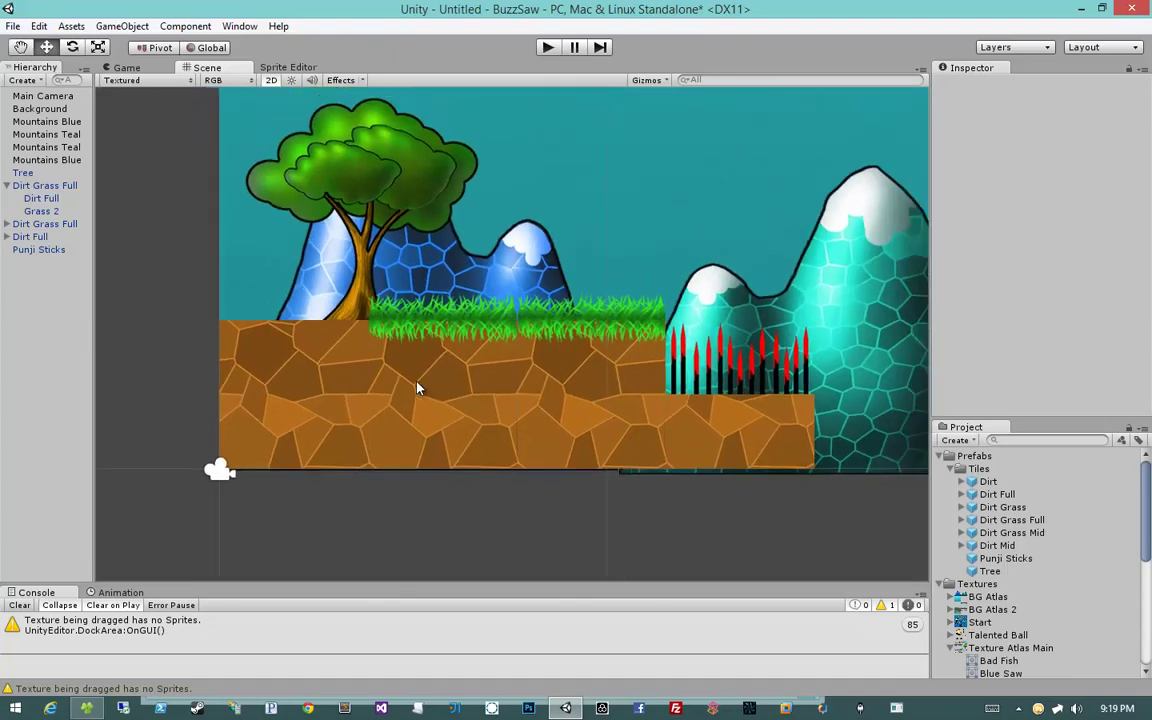
# Collapse the Tiles and Texture Atlas Main folders in the Project panel.
pyautogui.scroll(-3, 418, 387)
pyautogui.scroll(-1, 420, 388)
pyautogui.scroll(-1, 507, 340)
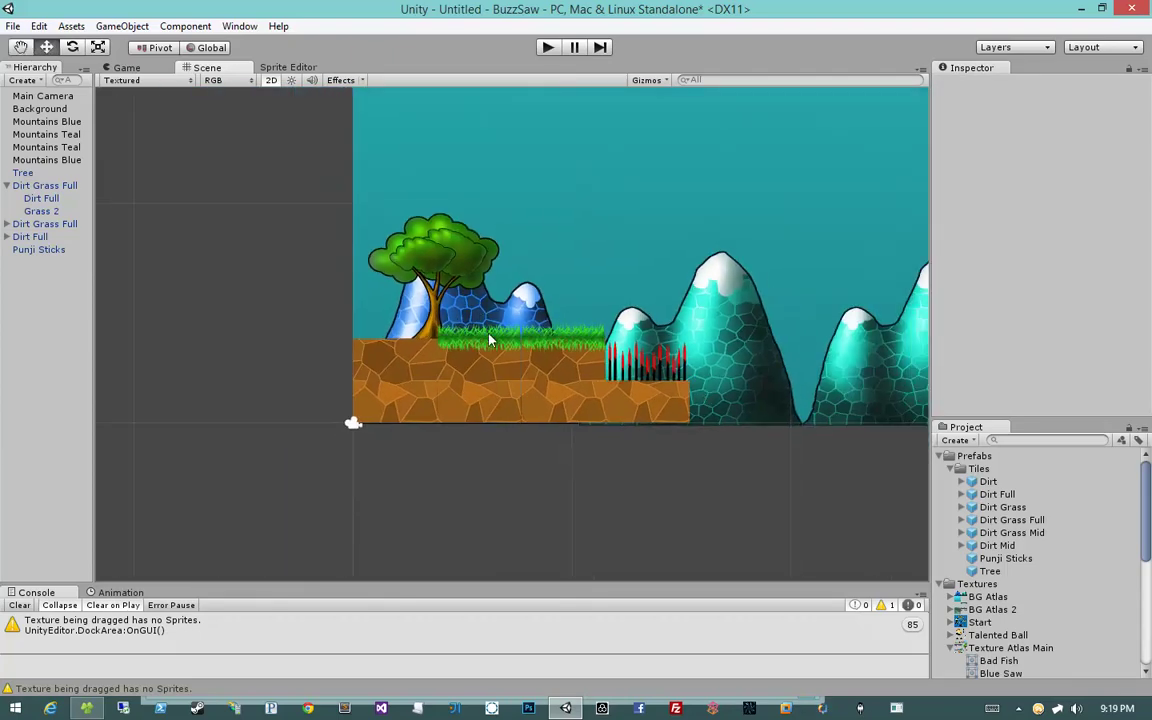
pyautogui.click(951, 469)
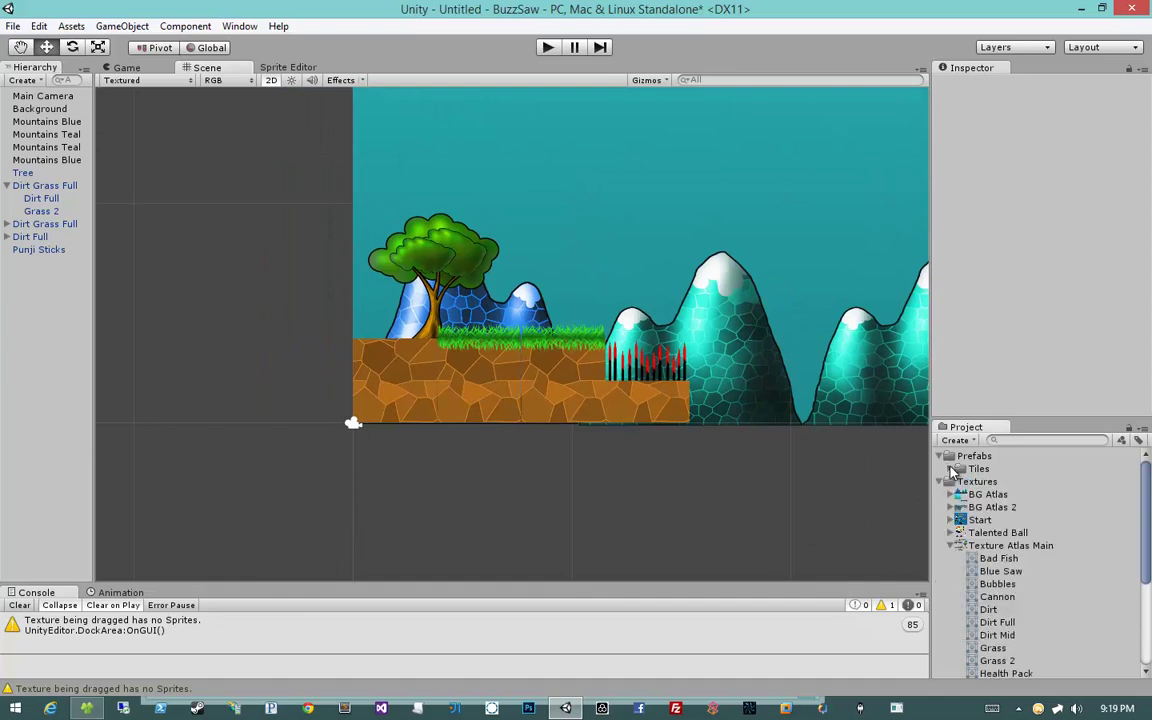
pyautogui.click(951, 546)
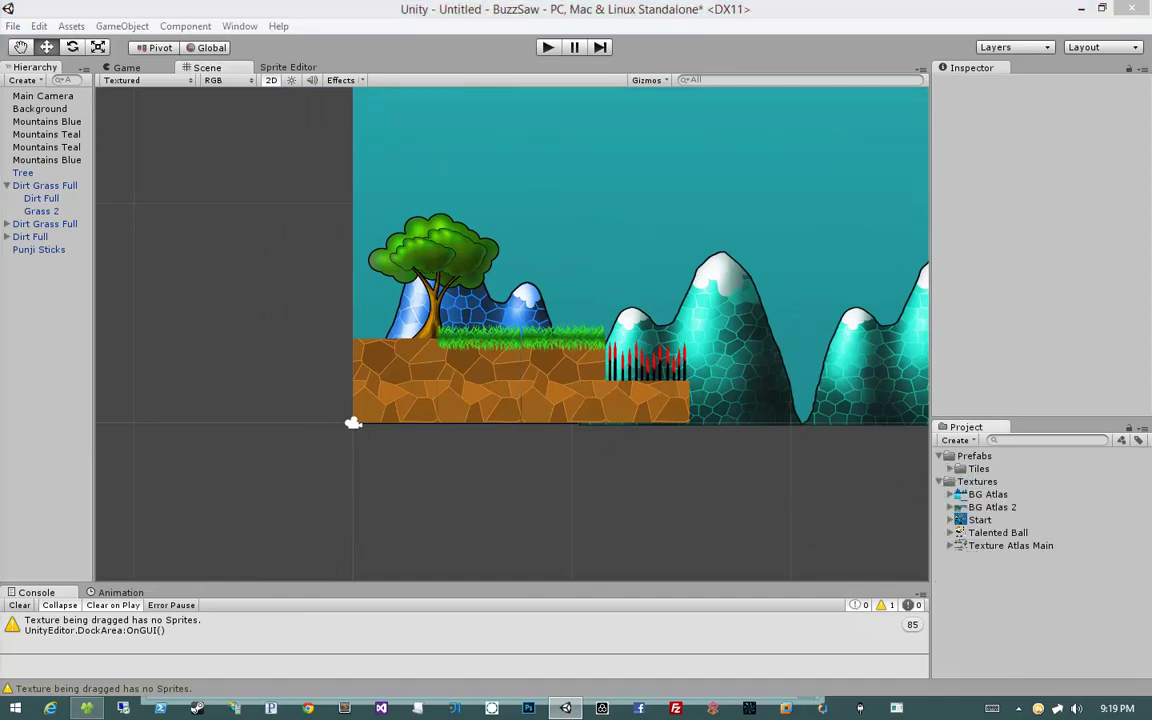
pyautogui.moveTo(646, 380); pyautogui.dragTo(643, 400, button='middle')
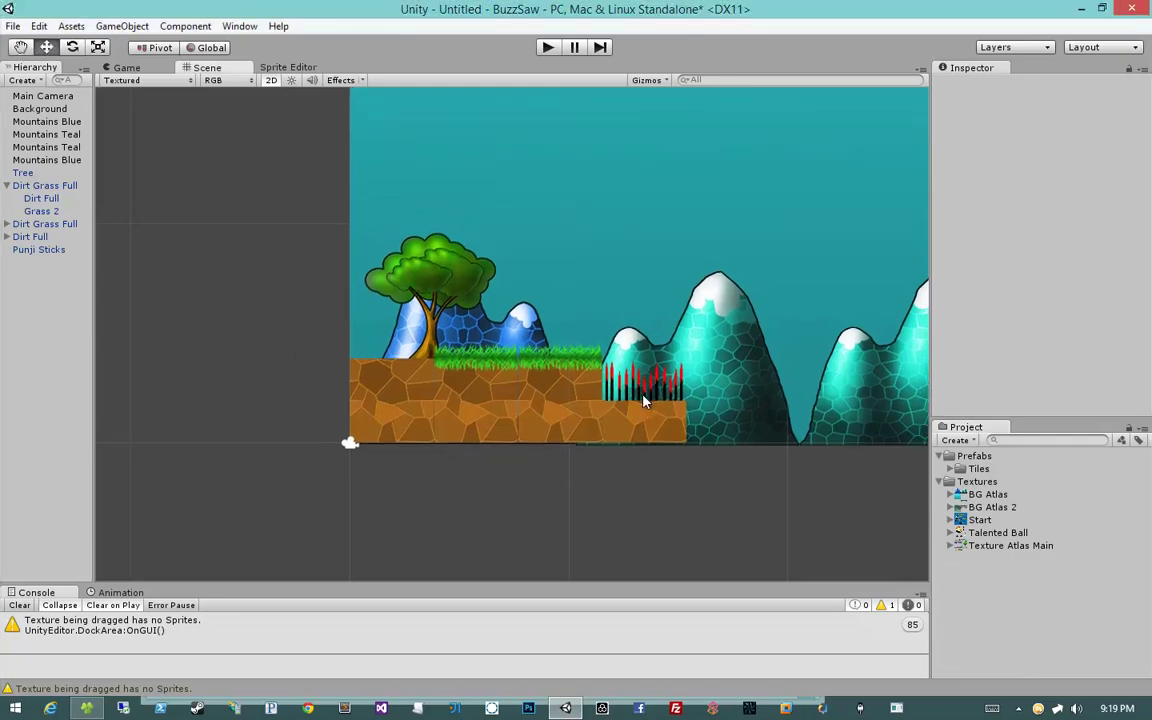
pyautogui.scroll(1, 643, 400)
pyautogui.scroll(1, 599, 404)
pyautogui.scroll(1, 571, 429)
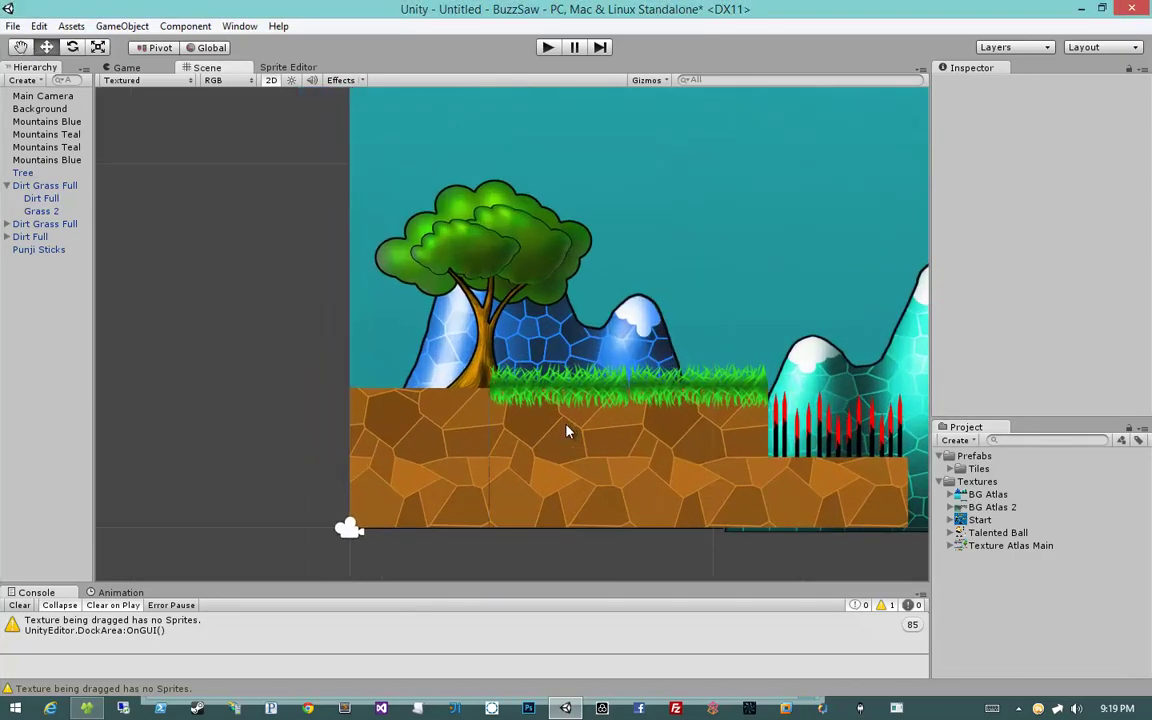
# Create an empty GameObject with X and Y position set to 0.
pyautogui.click(7, 185)
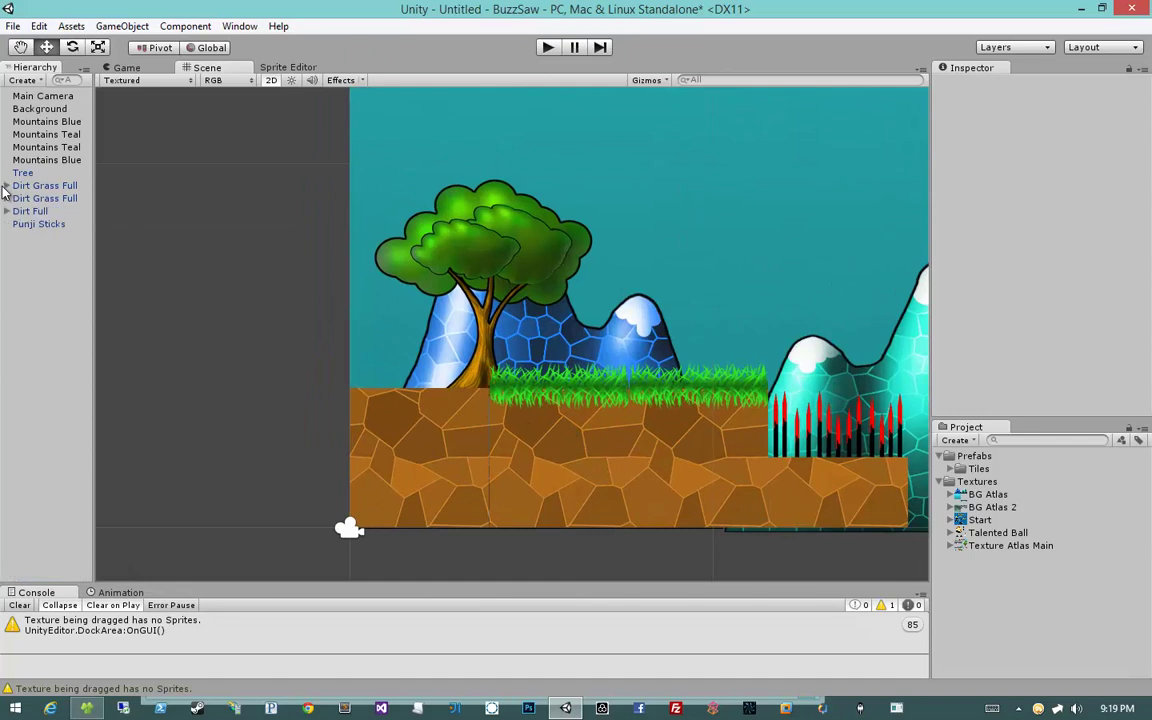
pyautogui.click(110, 26)
pyautogui.click(88, 45)
pyautogui.click(1022, 128)
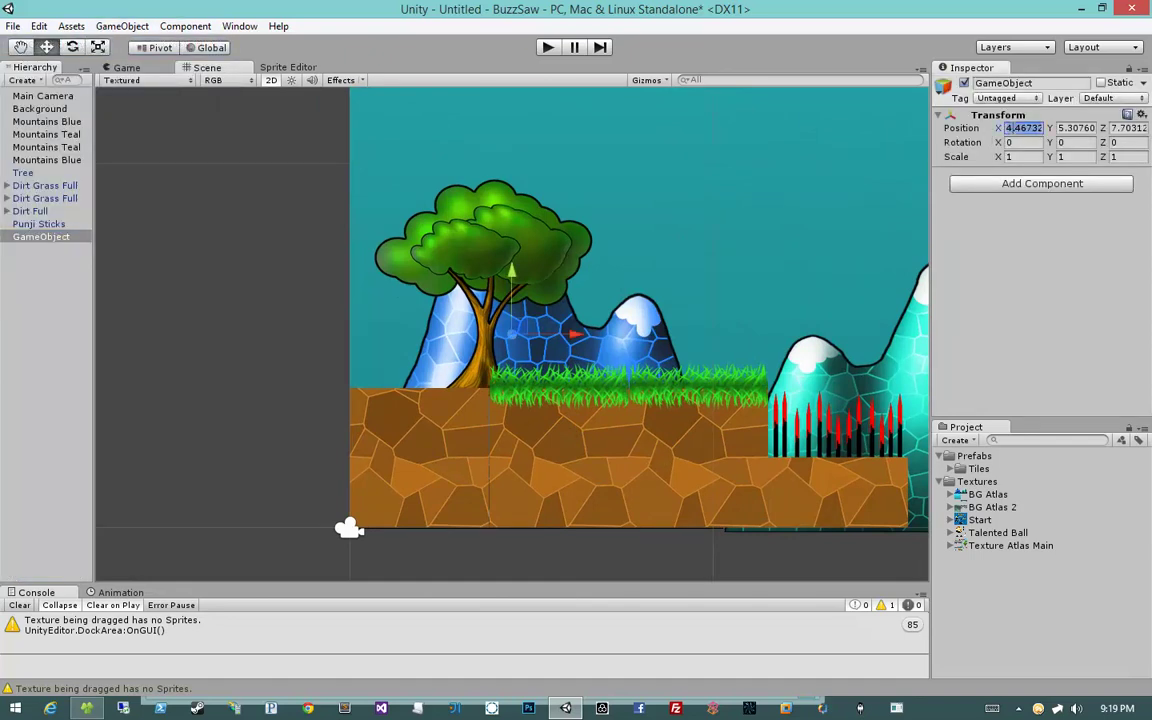
pyautogui.write('0')
pyautogui.press('Tab')
pyautogui.write('0')
pyautogui.press('Tab')
pyautogui.write('0')
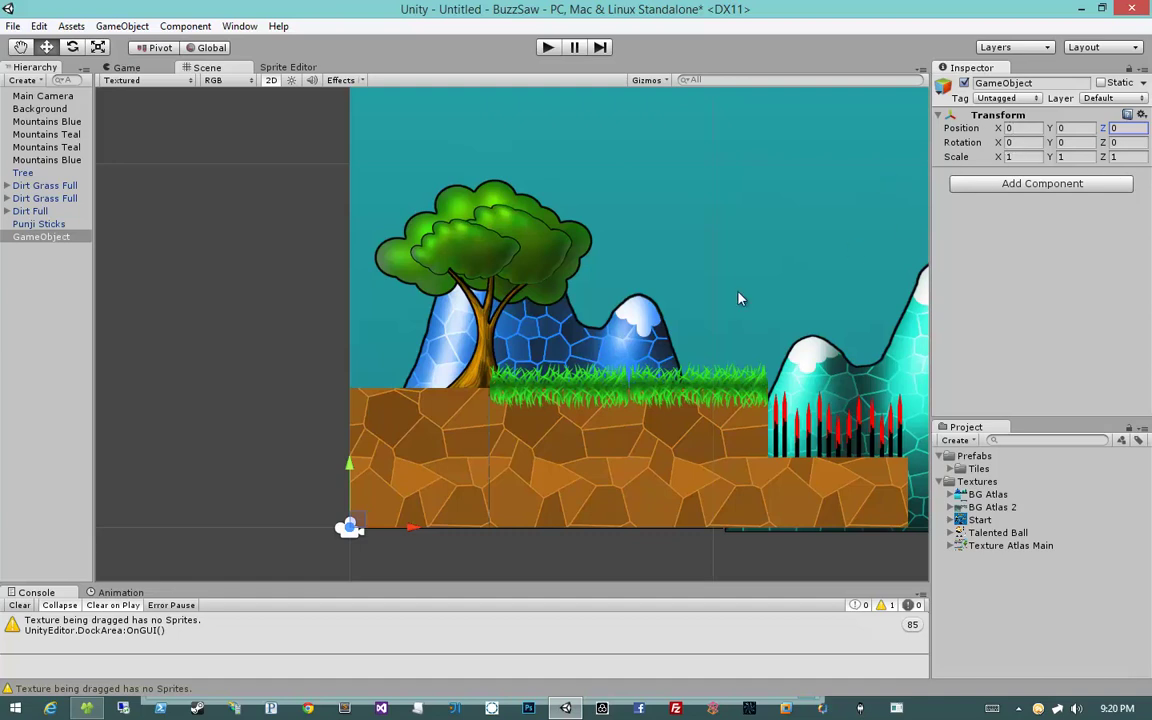
# Move the main camera left along X.
pyautogui.moveTo(442, 321); pyautogui.dragTo(492, 226, button='middle')
pyautogui.click(417, 453)
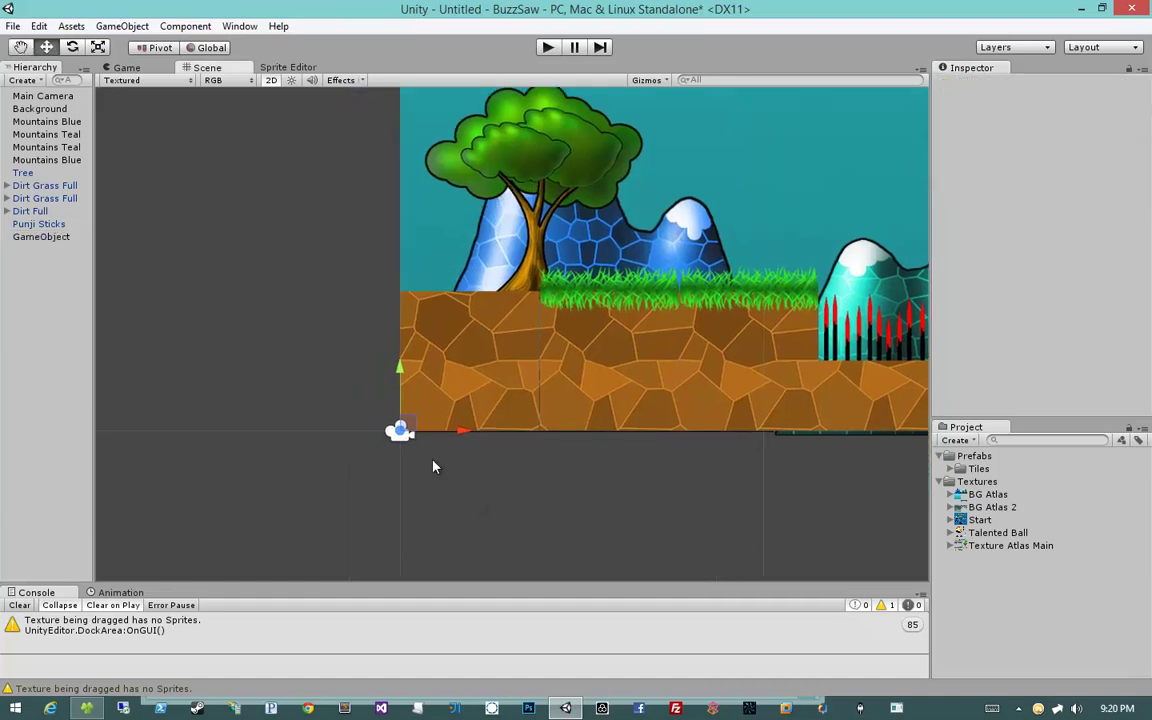
pyautogui.moveTo(463, 432); pyautogui.dragTo(118, 431)
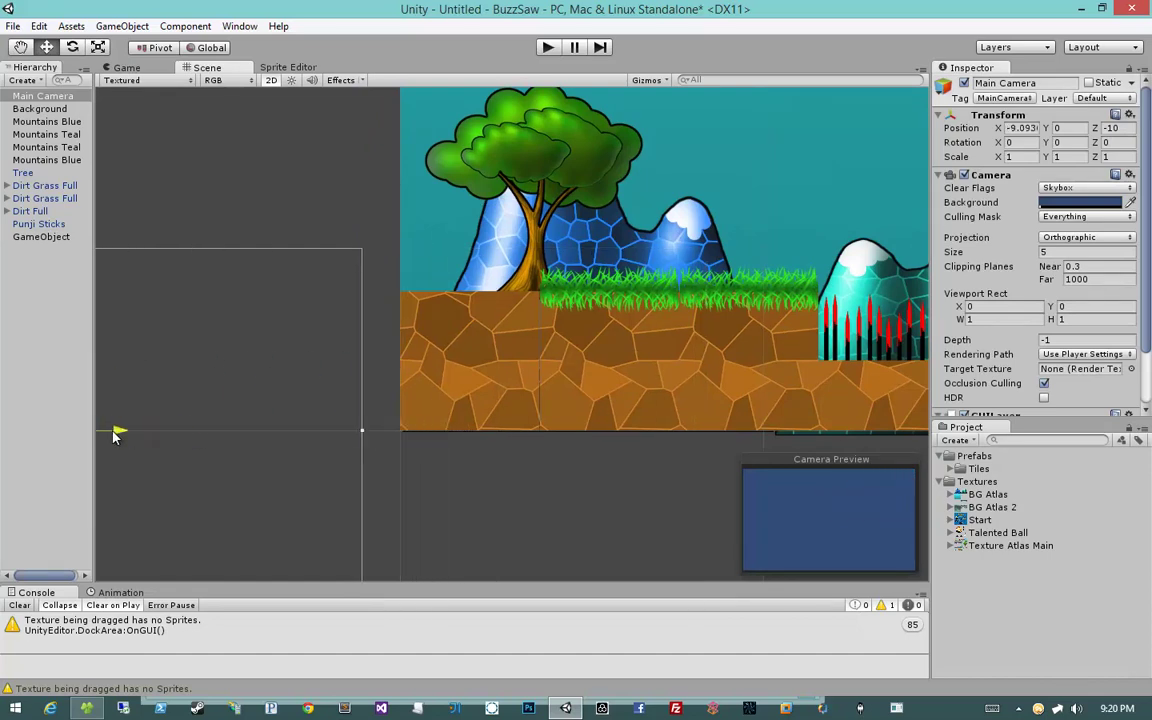
pyautogui.click(365, 469)
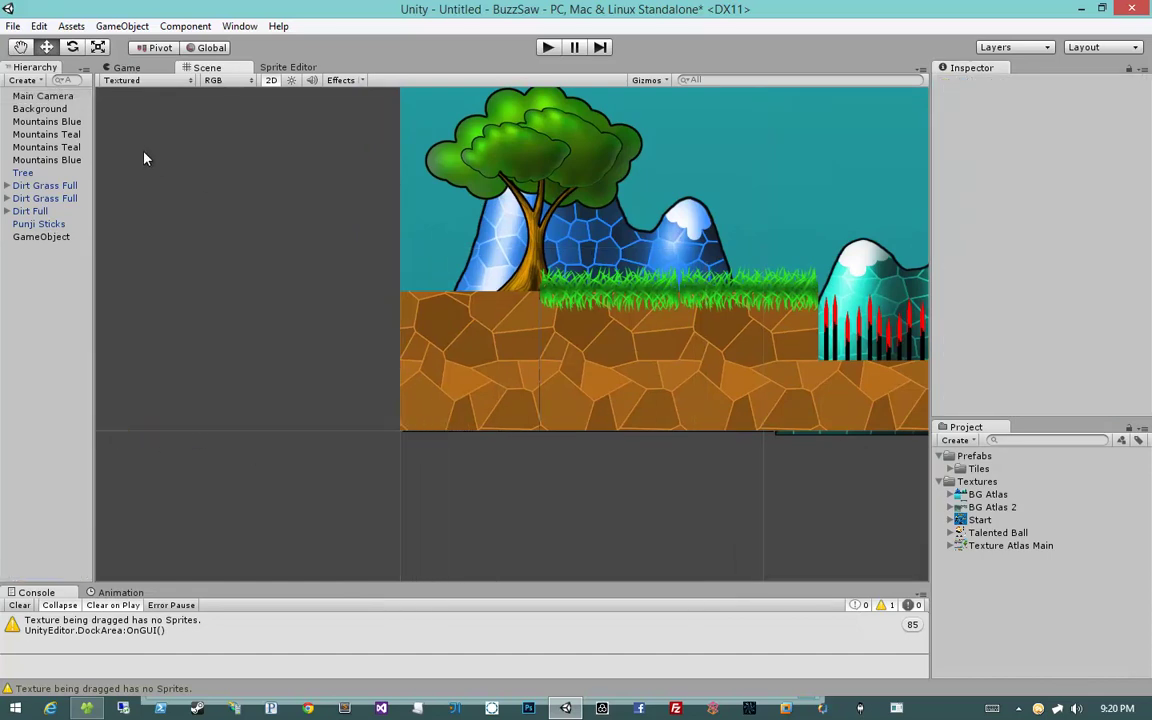
# Rename the empty object 'Player' and expand the Talented Ball sprite list.
pyautogui.click(35, 237)
pyautogui.click(54, 236)
pyautogui.write('Player')
pyautogui.press('Return')
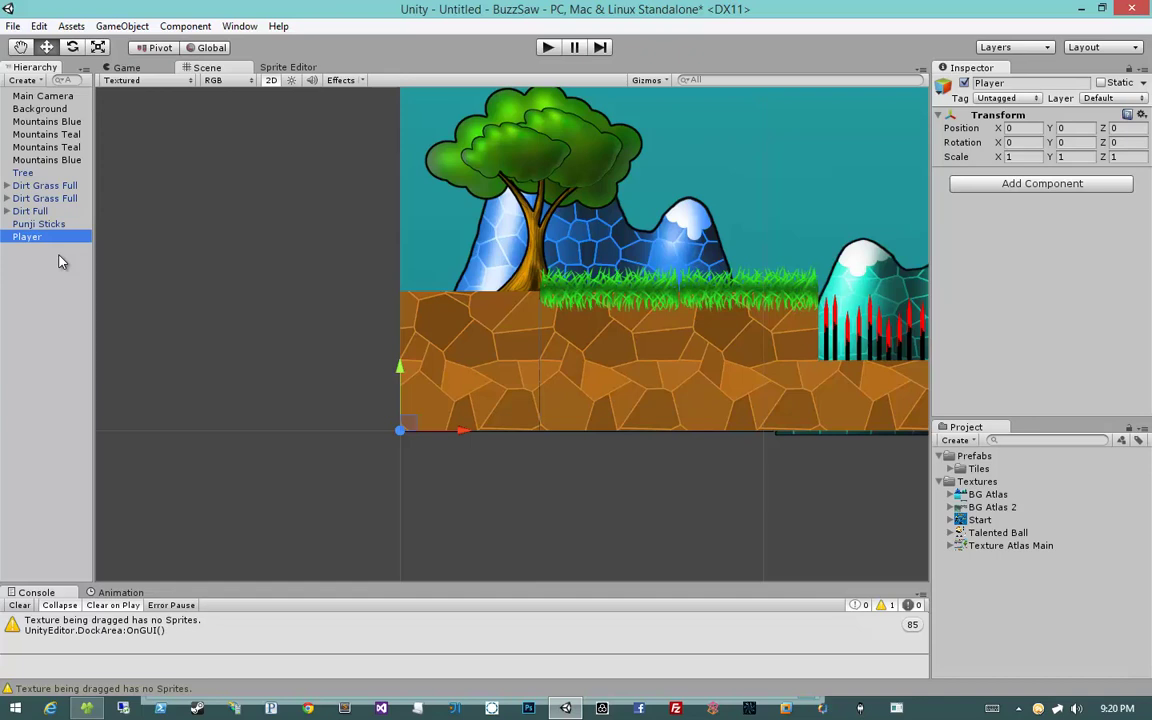
pyautogui.click(951, 533)
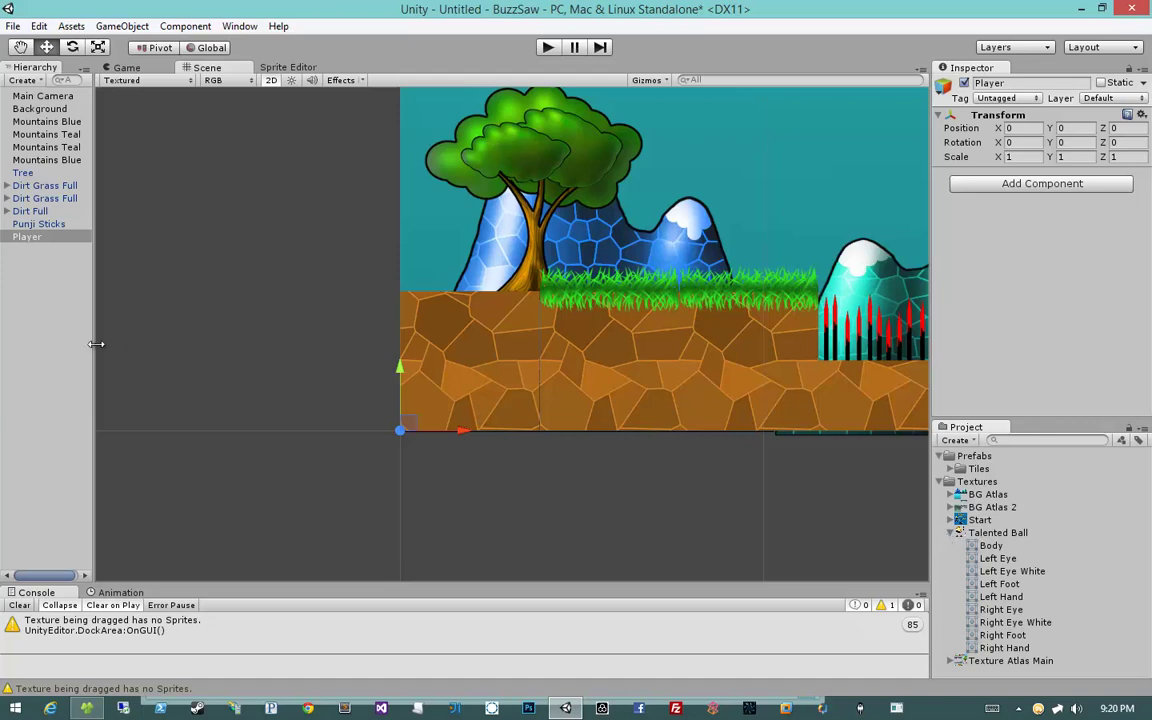
pyautogui.moveTo(95, 344); pyautogui.dragTo(101, 343)
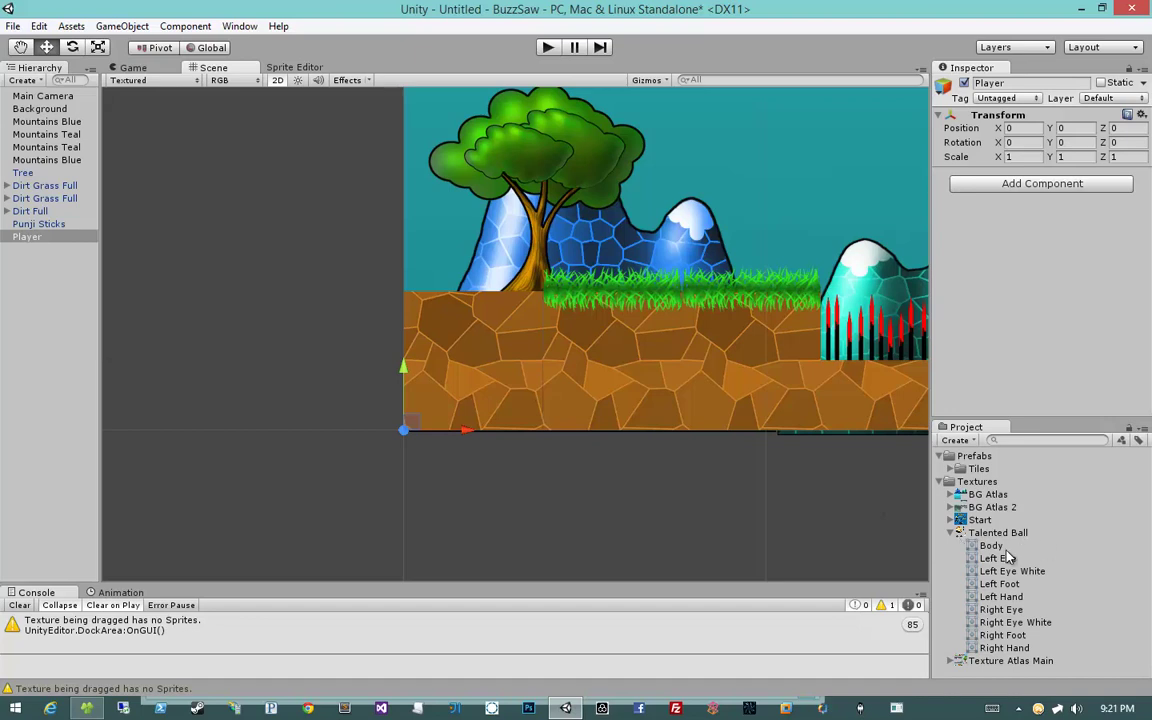
# Drop the Body sprite into the scene and shrink it to about a third.
pyautogui.moveTo(1005, 550)
pyautogui.mouseDown()
pyautogui.moveTo(528, 311)
pyautogui.moveTo(548, 366)
pyautogui.mouseUp()
pyautogui.scroll(-2, 612, 476)
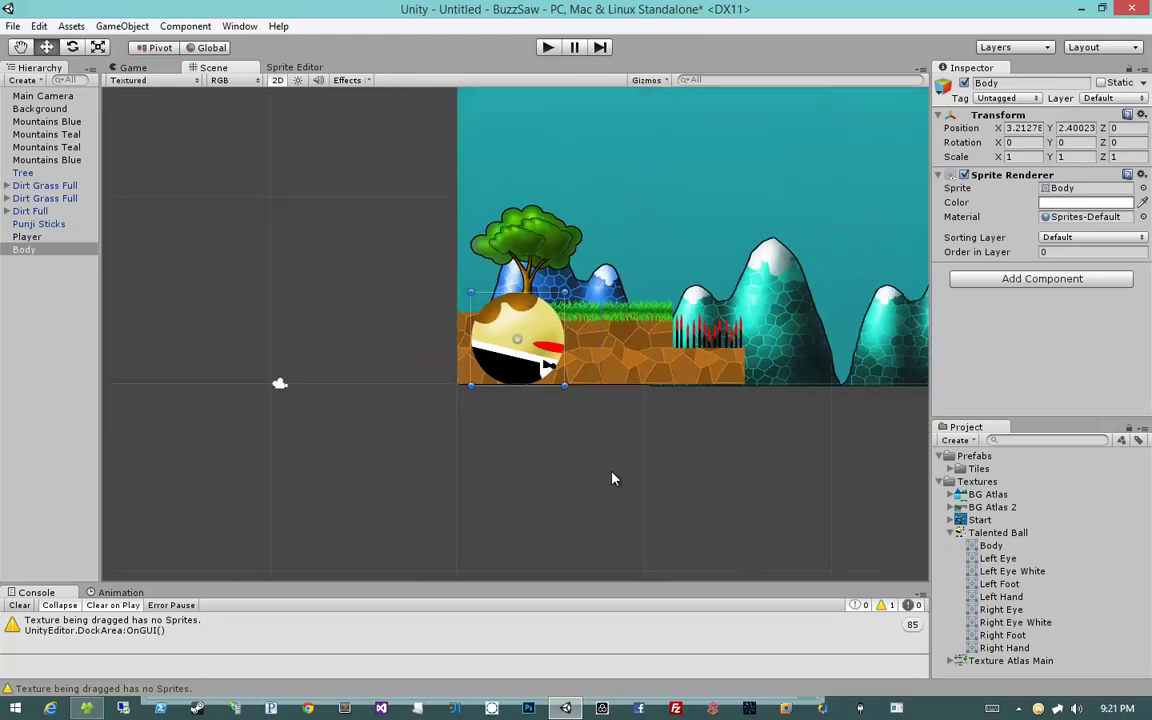
pyautogui.scroll(-2, 528, 460)
pyautogui.scroll(3, 528, 460)
pyautogui.moveTo(313, 372); pyautogui.dragTo(517, 372)
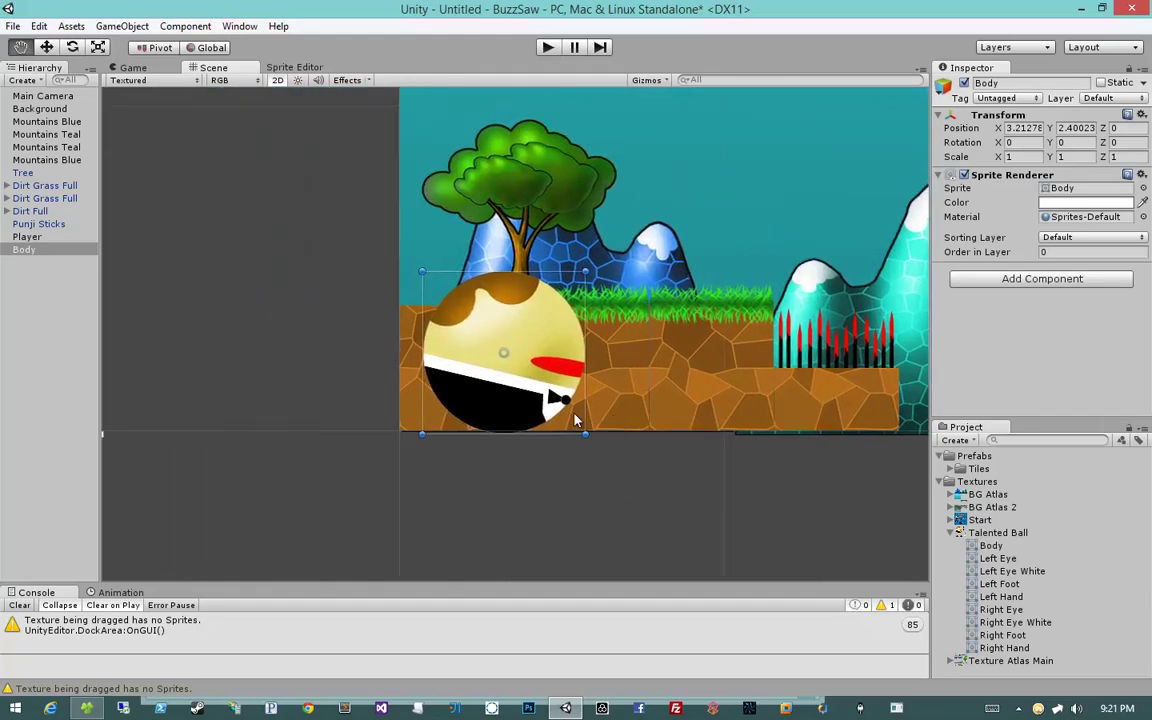
pyautogui.moveTo(580, 435); pyautogui.dragTo(463, 386)
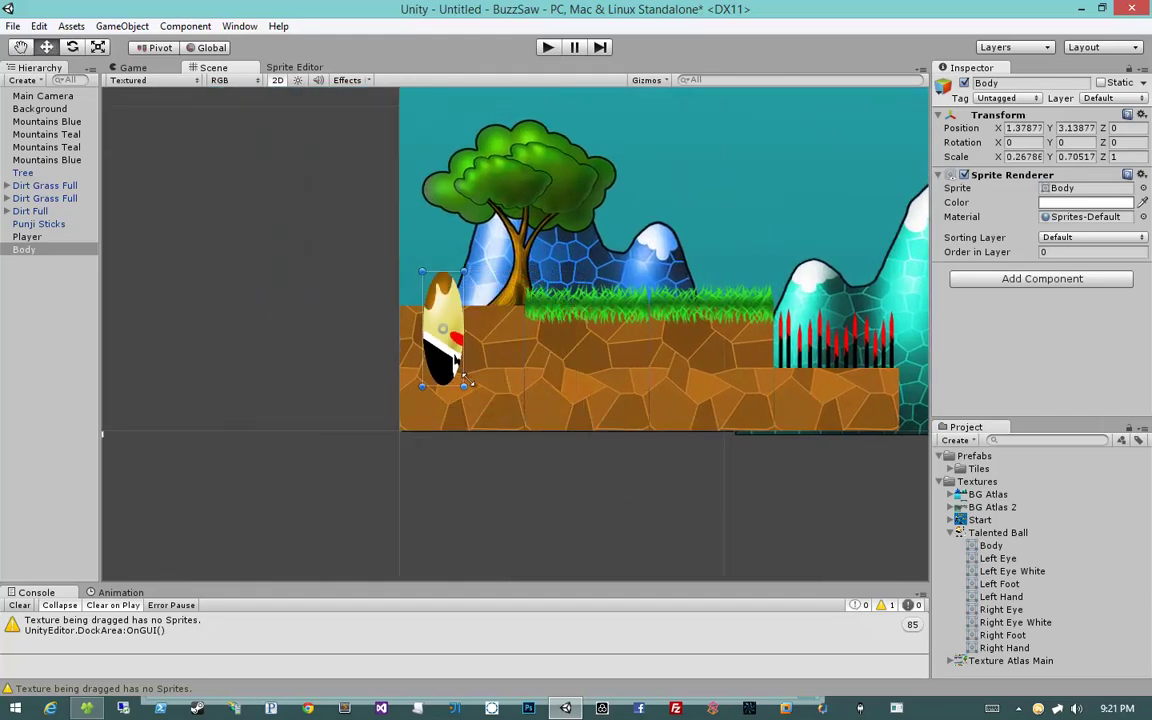
pyautogui.hotkey('ctrl', 'z')
pyautogui.moveTo(503, 433)
pyautogui.keyDown('shift'); pyautogui.mouseDown()
pyautogui.moveTo(522, 315)
pyautogui.moveTo(462, 382)
pyautogui.mouseUp(); pyautogui.keyUp('shift')
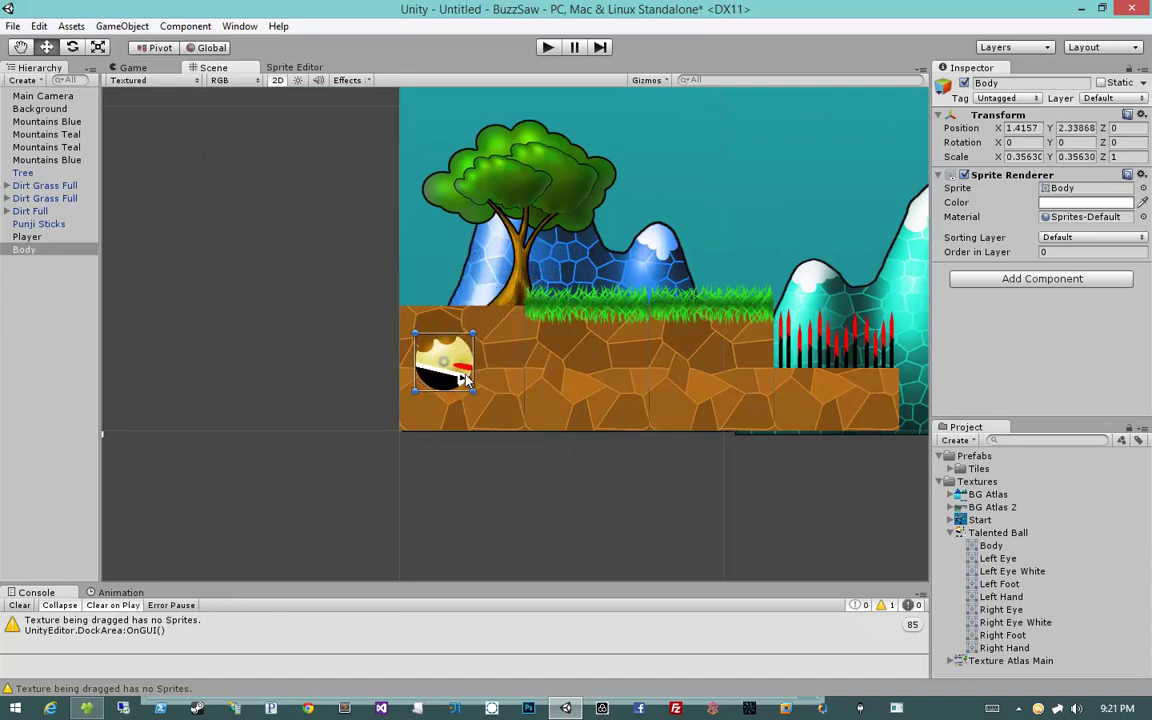
# Set Body's position to X 0, Y 0 and fine-tune its size.
pyautogui.click(1030, 128)
pyautogui.write('0')
pyautogui.press('Tab')
pyautogui.write('0')
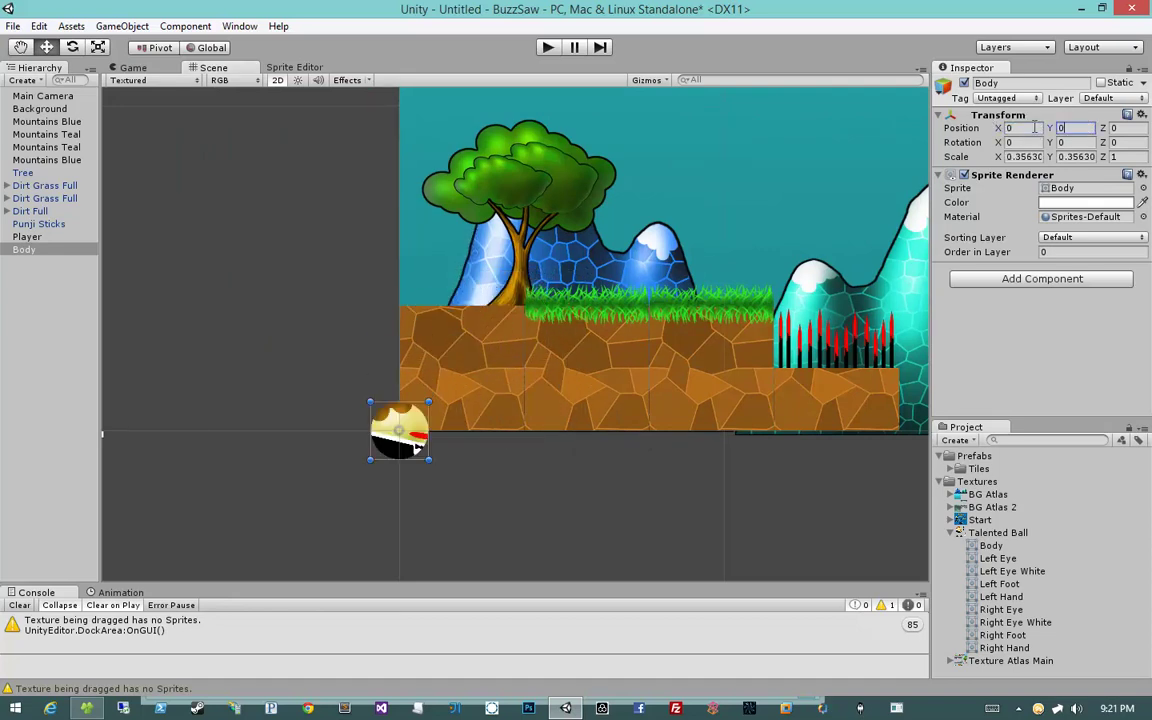
pyautogui.press('Tab')
pyautogui.scroll(2, 598, 474)
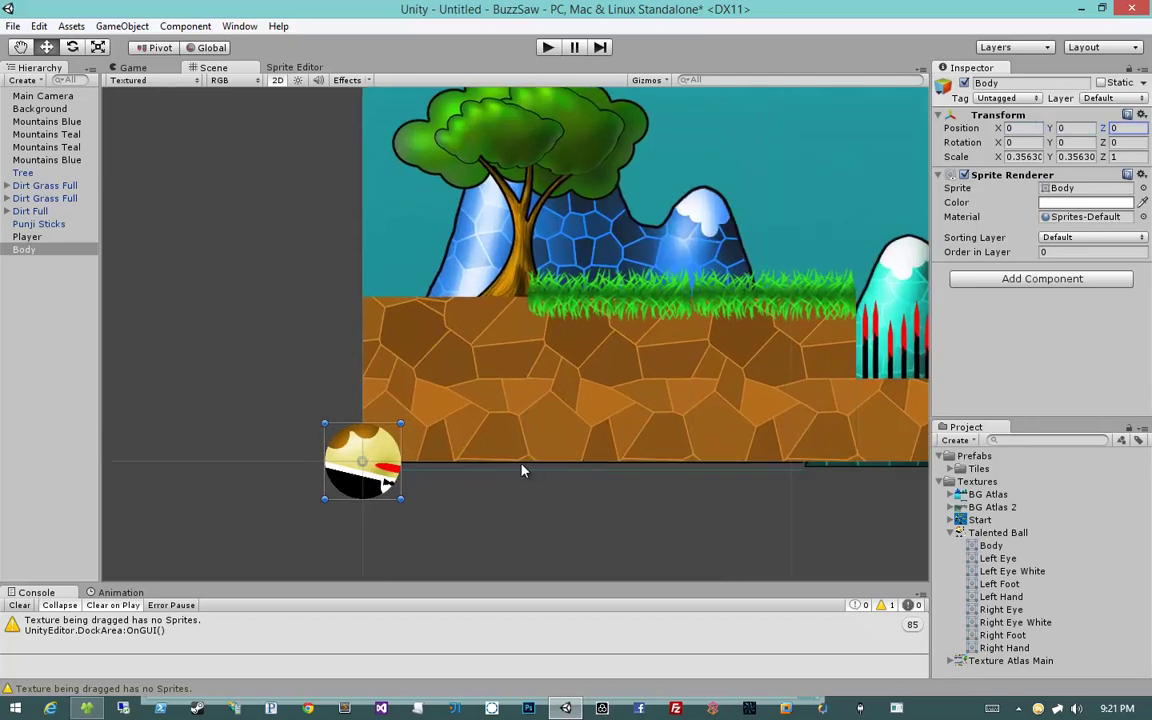
pyautogui.moveTo(494, 410); pyautogui.dragTo(524, 410)
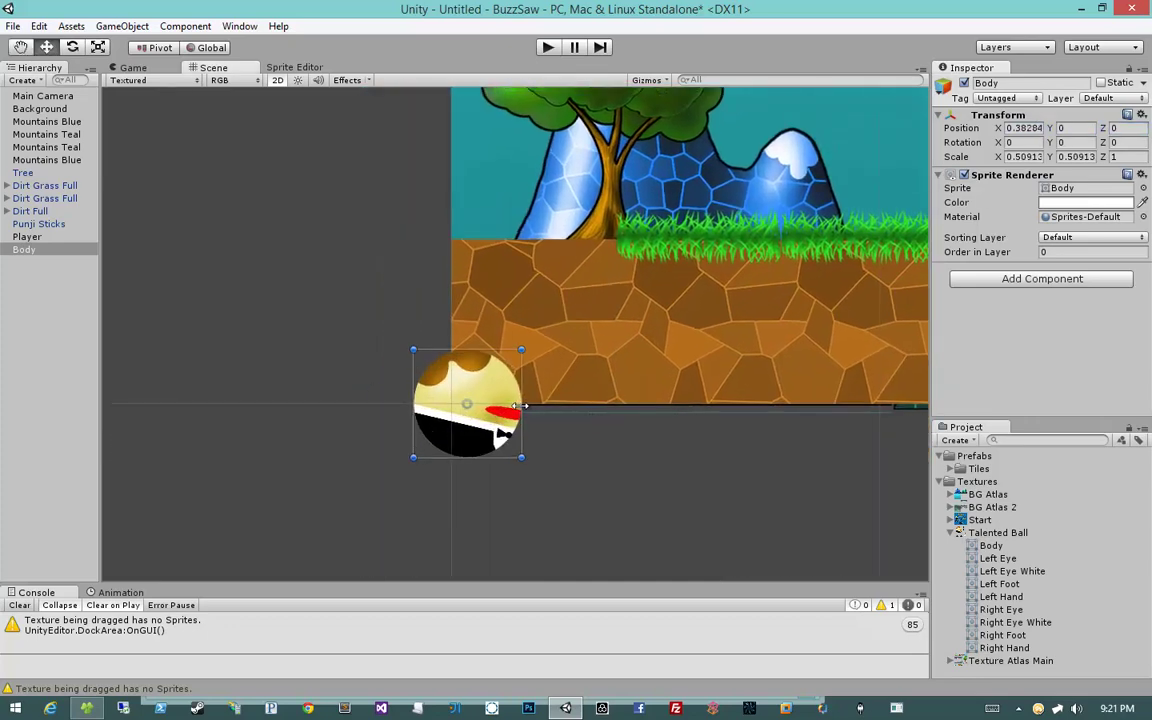
pyautogui.moveTo(519, 351); pyautogui.dragTo(511, 355)
pyautogui.click(1024, 128)
pyautogui.write('0')
pyautogui.press('Tab')
pyautogui.write('0')
pyautogui.press('Tab')
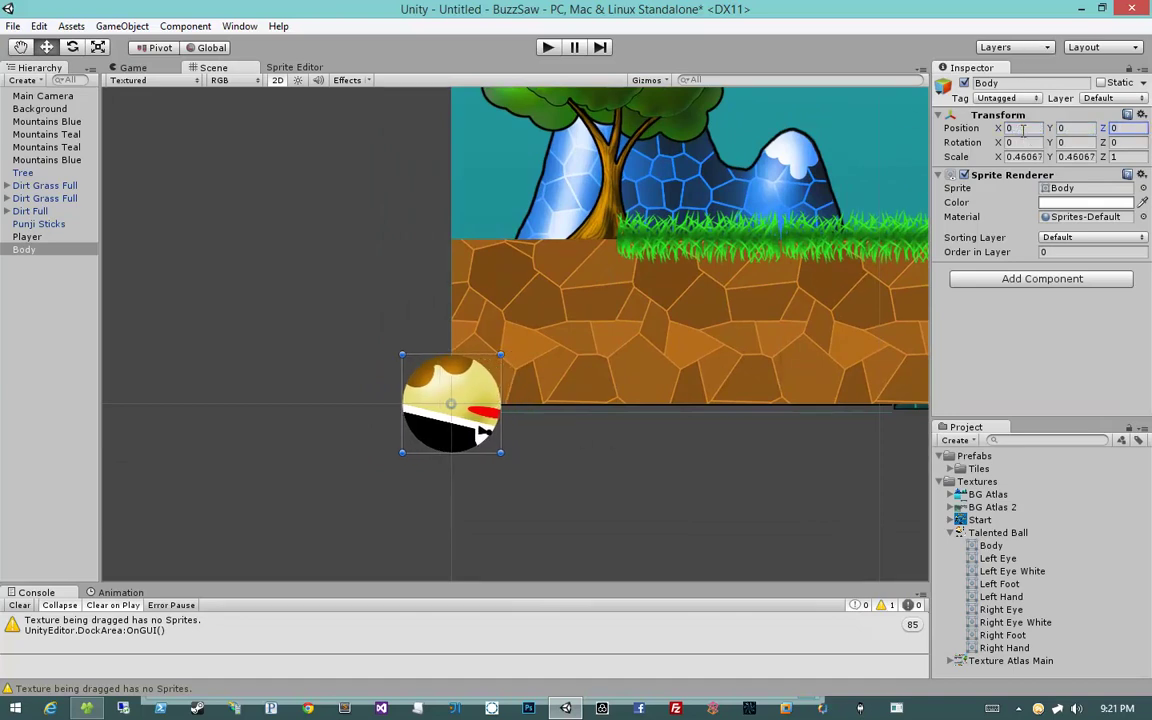
# Make Body a child of Player and nudge Player slightly right.
pyautogui.moveTo(34, 252); pyautogui.dragTo(30, 236)
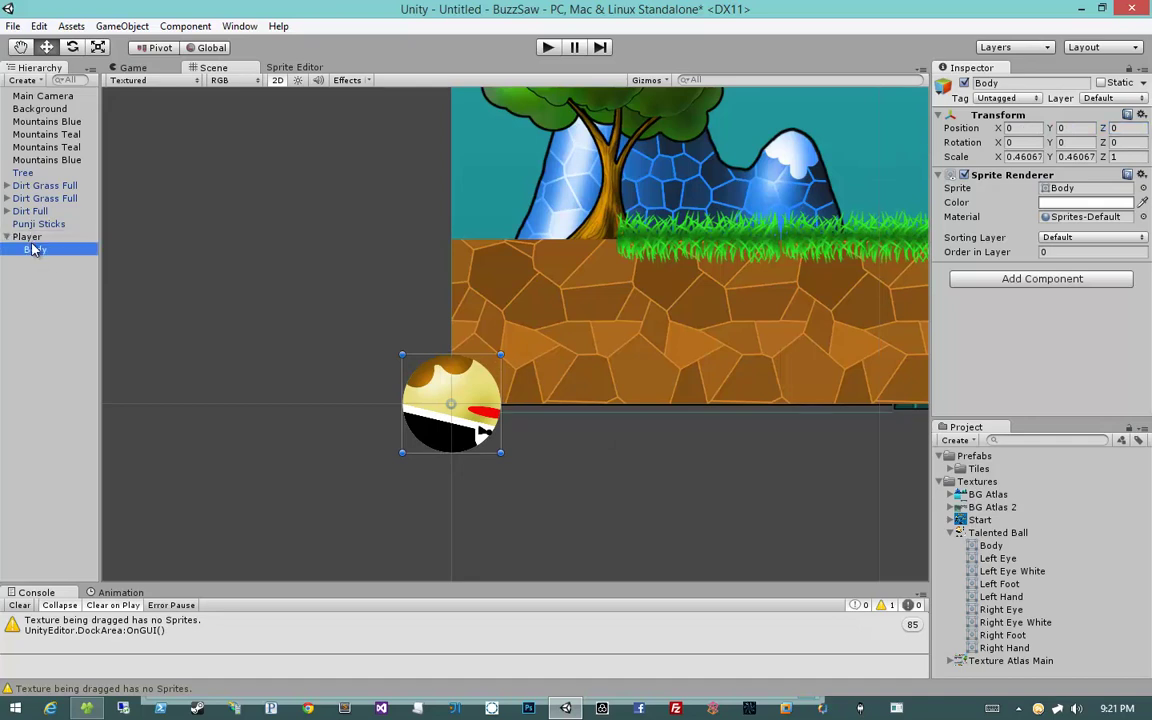
pyautogui.click(27, 236)
pyautogui.moveTo(503, 407)
pyautogui.mouseDown()
pyautogui.moveTo(565, 508)
pyautogui.moveTo(545, 484)
pyautogui.mouseUp()
pyautogui.click(532, 465)
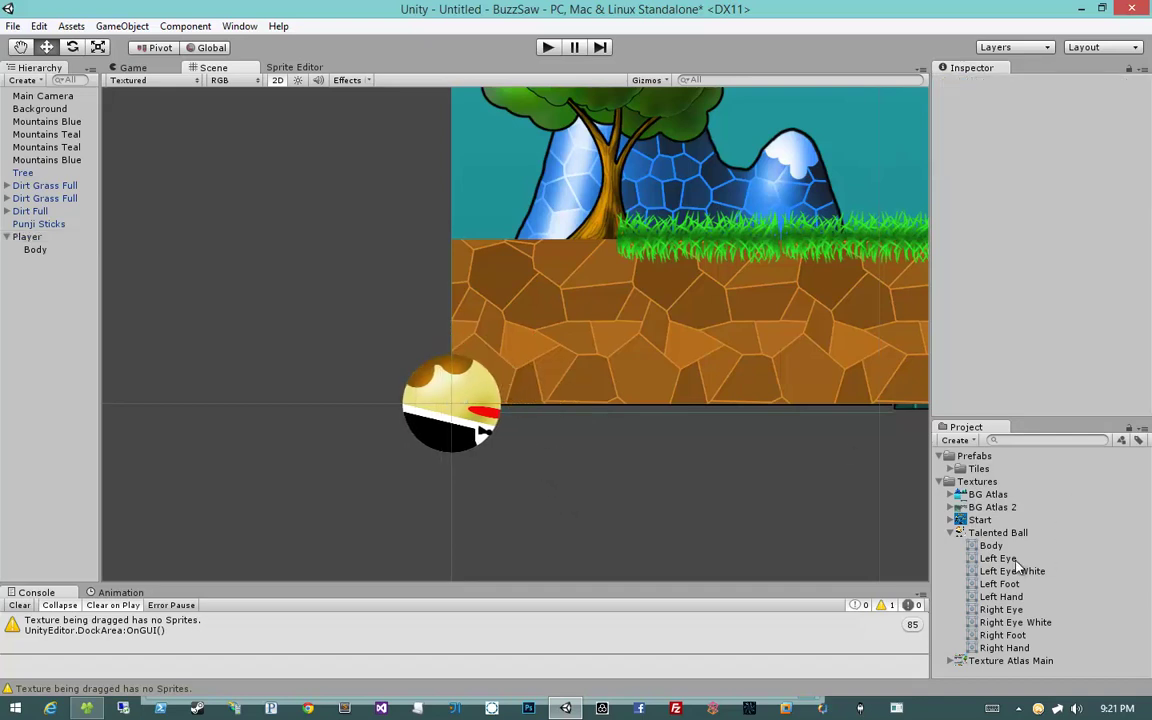
# Delete the stray Left Eye sprite dropped on the ball and reselect Body.
pyautogui.moveTo(488, 412); pyautogui.dragTo(477, 408)
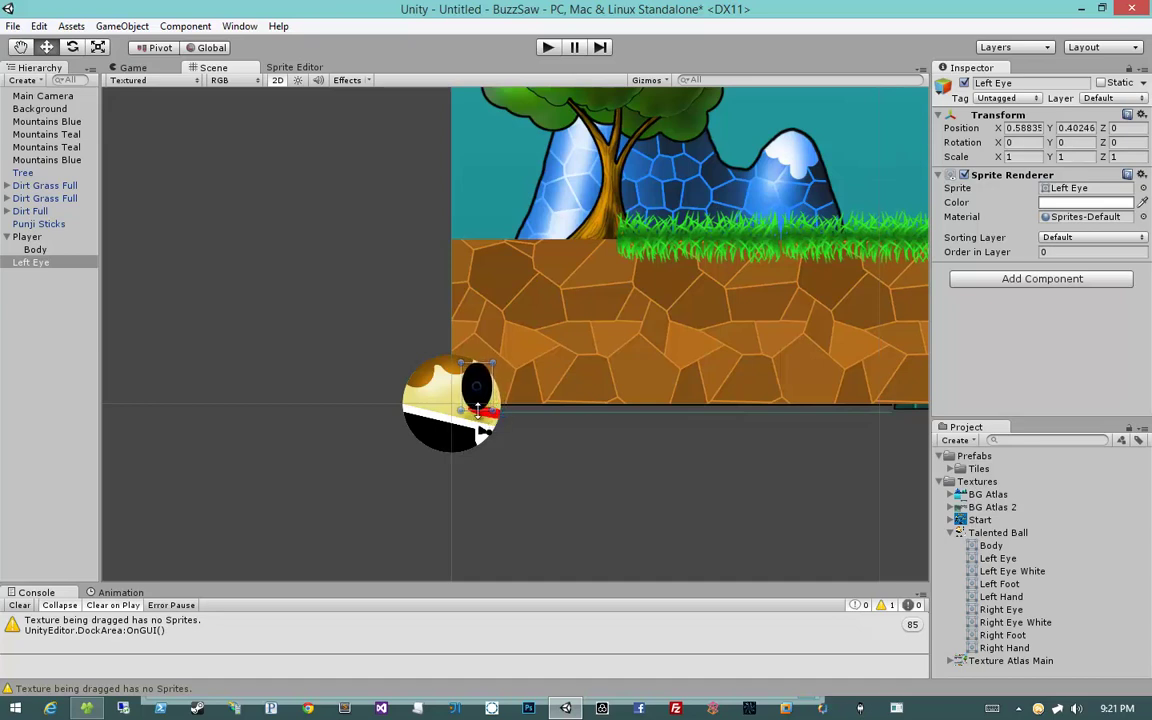
pyautogui.press('Delete')
pyautogui.click(30, 237)
pyautogui.click(430, 358)
pyautogui.moveTo(430, 352); pyautogui.dragTo(295, 345)
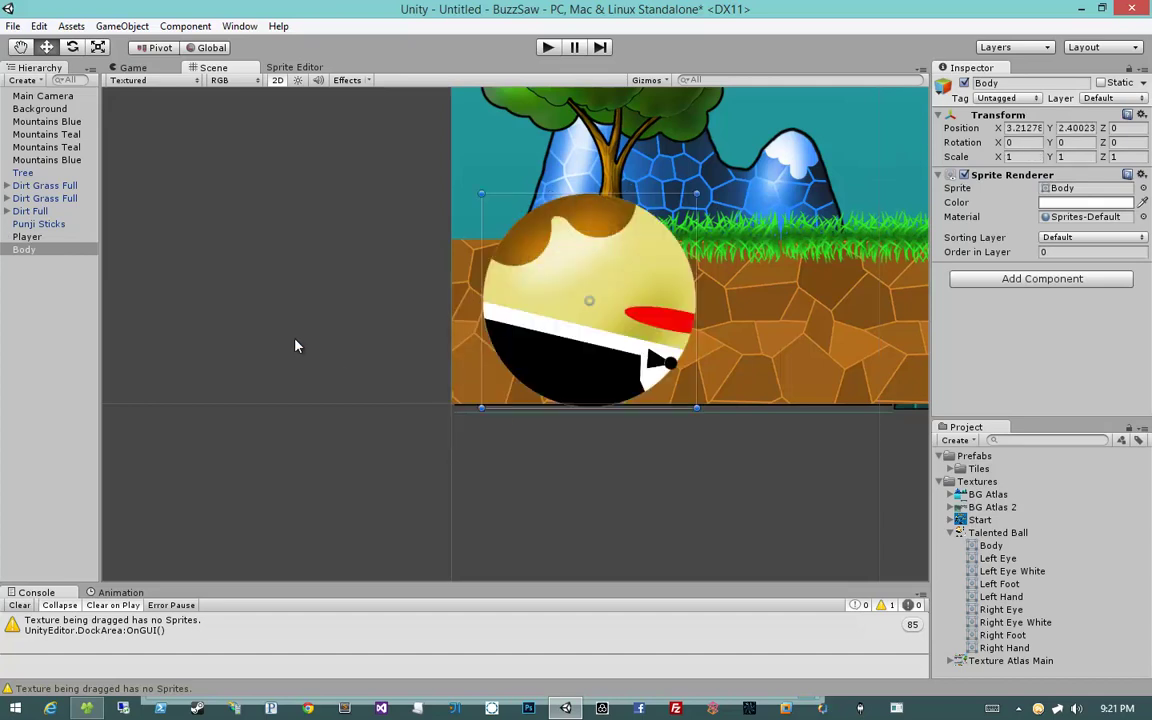
# Reset Body's position to X 0, Y 0 and frame the ball in view.
pyautogui.click(1022, 128)
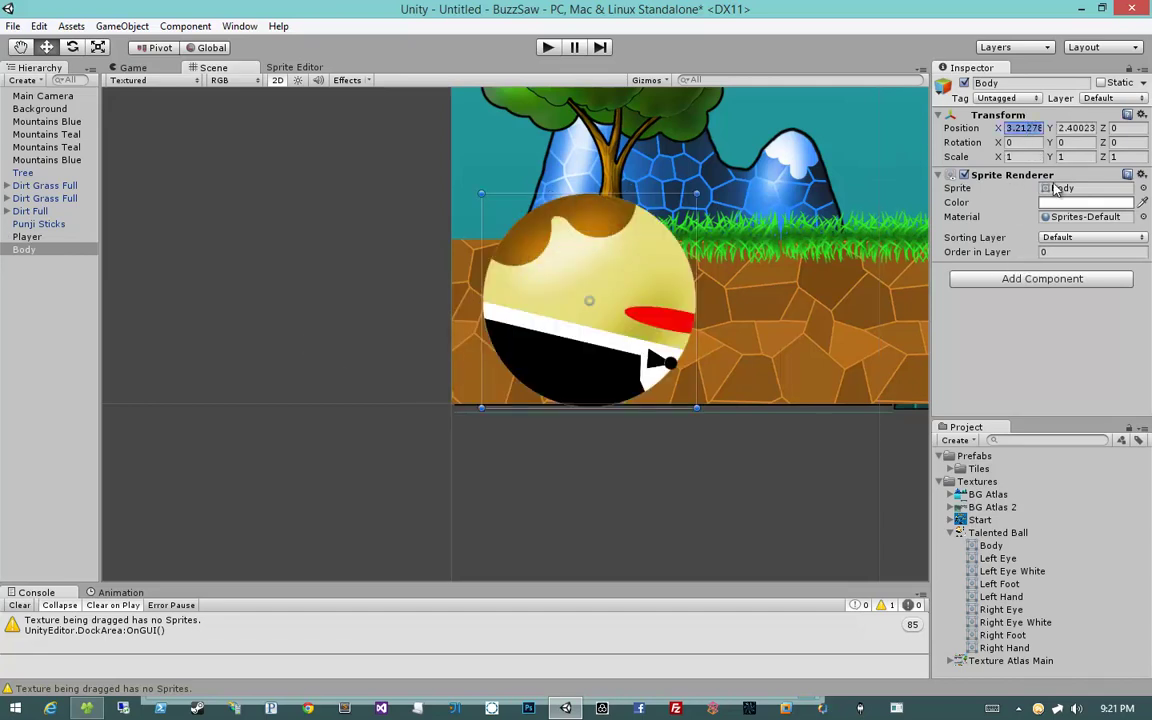
pyautogui.write('0')
pyautogui.press('Tab')
pyautogui.write('0')
pyautogui.press('Tab')
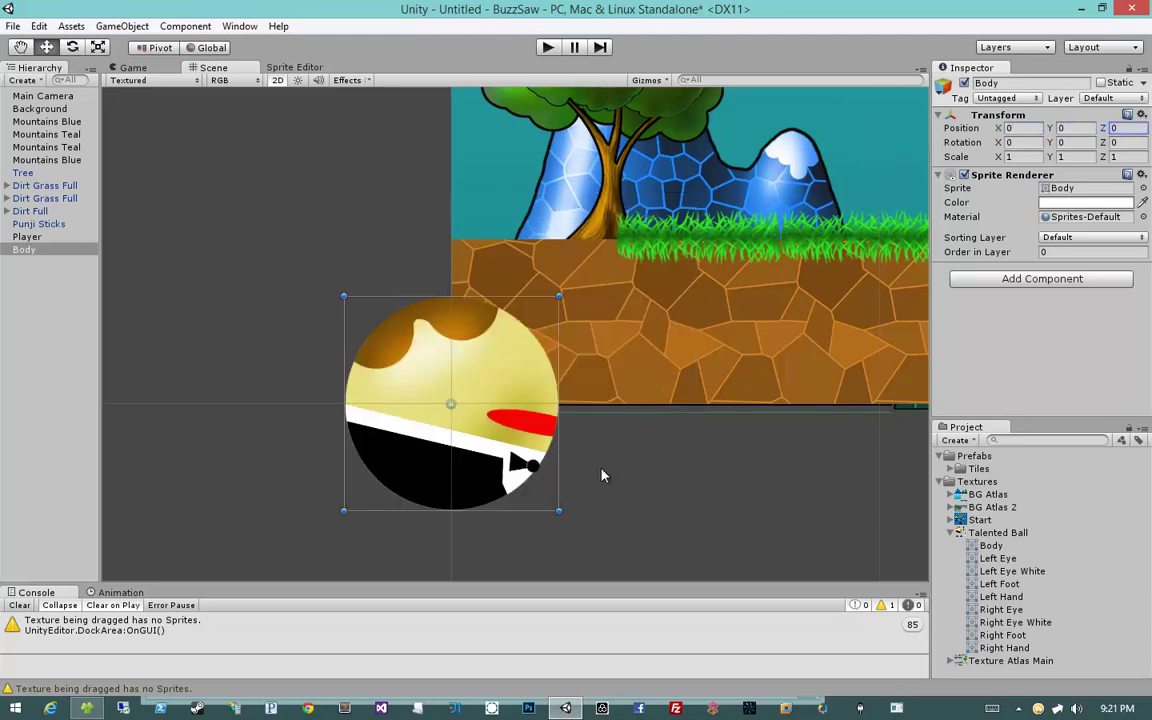
pyautogui.moveTo(540, 420); pyautogui.dragTo(559, 392, button='middle')
pyautogui.scroll(-2, 559, 392)
pyautogui.click(688, 439)
pyautogui.click(527, 360)
pyautogui.scroll(1, 630, 429)
pyautogui.scroll(2, 656, 429)
pyautogui.moveTo(656, 429)
pyautogui.mouseDown(button='middle')
pyautogui.moveTo(605, 435)
pyautogui.moveTo(687, 442)
pyautogui.mouseUp(button='middle')
pyautogui.scroll(-3, 605, 435)
# Drop the Left Eye and Right Eye sprites onto the ball.
pyautogui.moveTo(1003, 563); pyautogui.dragTo(560, 349)
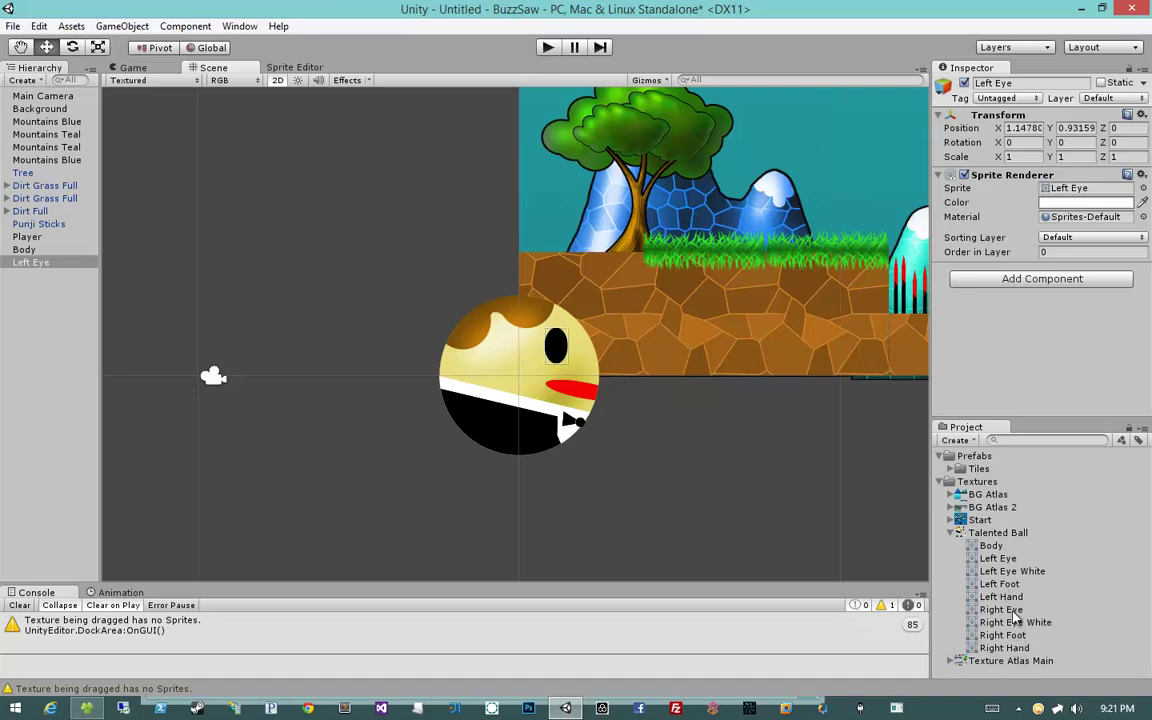
pyautogui.moveTo(1001, 609)
pyautogui.mouseDown()
pyautogui.moveTo(588, 350)
pyautogui.moveTo(555, 345)
pyautogui.moveTo(663, 368)
pyautogui.mouseUp()
pyautogui.moveTo(590, 363); pyautogui.dragTo(554, 348)
pyautogui.moveTo(666, 380); pyautogui.dragTo(584, 362)
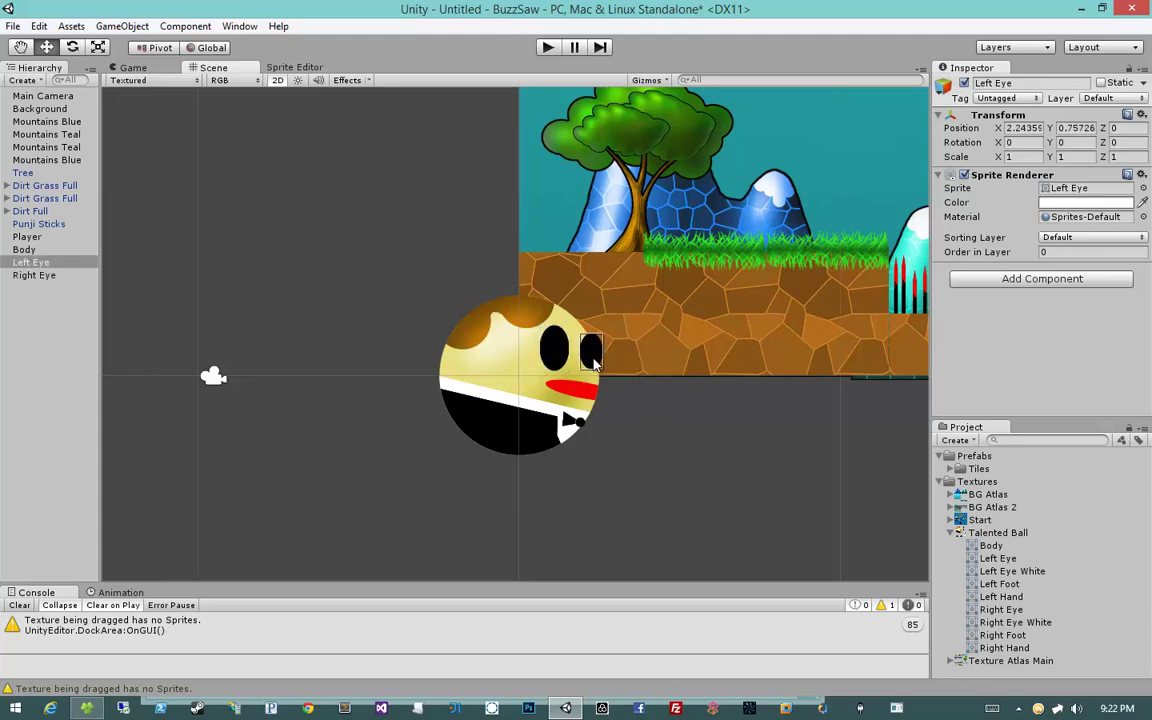
pyautogui.click(625, 424)
pyautogui.moveTo(639, 442); pyautogui.dragTo(695, 447, button='middle')
pyautogui.scroll(3, 591, 468)
pyautogui.scroll(2, 620, 447)
# Nudge the left-hand eye up and left to line up both eyes.
pyautogui.click(508, 350)
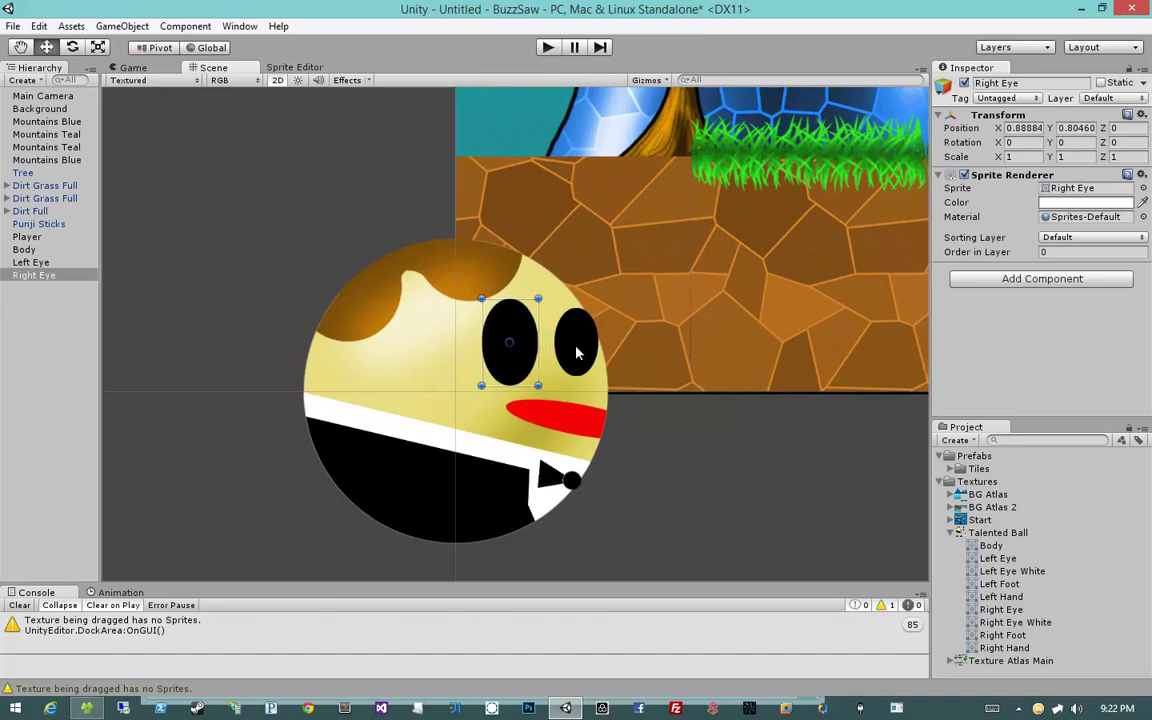
pyautogui.moveTo(575, 345); pyautogui.dragTo(567, 340)
pyautogui.click(509, 347)
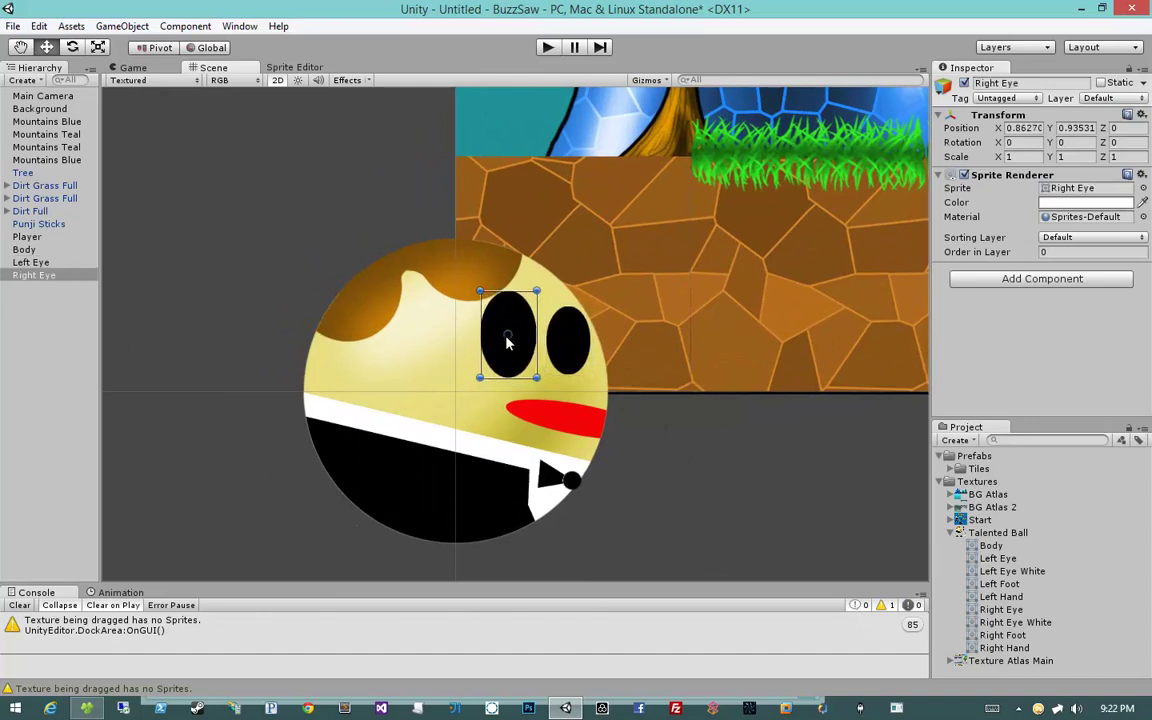
pyautogui.click(632, 432)
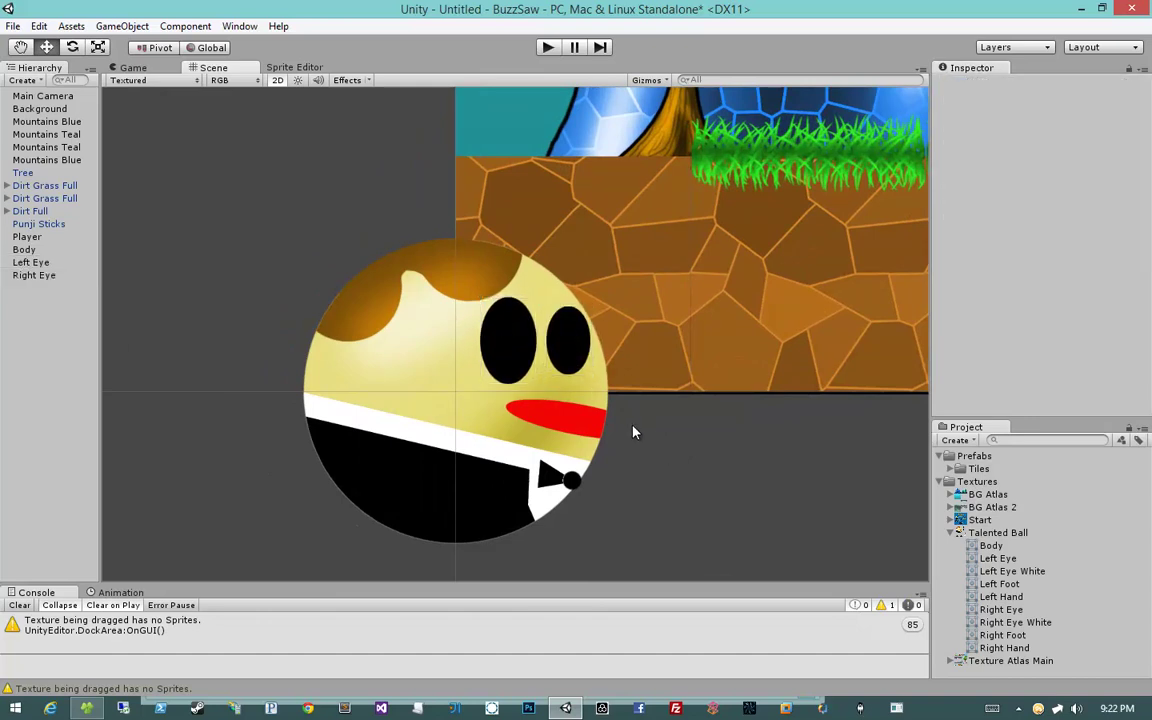
pyautogui.scroll(-1, 632, 432)
pyautogui.scroll(-2, 632, 432)
pyautogui.scroll(1, 630, 430)
pyautogui.scroll(2, 630, 430)
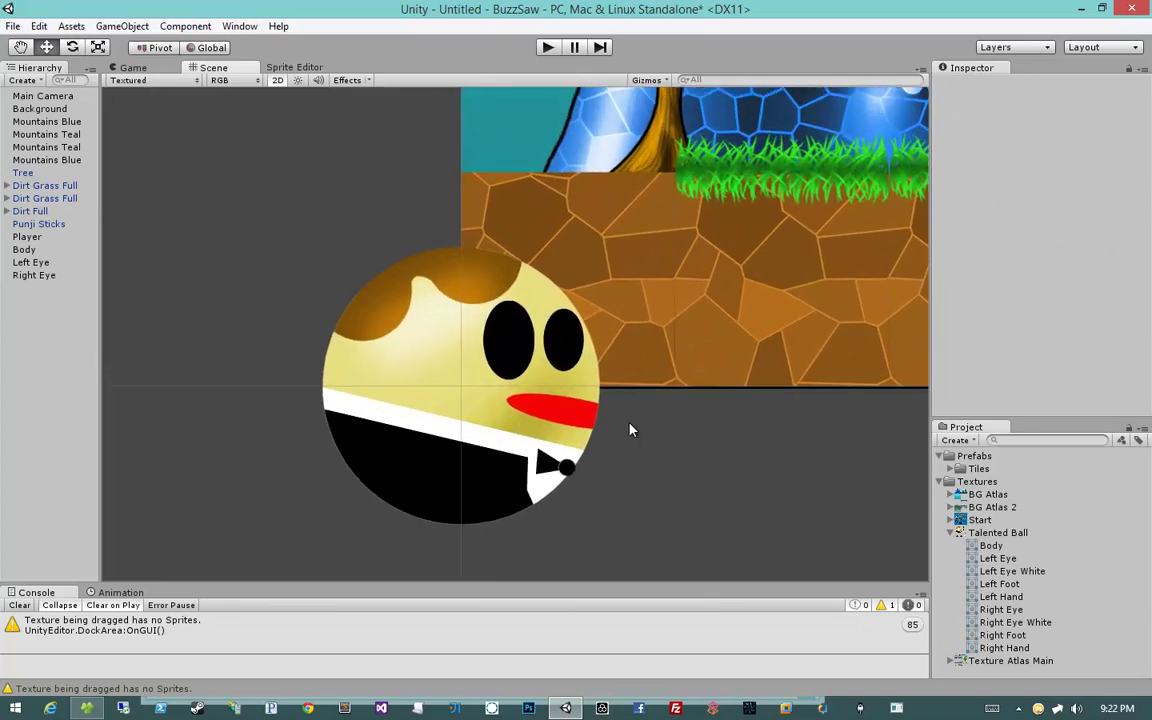
# Select both eyes and rotate them about 15 degrees.
pyautogui.click(530, 354)
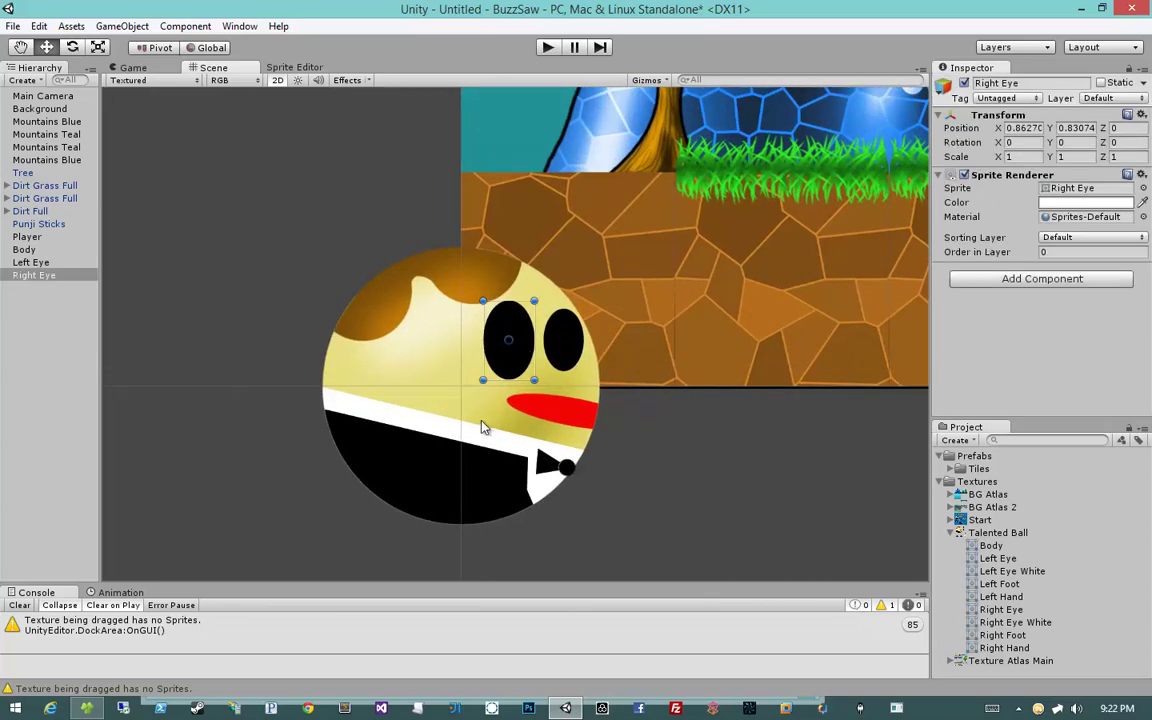
pyautogui.click(483, 432)
pyautogui.click(516, 338)
pyautogui.keyDown('shift'); pyautogui.click(575, 350); pyautogui.keyUp('shift')
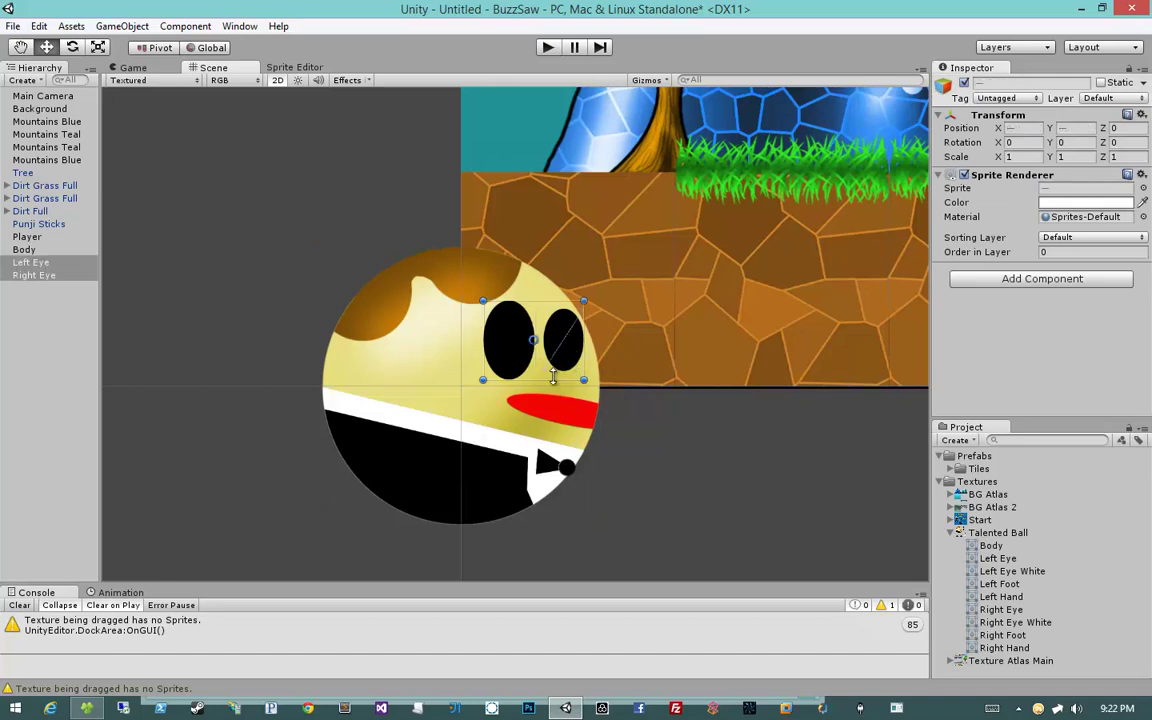
pyautogui.press('r')
pyautogui.press('e')
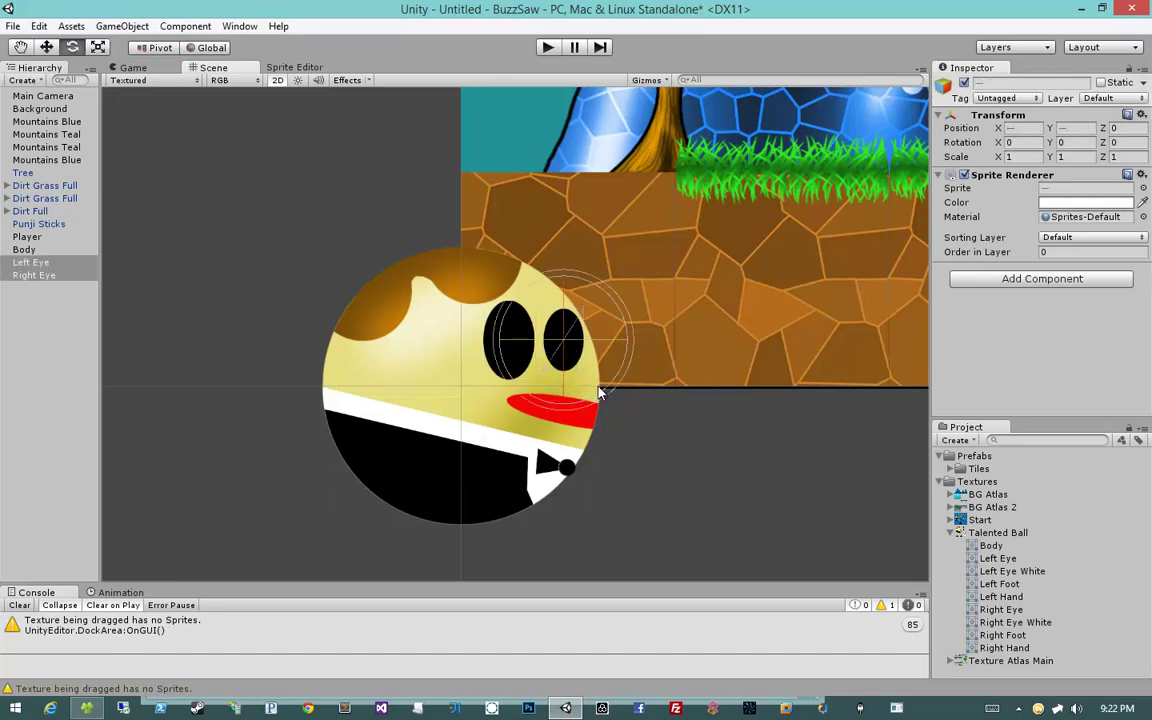
pyautogui.moveTo(604, 386); pyautogui.dragTo(632, 355)
# Click through the Left Eye, Right Eye and Body to check their placement.
pyautogui.click(657, 492)
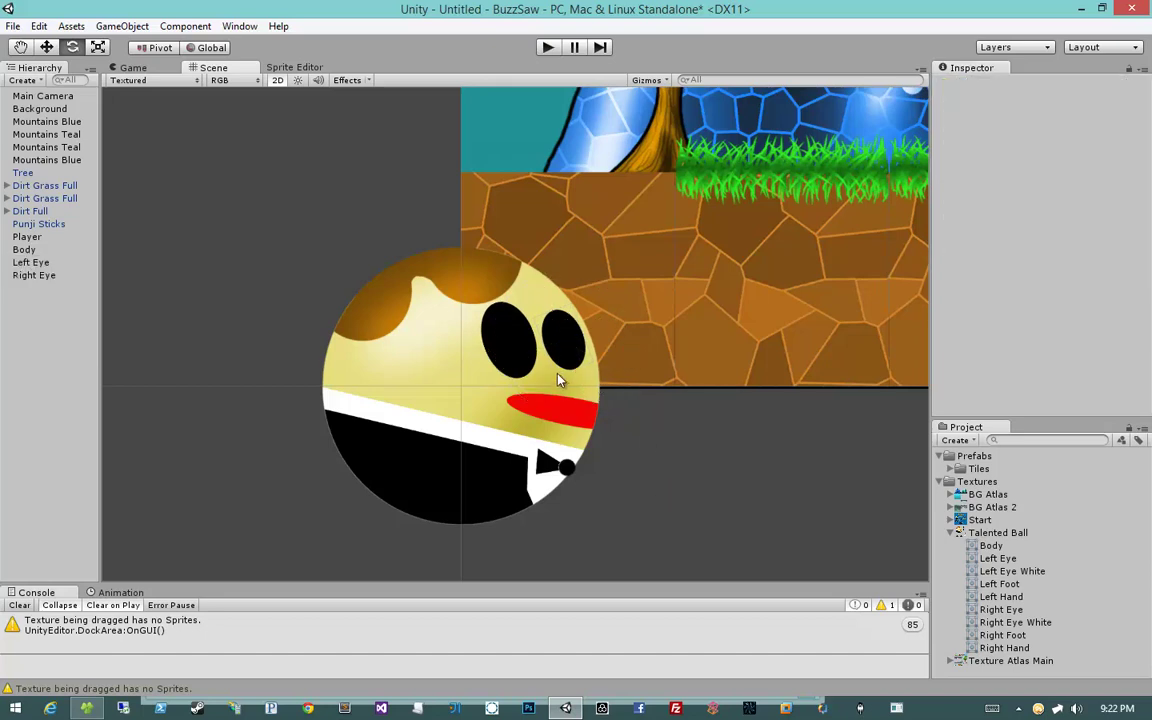
pyautogui.click(505, 340)
pyautogui.click(404, 386)
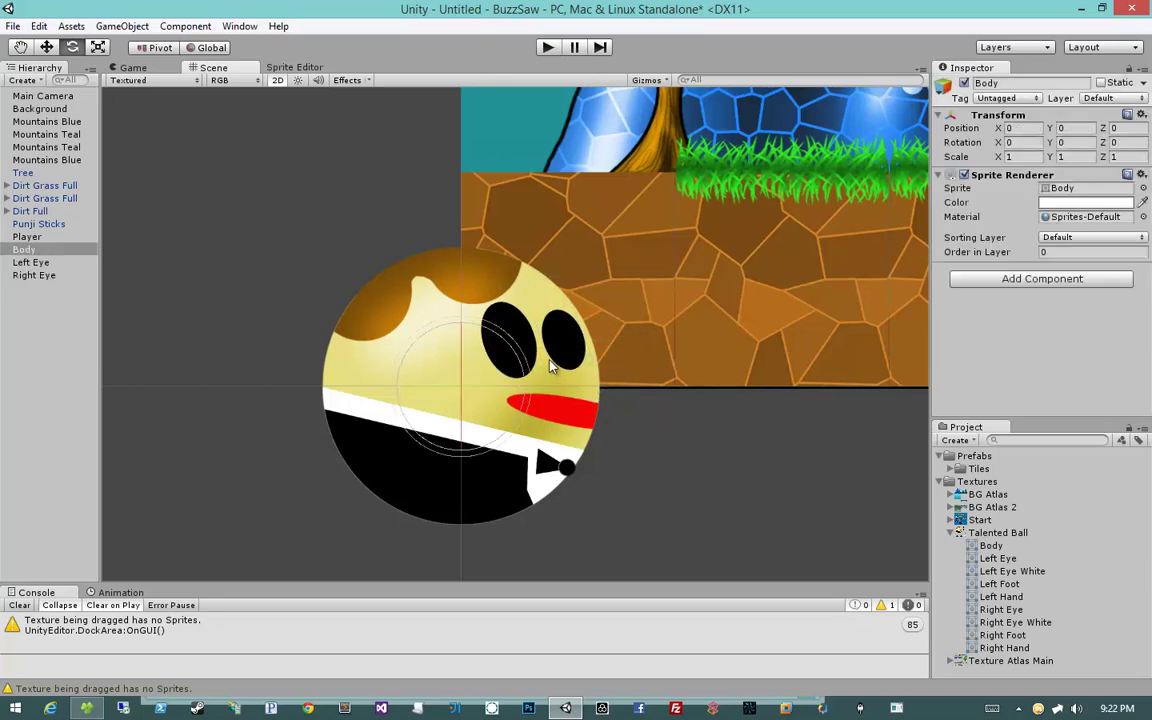
pyautogui.click(676, 489)
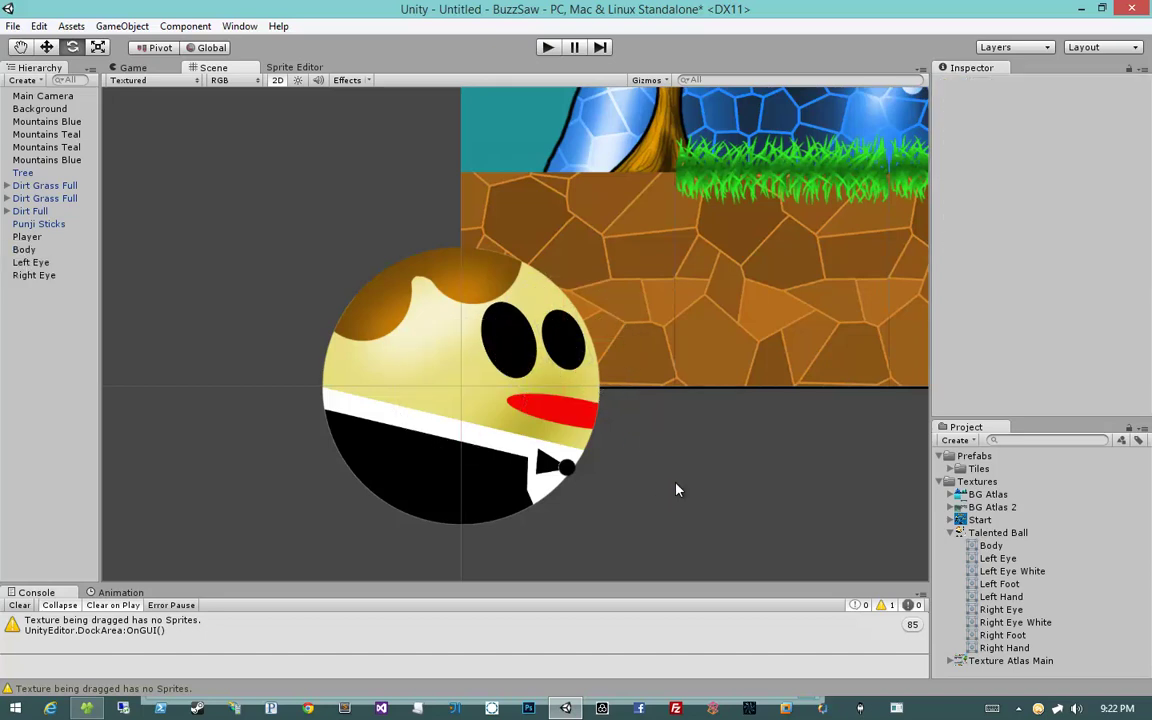
pyautogui.click(496, 334)
pyautogui.click(424, 362)
pyautogui.click(255, 367)
# Place the Left Eye White in the left eye and tilt it to match.
pyautogui.moveTo(1010, 571)
pyautogui.mouseDown()
pyautogui.moveTo(527, 366)
pyautogui.moveTo(509, 340)
pyautogui.mouseUp()
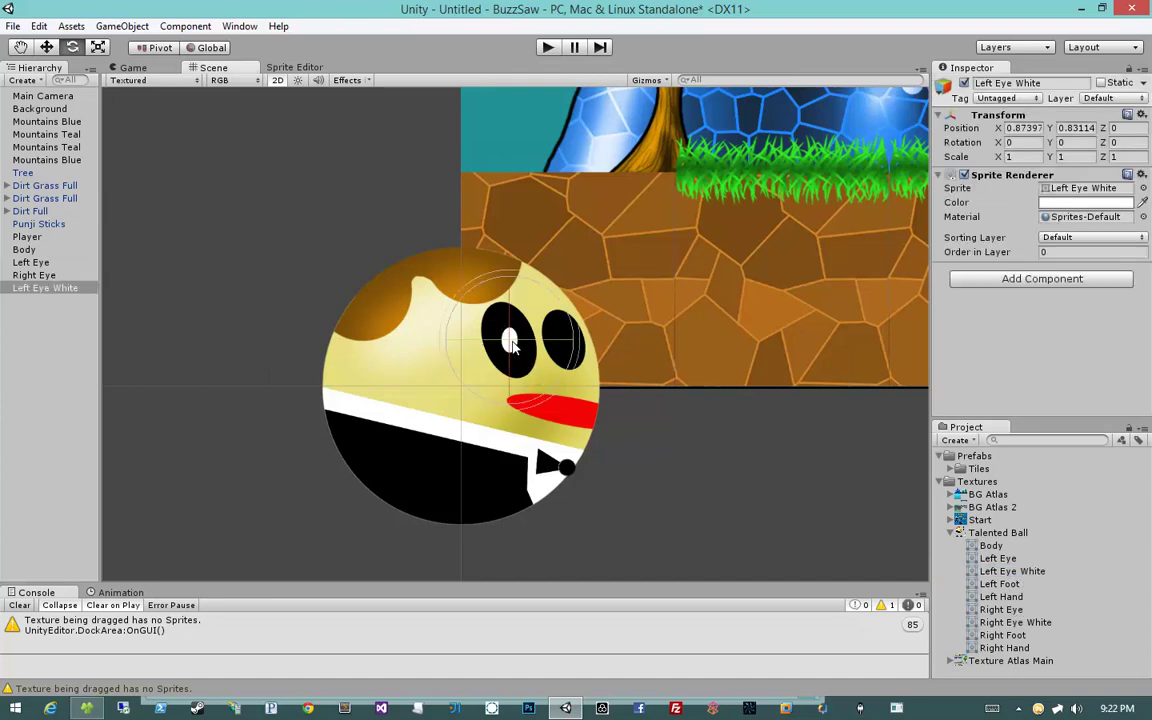
pyautogui.moveTo(577, 350); pyautogui.dragTo(755, 343)
pyautogui.hotkey('ctrl', 'z')
pyautogui.moveTo(485, 354)
pyautogui.keyDown('ctrl'); pyautogui.mouseDown()
pyautogui.moveTo(595, 365)
pyautogui.moveTo(580, 388)
pyautogui.mouseUp(); pyautogui.keyUp('ctrl')
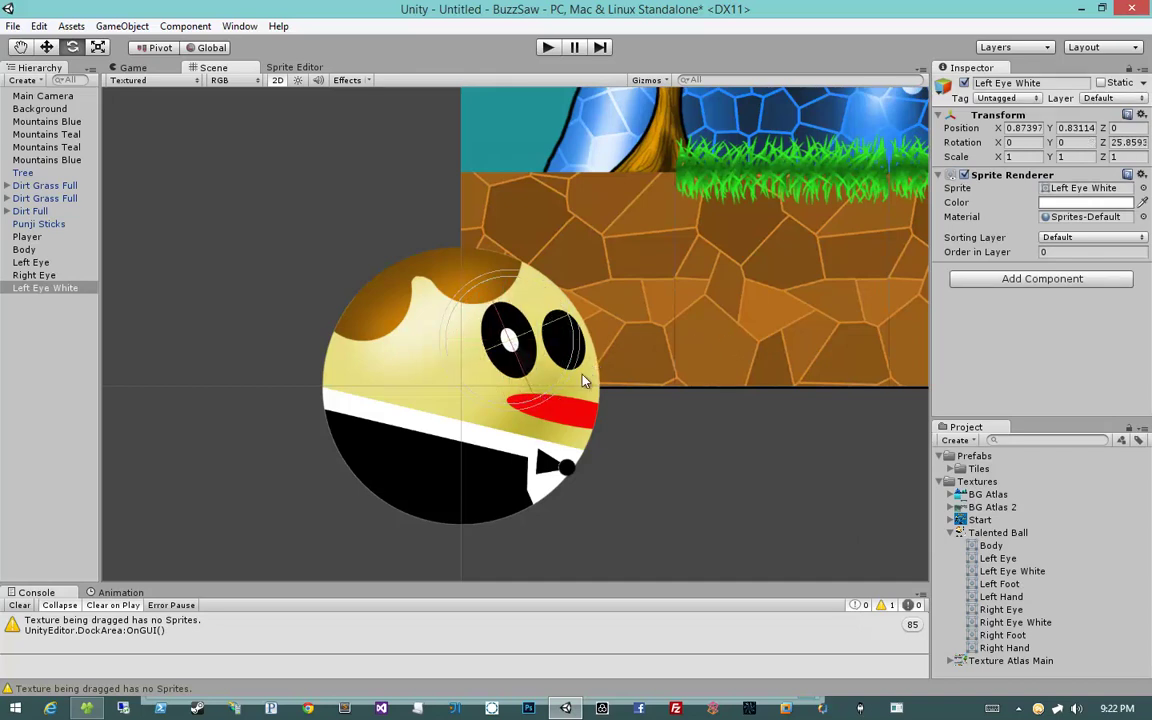
pyautogui.click(640, 452)
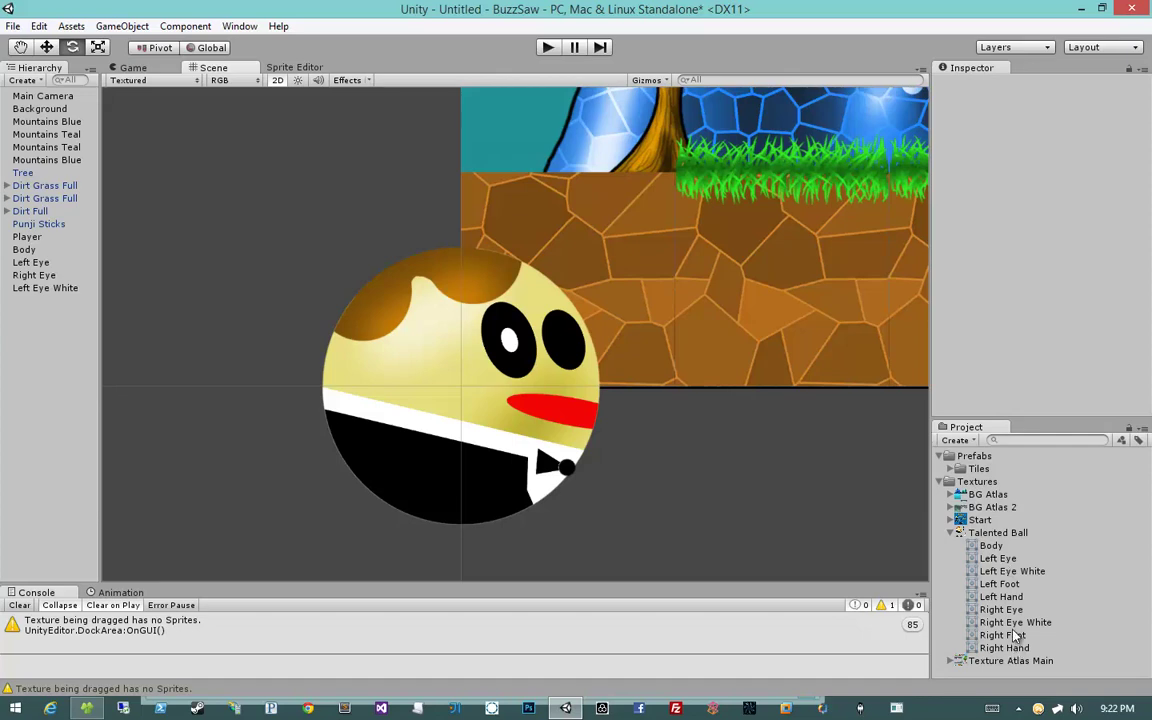
# Place the Right Eye White in the right eye and tilt it to match.
pyautogui.moveTo(677, 418); pyautogui.dragTo(565, 342)
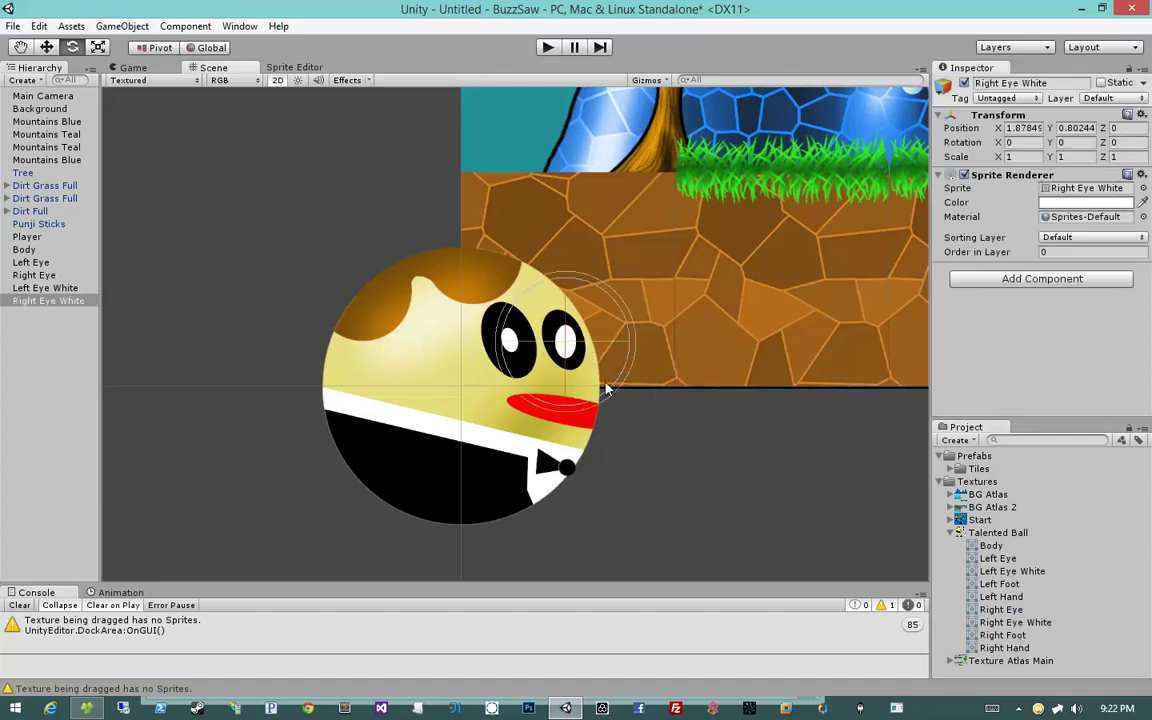
pyautogui.moveTo(598, 402); pyautogui.dragTo(657, 376)
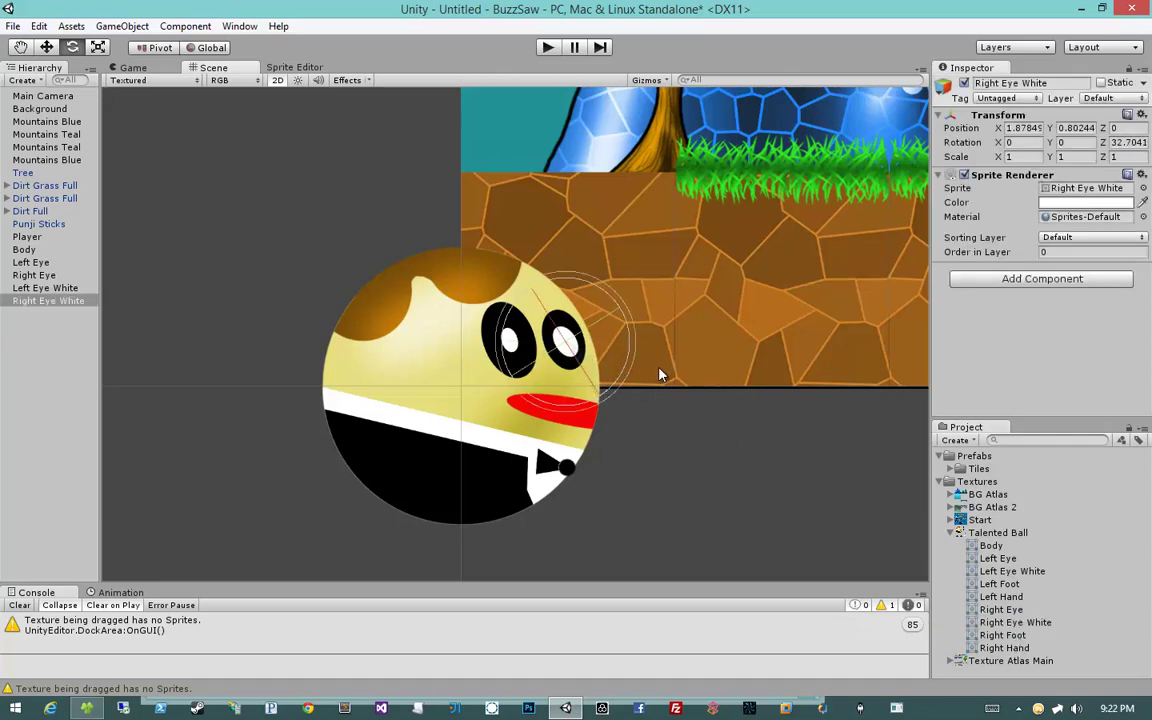
pyautogui.moveTo(590, 333)
pyautogui.mouseDown()
pyautogui.moveTo(517, 373)
pyautogui.moveTo(565, 342)
pyautogui.moveTo(510, 345)
pyautogui.mouseUp()
pyautogui.press('w')
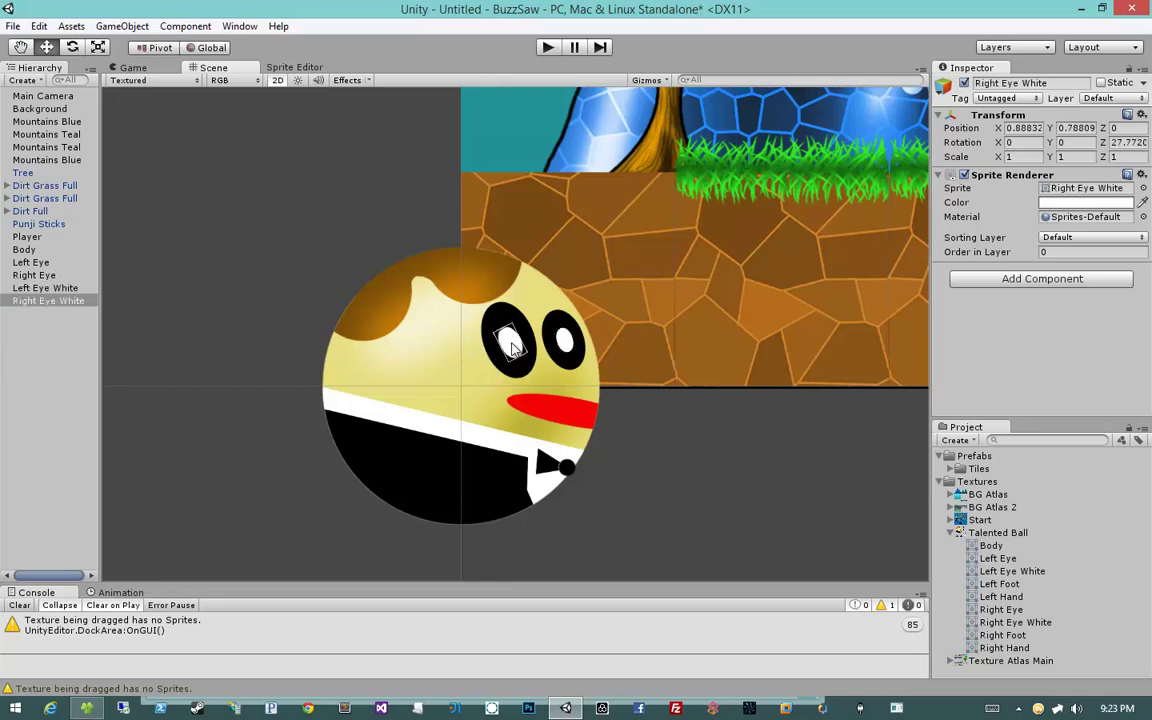
# Tilt the Left Eye White a little further, undoing an accidental move.
pyautogui.click(635, 417)
pyautogui.click(585, 381)
pyautogui.press('e')
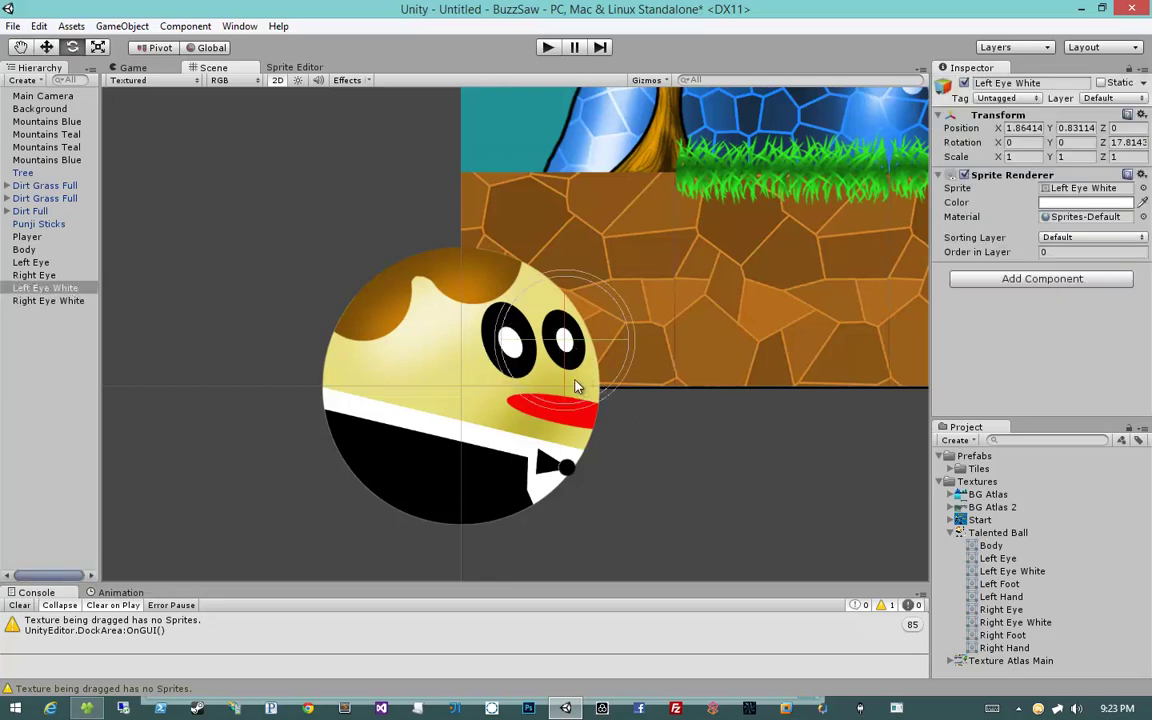
pyautogui.moveTo(600, 395); pyautogui.dragTo(612, 393)
pyautogui.press('w')
pyautogui.click(612, 393)
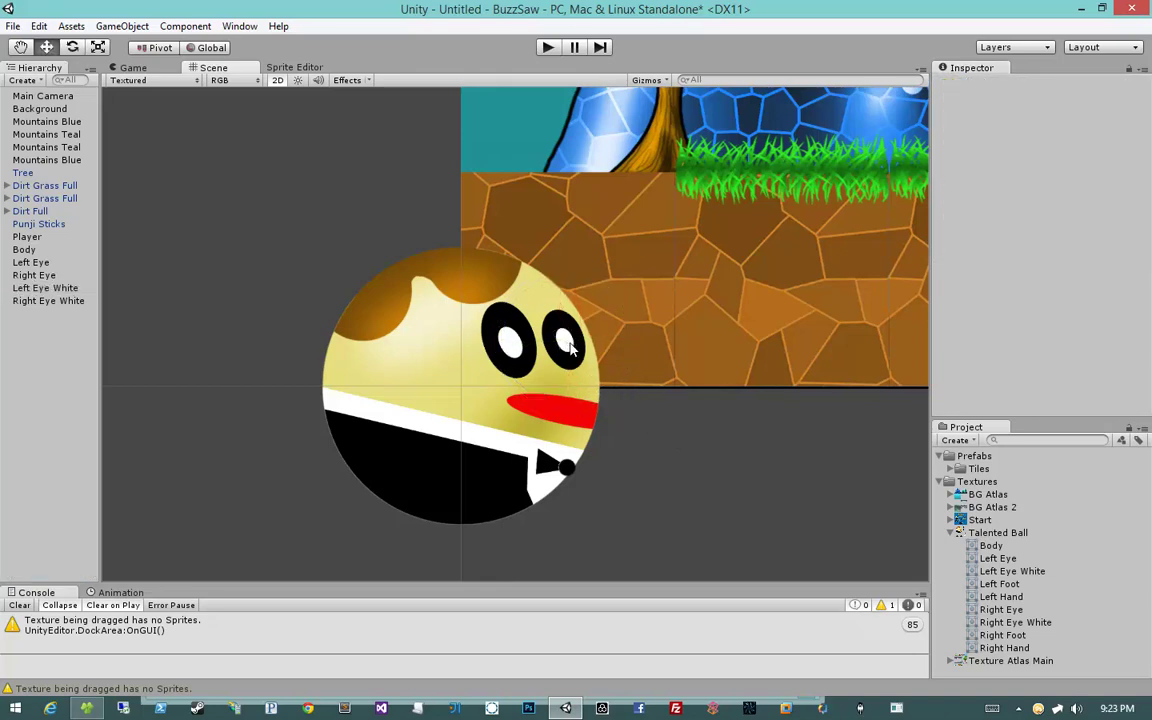
pyautogui.moveTo(567, 344); pyautogui.dragTo(594, 367)
pyautogui.hotkey('ctrl', 'z')
pyautogui.scroll(-3, 852, 492)
pyautogui.scroll(-1, 852, 492)
pyautogui.scroll(3, 852, 492)
pyautogui.scroll(1, 852, 492)
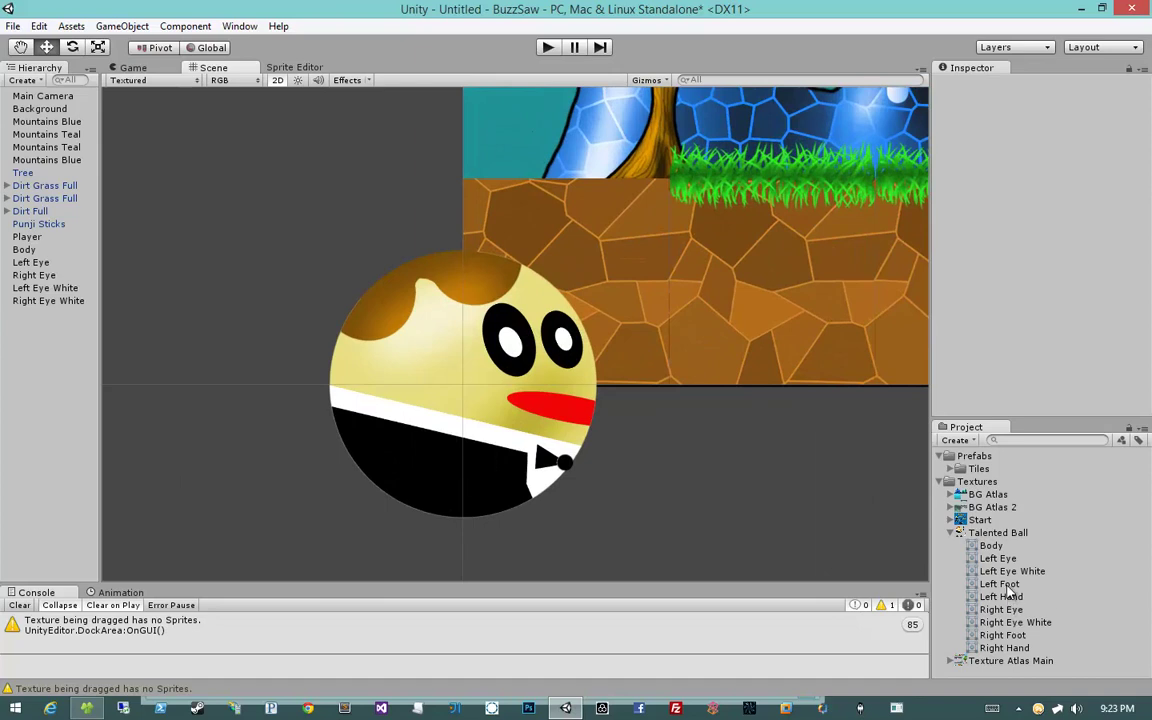
# Drop the Left Foot and Right Foot sprites below the ball.
pyautogui.moveTo(1005, 596)
pyautogui.mouseDown()
pyautogui.moveTo(383, 523)
pyautogui.moveTo(457, 523)
pyautogui.mouseUp()
pyautogui.click(573, 551)
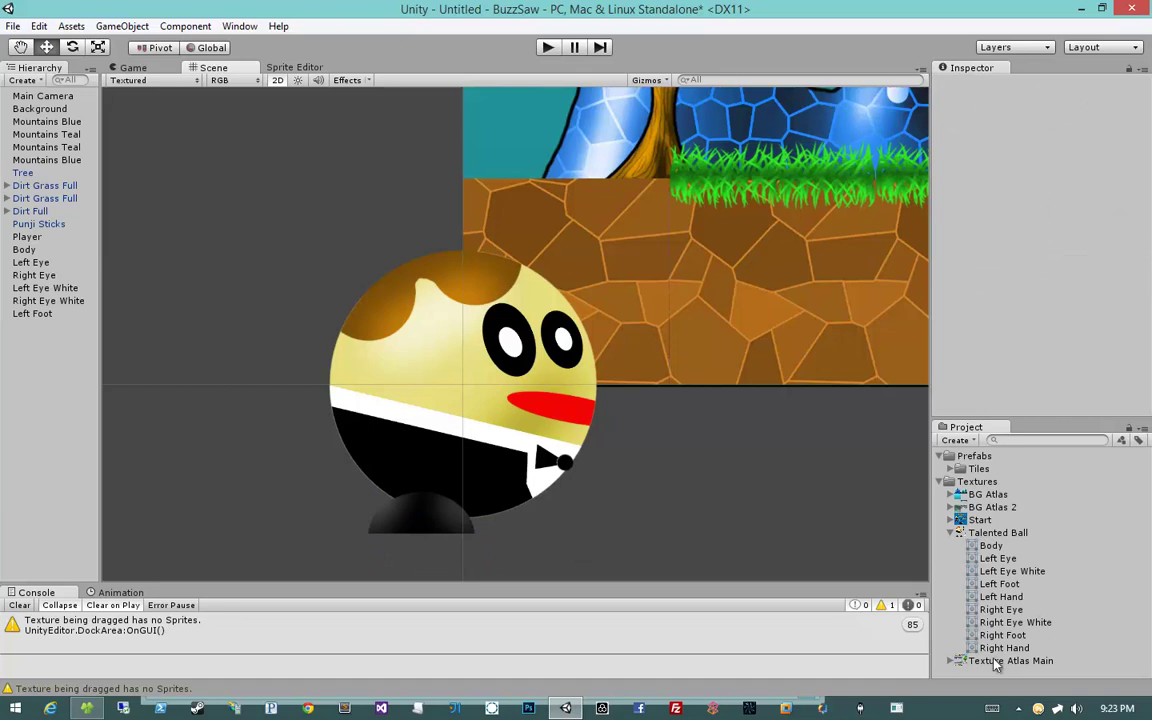
pyautogui.moveTo(1002, 635); pyautogui.dragTo(519, 547)
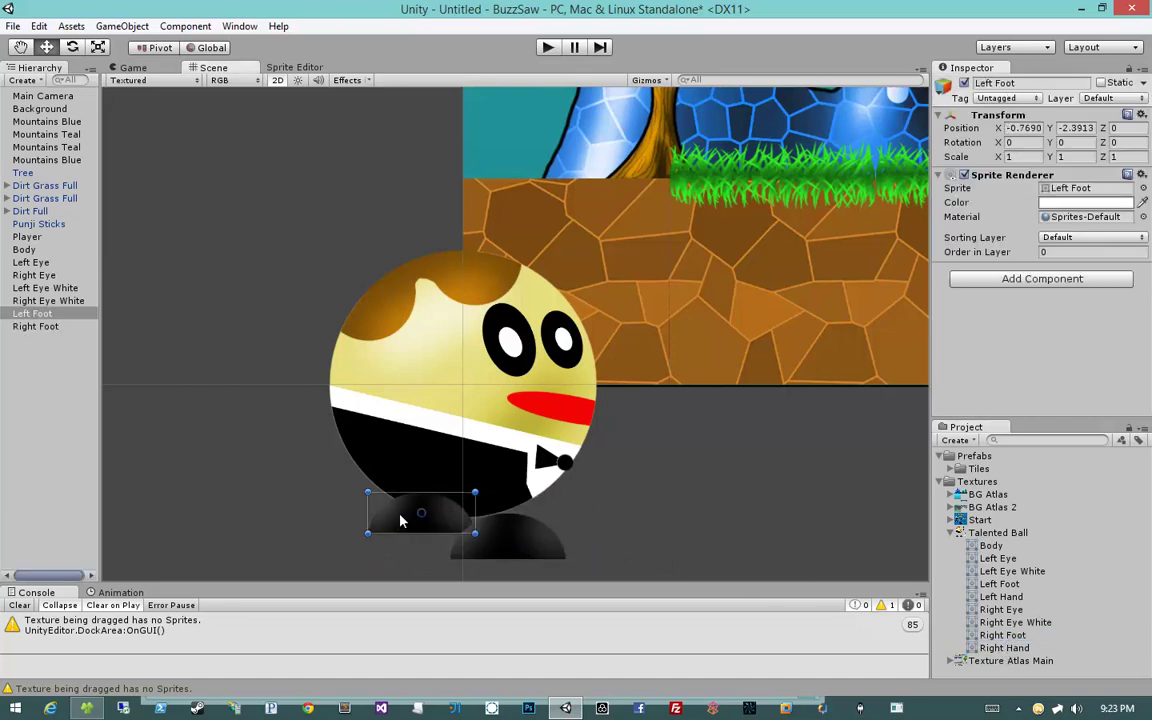
pyautogui.moveTo(424, 524)
pyautogui.mouseDown()
pyautogui.moveTo(584, 516)
pyautogui.moveTo(474, 532)
pyautogui.mouseUp()
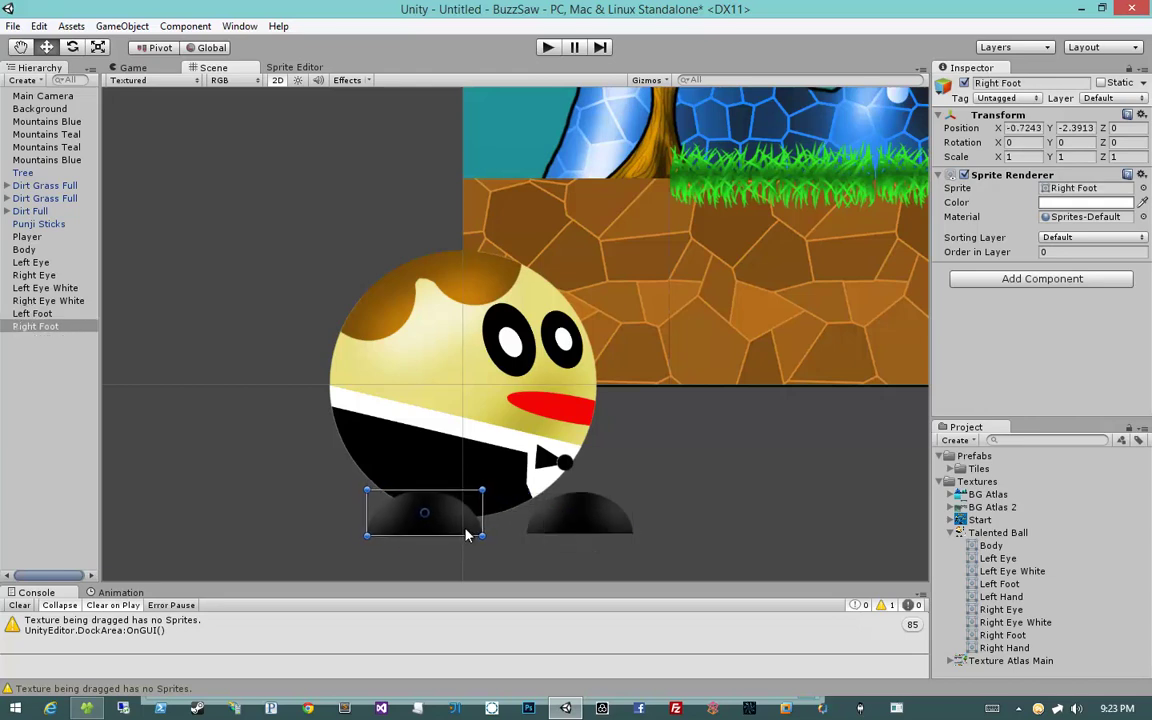
# Move the left foot beside the right foot under the body.
pyautogui.click(584, 535)
pyautogui.moveTo(599, 522); pyautogui.dragTo(541, 540)
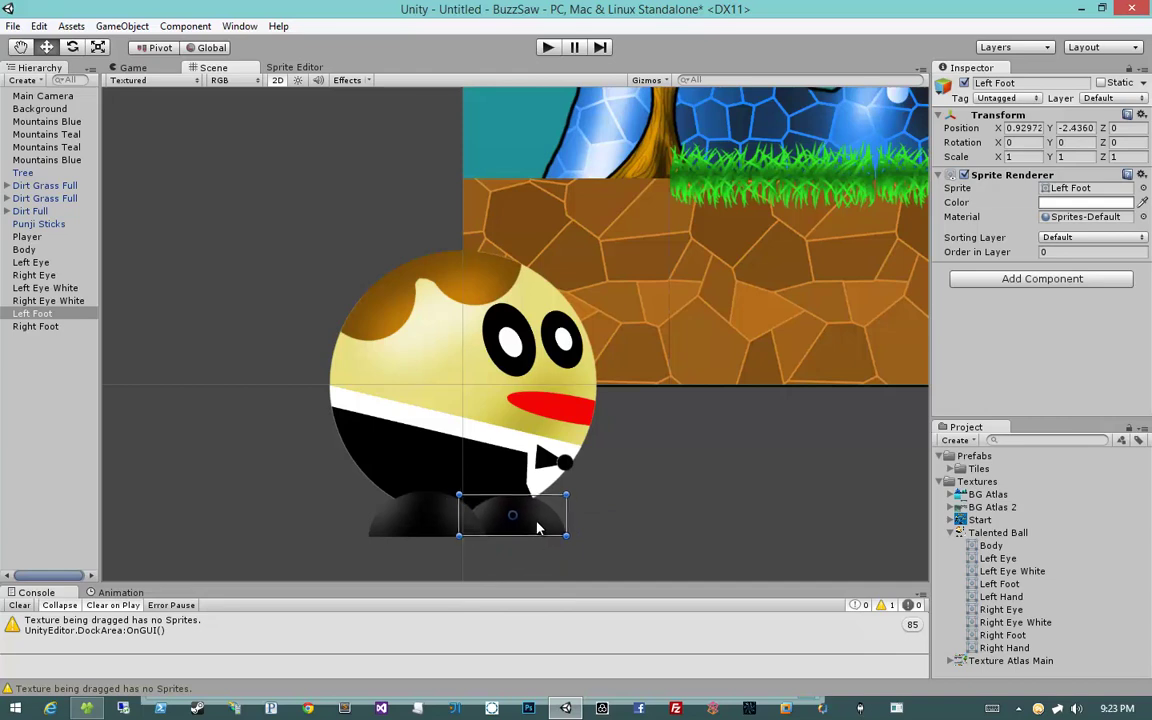
pyautogui.click(660, 535)
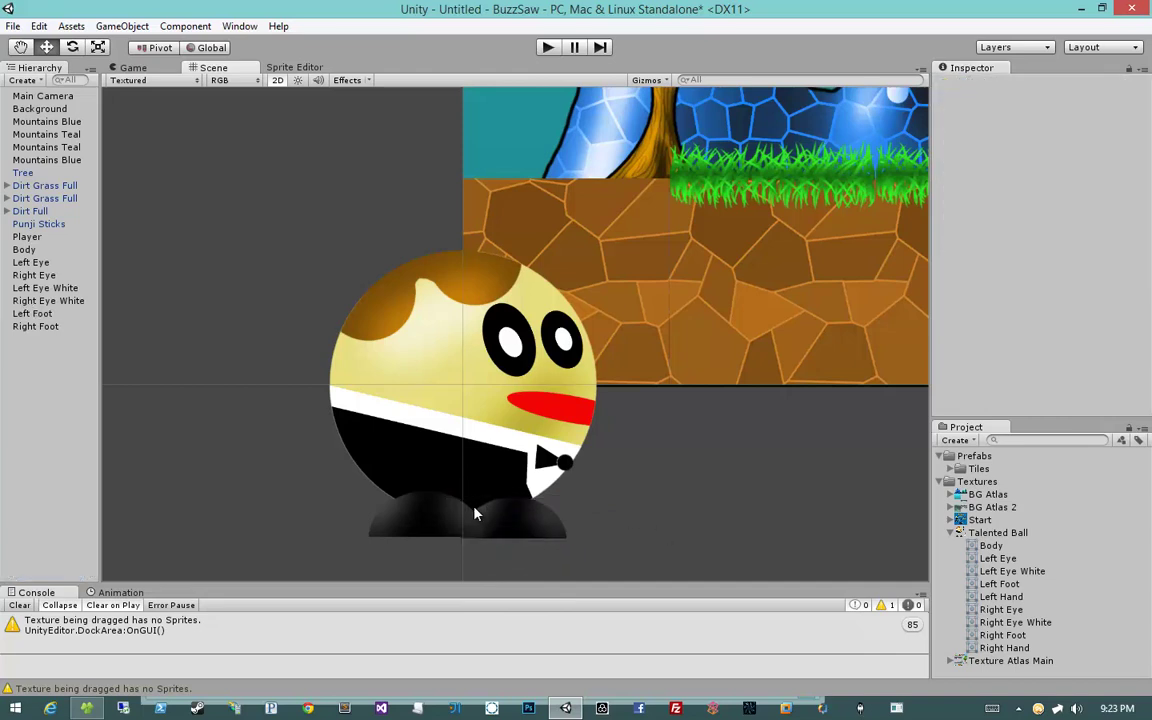
pyautogui.click(435, 514)
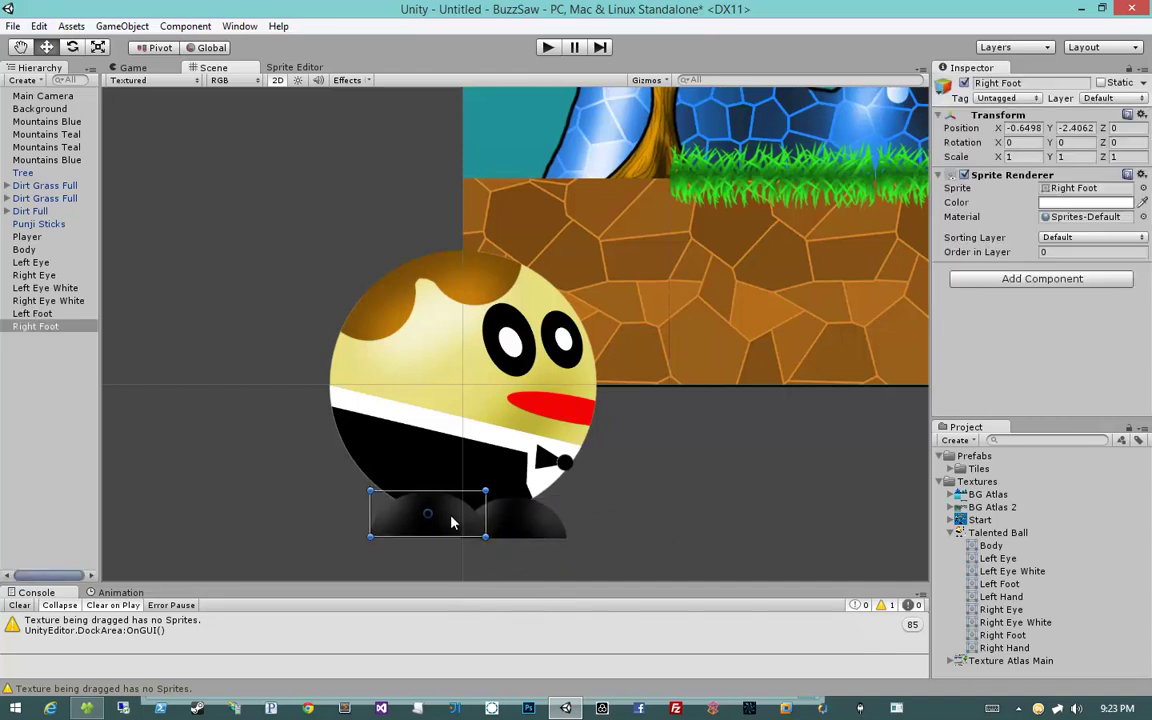
pyautogui.click(661, 496)
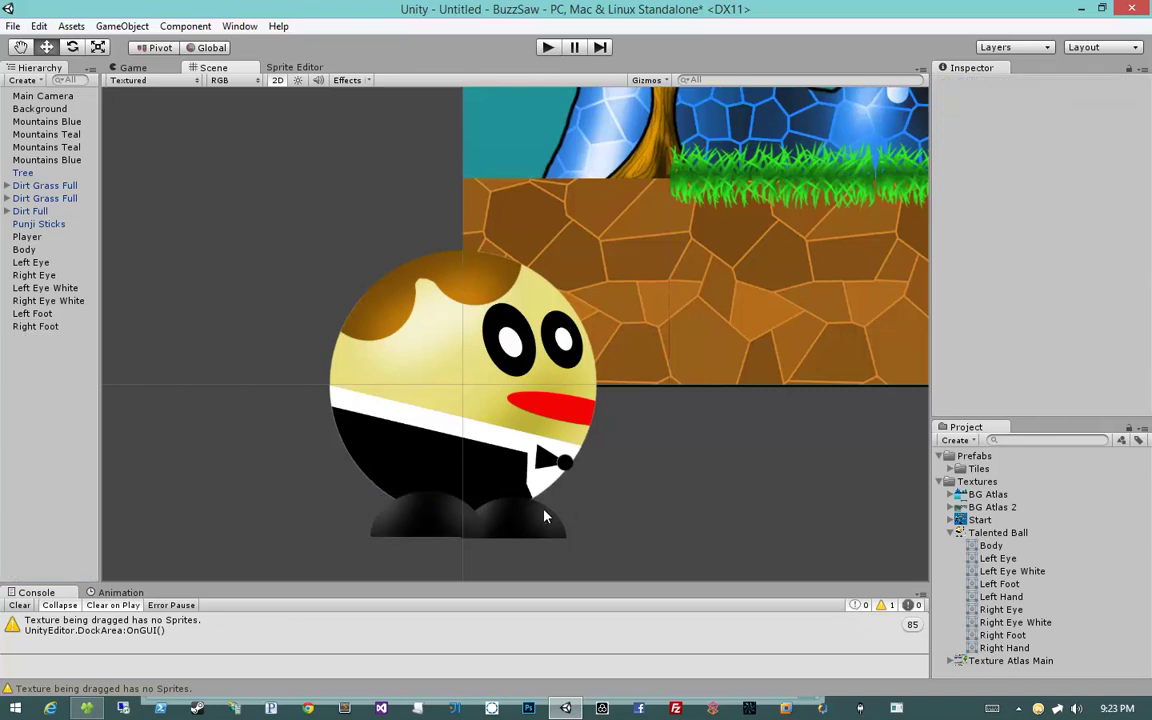
pyautogui.click(535, 523)
pyautogui.click(658, 515)
pyautogui.click(408, 364)
pyautogui.click(443, 525)
pyautogui.click(440, 530)
pyautogui.click(497, 527)
pyautogui.click(456, 526)
pyautogui.click(505, 525)
pyautogui.click(440, 525)
pyautogui.click(505, 525)
# Add the Right Hand and Left Hand sprites onto the ball's front.
pyautogui.moveTo(1025, 655); pyautogui.dragTo(447, 418)
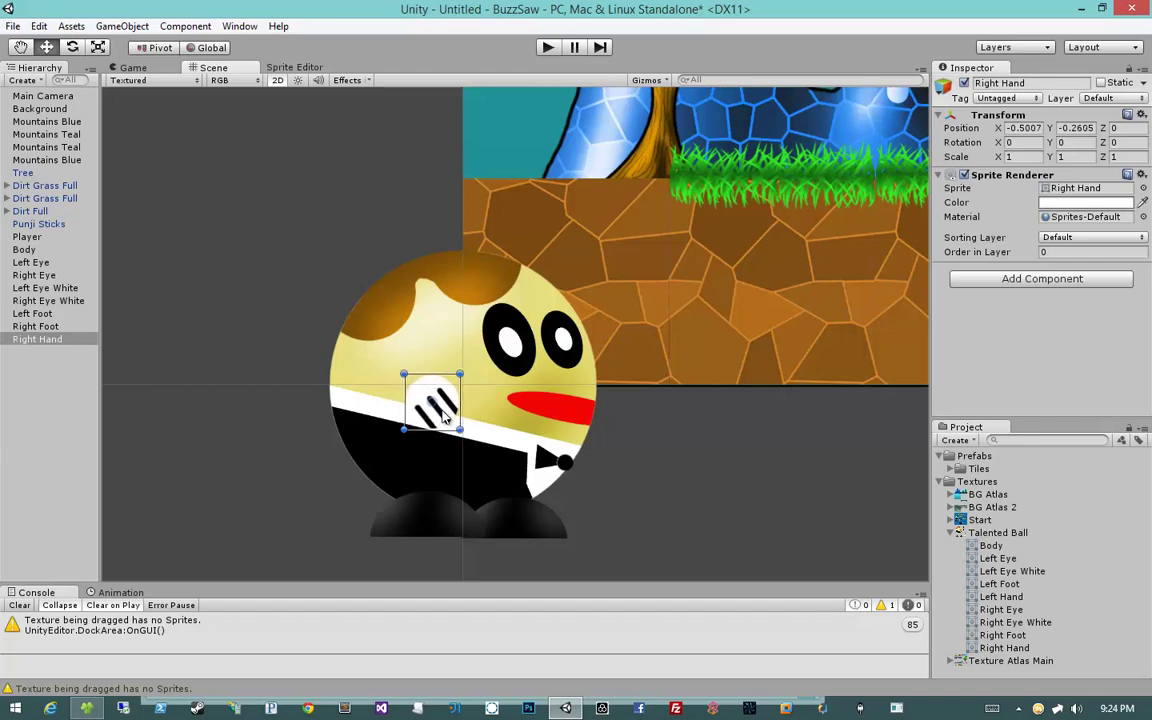
pyautogui.moveTo(447, 418); pyautogui.dragTo(440, 410)
pyautogui.click(641, 476)
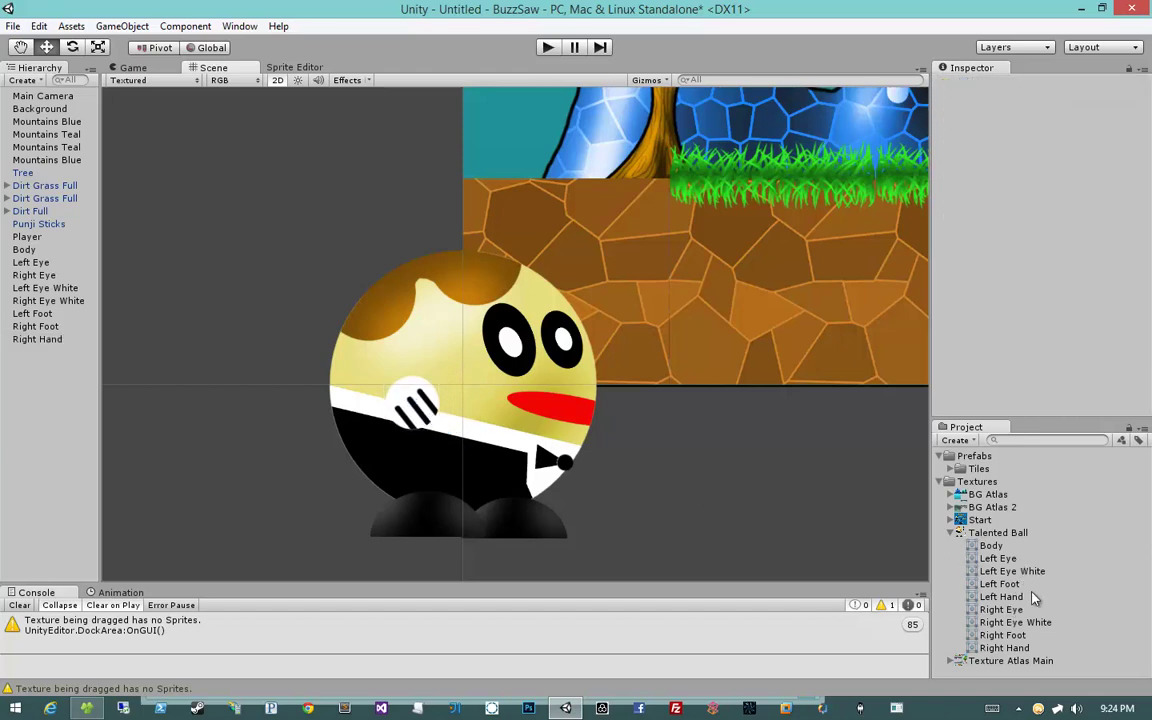
pyautogui.moveTo(1030, 600); pyautogui.dragTo(607, 474)
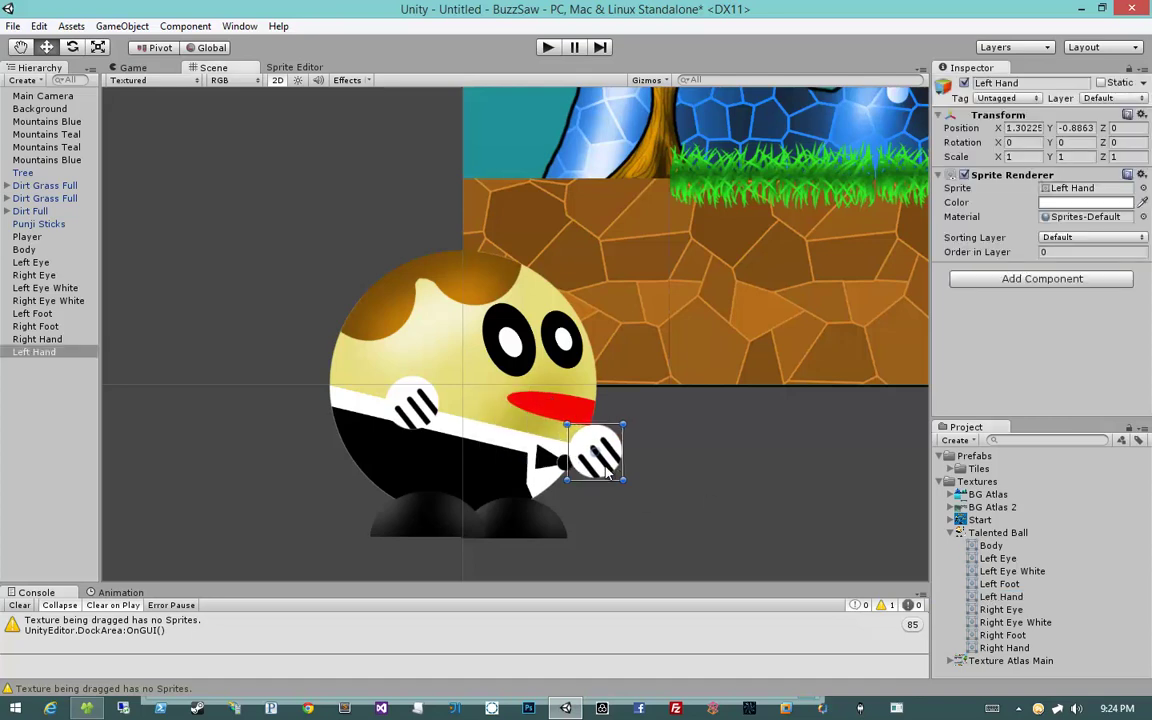
pyautogui.moveTo(607, 474); pyautogui.dragTo(524, 420)
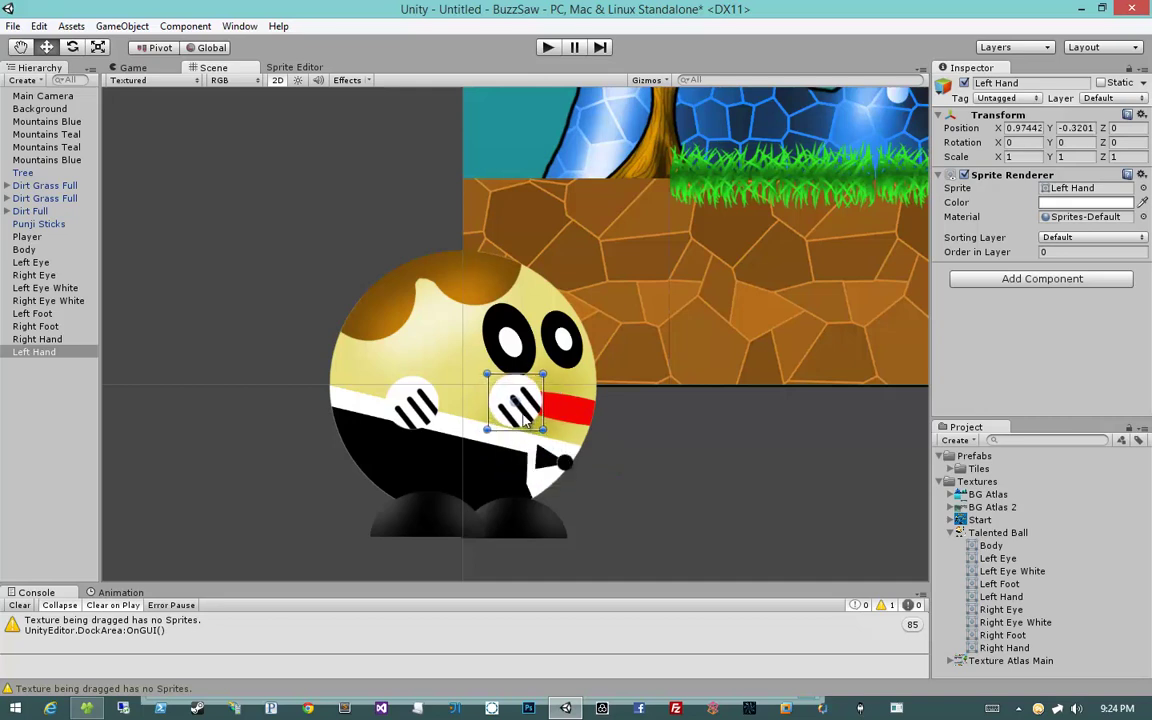
pyautogui.moveTo(522, 418); pyautogui.dragTo(511, 417)
# Move the right hand next to the left hand below the eyes.
pyautogui.click(713, 525)
pyautogui.moveTo(425, 420)
pyautogui.mouseDown()
pyautogui.moveTo(490, 425)
pyautogui.moveTo(455, 415)
pyautogui.mouseUp()
pyautogui.click(478, 420)
pyautogui.click(490, 425)
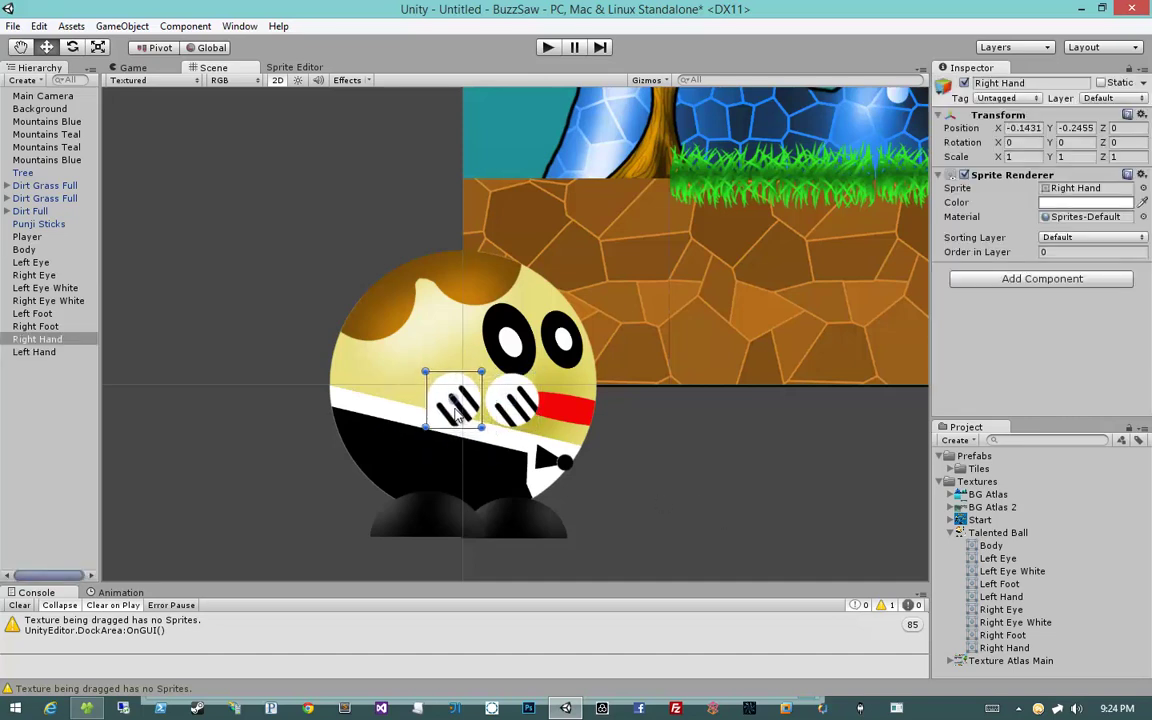
pyautogui.click(640, 489)
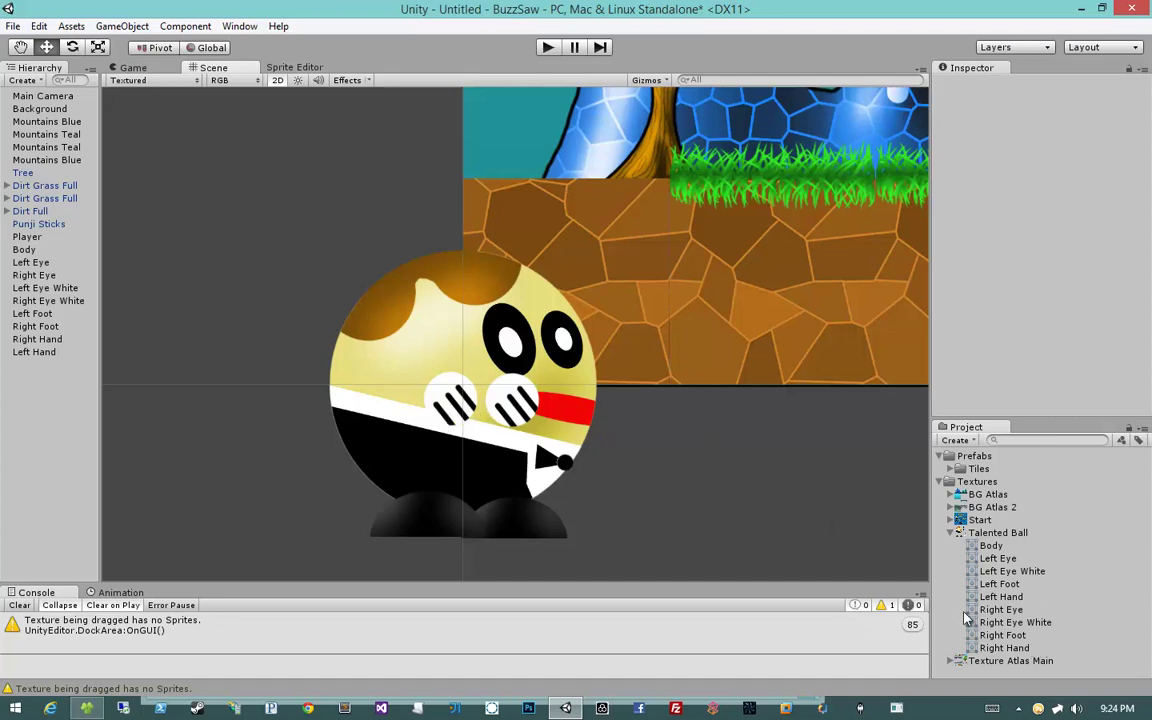
pyautogui.scroll(-3, 638, 475)
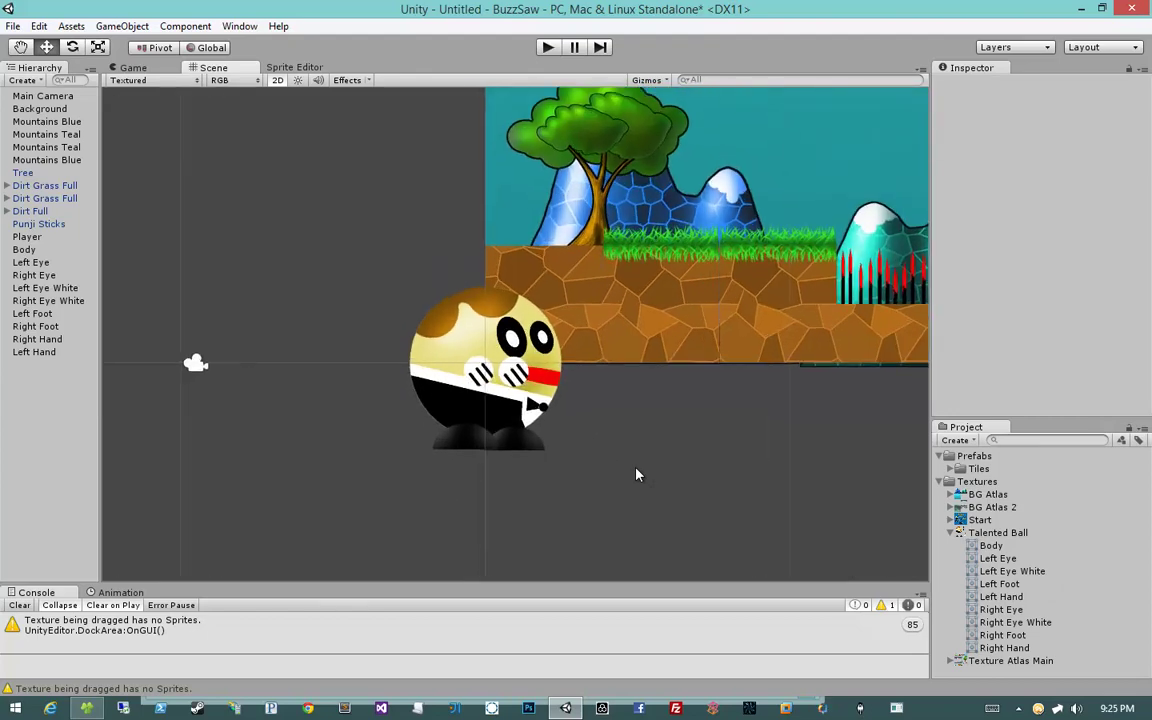
pyautogui.scroll(2, 638, 475)
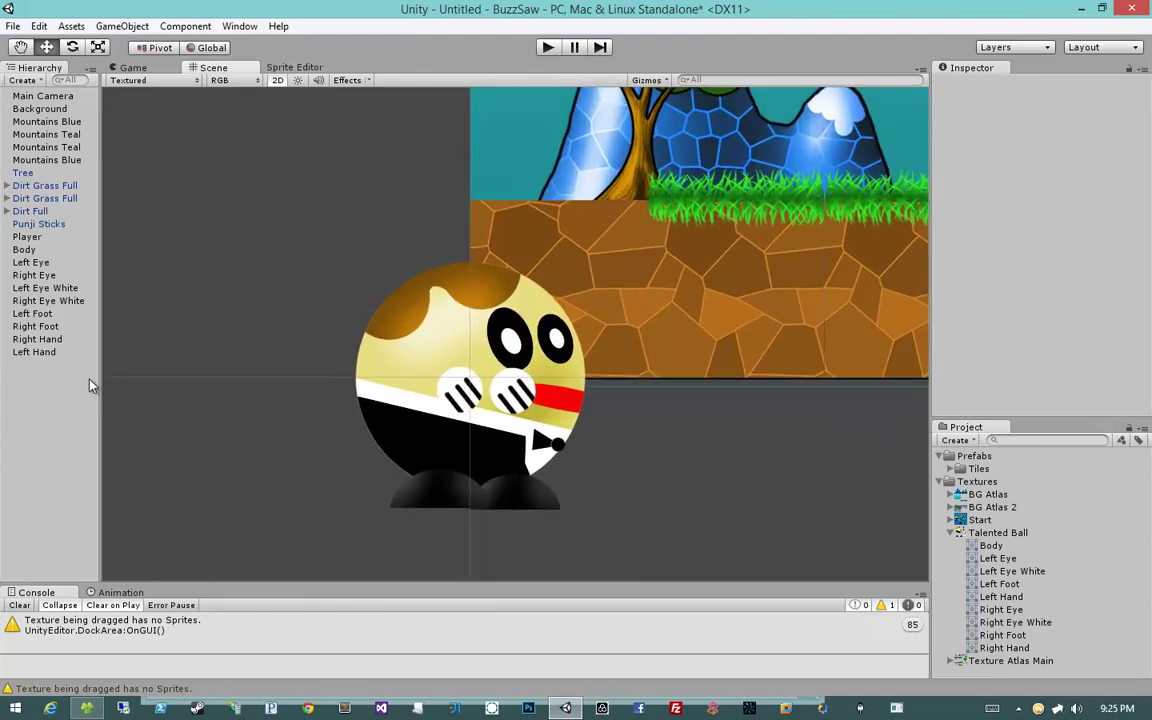
# Parent Body through Left Hand to Player in the Hierarchy.
pyautogui.click(60, 353)
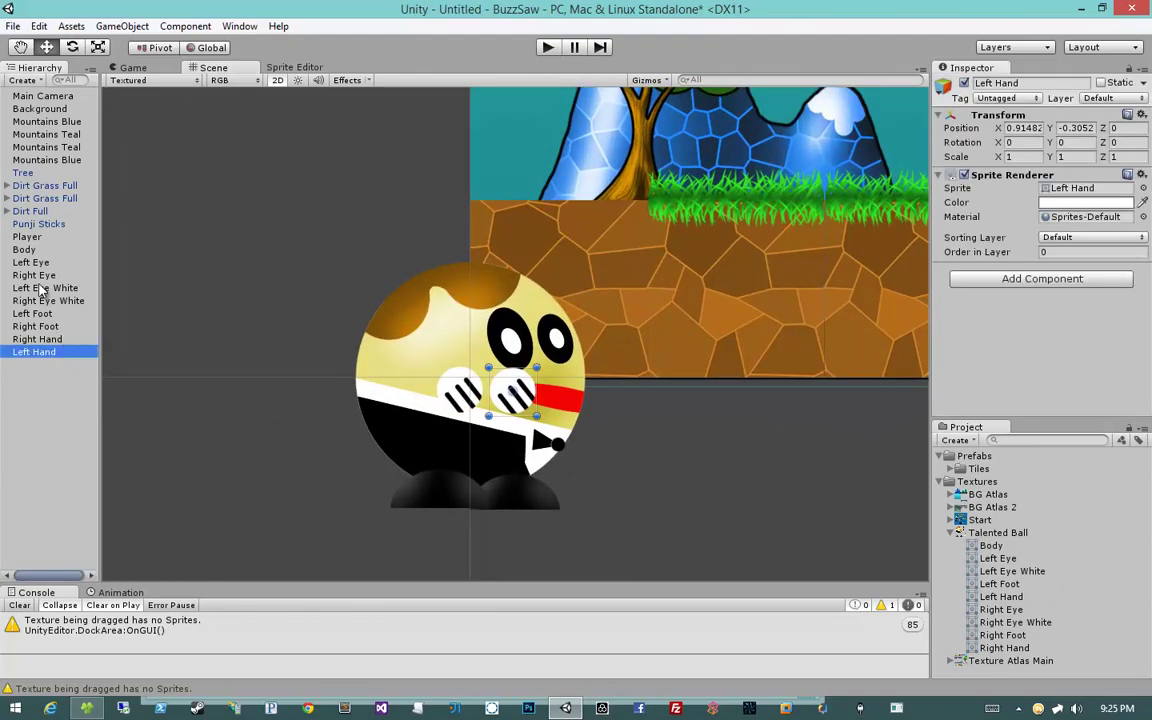
pyautogui.keyDown('shift'); pyautogui.click(30, 250); pyautogui.keyUp('shift')
pyautogui.moveTo(30, 250); pyautogui.dragTo(22, 238)
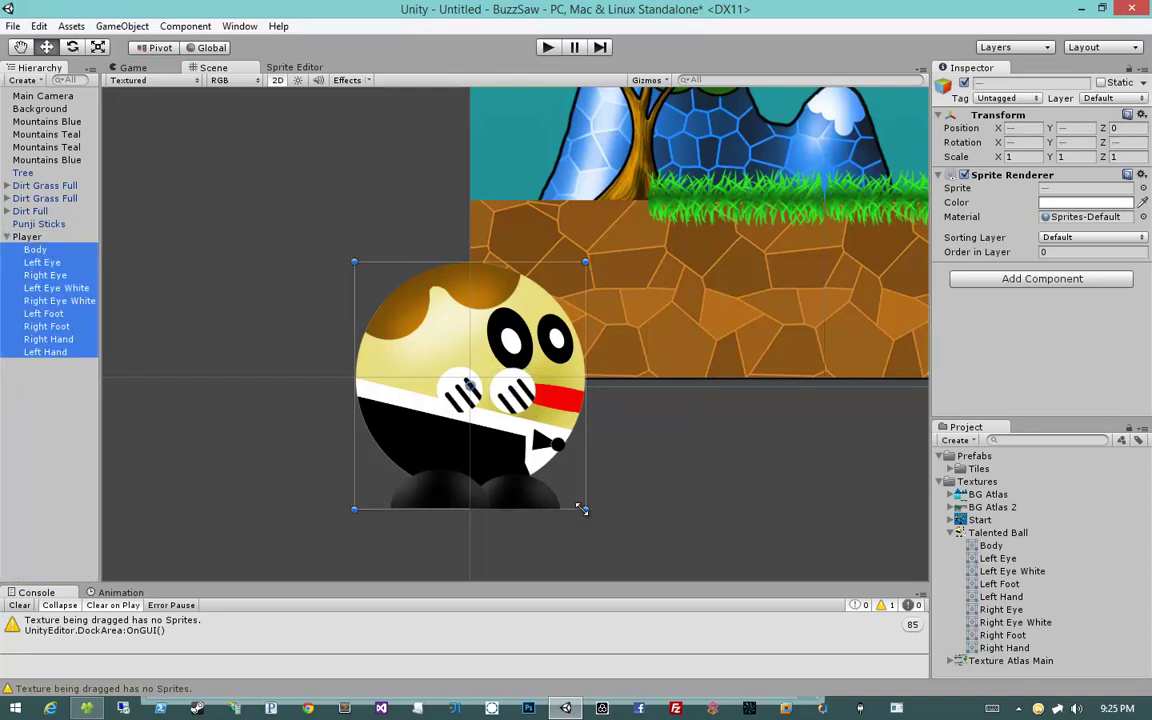
# Scale the whole character down to about half size and shift it left.
pyautogui.moveTo(583, 510)
pyautogui.keyDown('shift'); pyautogui.mouseDown()
pyautogui.moveTo(406, 422)
pyautogui.moveTo(508, 486)
pyautogui.moveTo(678, 516)
pyautogui.moveTo(604, 522)
pyautogui.moveTo(468, 478)
pyautogui.mouseUp(); pyautogui.keyUp('shift')
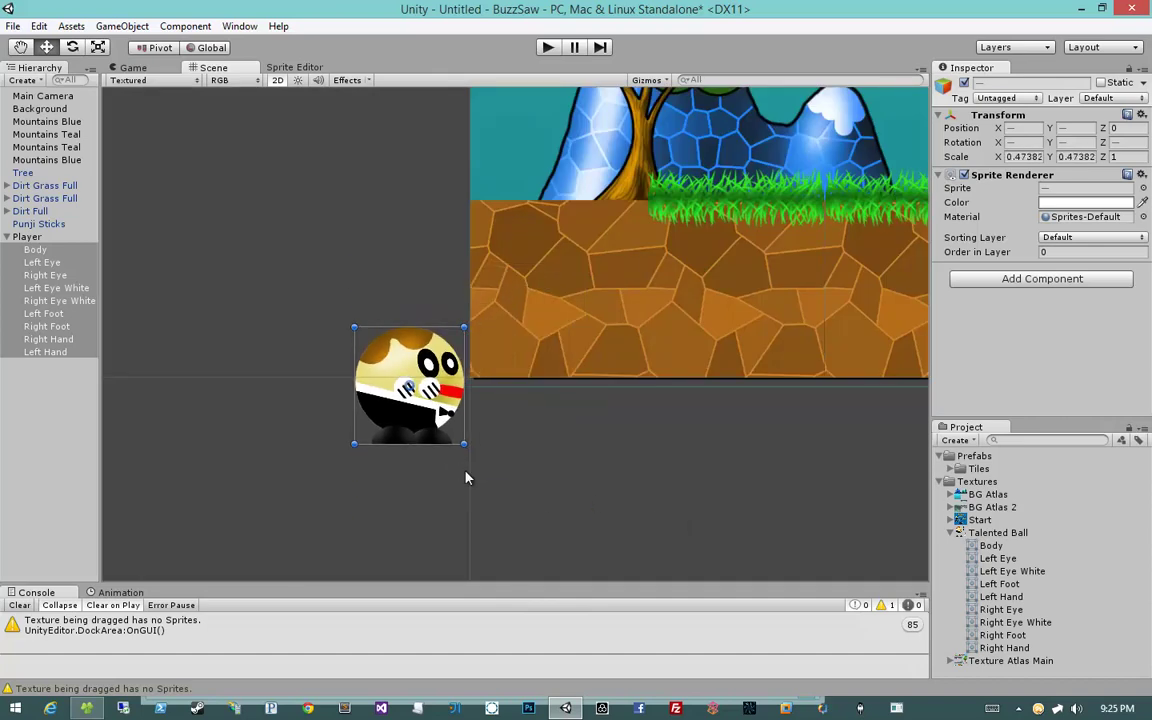
pyautogui.hotkey('ctrl', 'z')
pyautogui.moveTo(359, 455)
pyautogui.keyDown('shift'); pyautogui.mouseDown()
pyautogui.moveTo(484, 449)
pyautogui.moveTo(465, 448)
pyautogui.mouseUp(); pyautogui.keyUp('shift')
pyautogui.moveTo(540, 424); pyautogui.dragTo(481, 427)
pyautogui.scroll(3, 475, 455)
pyautogui.scroll(3, 470, 495)
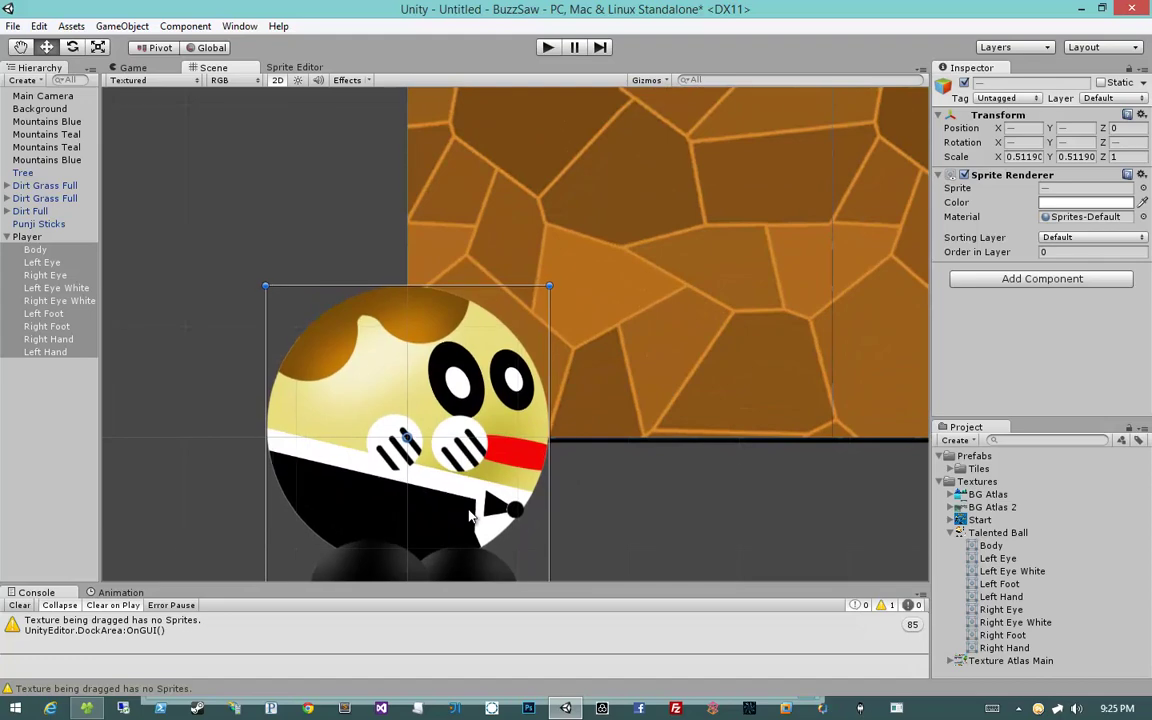
pyautogui.scroll(-3, 421, 450)
pyautogui.scroll(-2, 422, 446)
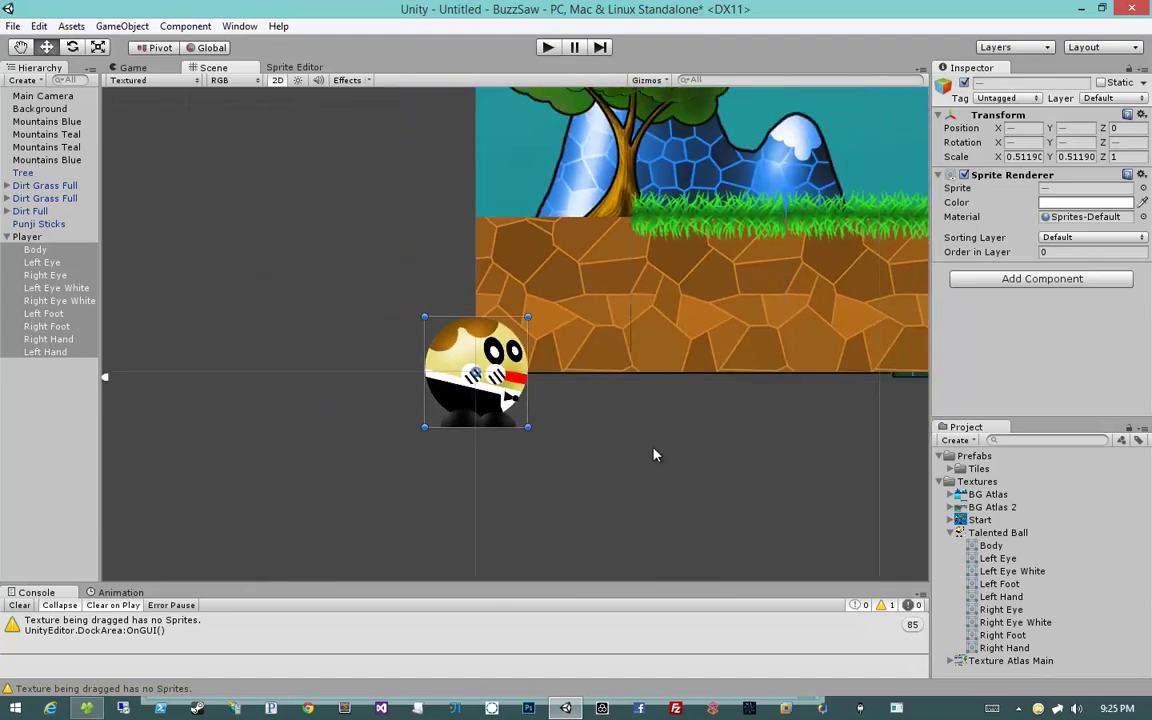
pyautogui.scroll(-1, 616, 505)
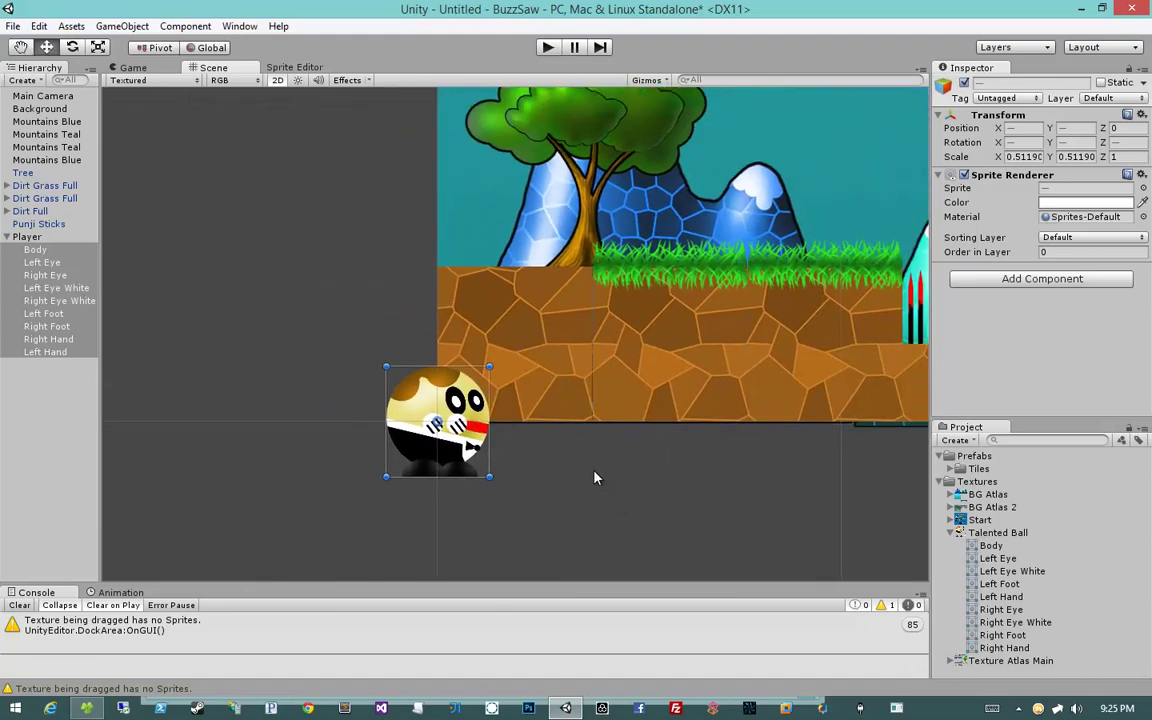
pyautogui.scroll(1, 594, 476)
pyautogui.scroll(-1, 573, 491)
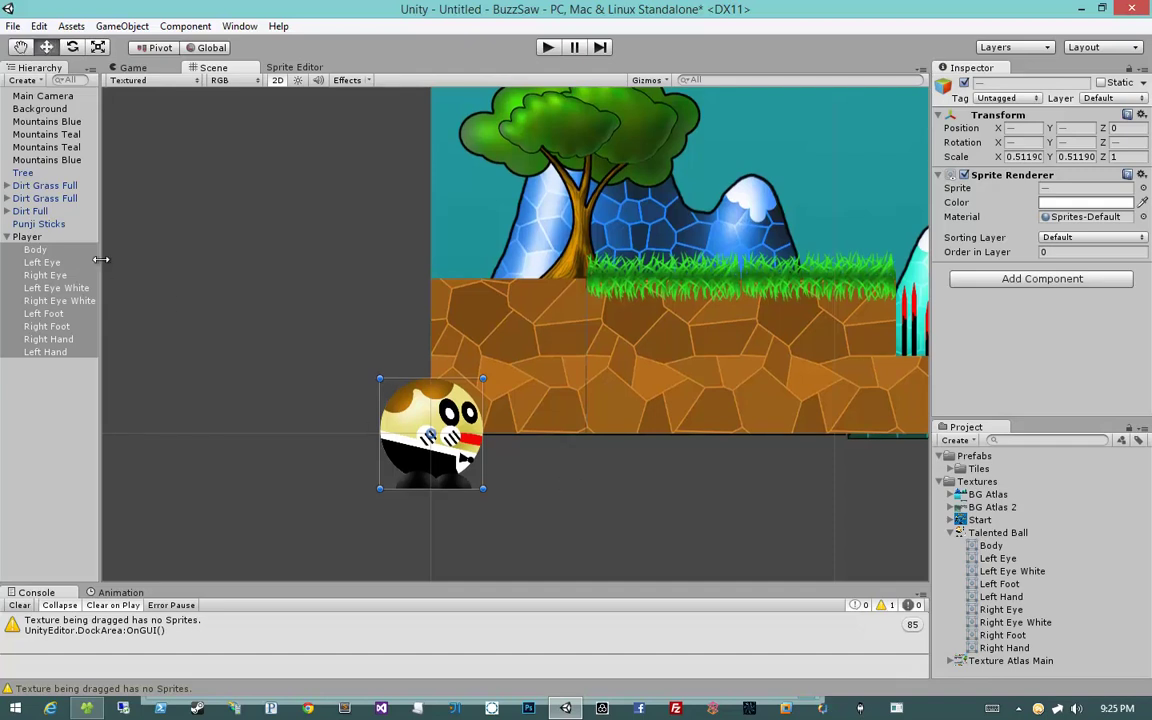
pyautogui.click(227, 388)
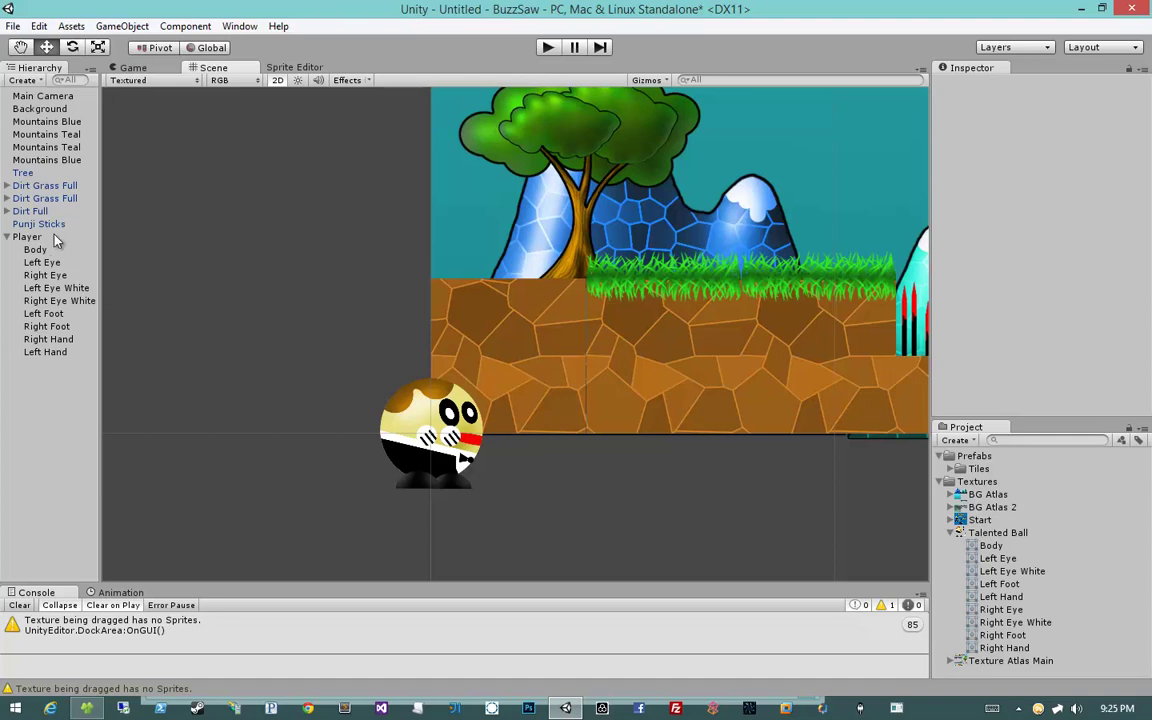
pyautogui.click(27, 237)
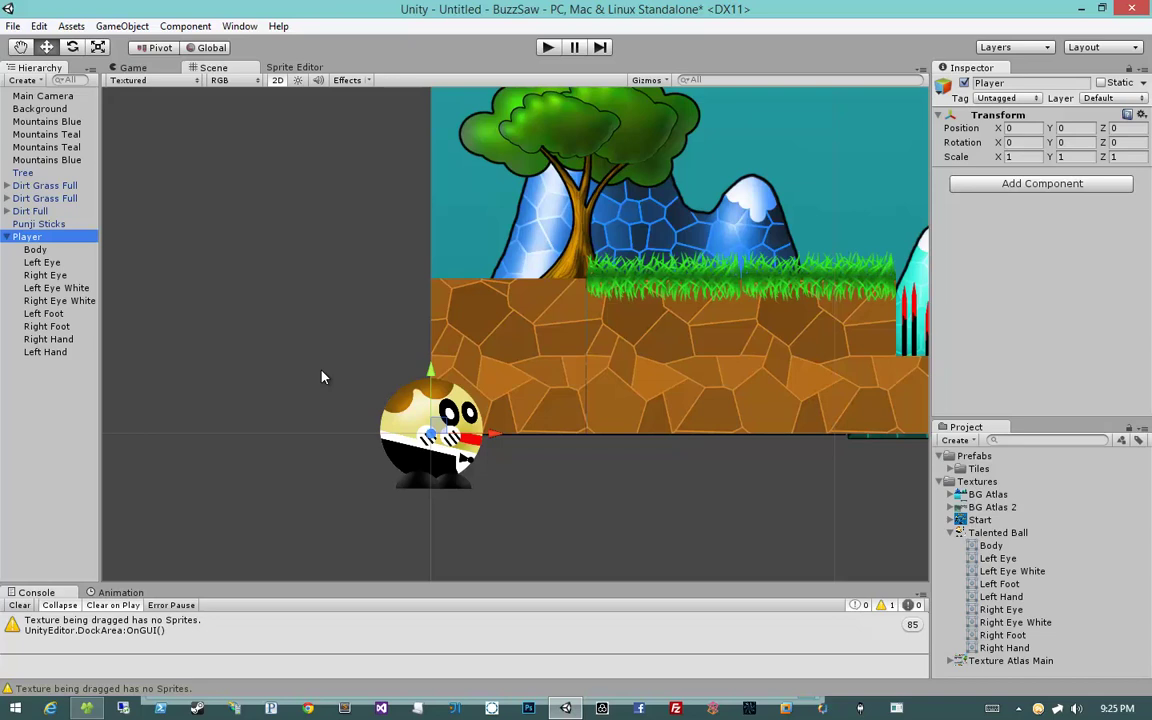
pyautogui.click(55, 249)
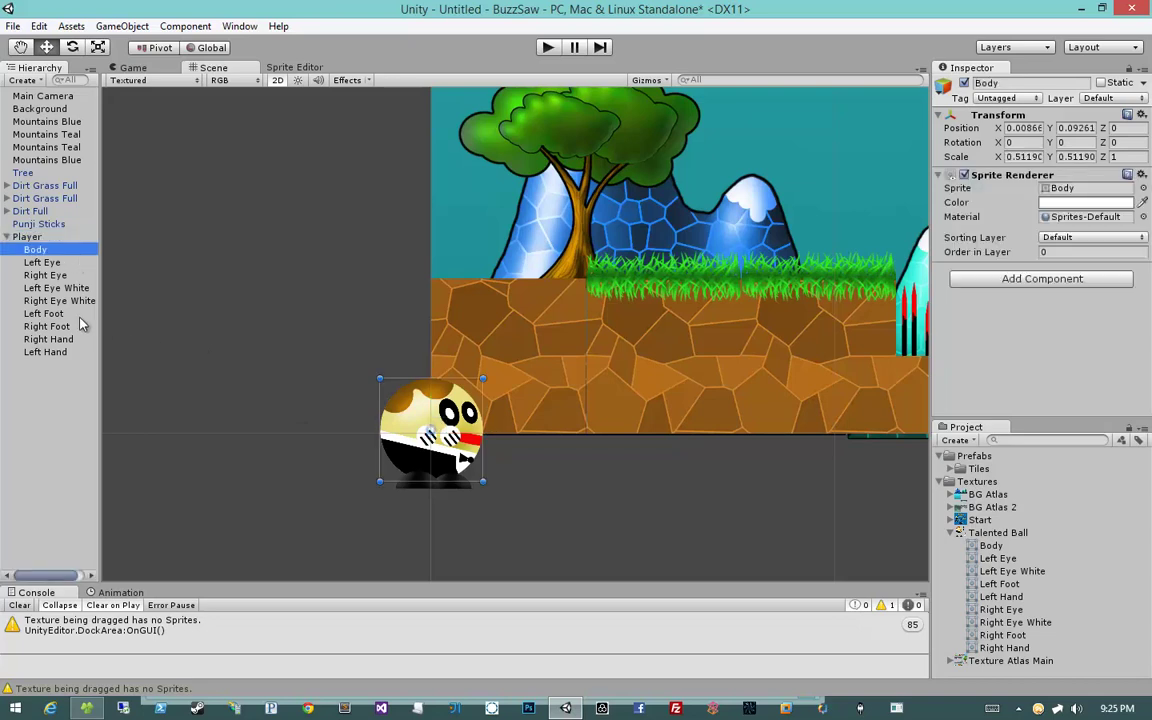
pyautogui.keyDown('shift'); pyautogui.click(68, 352); pyautogui.keyUp('shift')
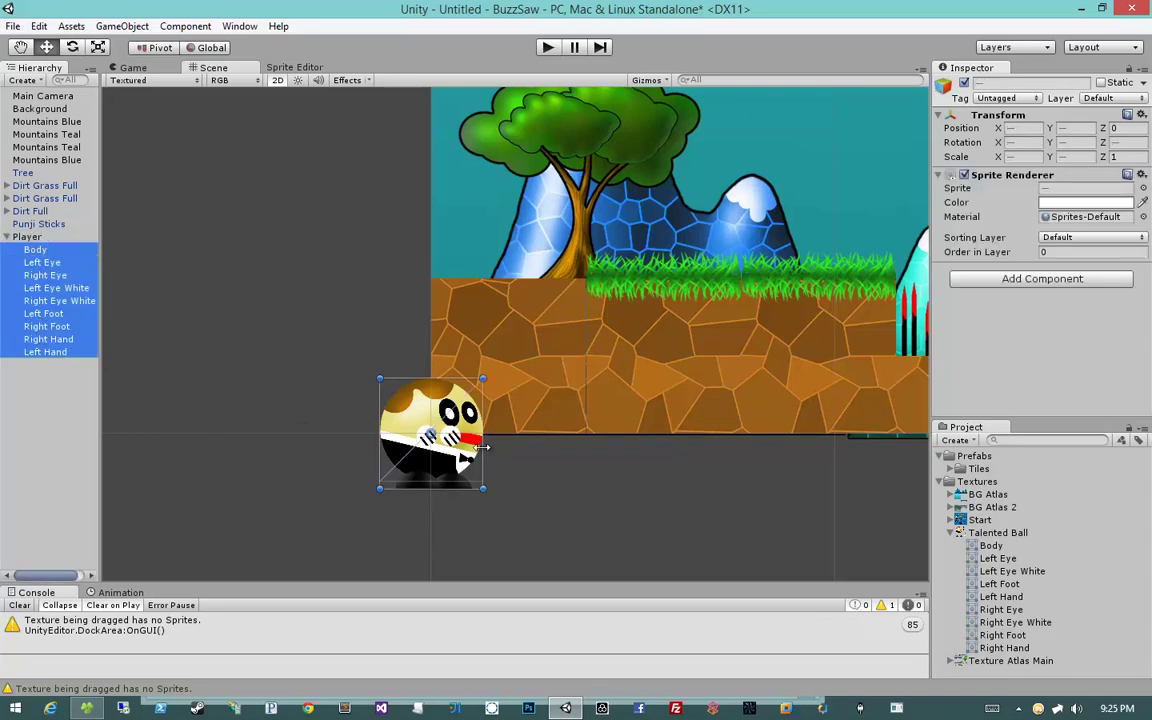
pyautogui.moveTo(483, 433)
pyautogui.mouseDown()
pyautogui.moveTo(585, 432)
pyautogui.moveTo(535, 432)
pyautogui.moveTo(573, 481)
pyautogui.mouseUp()
pyautogui.click(573, 483)
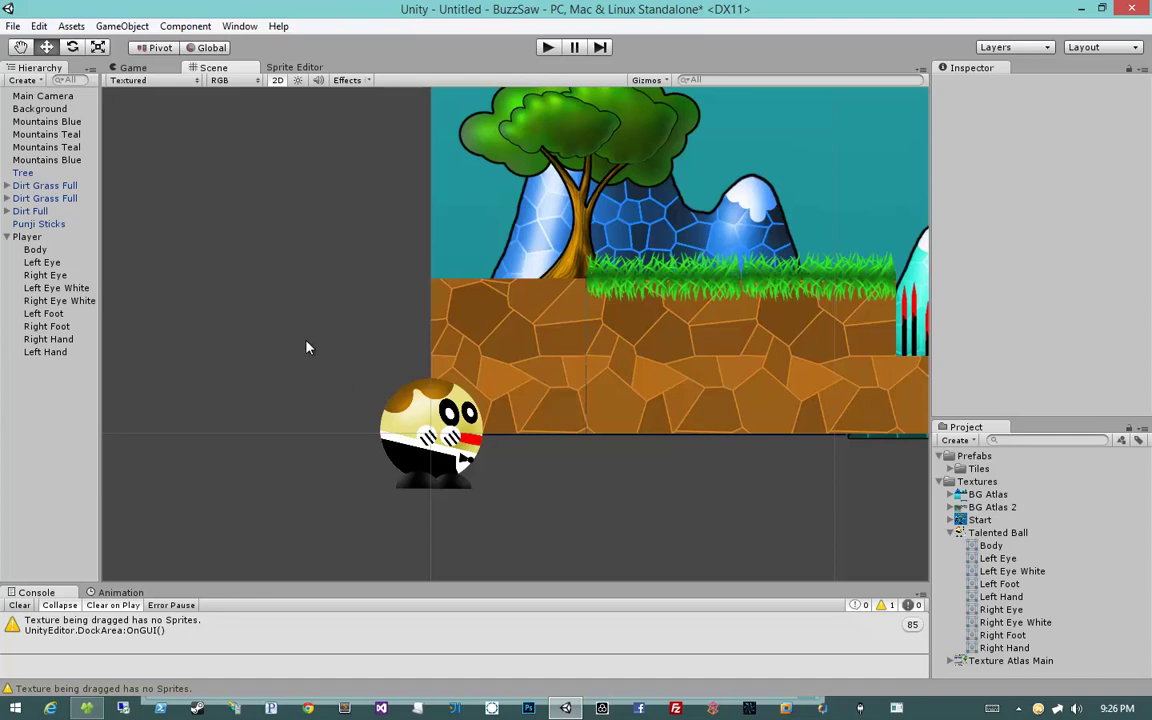
pyautogui.click(27, 236)
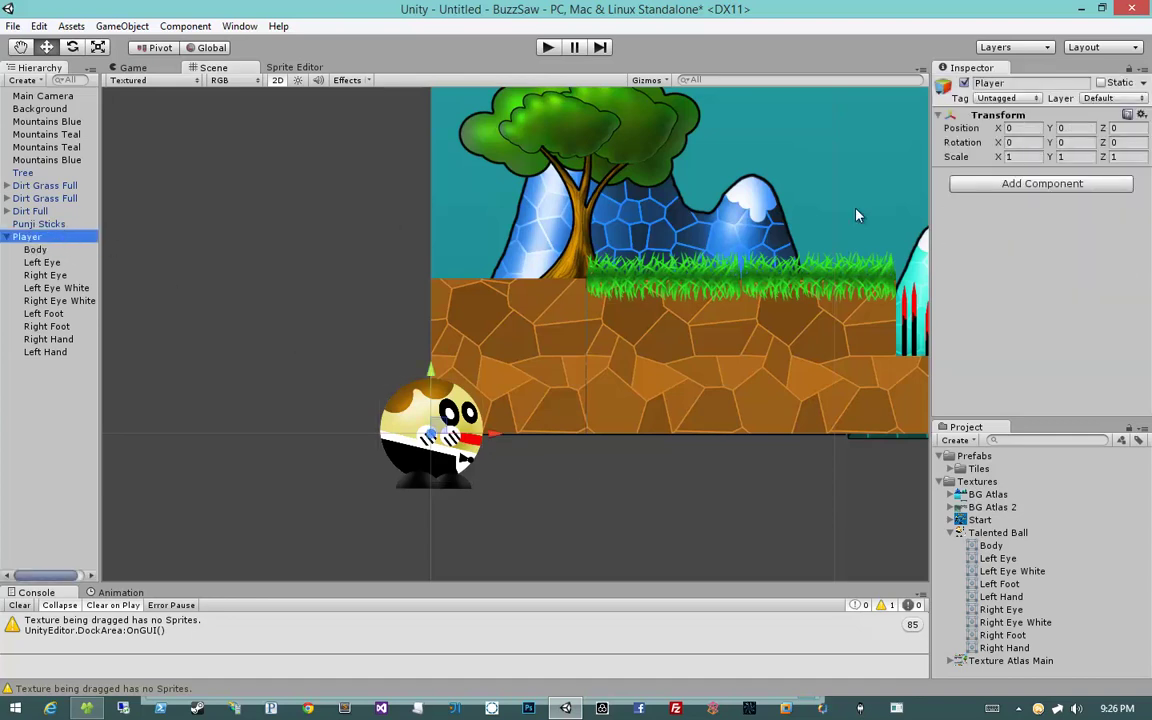
# In Tags & Layers, add a Player sorting layer placed after Foreground.
pyautogui.click(1015, 47)
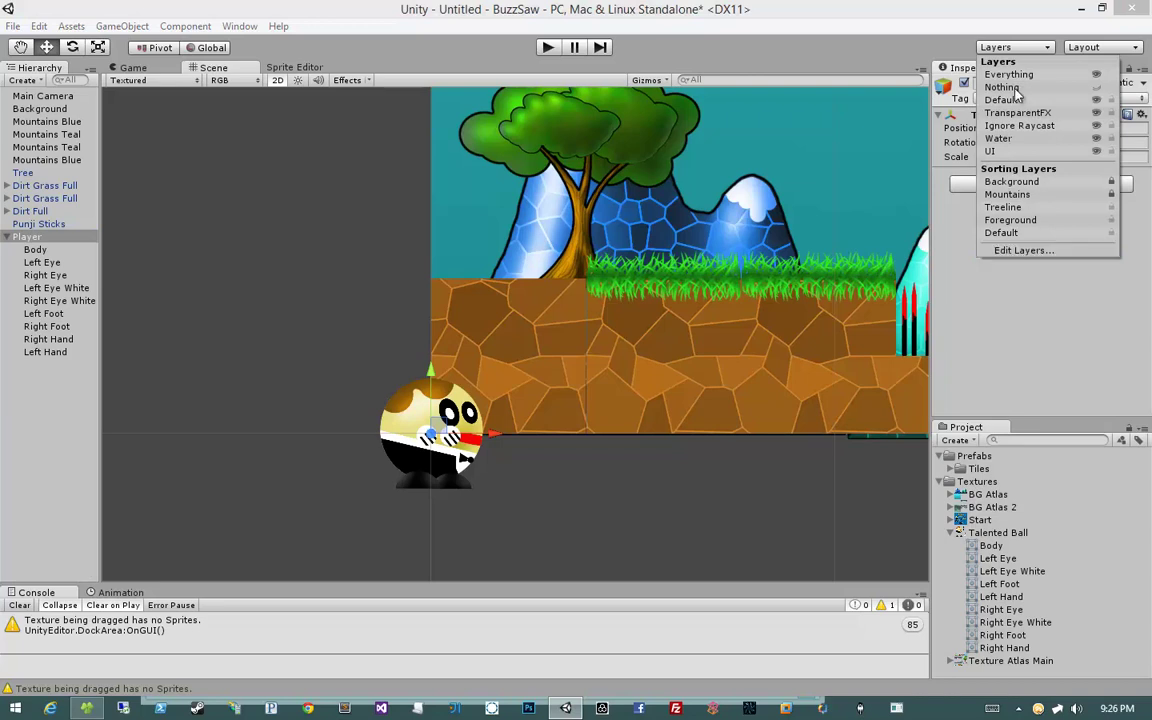
pyautogui.click(1022, 252)
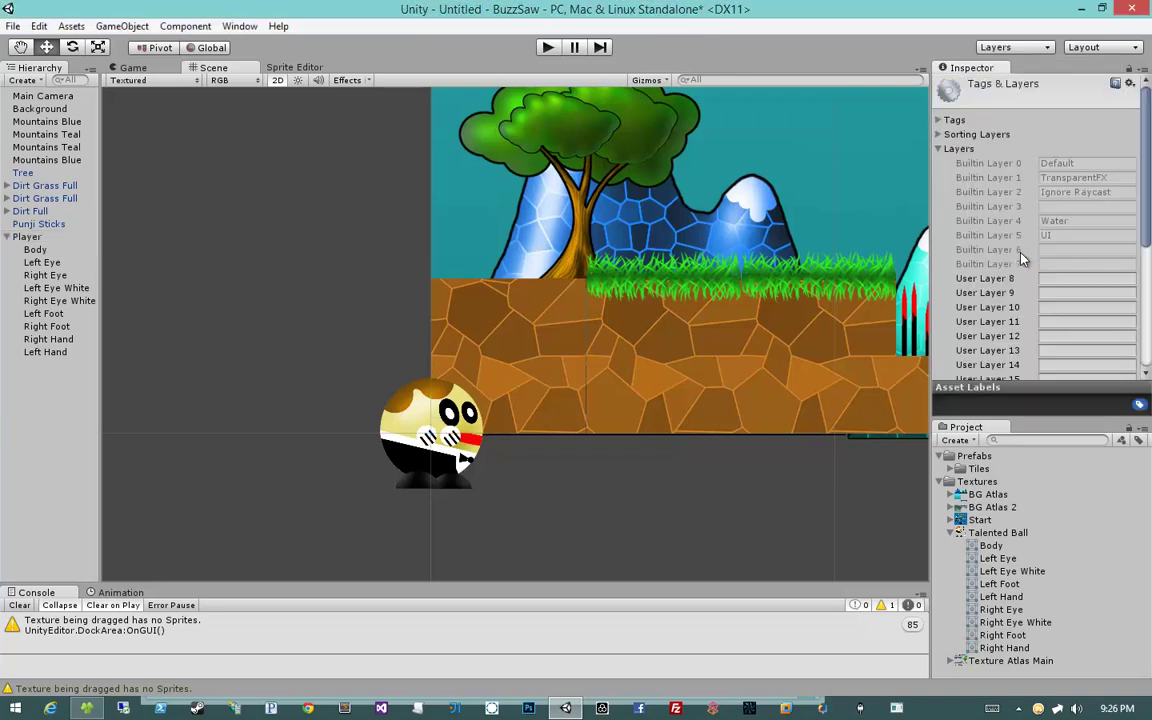
pyautogui.click(958, 148)
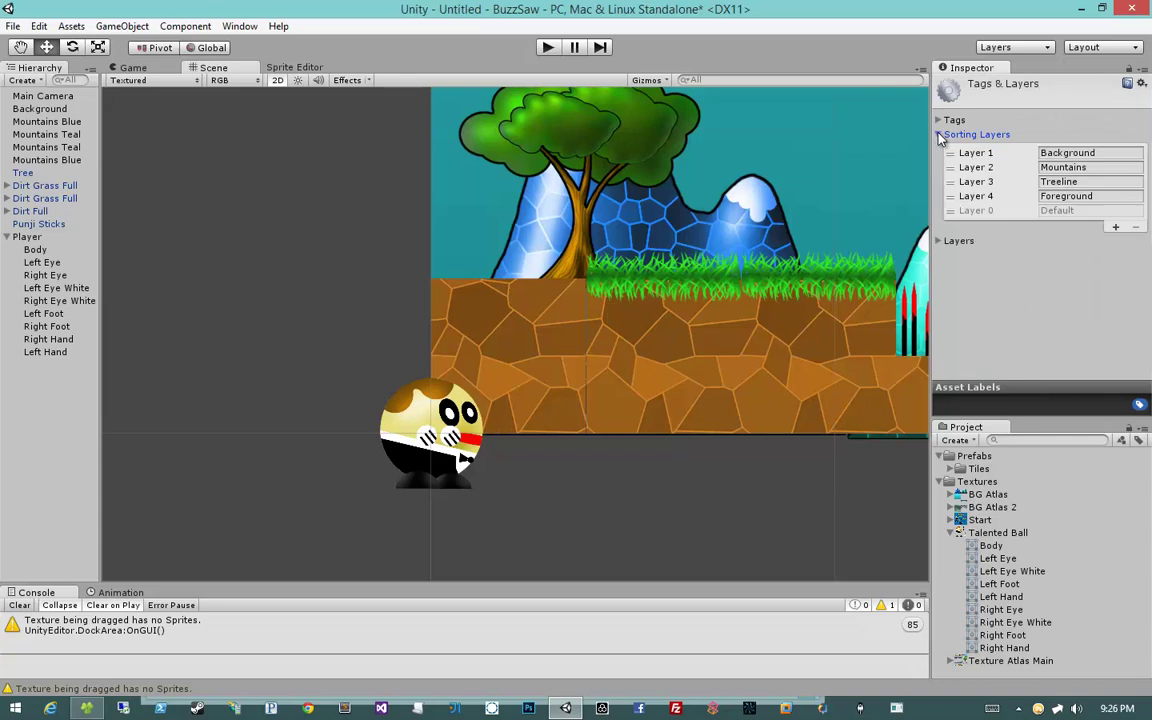
pyautogui.click(1090, 210)
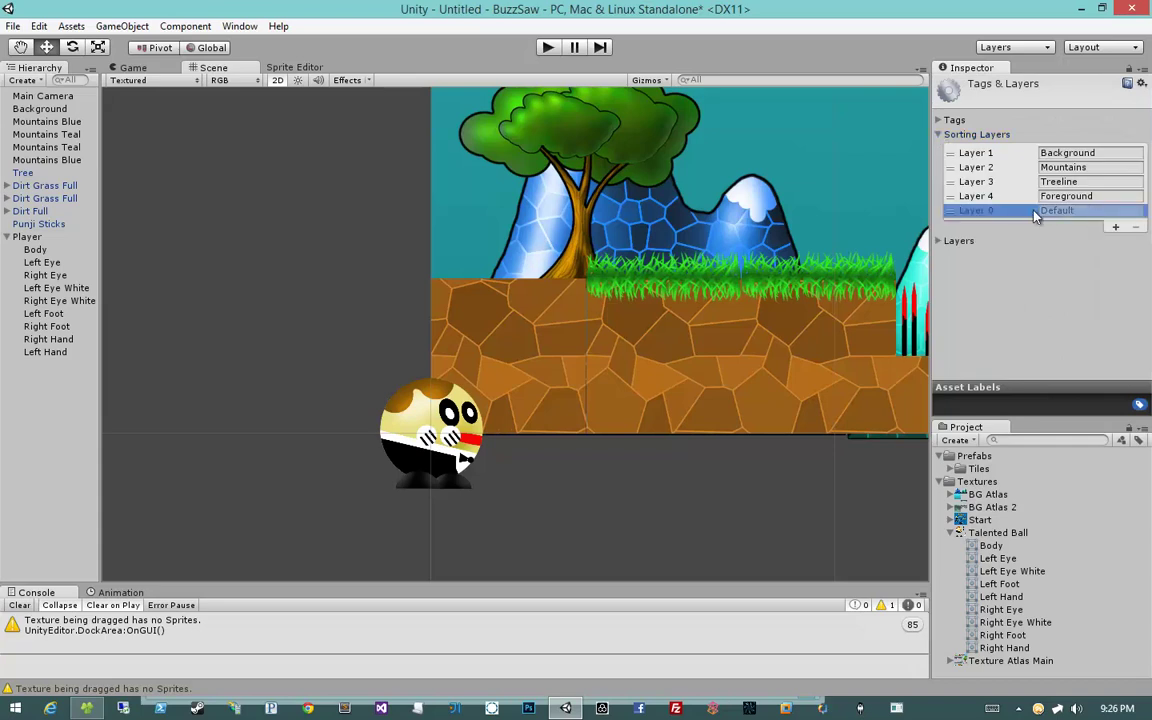
pyautogui.click(993, 196)
pyautogui.click(990, 196)
pyautogui.click(1115, 226)
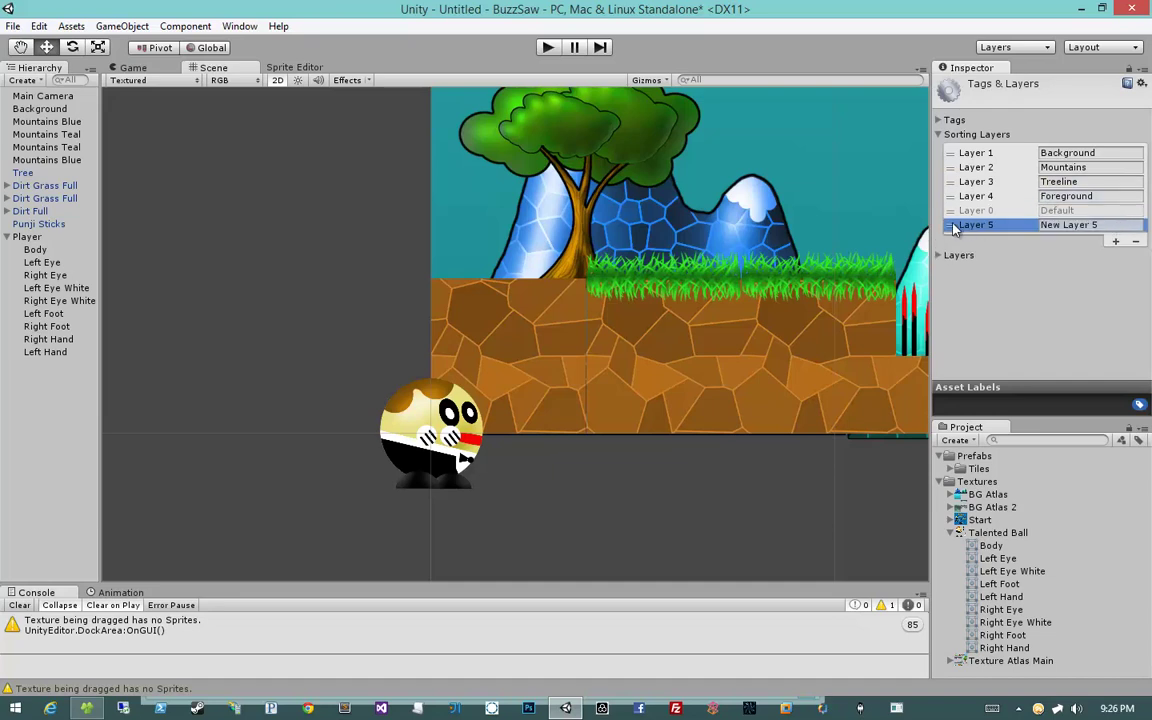
pyautogui.moveTo(957, 226); pyautogui.dragTo(955, 215)
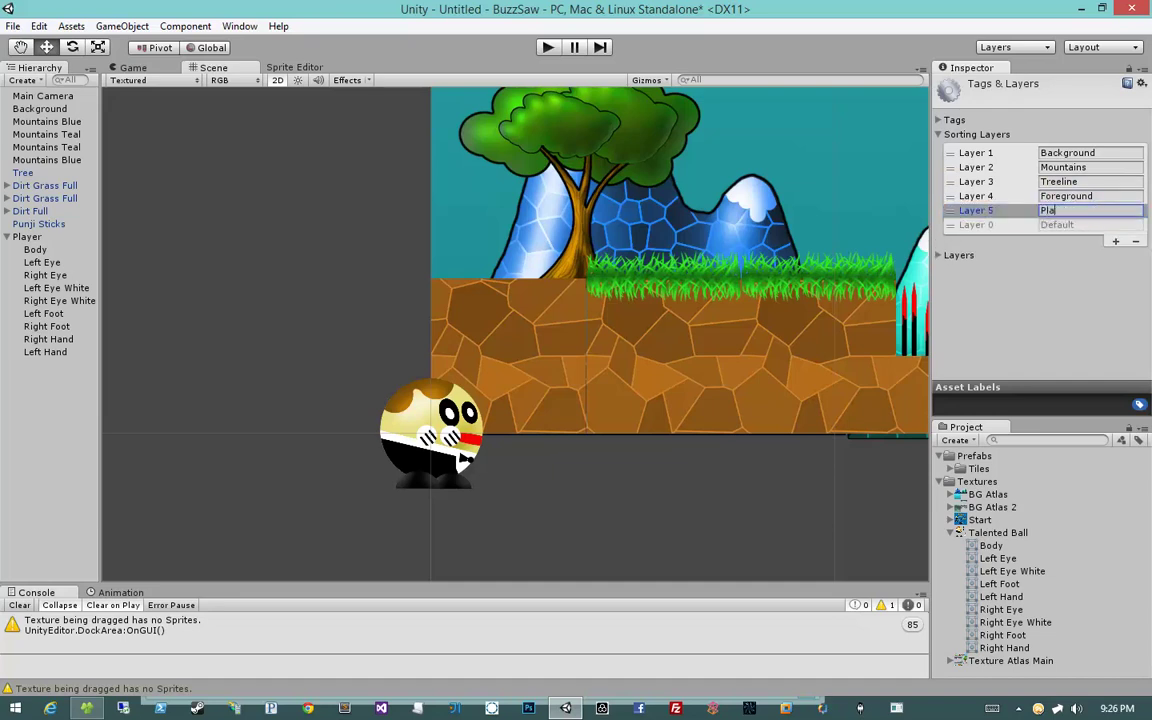
pyautogui.write('Player')
# Assign all nine body parts, Body through Left Hand, to the Player sorting layer.
pyautogui.click(35, 249)
pyautogui.keyDown('shift'); pyautogui.click(45, 352); pyautogui.keyUp('shift')
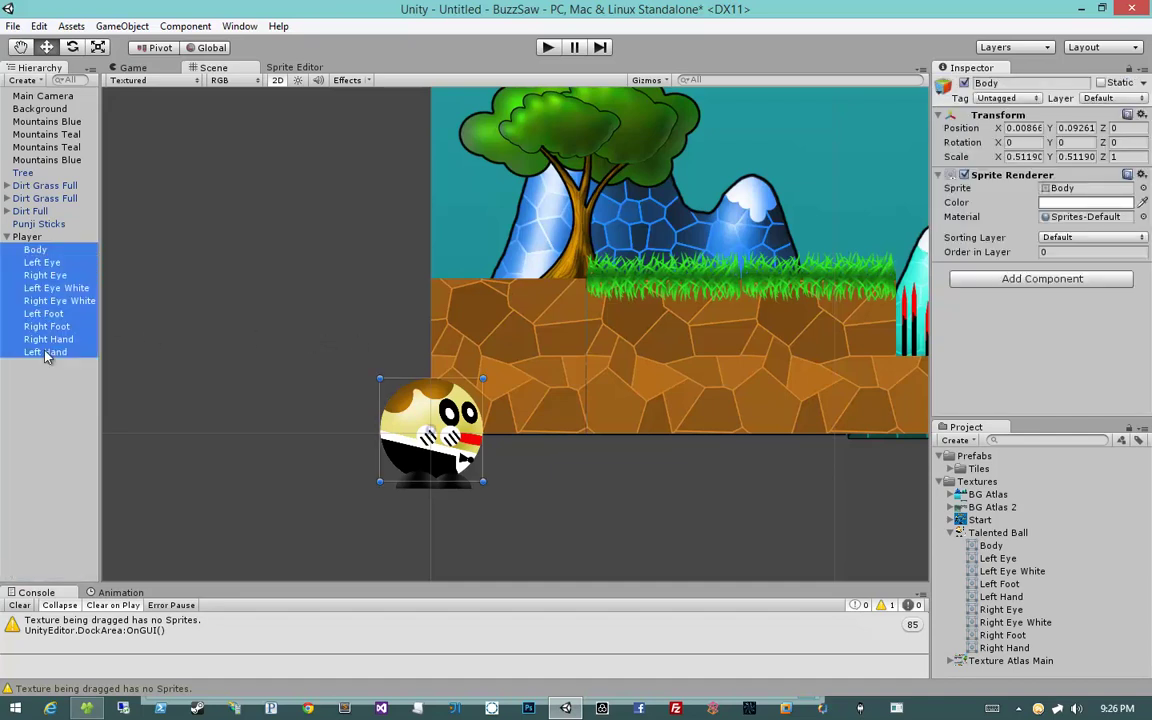
pyautogui.click(1078, 238)
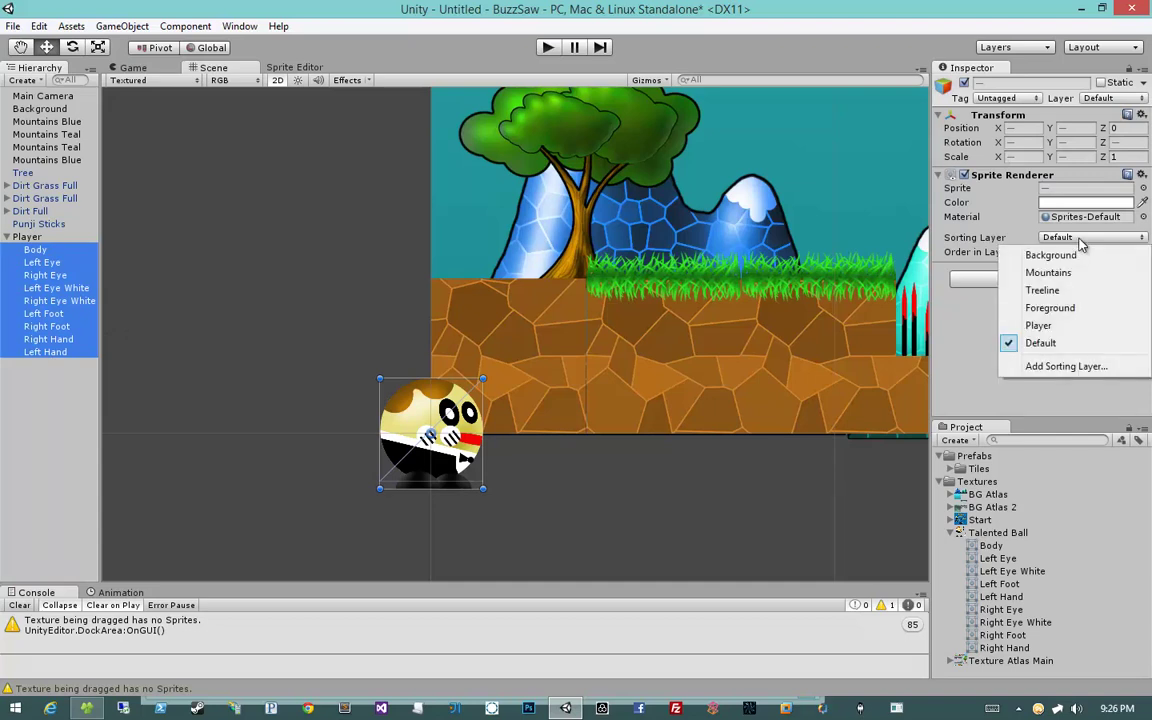
pyautogui.click(1068, 327)
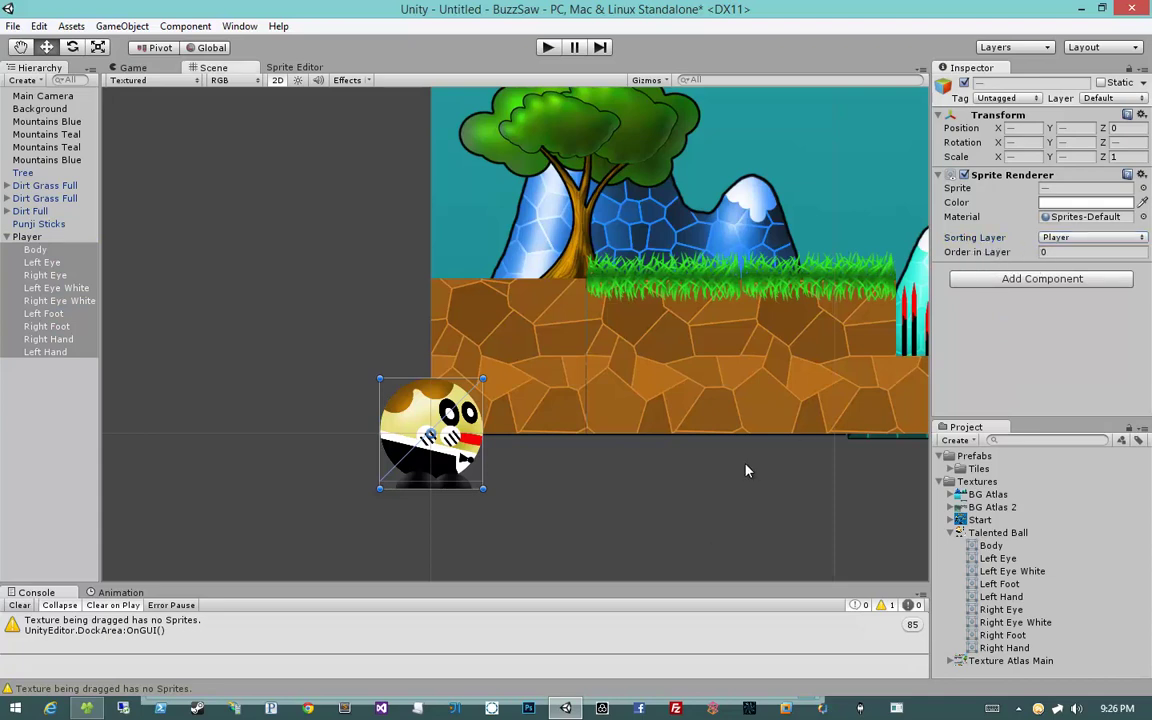
# Give Left Hand and Left Foot a negative Order in Layer so they draw behind the body.
pyautogui.click(635, 470)
pyautogui.scroll(2, 580, 490)
pyautogui.scroll(2, 524, 509)
pyautogui.click(484, 422)
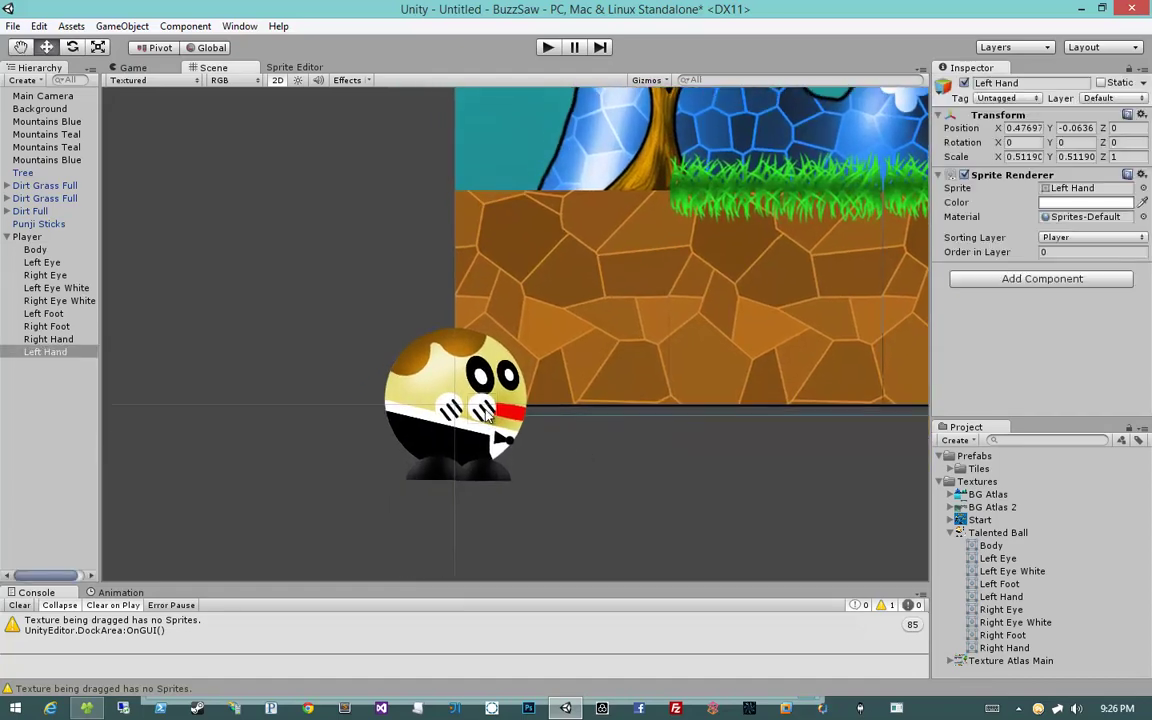
pyautogui.moveTo(1012, 262); pyautogui.dragTo(1003, 258)
pyautogui.click(758, 495)
pyautogui.click(452, 409)
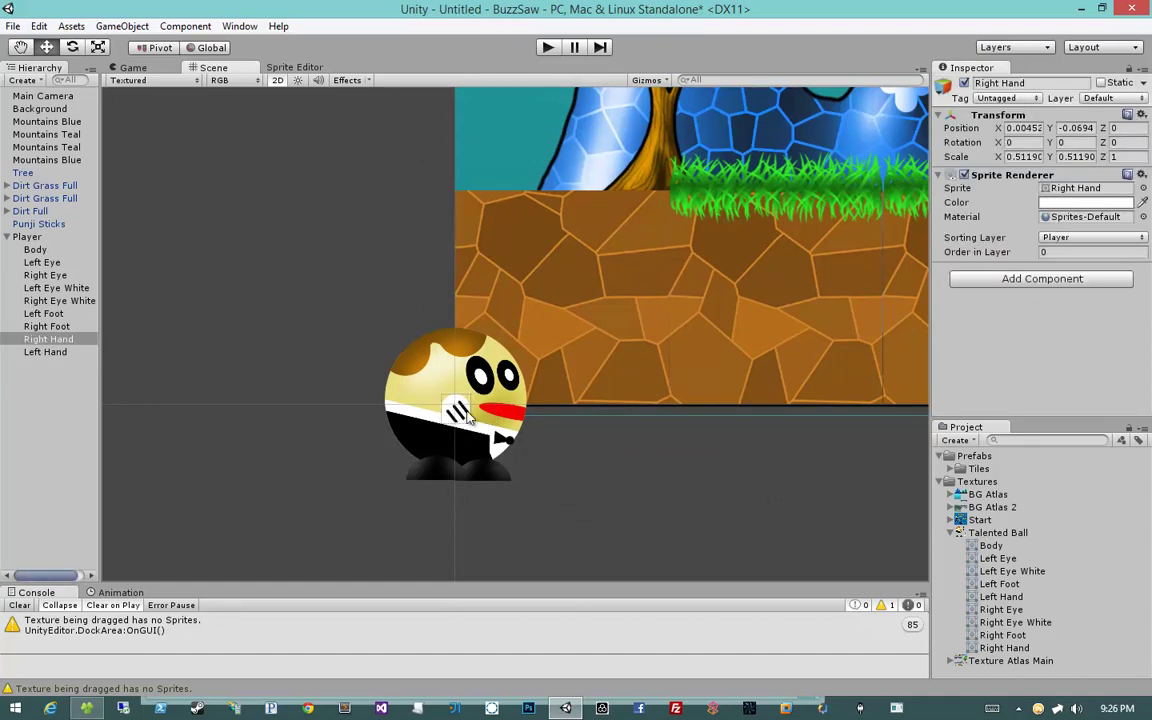
pyautogui.click(640, 470)
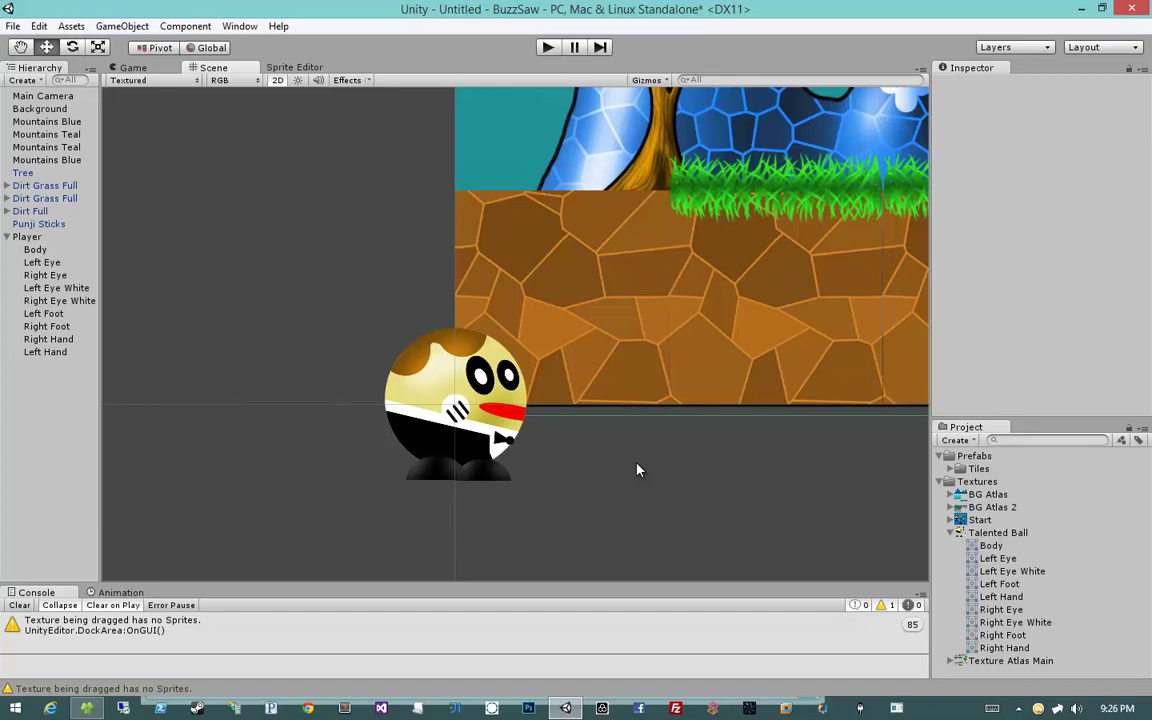
pyautogui.click(483, 480)
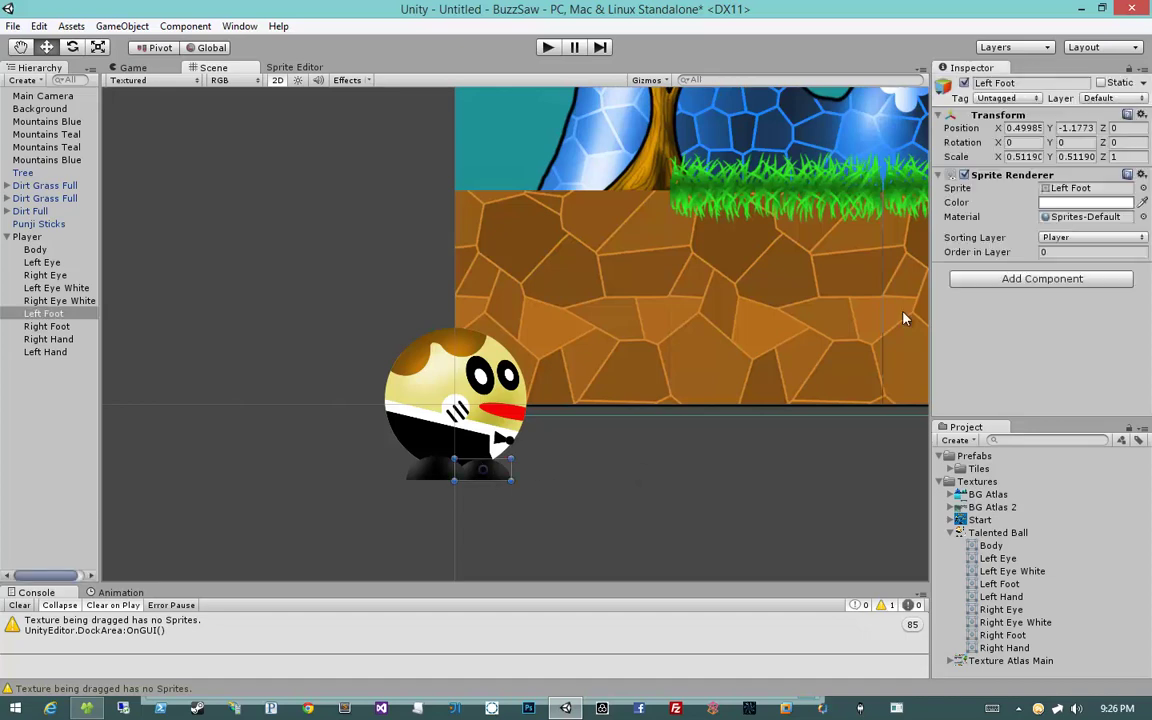
pyautogui.moveTo(1003, 257); pyautogui.dragTo(1000, 260)
pyautogui.click(672, 494)
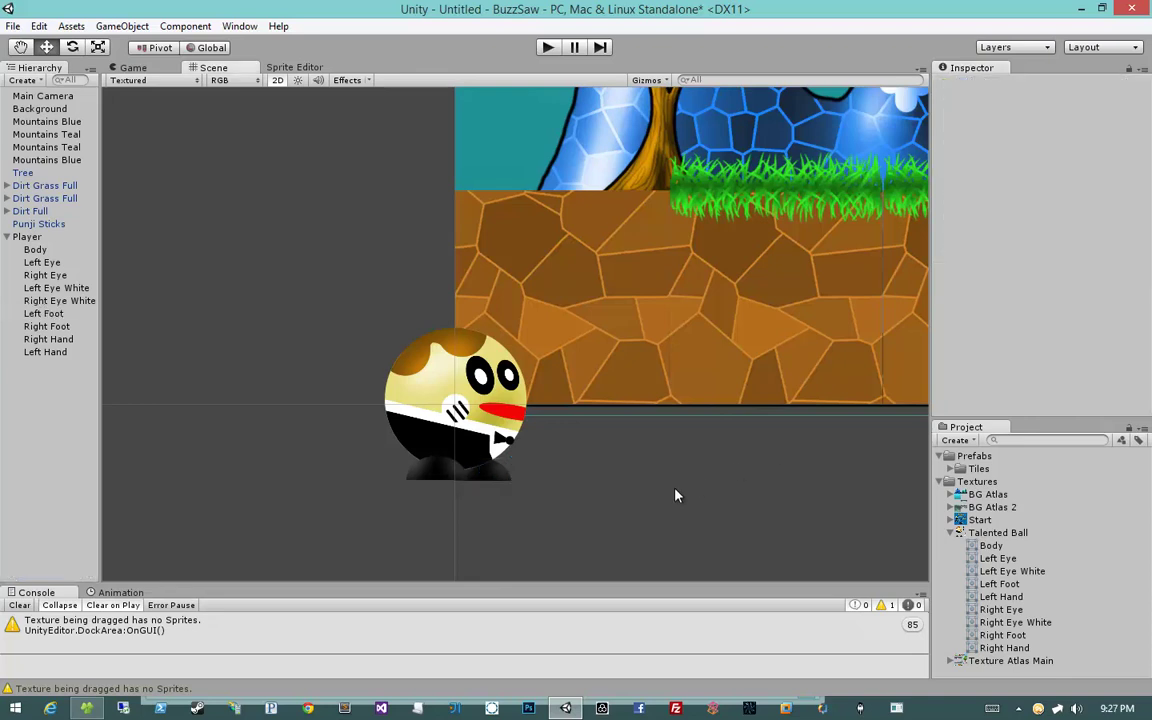
# Move Right Foot up in the hierarchy and set Right Foot and Right Hand order to 3.
pyautogui.click(450, 479)
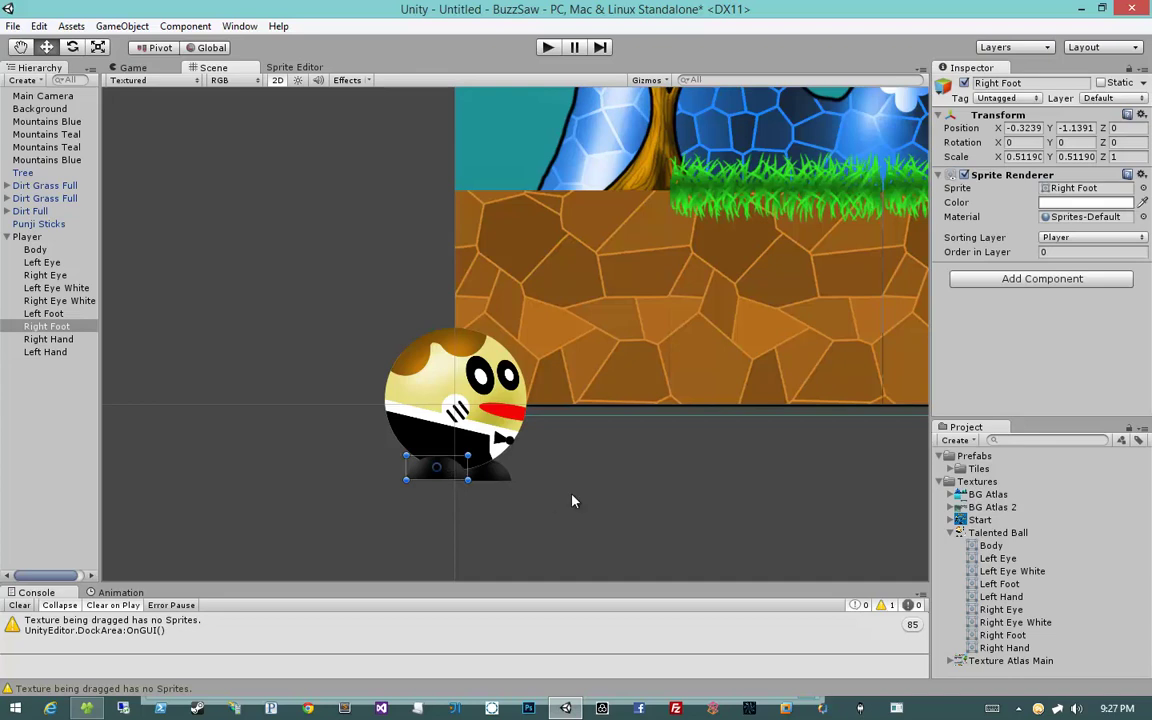
pyautogui.click(500, 476)
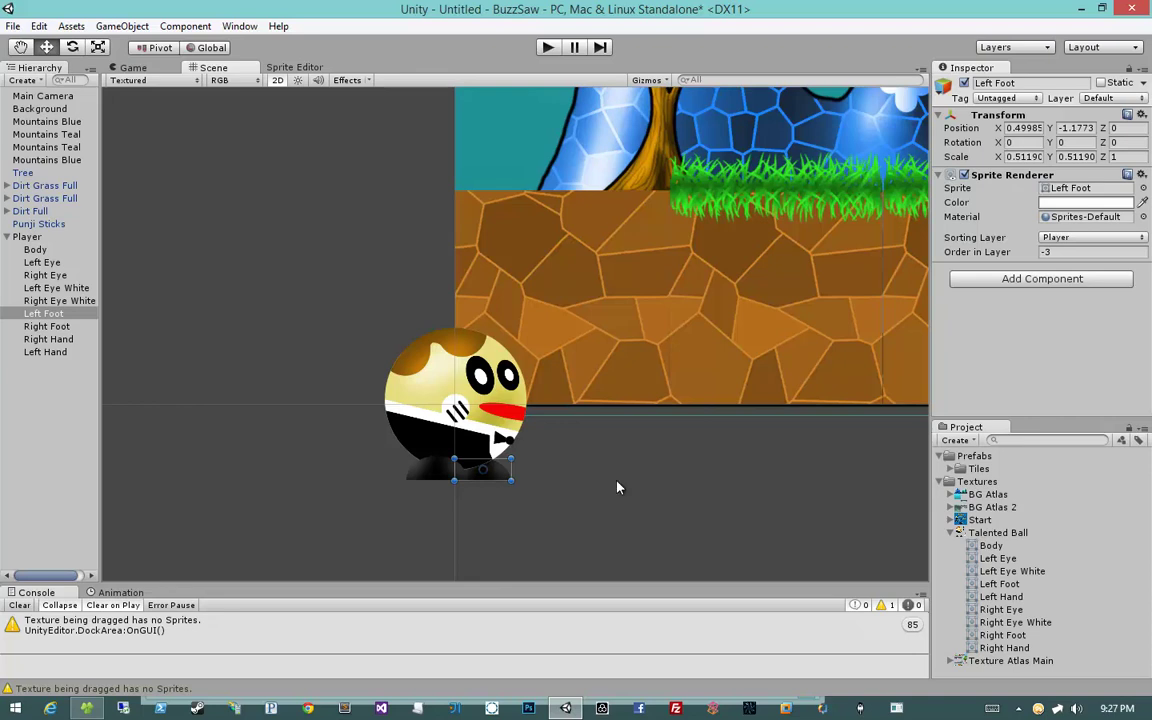
pyautogui.click(422, 479)
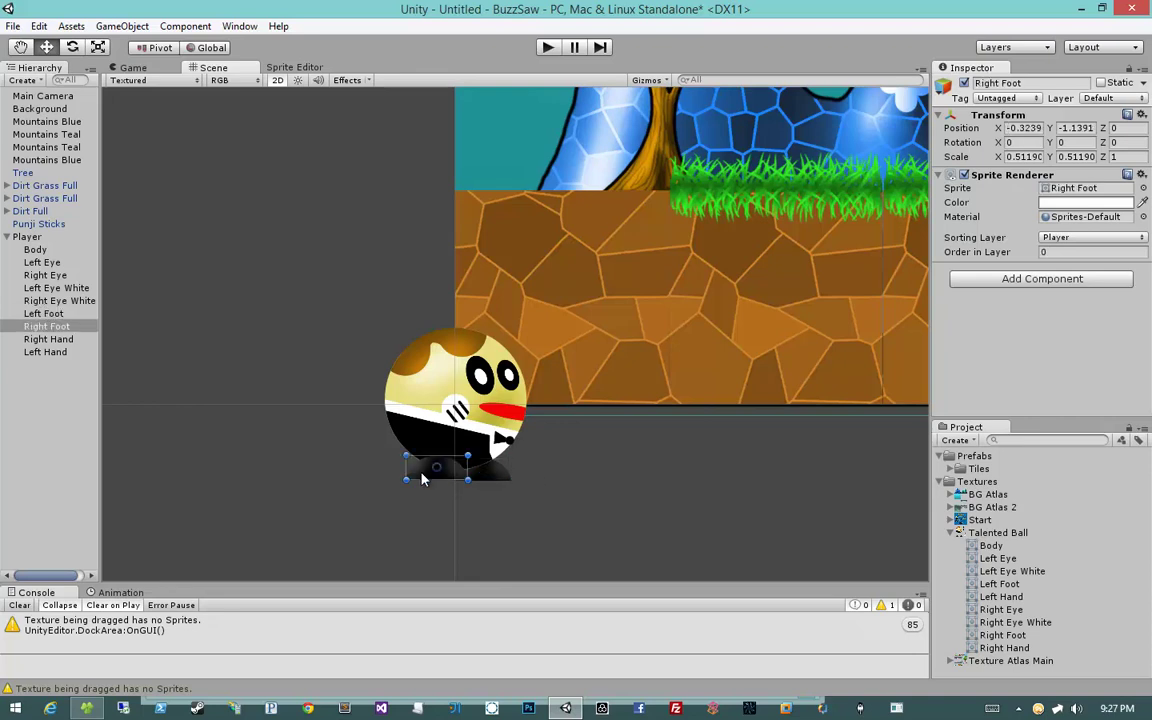
pyautogui.click(570, 487)
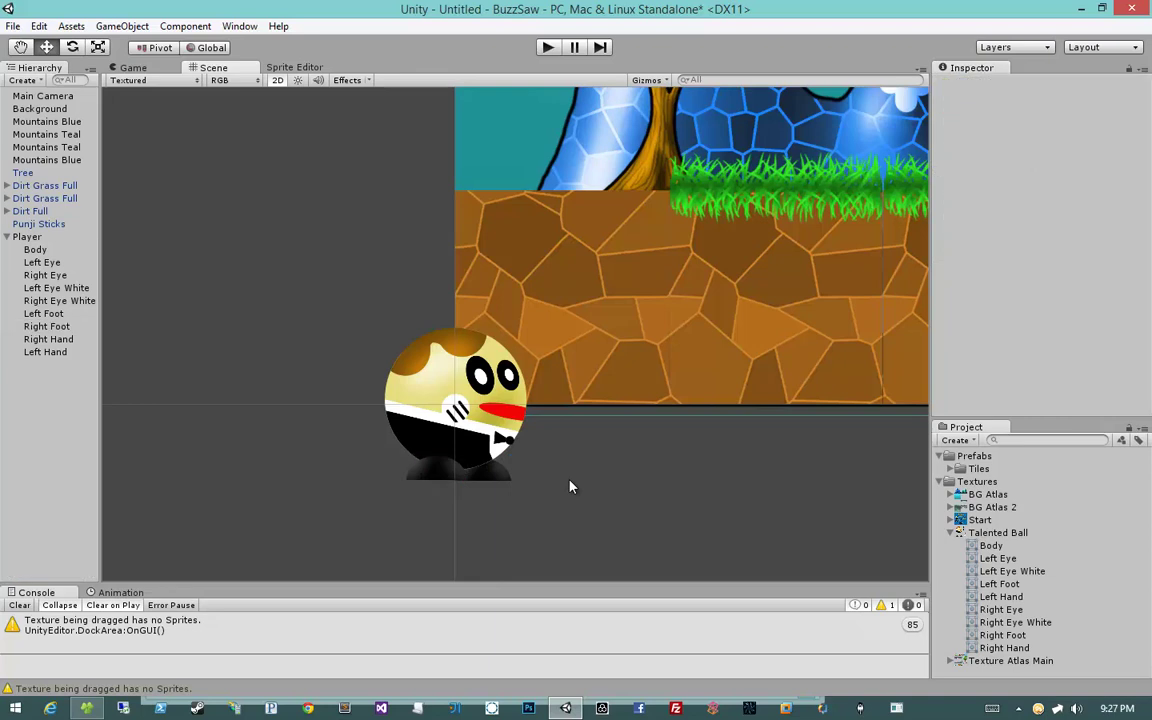
pyautogui.click(428, 481)
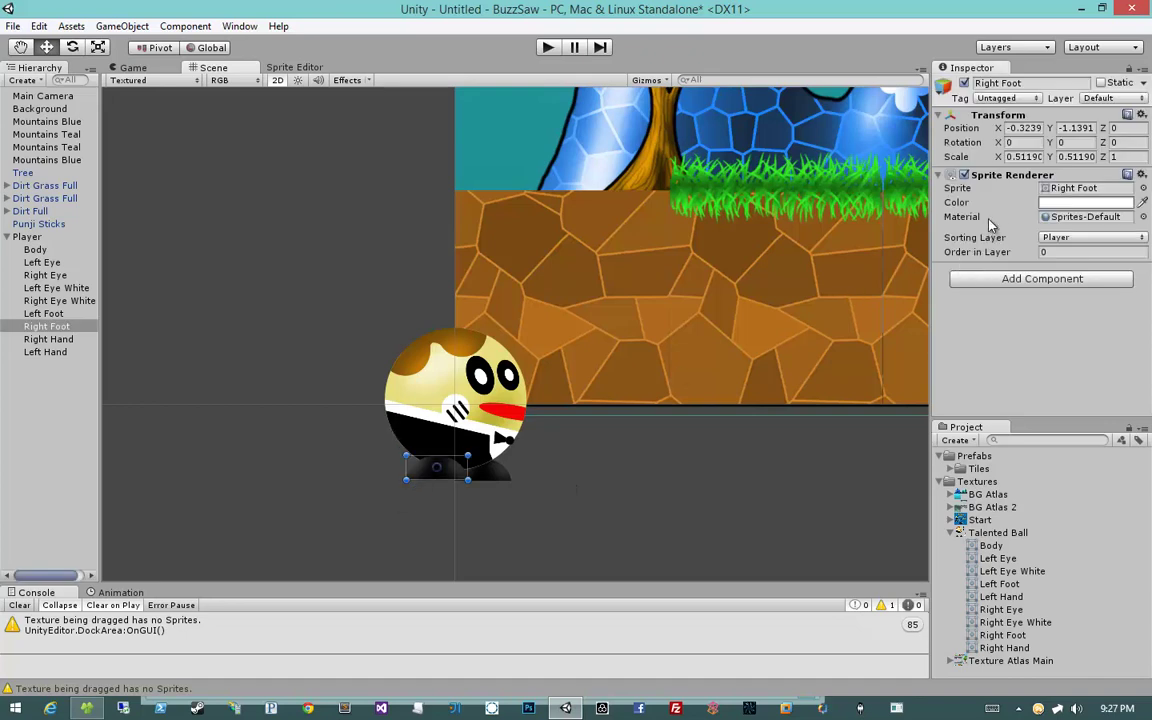
pyautogui.click(380, 430)
pyautogui.click(465, 478)
pyautogui.moveTo(48, 328)
pyautogui.mouseDown()
pyautogui.moveTo(58, 250)
pyautogui.moveTo(52, 294)
pyautogui.mouseUp()
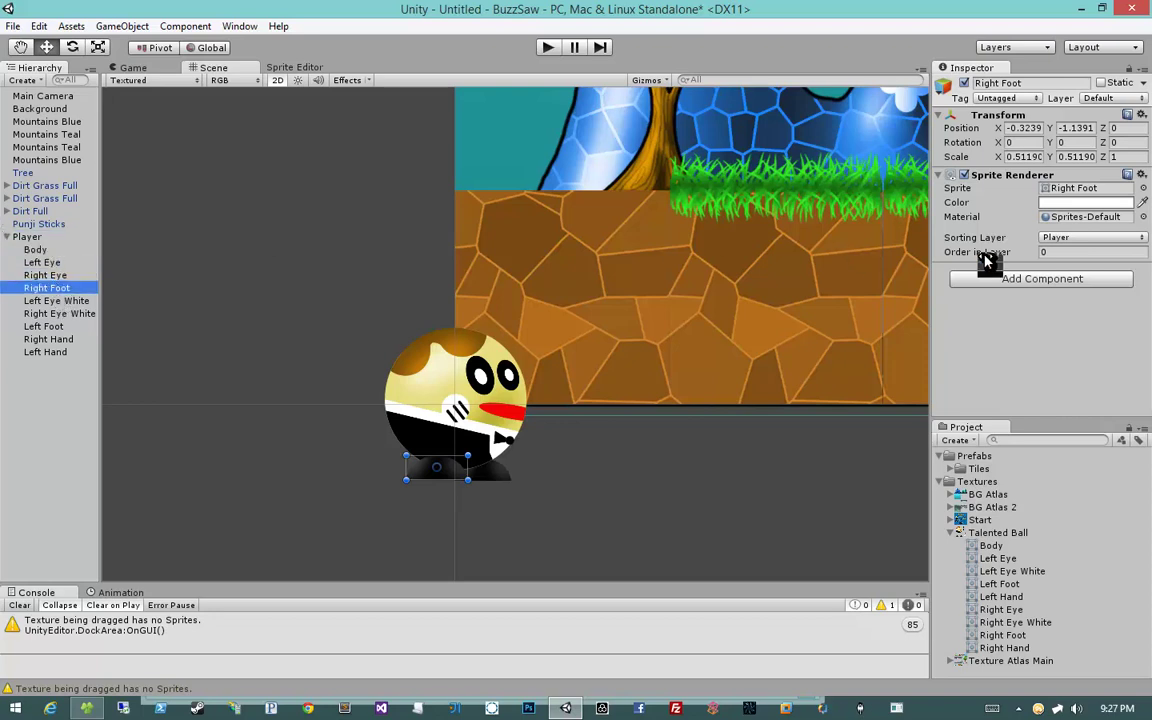
pyautogui.moveTo(987, 260); pyautogui.dragTo(995, 262)
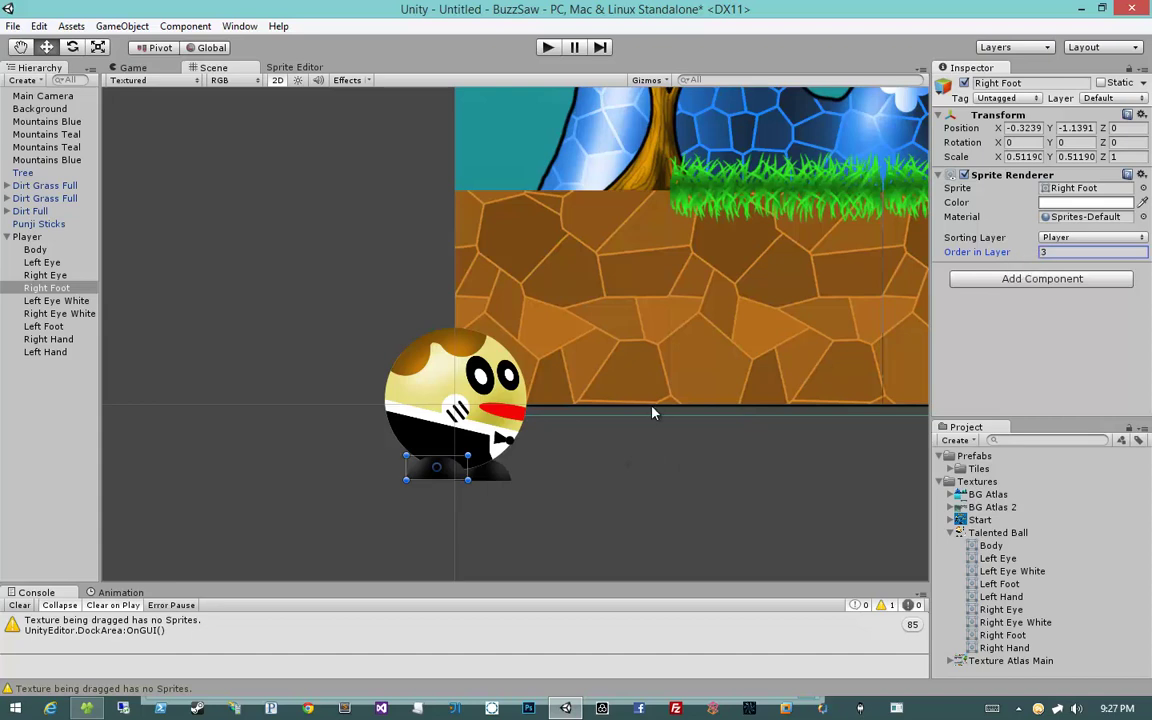
pyautogui.click(417, 368)
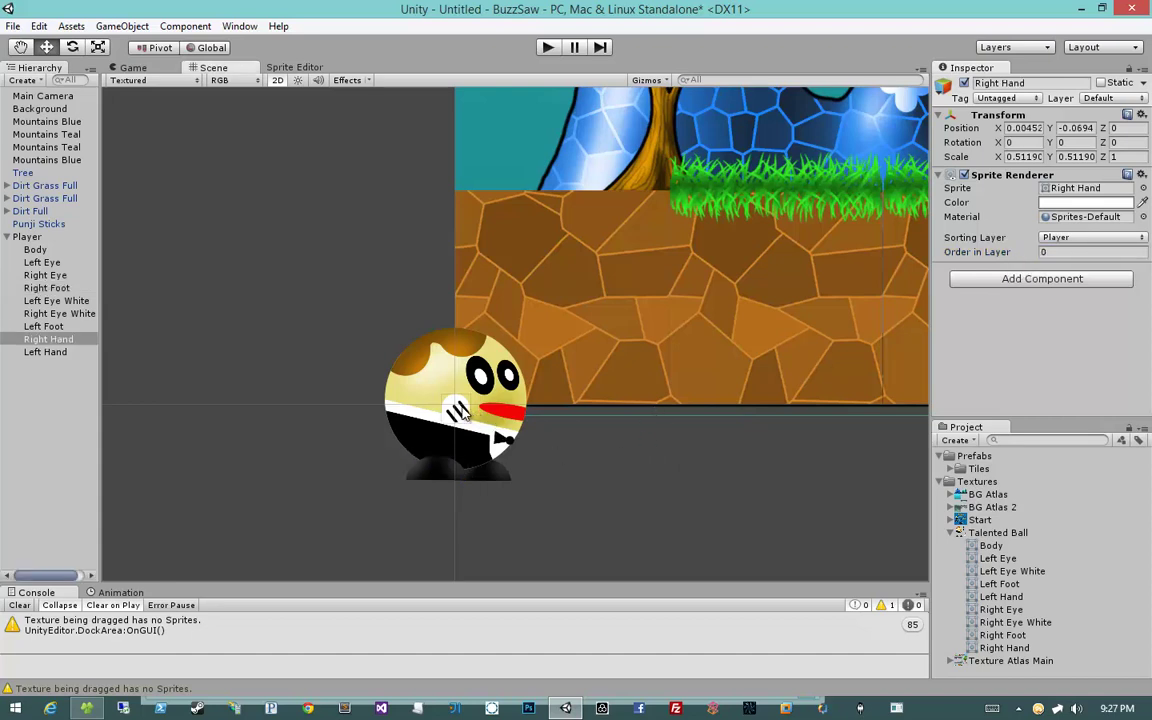
pyautogui.moveTo(1020, 254); pyautogui.dragTo(1023, 253)
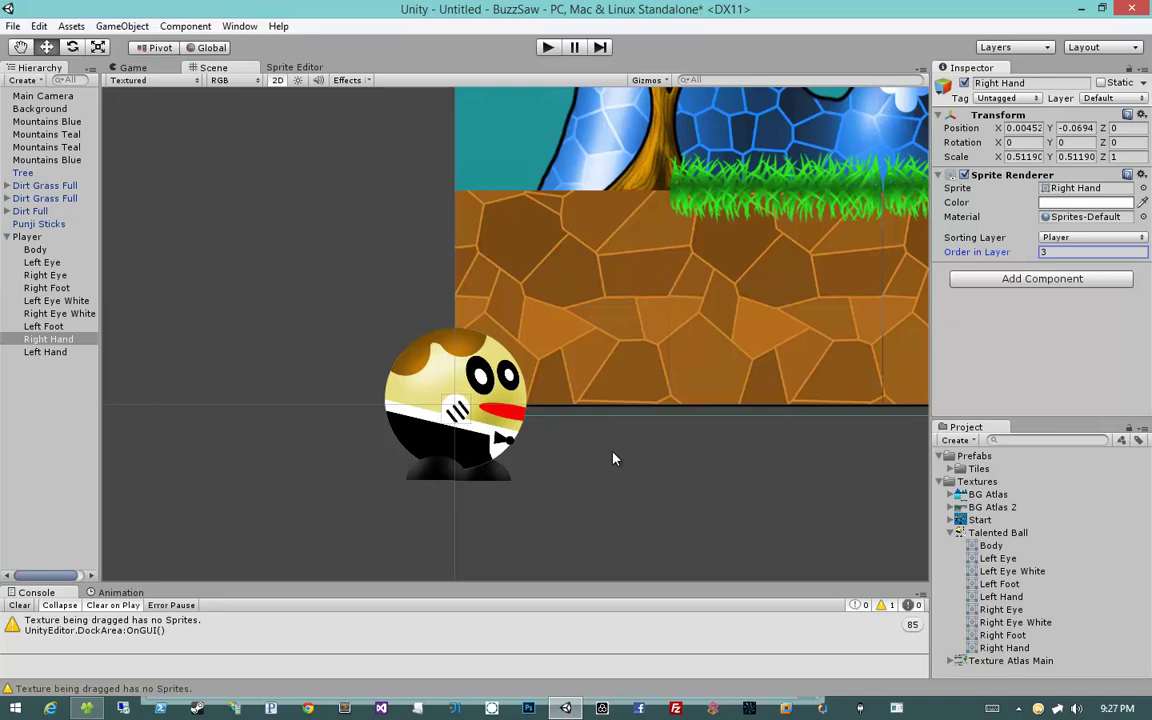
pyautogui.click(450, 452)
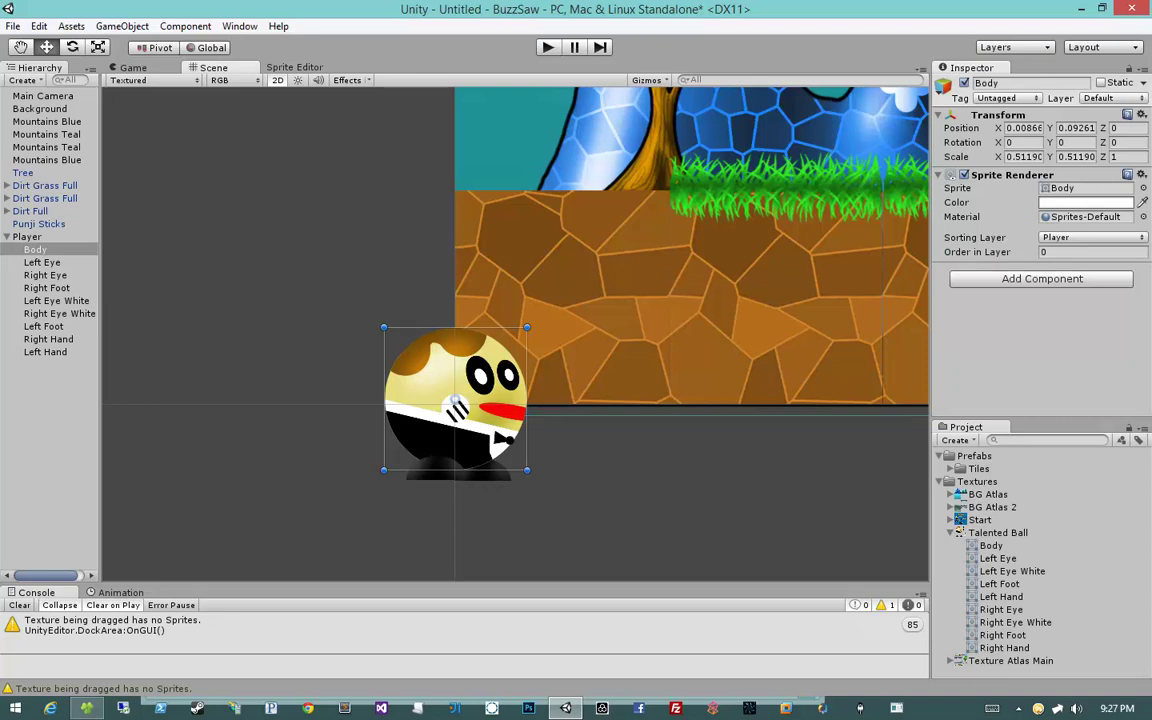
# Drag the Player onto the grassy ground beside the tree at the level's left end.
pyautogui.click(80, 237)
pyautogui.moveTo(463, 397); pyautogui.dragTo(538, 262)
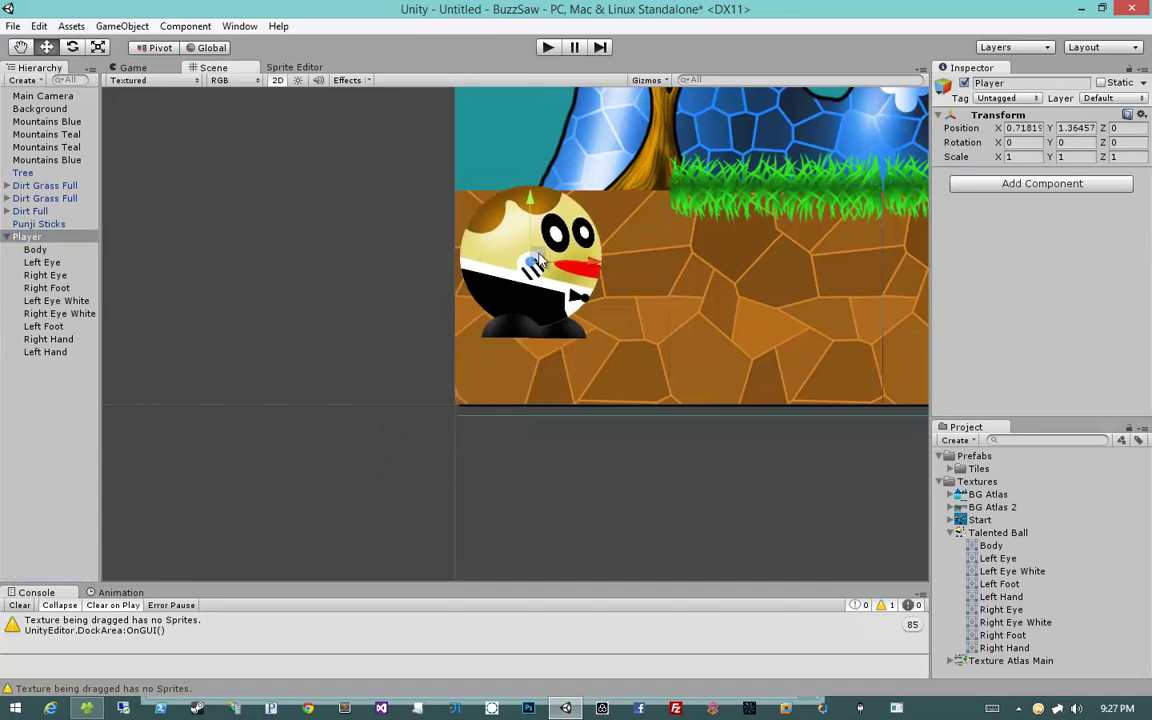
pyautogui.moveTo(538, 262); pyautogui.dragTo(353, 417, button='middle')
pyautogui.moveTo(353, 417); pyautogui.dragTo(372, 300)
pyautogui.scroll(-3, 475, 401)
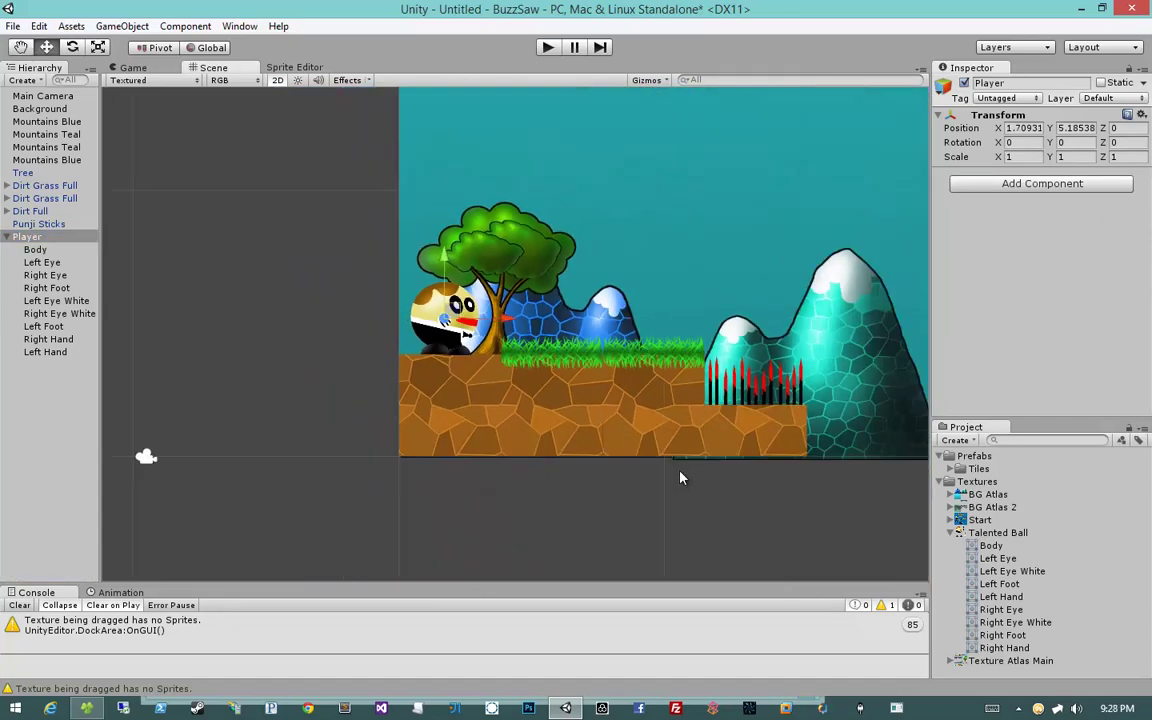
pyautogui.click(678, 479)
pyautogui.moveTo(678, 479); pyautogui.dragTo(584, 504, button='middle')
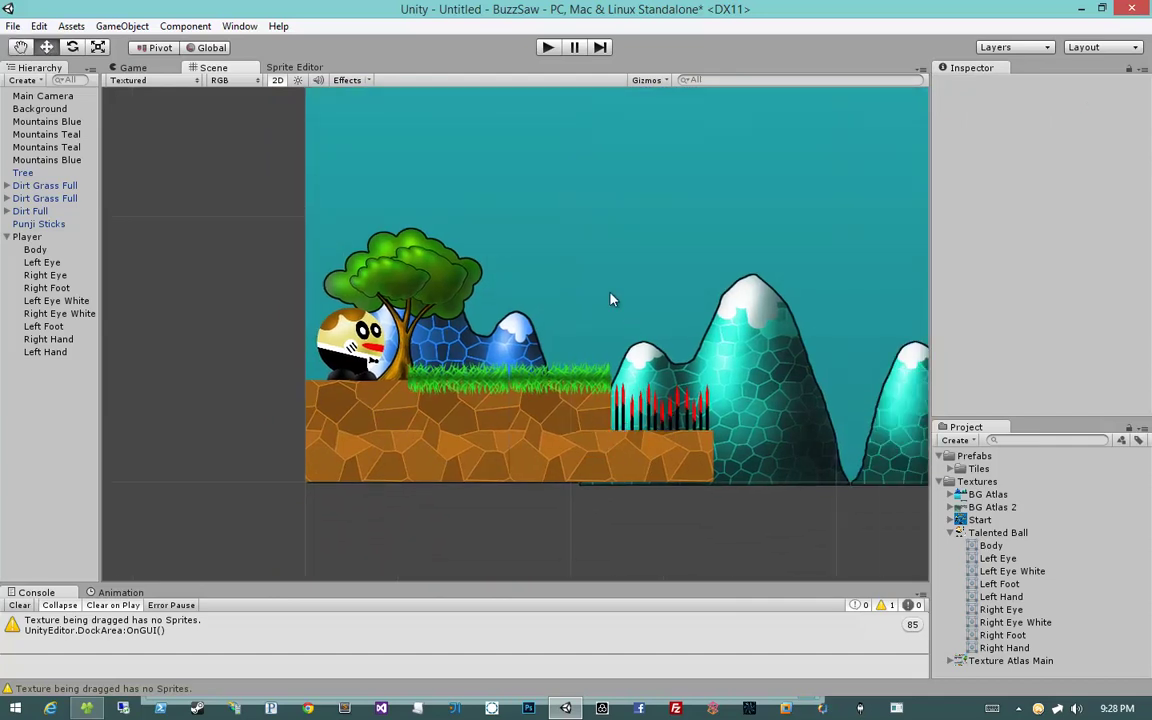
# Drag the Player from the Hierarchy into the Prefabs folder to create a Player prefab.
pyautogui.click(30, 237)
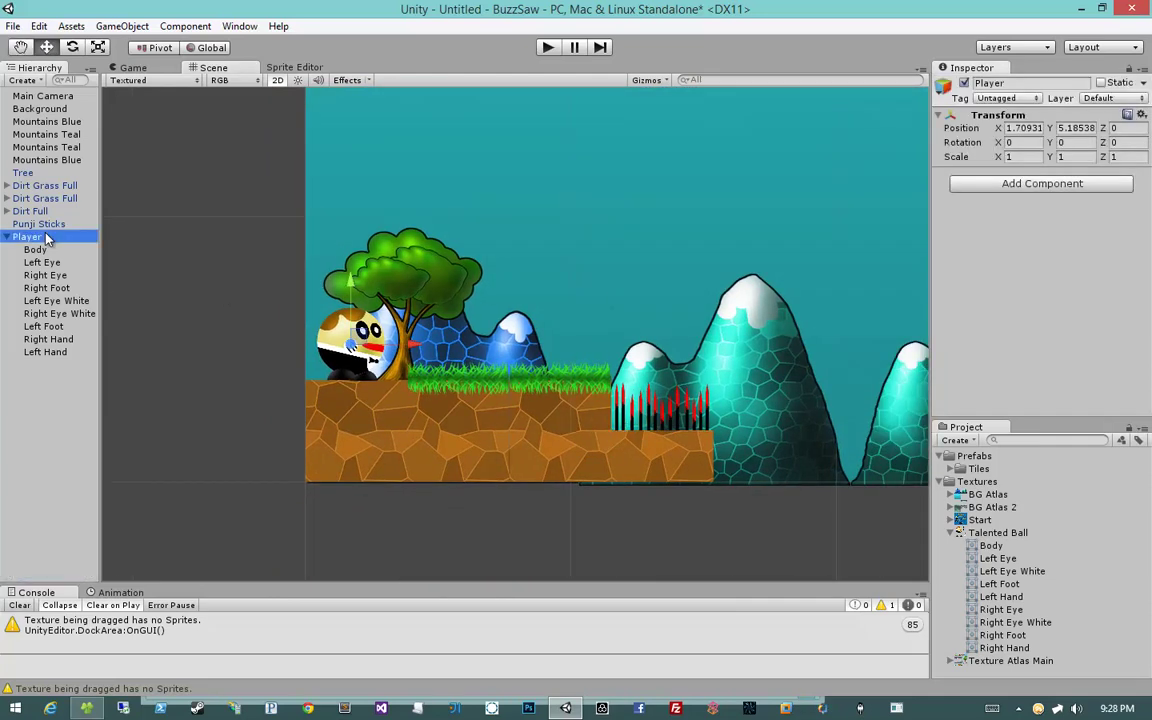
pyautogui.click(944, 483)
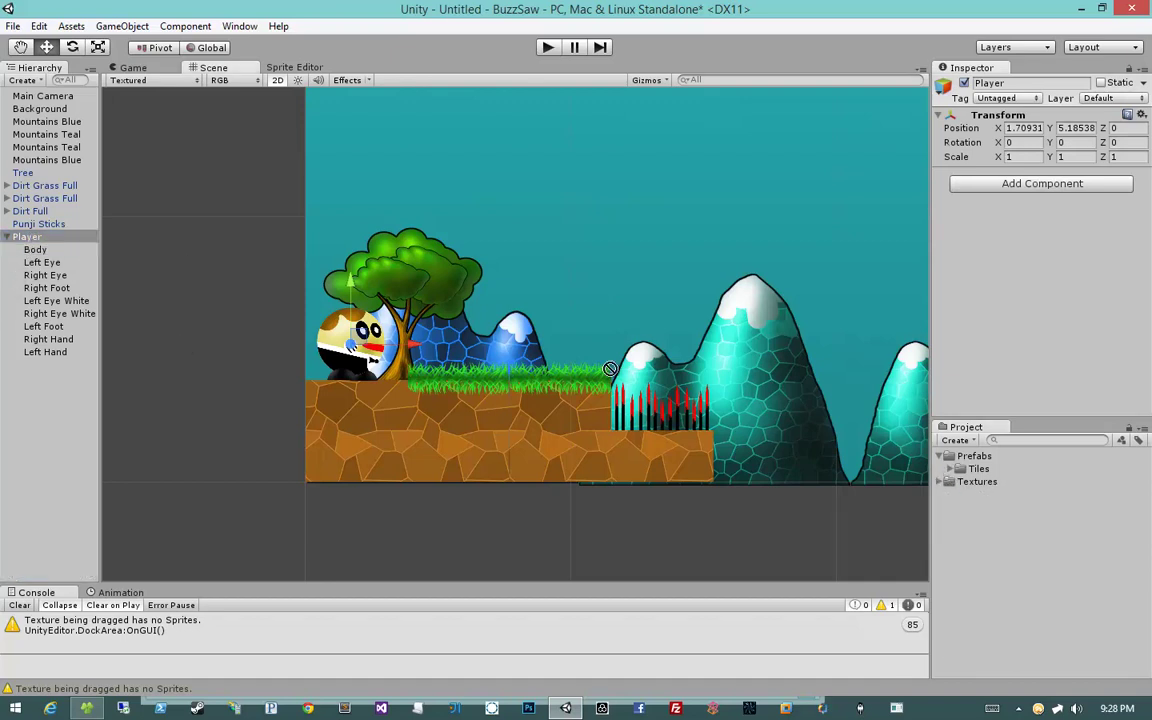
pyautogui.click(953, 459)
pyautogui.moveTo(953, 462); pyautogui.dragTo(957, 465)
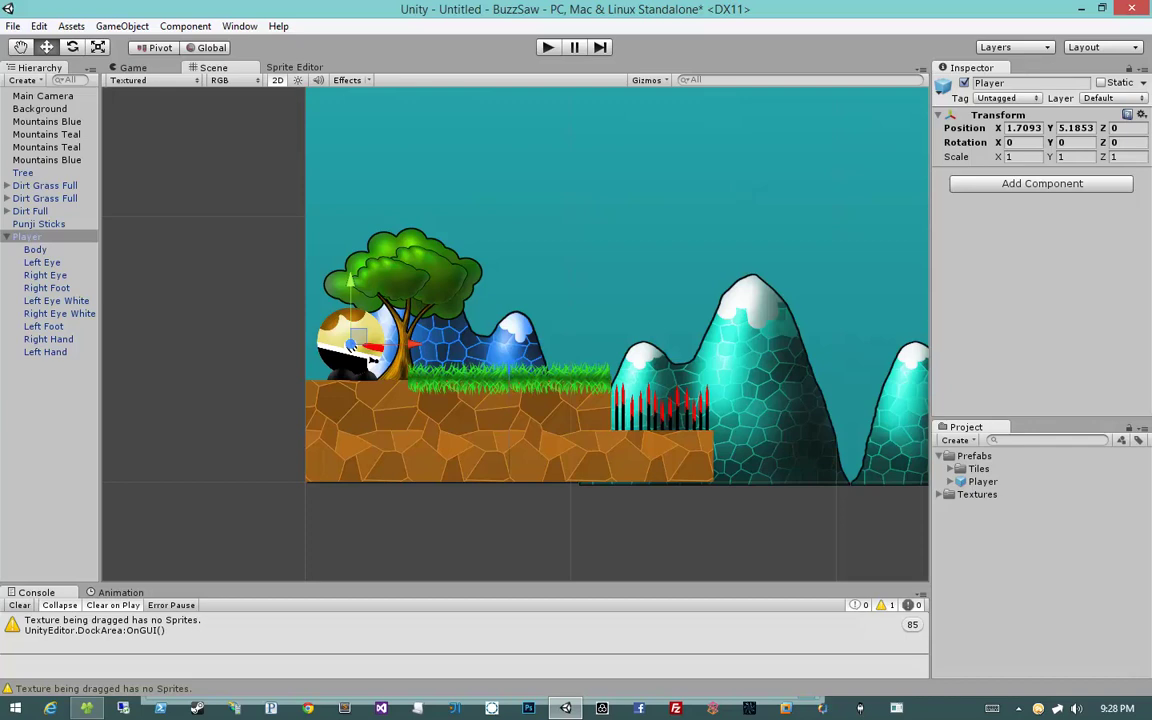
# Reselect the Player instance and move it down onto the dirt.
pyautogui.click(222, 394)
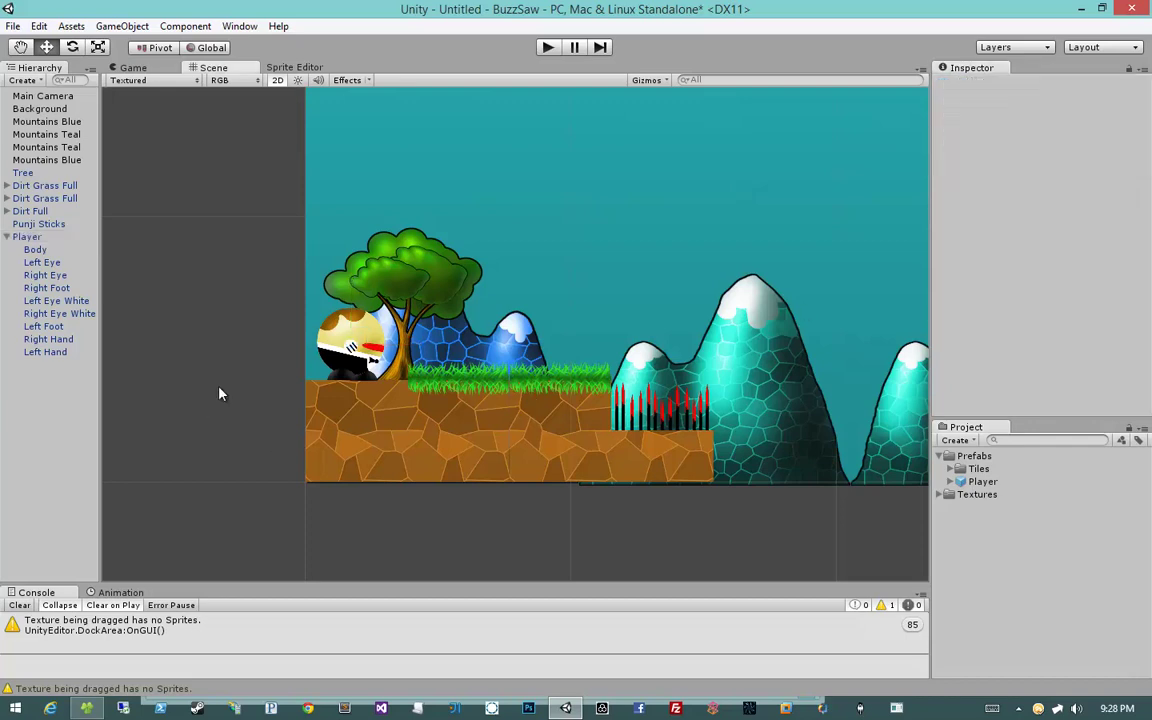
pyautogui.click(45, 275)
pyautogui.click(35, 249)
pyautogui.moveTo(365, 343); pyautogui.dragTo(352, 423)
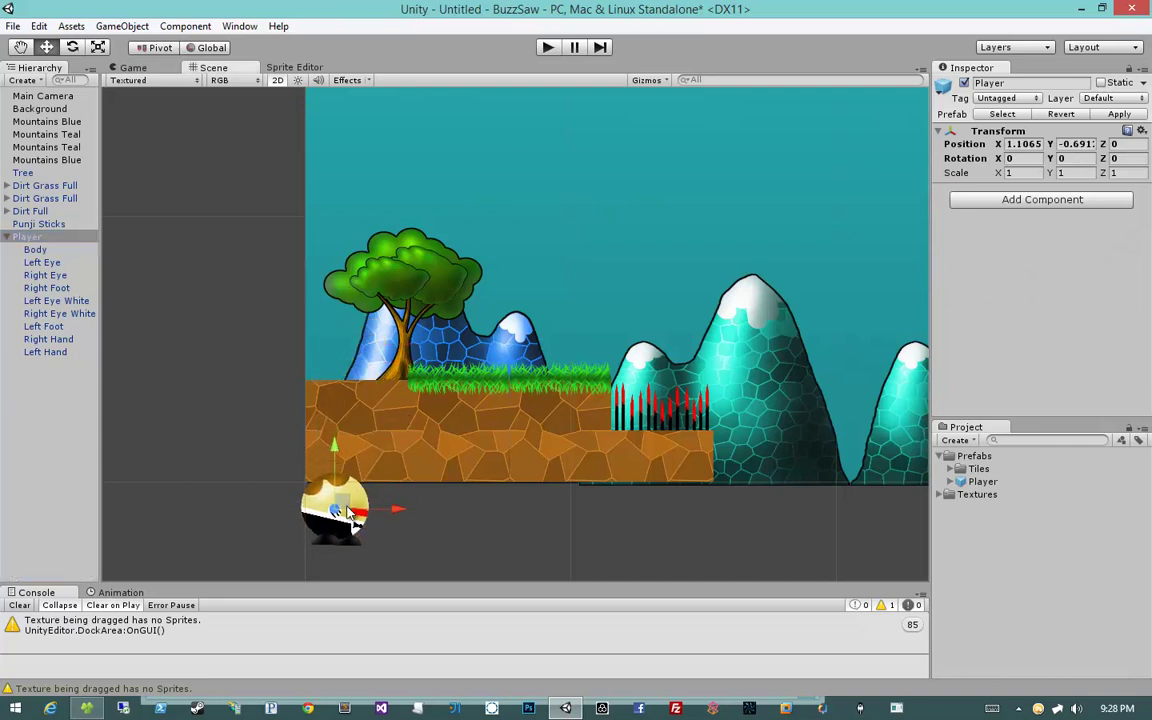
# Undo the Player's move and raise the Left Eye's Order in Layer to 1.
pyautogui.hotkey('ctrl', 'z')
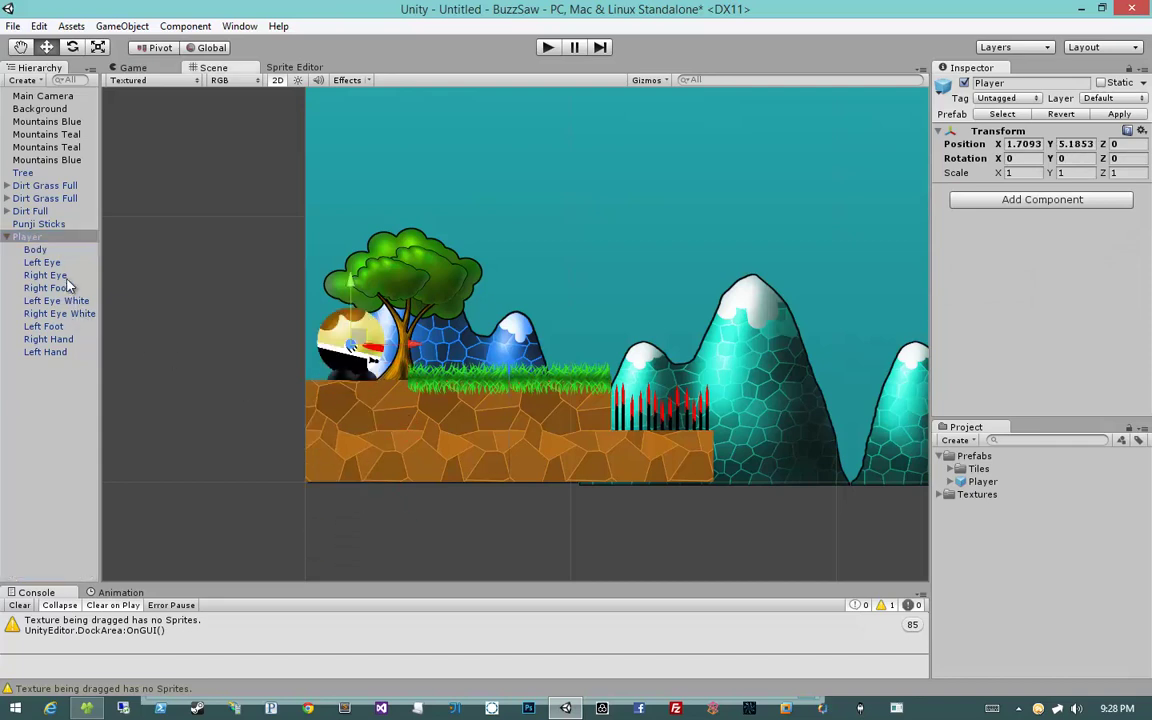
pyautogui.click(62, 300)
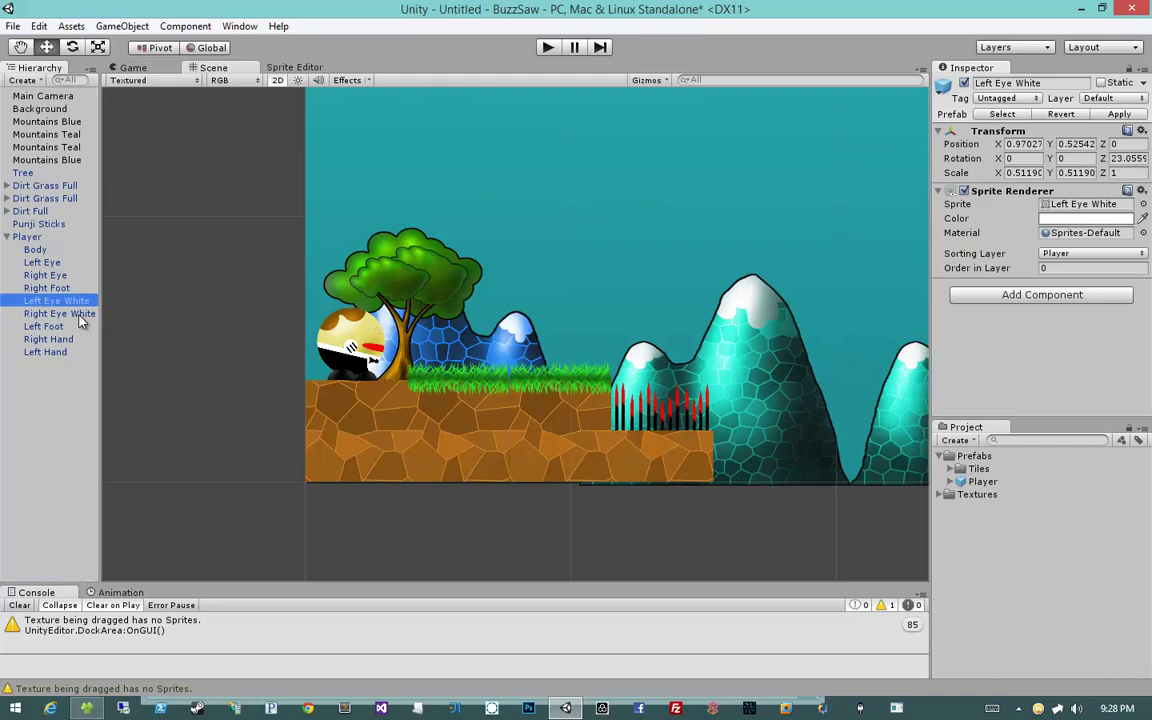
pyautogui.click(81, 315)
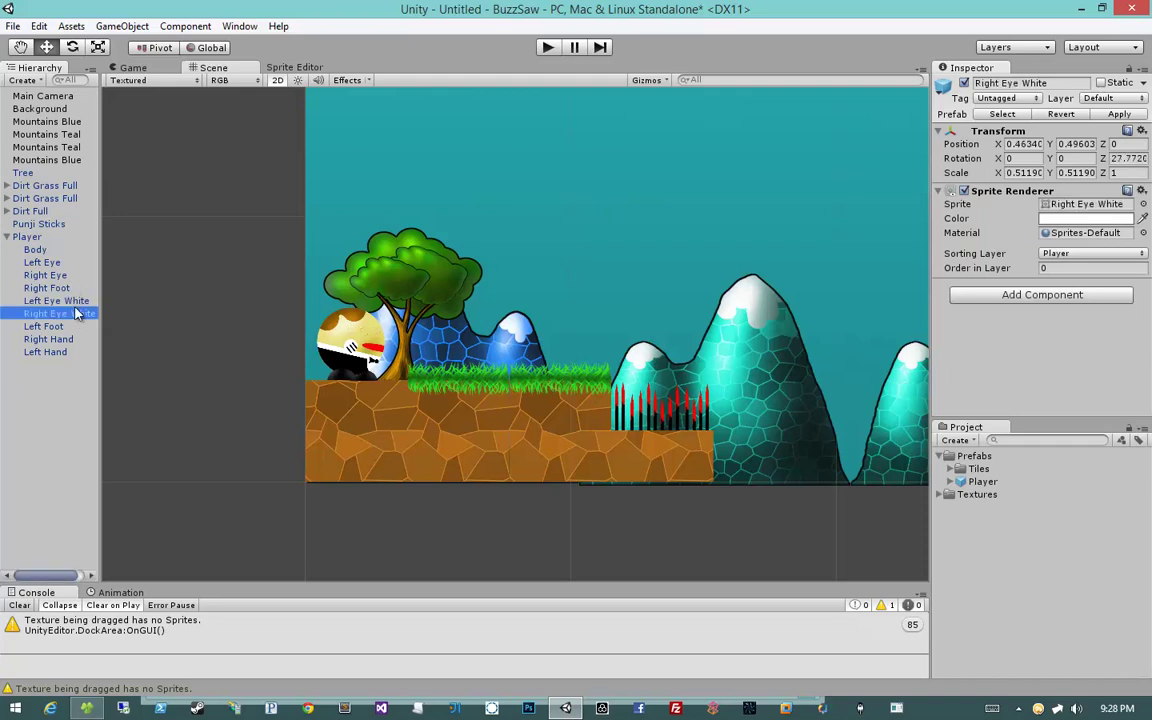
pyautogui.click(55, 262)
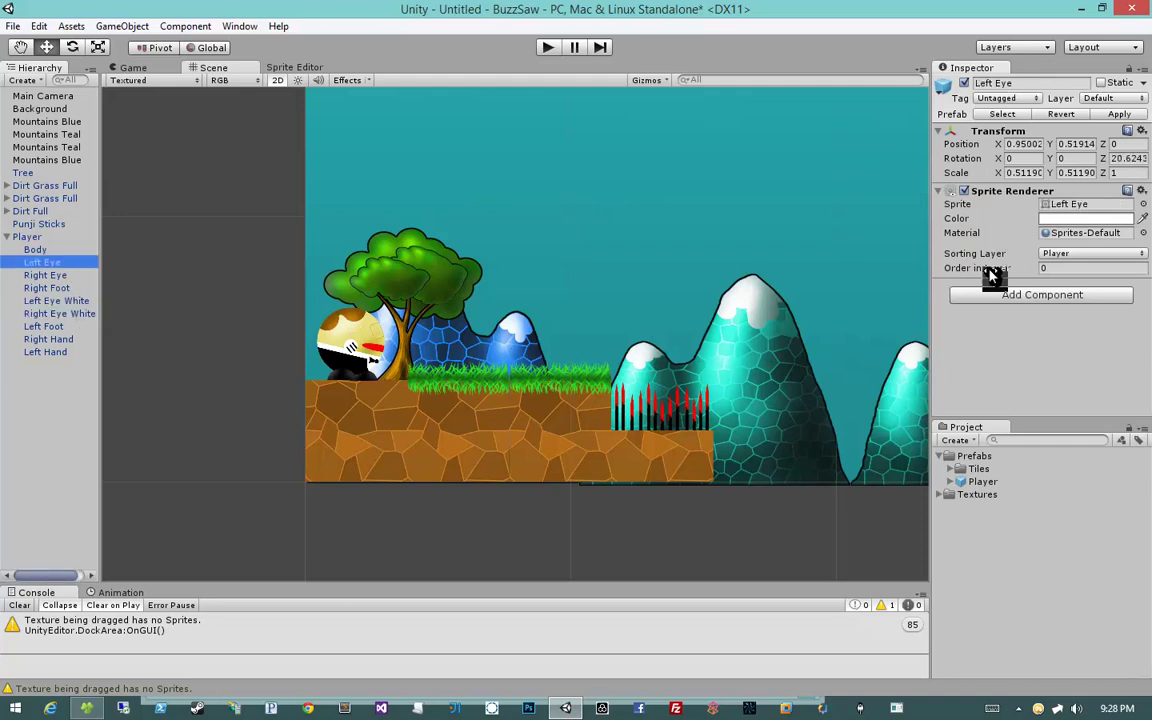
pyautogui.moveTo(992, 275); pyautogui.dragTo(998, 278)
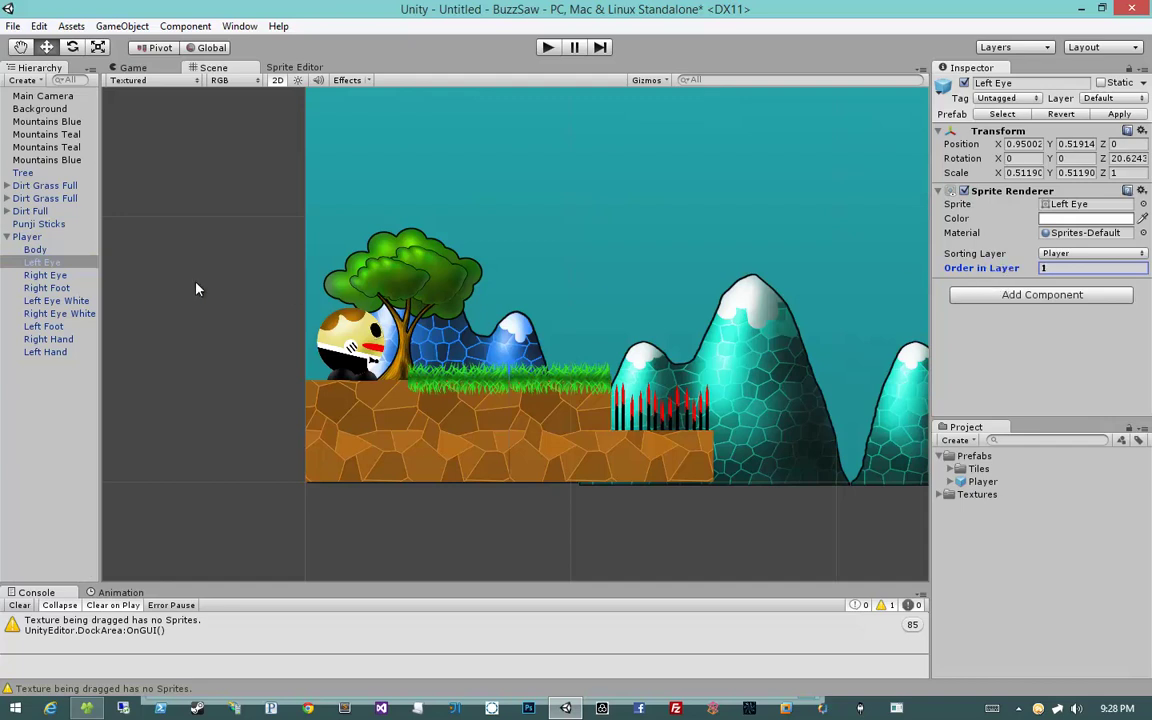
pyautogui.click(60, 262)
pyautogui.press('Down')
pyautogui.press('Down')
pyautogui.press('Up')
pyautogui.press('Up')
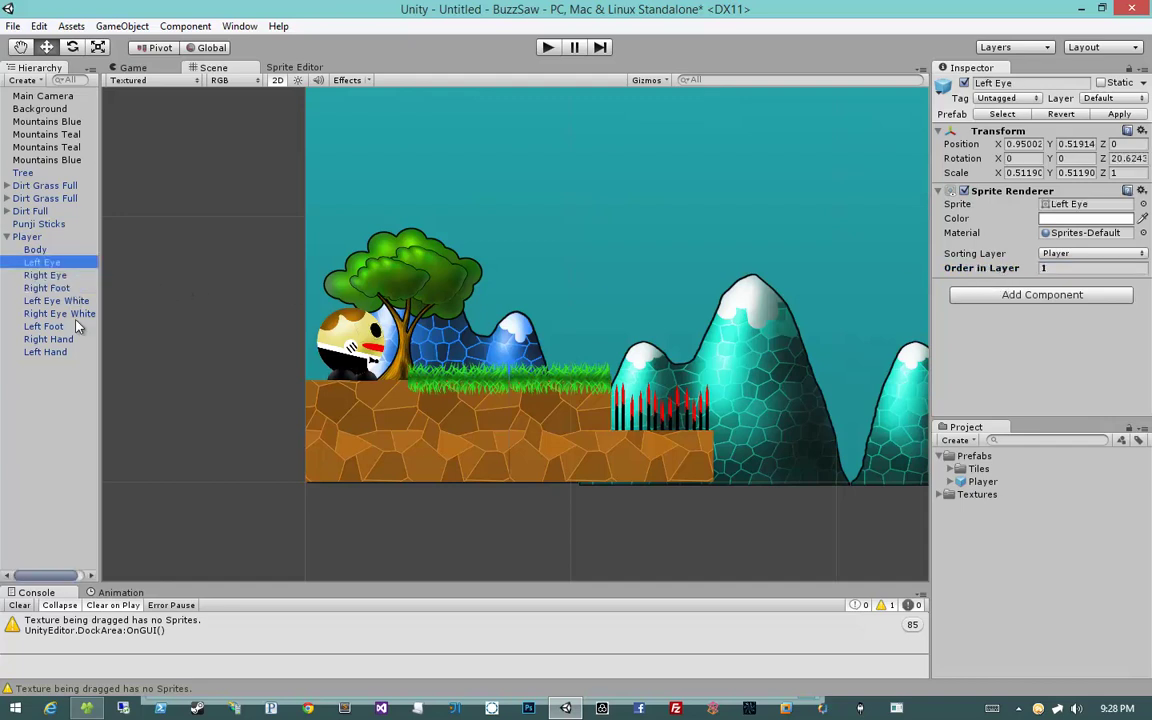
pyautogui.click(64, 340)
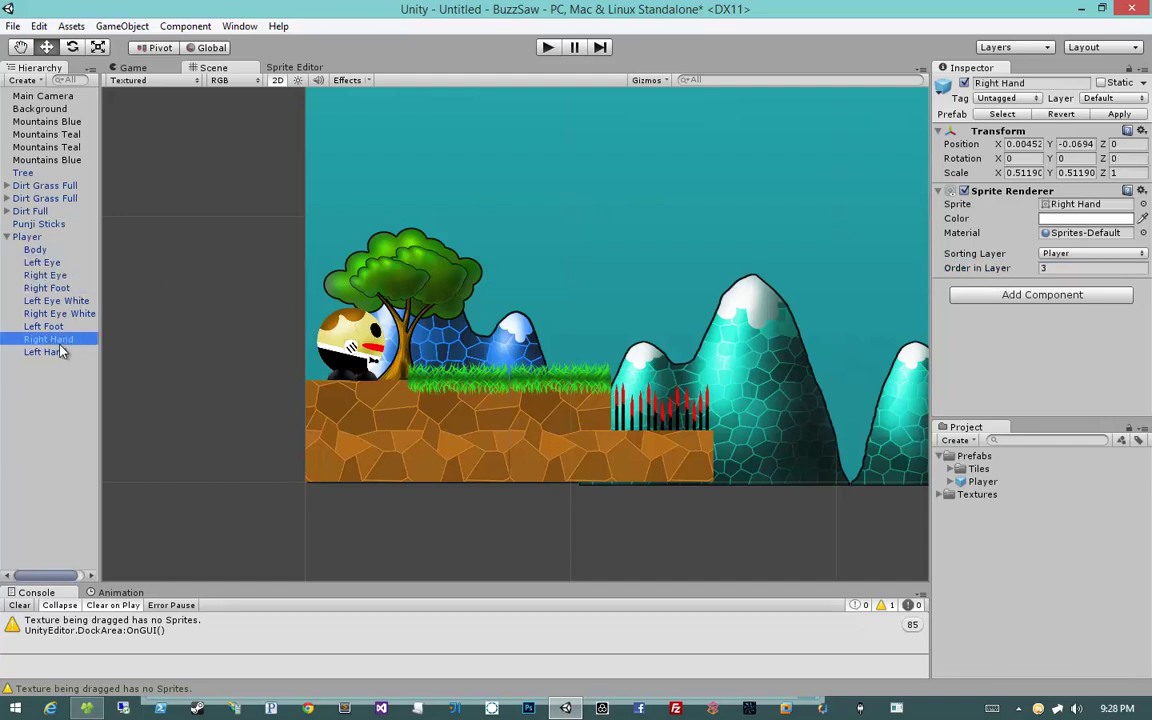
pyautogui.keyDown('ctrl'); pyautogui.click(64, 340); pyautogui.keyUp('ctrl')
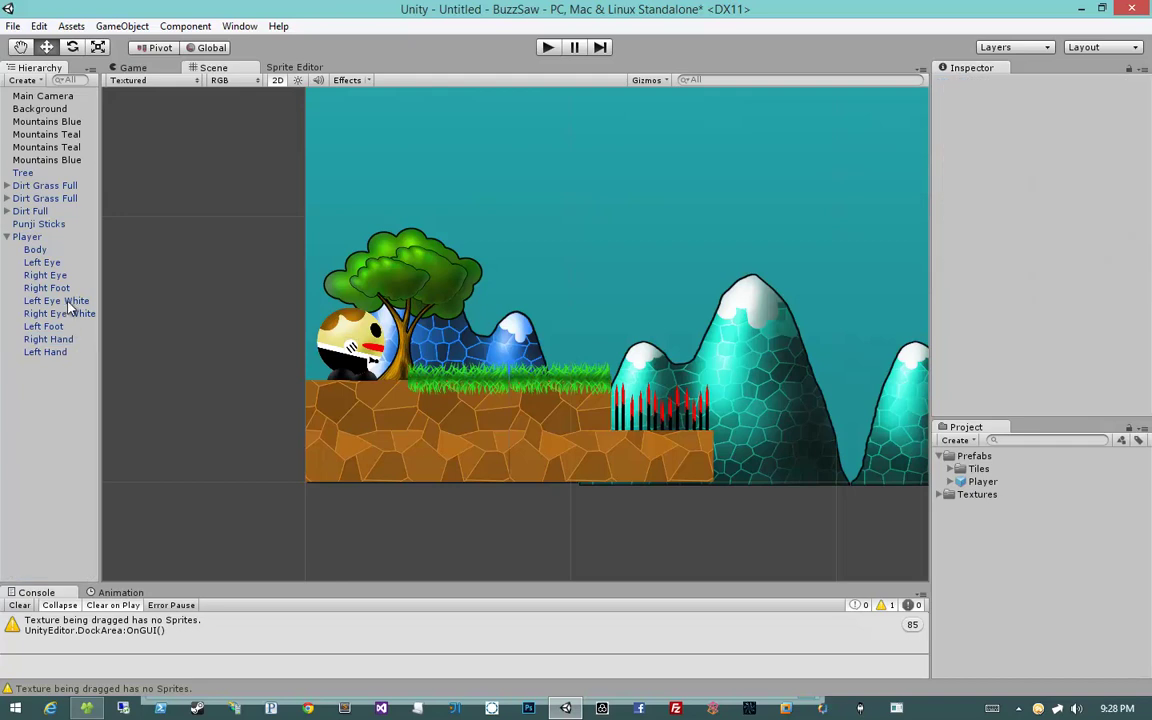
# Raise the Right Eye's order to 1 and both Eye Whites' order to 3.
pyautogui.click(60, 274)
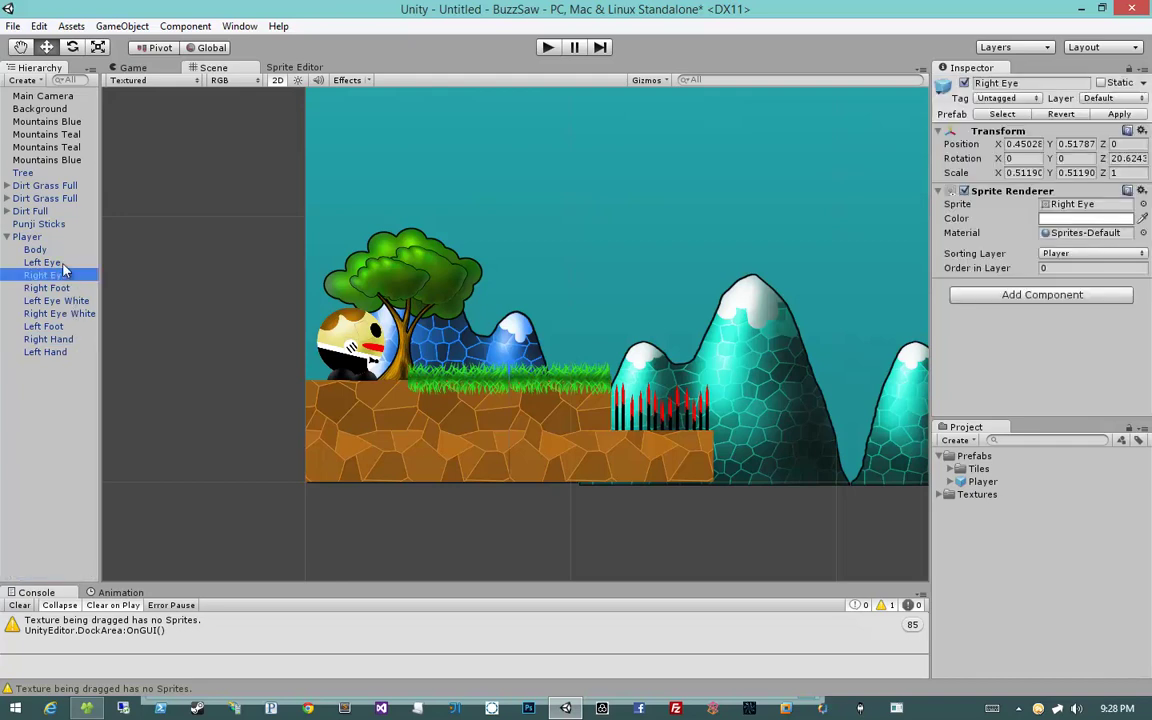
pyautogui.click(62, 263)
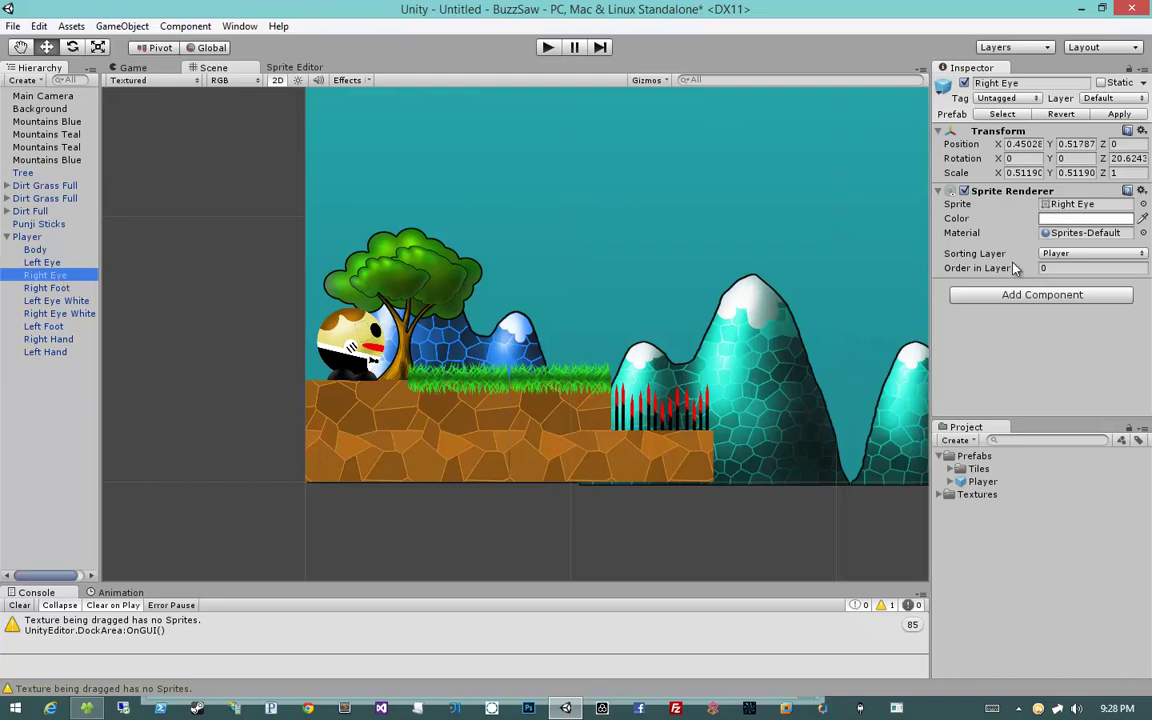
pyautogui.moveTo(970, 268); pyautogui.dragTo(975, 278)
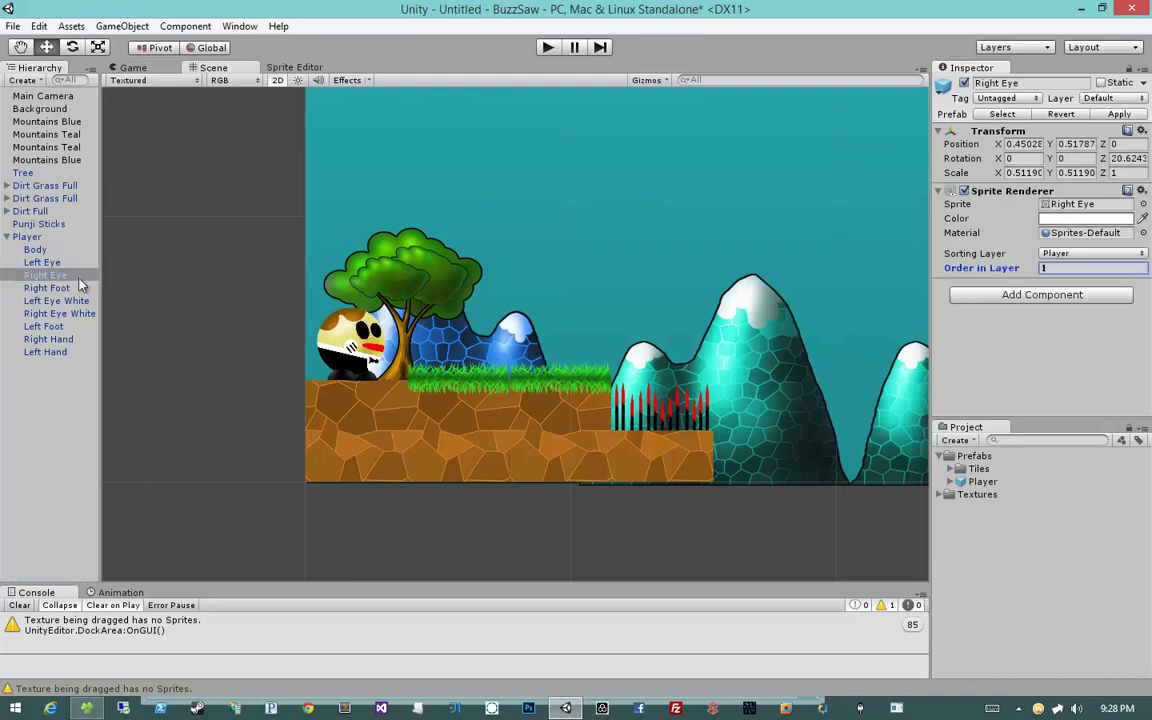
pyautogui.click(56, 300)
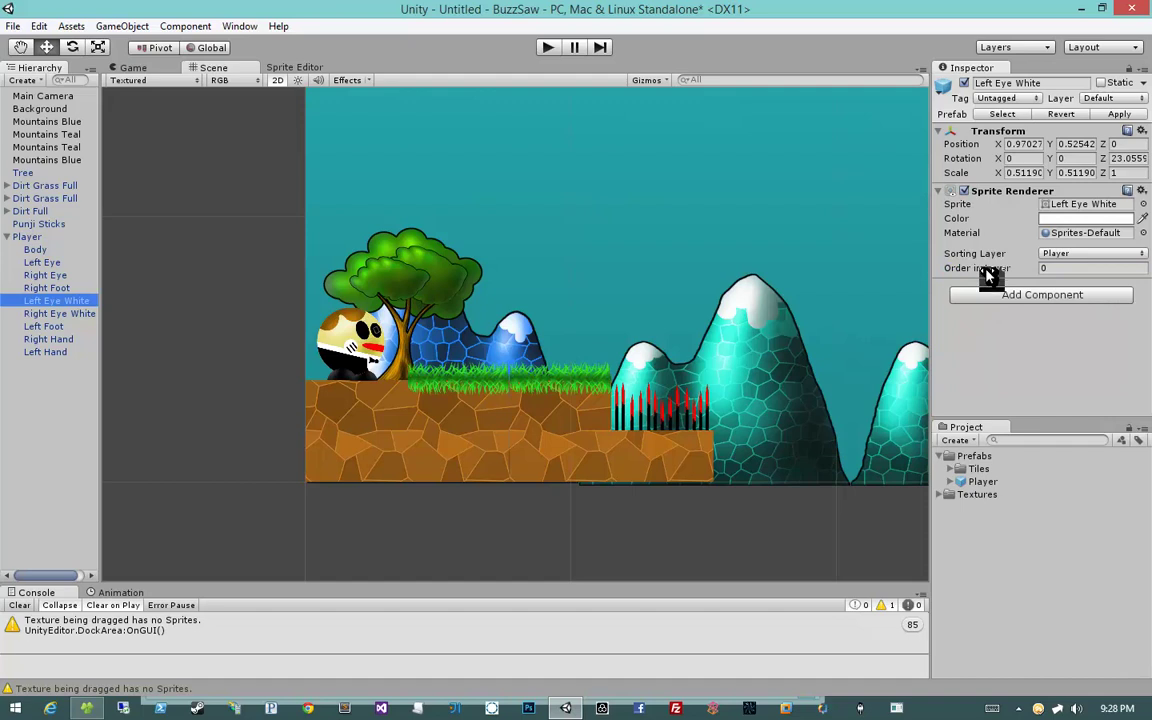
pyautogui.moveTo(987, 277); pyautogui.dragTo(1010, 268)
pyautogui.click(88, 314)
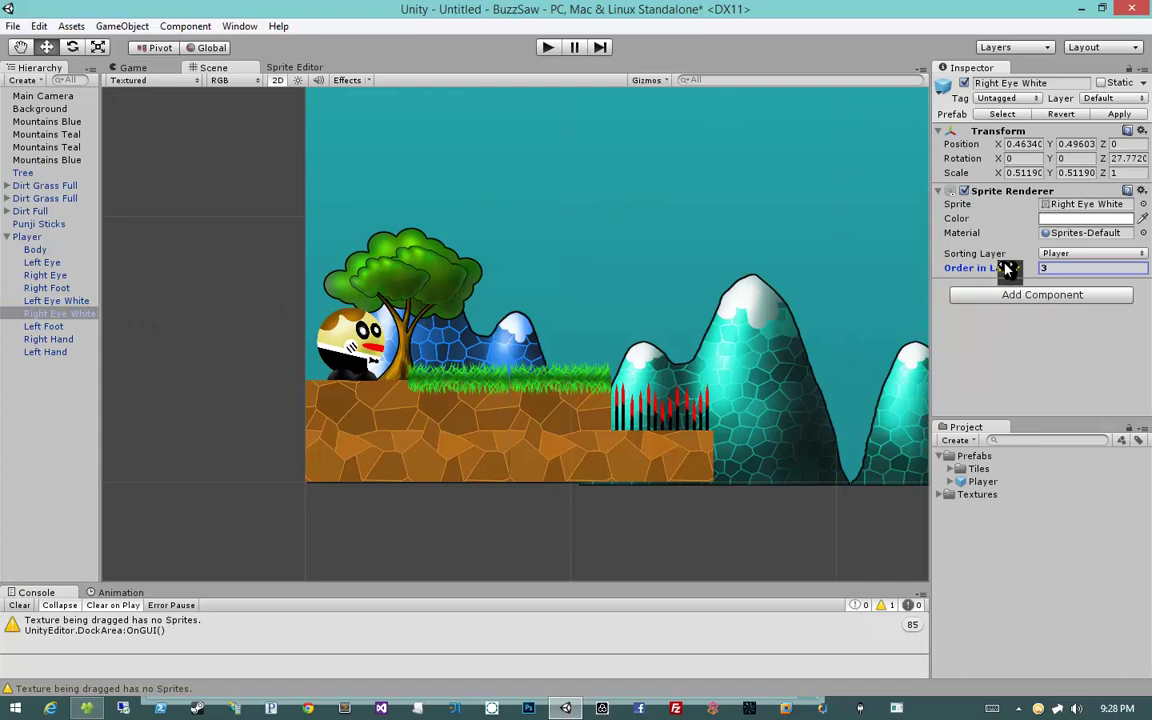
pyautogui.click(20, 237)
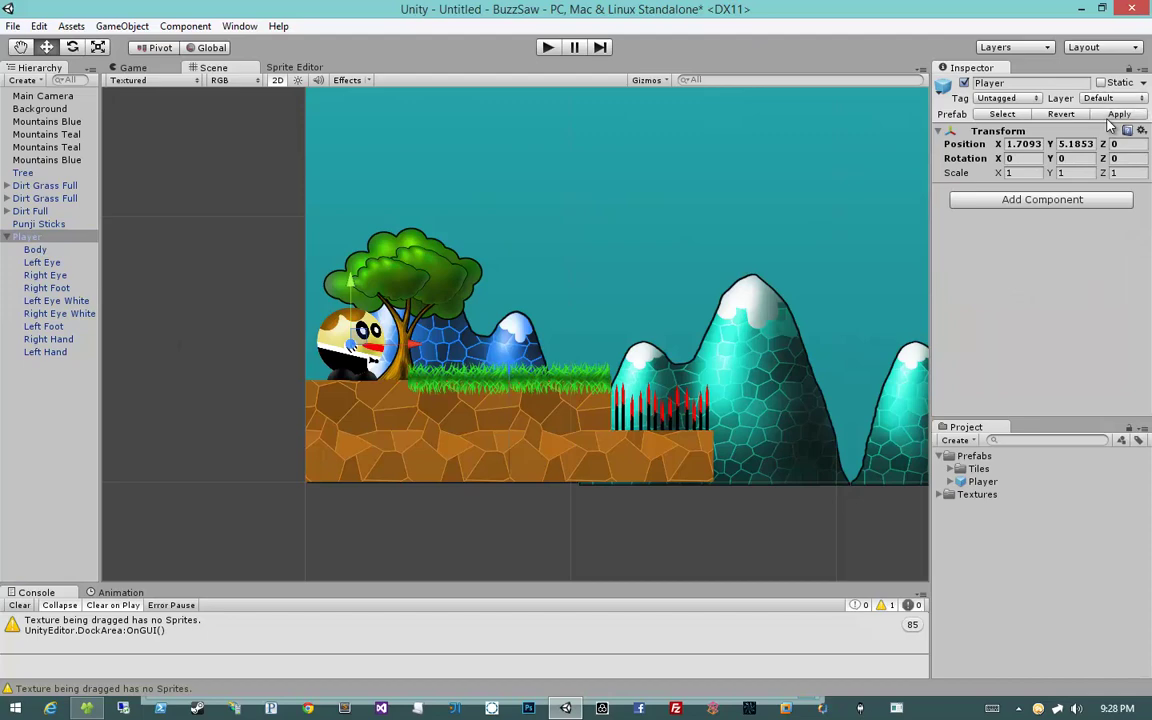
pyautogui.scroll(3, 527, 411)
pyautogui.moveTo(527, 411); pyautogui.dragTo(607, 385, button='middle')
pyautogui.click(145, 287)
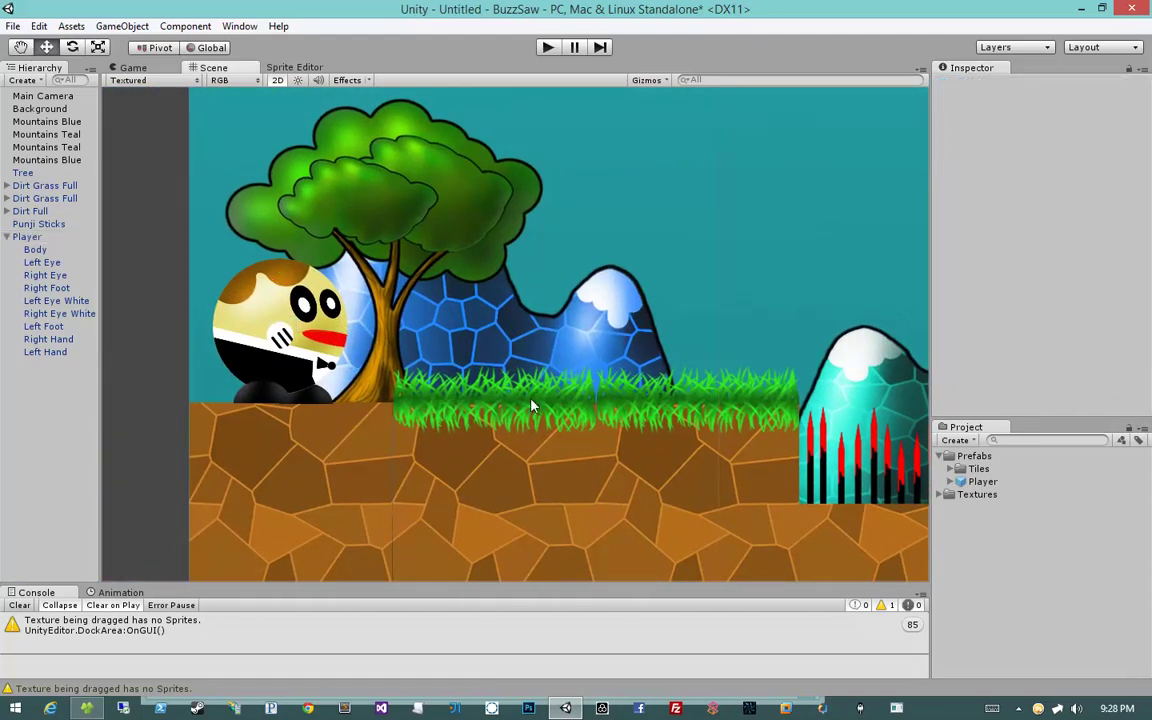
pyautogui.moveTo(982, 481); pyautogui.dragTo(547, 318)
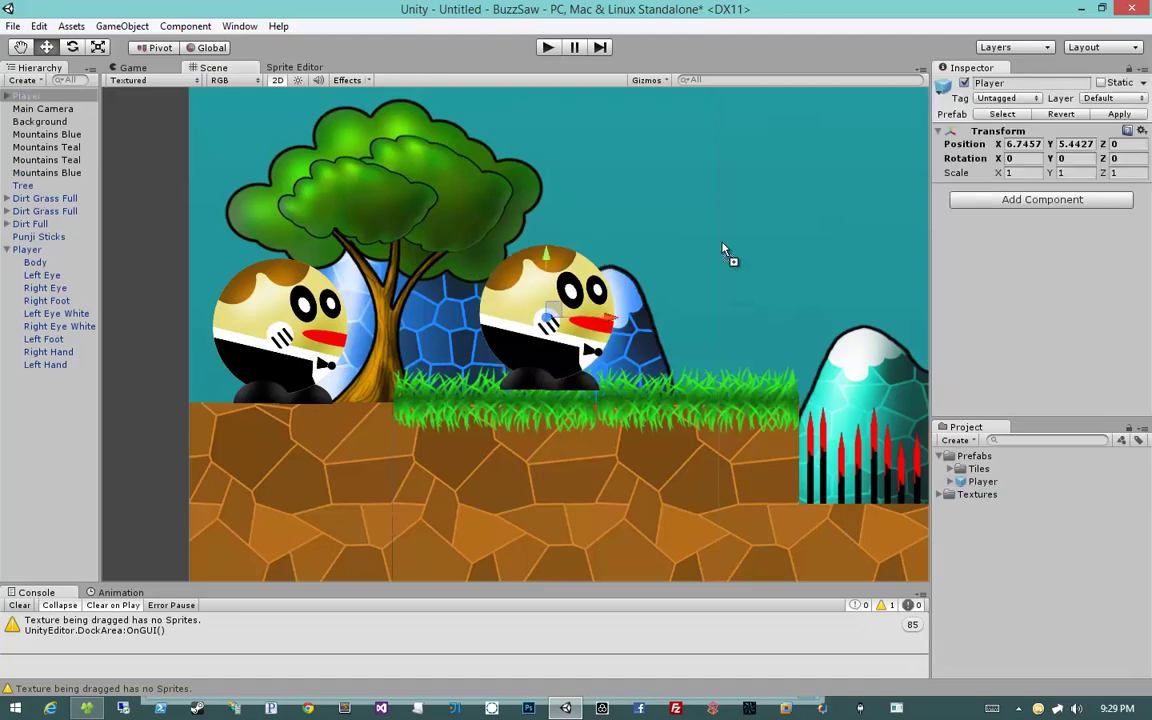
pyautogui.moveTo(982, 481)
pyautogui.mouseDown()
pyautogui.moveTo(720, 230)
pyautogui.moveTo(463, 437)
pyautogui.mouseUp()
pyautogui.scroll(-2, 652, 493)
pyautogui.scroll(-1, 652, 493)
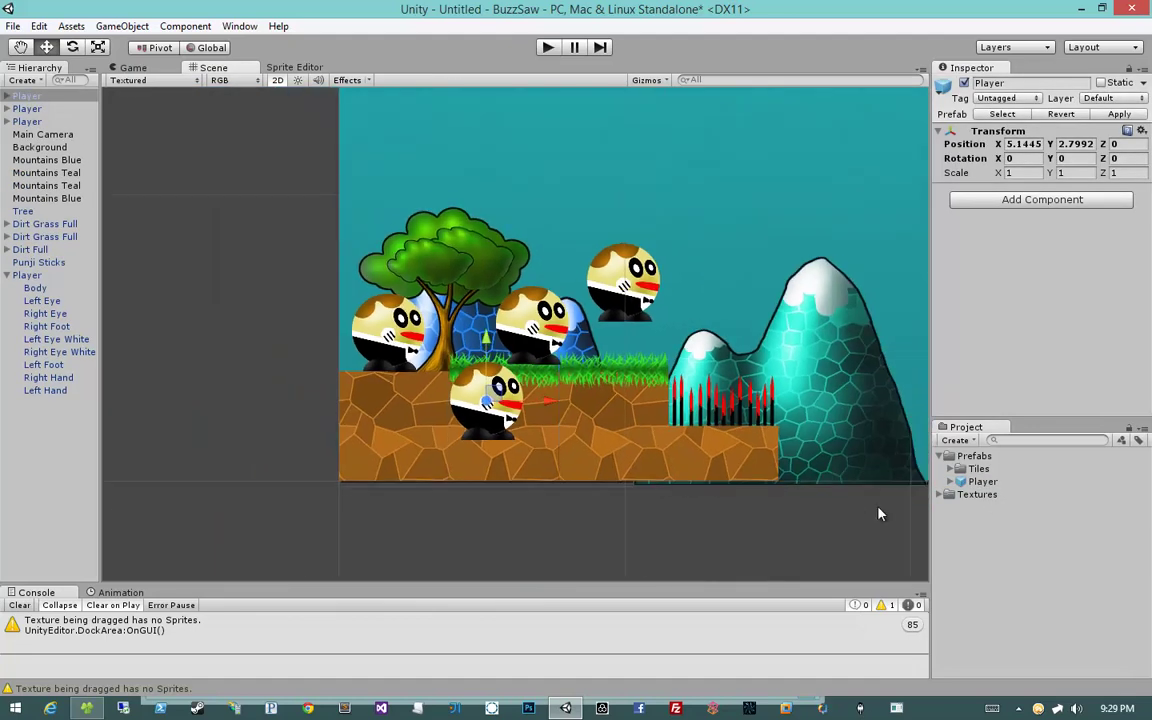
pyautogui.moveTo(982, 481)
pyautogui.mouseDown()
pyautogui.moveTo(665, 488)
pyautogui.moveTo(622, 470)
pyautogui.mouseUp()
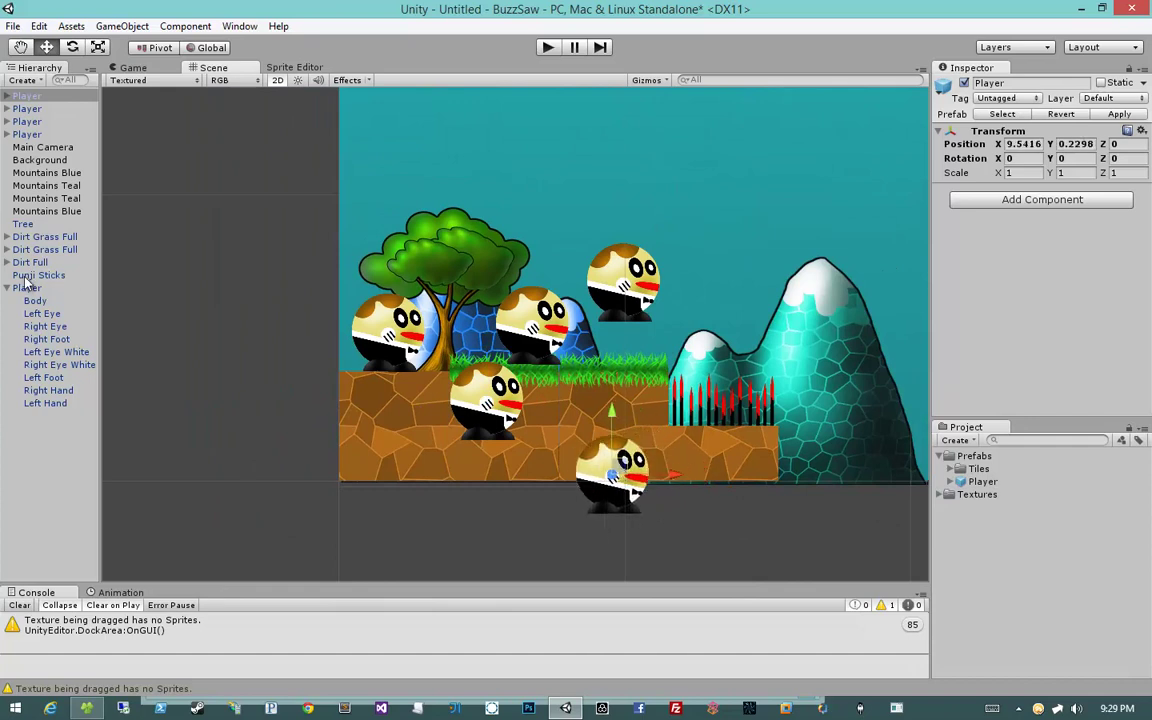
pyautogui.moveTo(621, 473); pyautogui.dragTo(575, 452)
pyautogui.click(495, 400)
pyautogui.moveTo(500, 400); pyautogui.dragTo(577, 397)
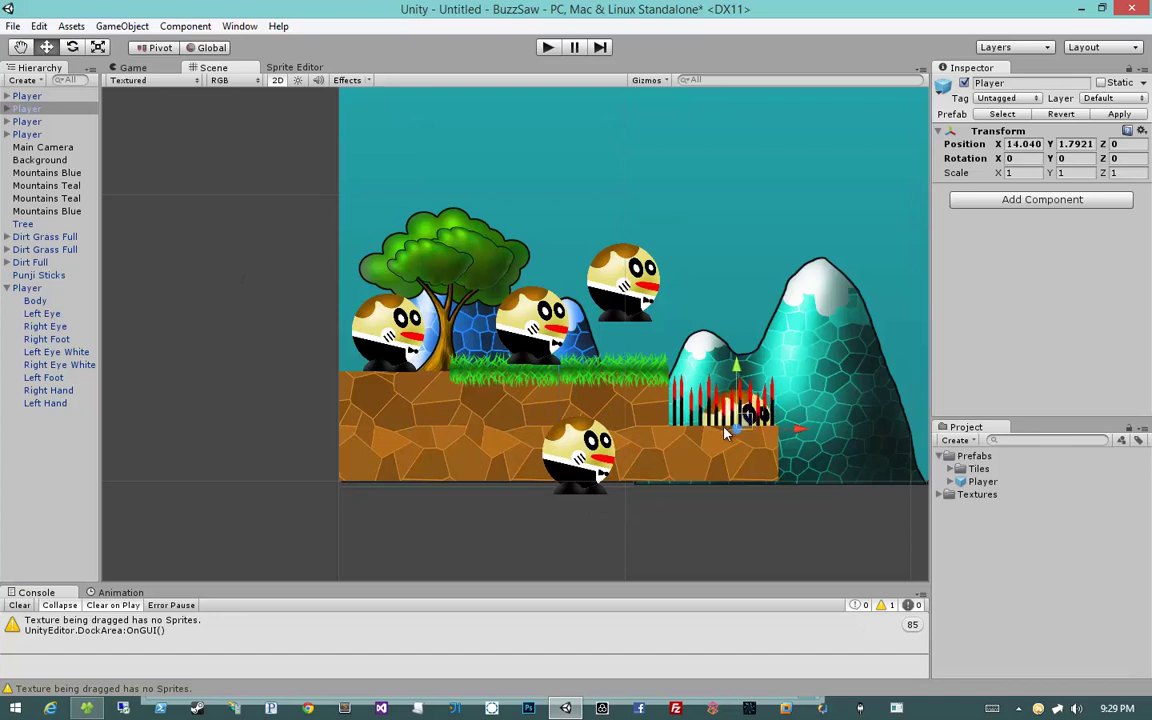
pyautogui.click(27, 96)
pyautogui.keyDown('shift'); pyautogui.click(43, 134); pyautogui.keyUp('shift')
# Delete the extra Player copies and apply the Foreground sorting layer to the Punji Sticks prefab.
pyautogui.press('Delete')
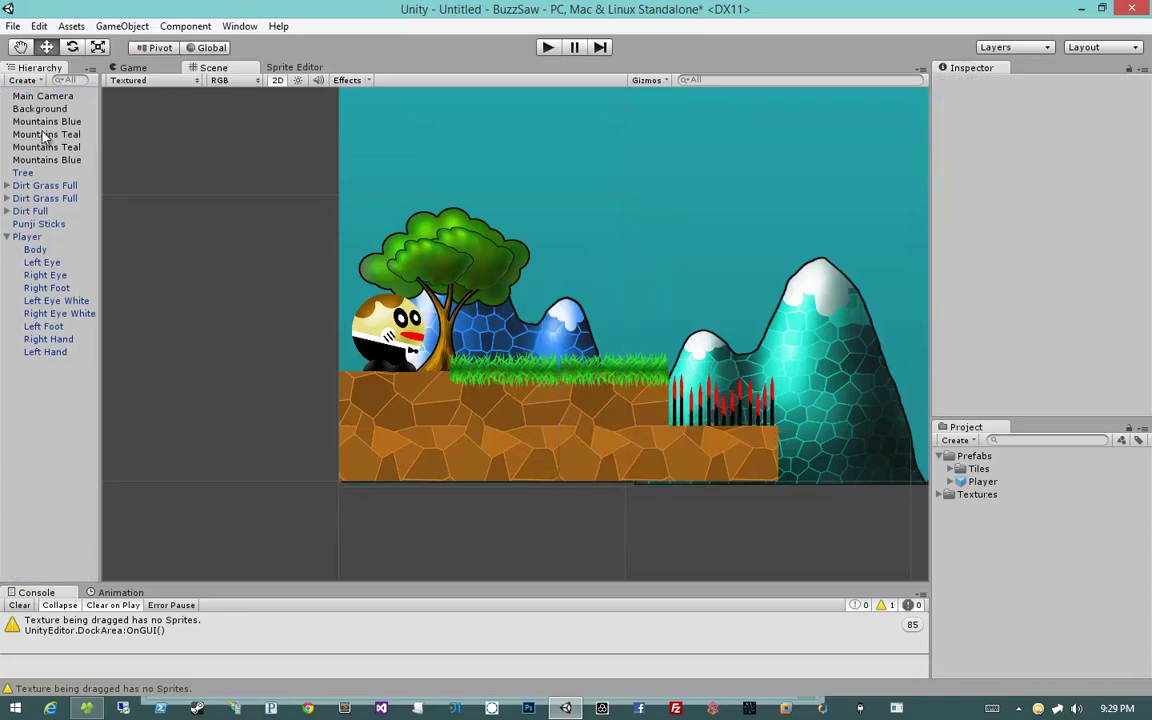
pyautogui.click(692, 474)
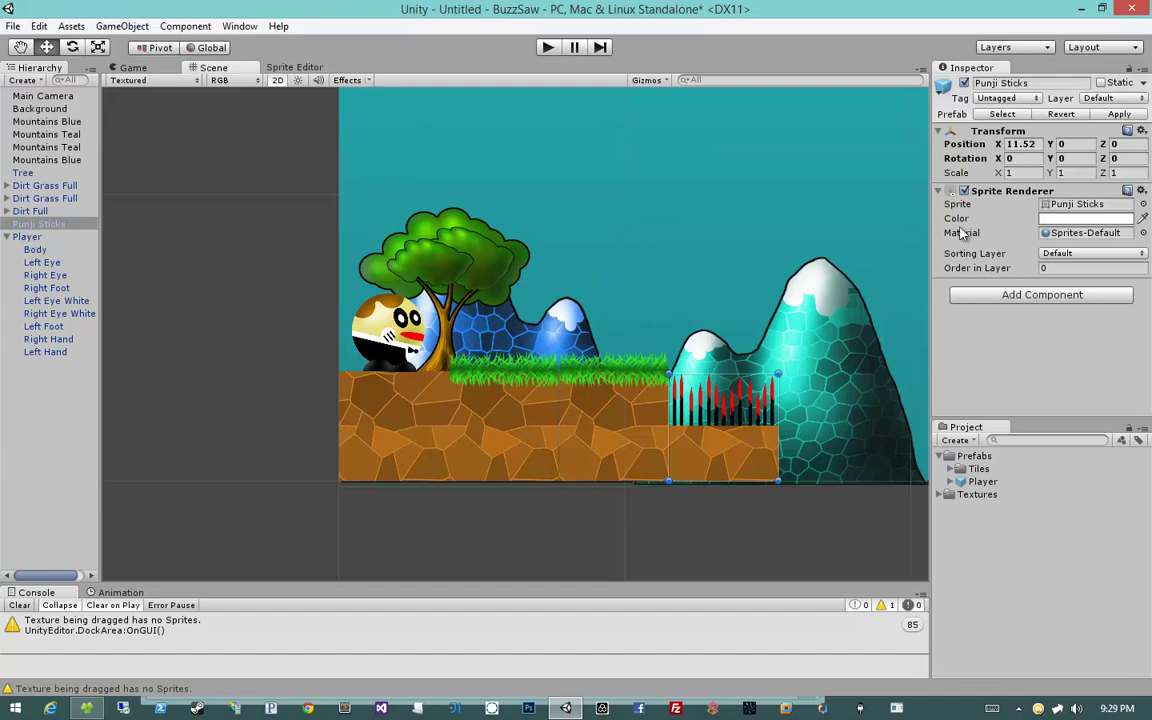
pyautogui.click(1058, 254)
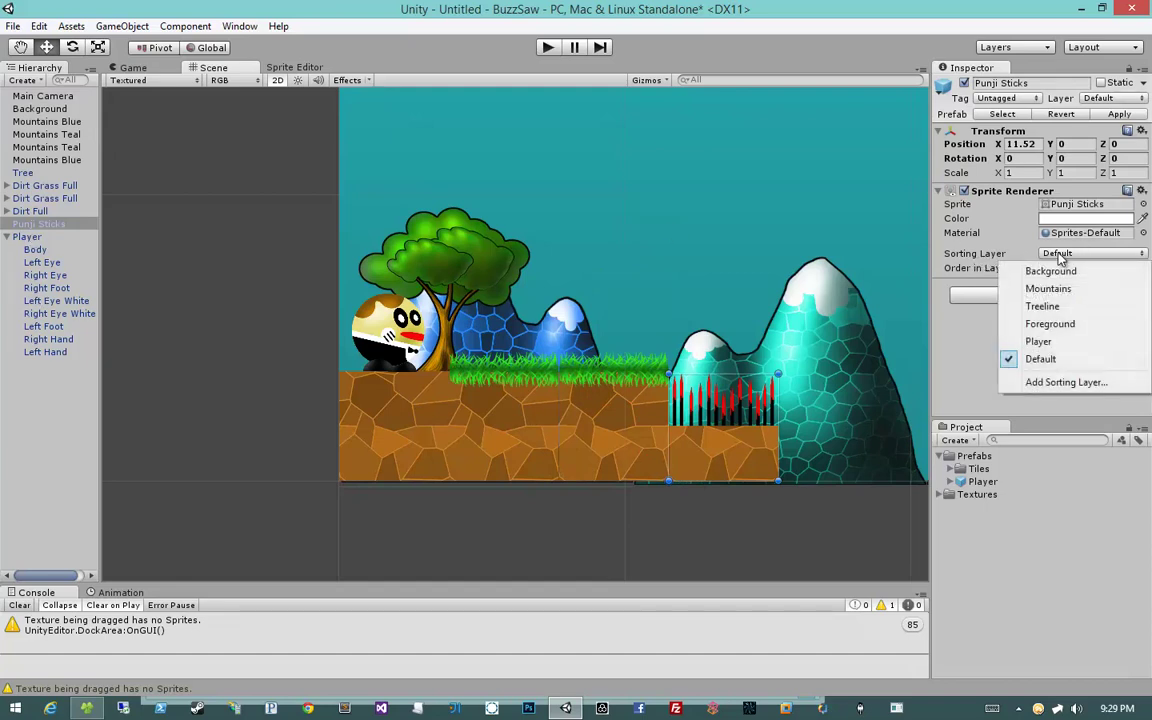
pyautogui.click(1072, 325)
pyautogui.click(1070, 352)
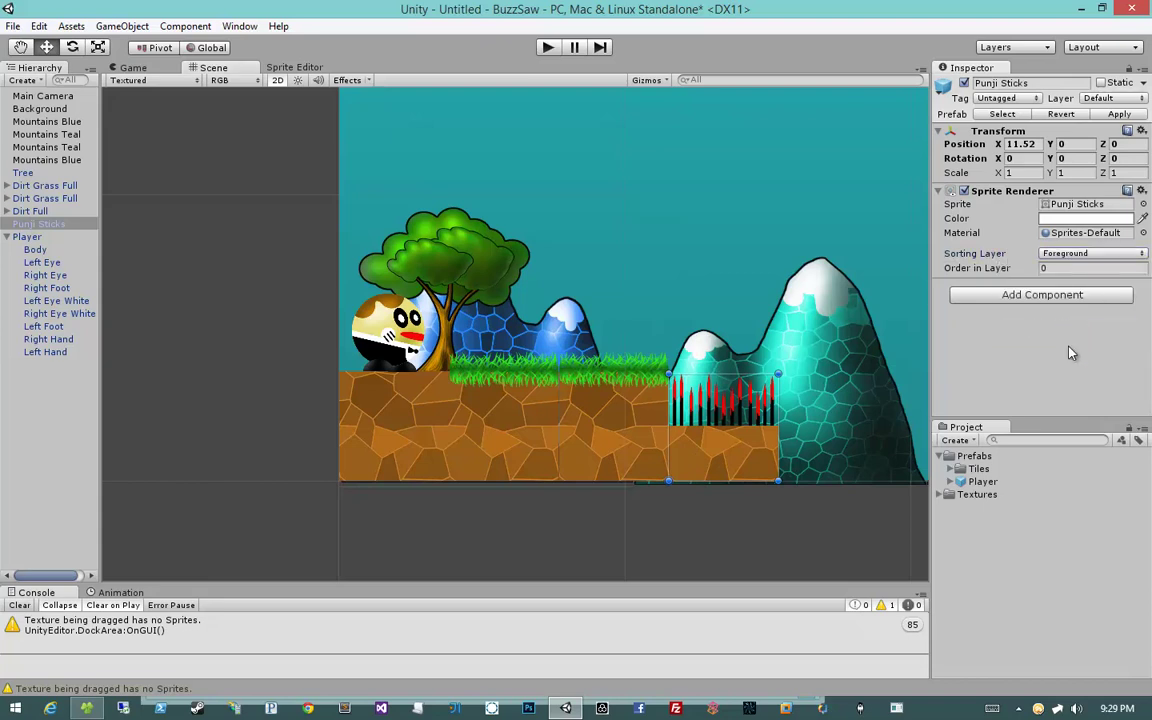
pyautogui.click(1120, 115)
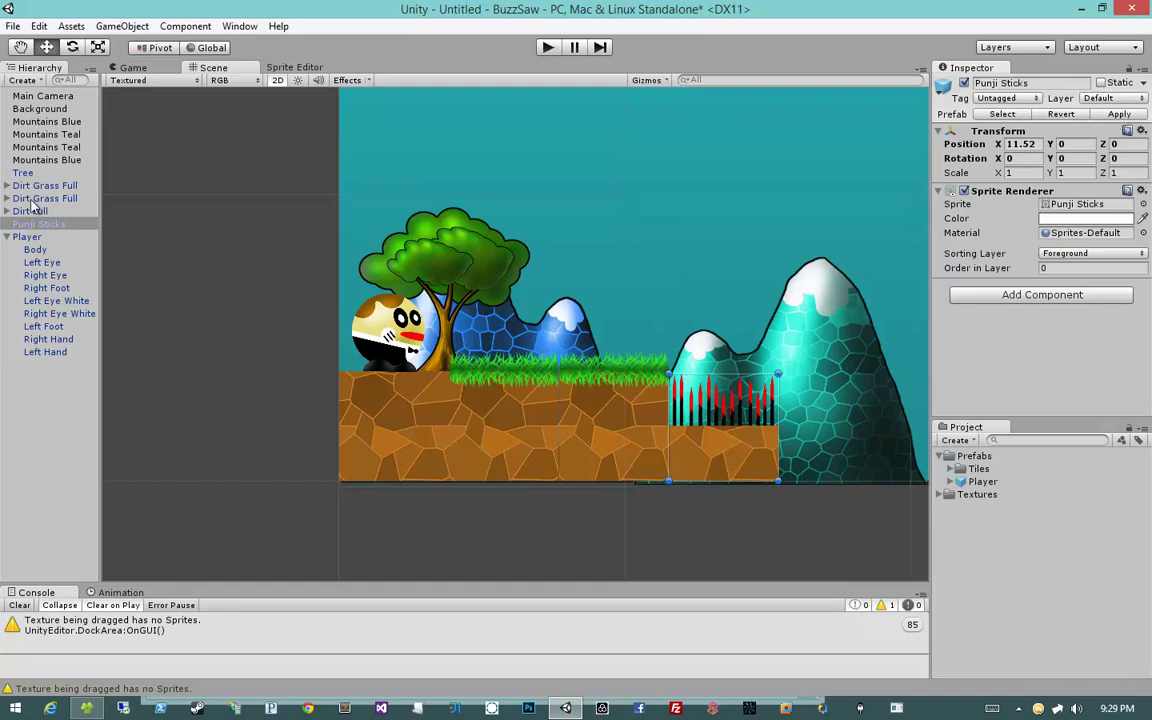
# Drag the Player over the punji sticks to verify they draw in front.
pyautogui.click(30, 243)
pyautogui.moveTo(400, 330)
pyautogui.mouseDown()
pyautogui.moveTo(707, 391)
pyautogui.moveTo(730, 410)
pyautogui.moveTo(722, 325)
pyautogui.moveTo(635, 310)
pyautogui.moveTo(380, 330)
pyautogui.moveTo(615, 305)
pyautogui.moveTo(443, 337)
pyautogui.moveTo(452, 335)
pyautogui.mouseUp()
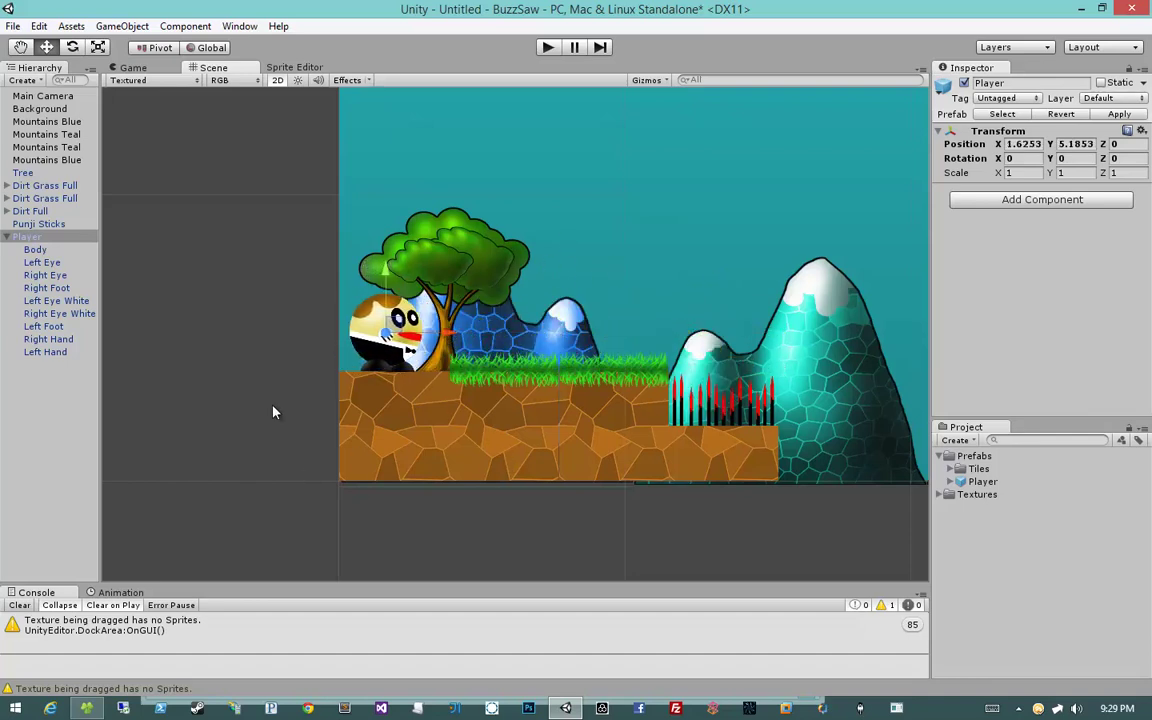
pyautogui.click(274, 411)
pyautogui.click(941, 456)
pyautogui.moveTo(728, 386); pyautogui.dragTo(617, 398, button='middle')
pyautogui.scroll(-2, 610, 395)
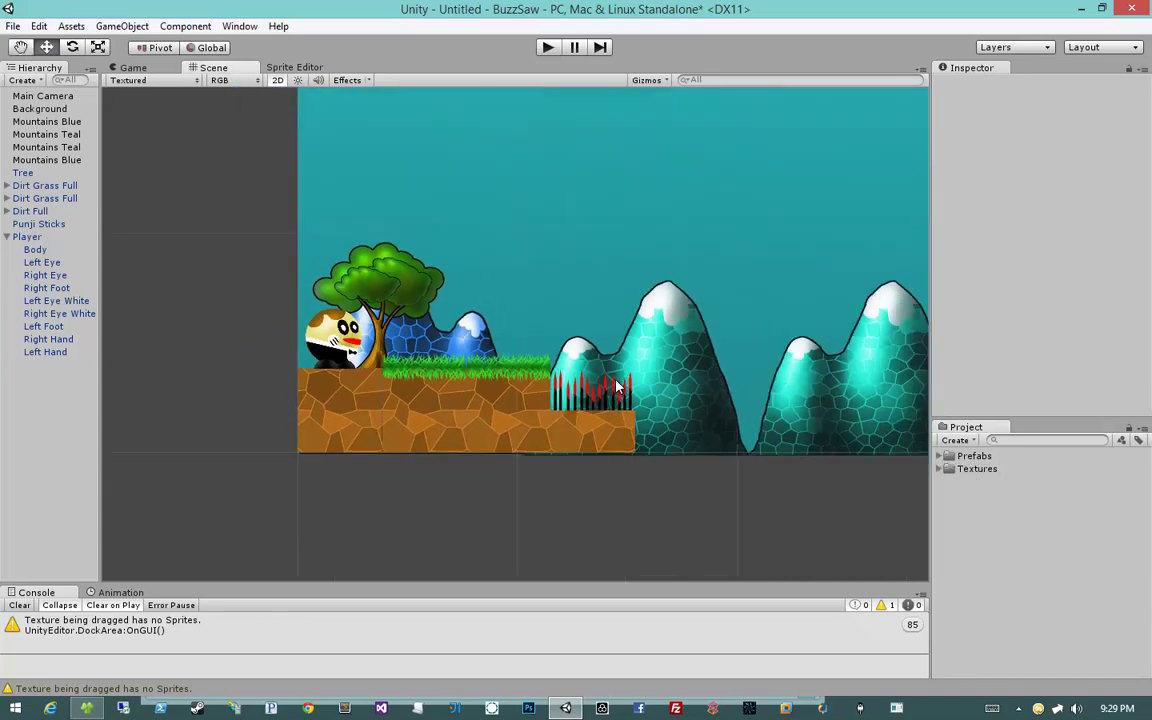
pyautogui.moveTo(703, 363); pyautogui.dragTo(659, 394, button='middle')
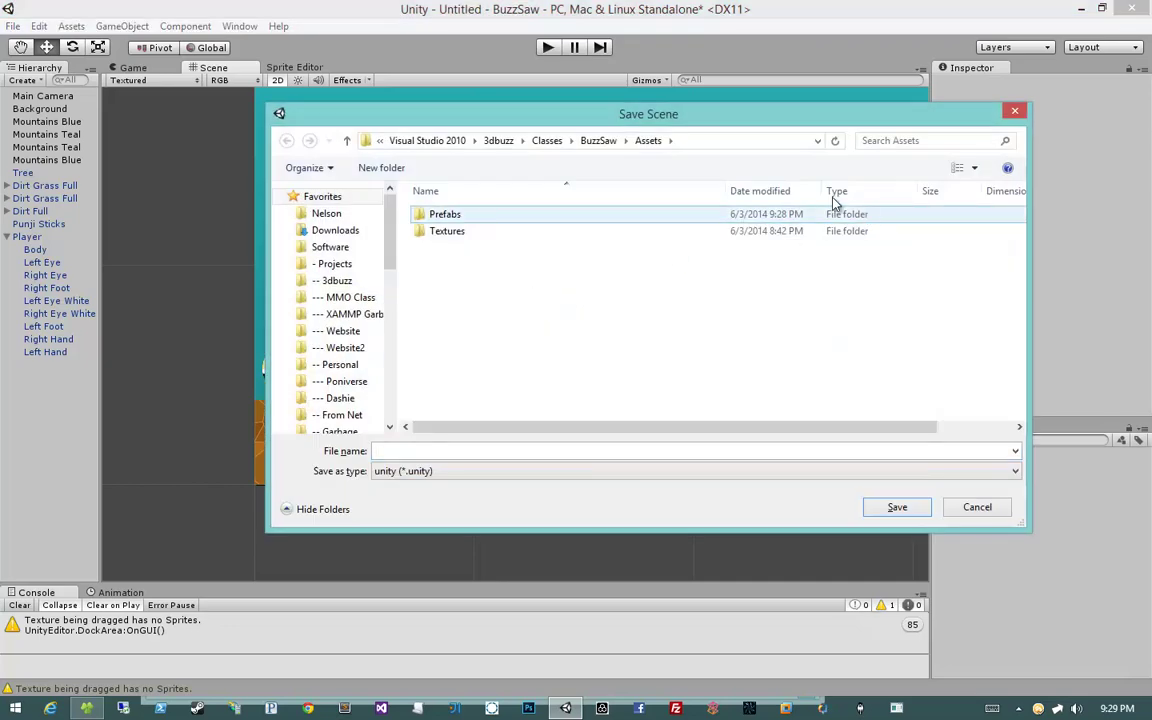
# Create a Scenes folder in Assets and save the scene there as Level1.
pyautogui.click(395, 169)
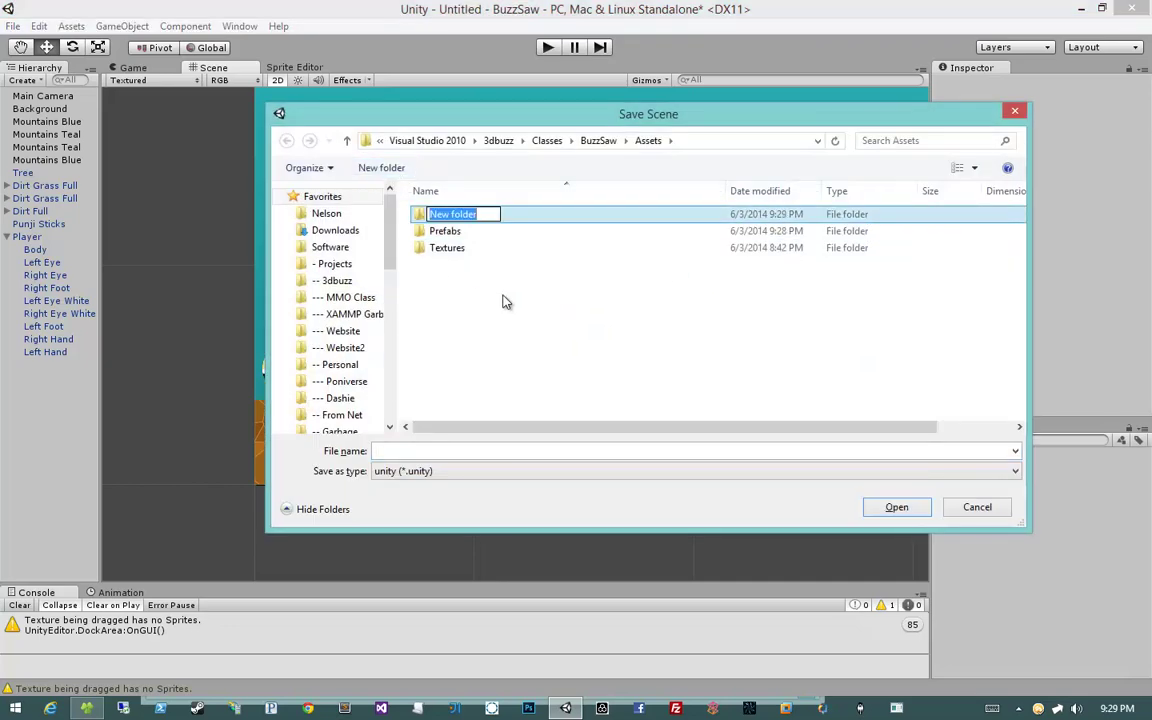
pyautogui.write('Scenes')
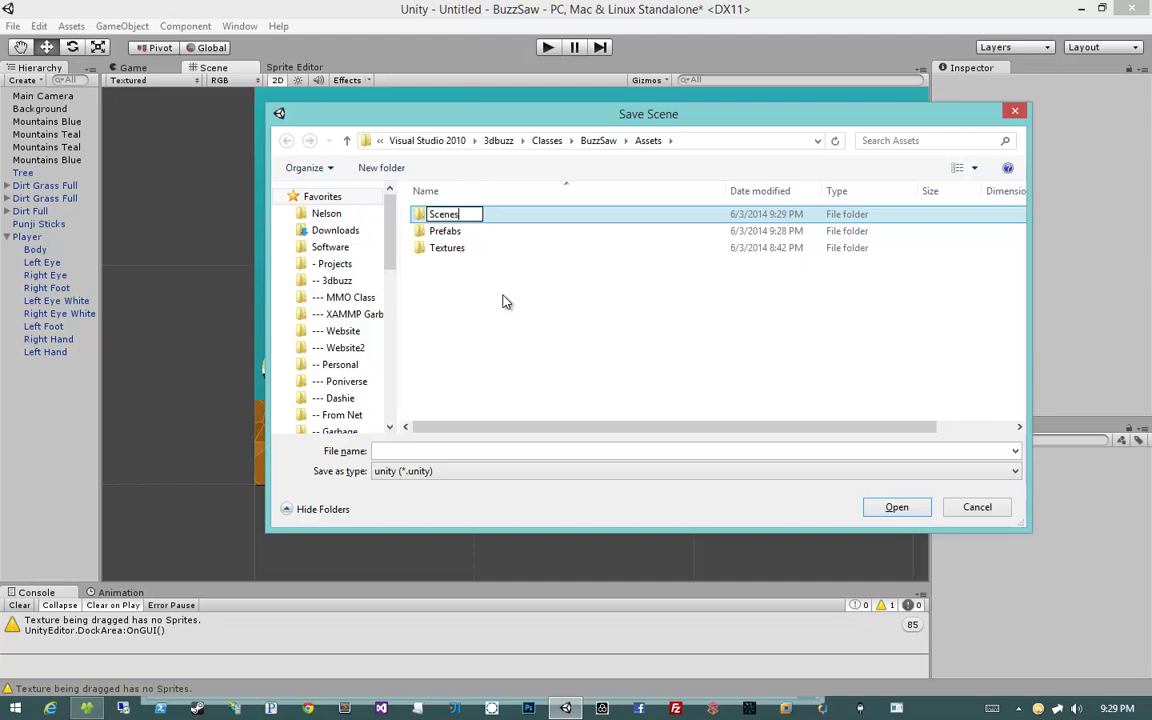
pyautogui.press('Return')
pyautogui.press('Return')
pyautogui.write('Level1')
pyautogui.press('Return')
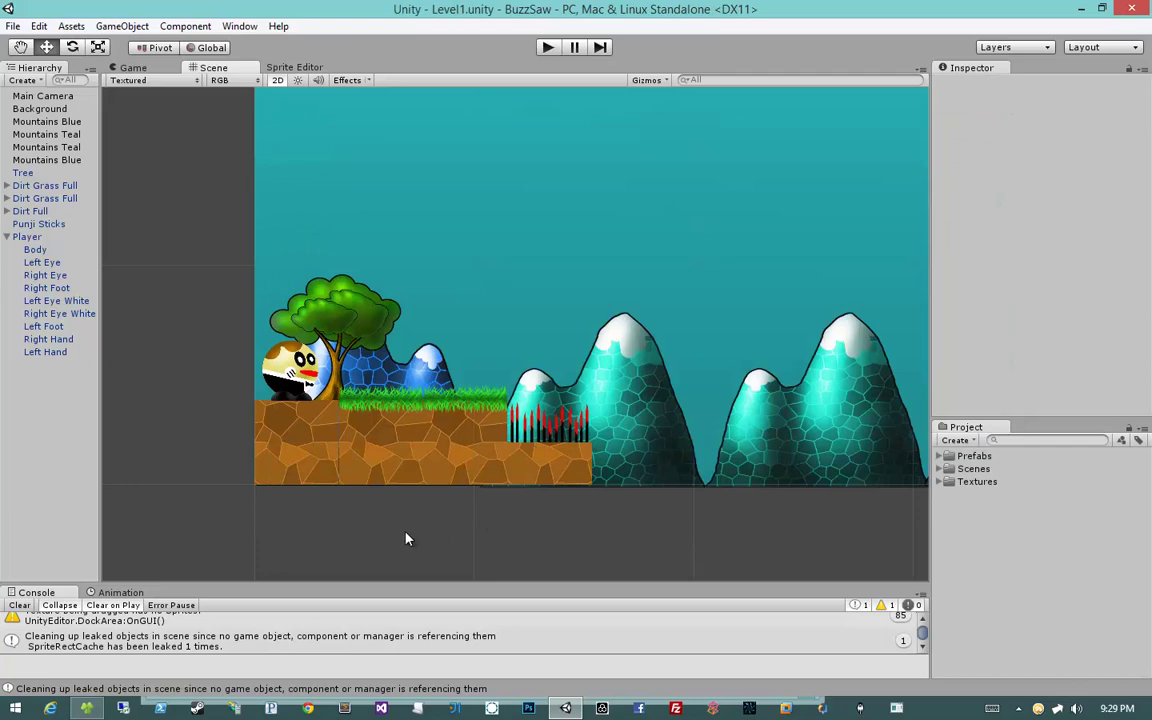
pyautogui.scroll(3, 405, 539)
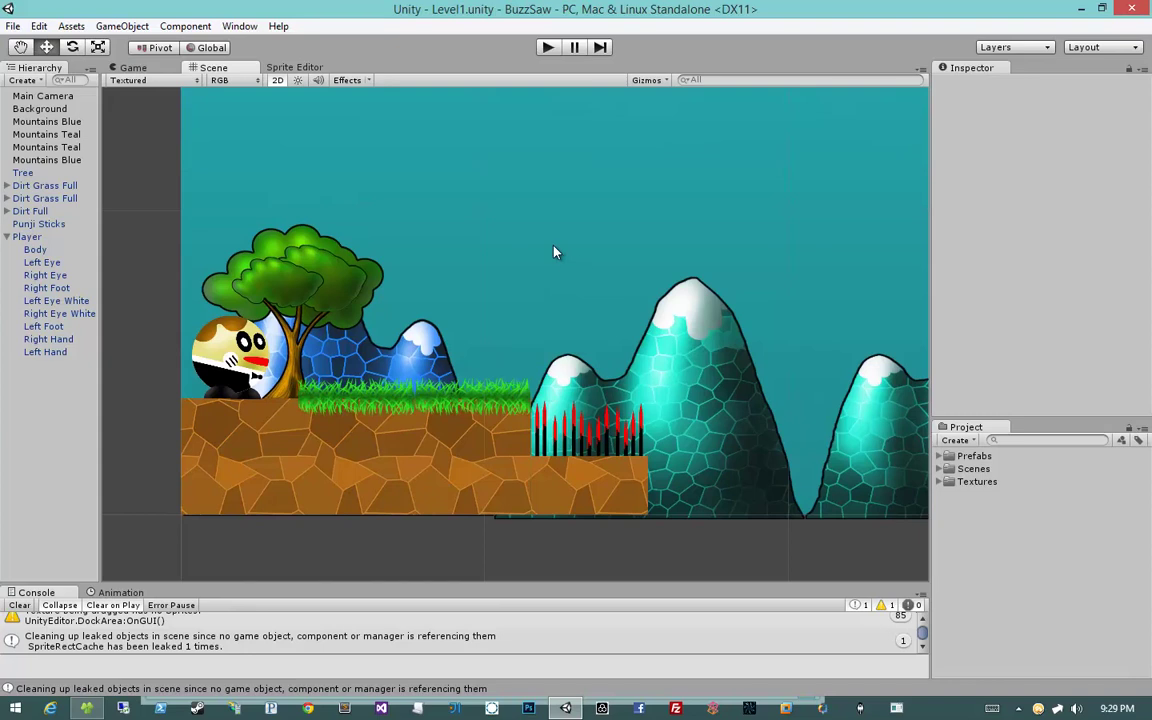
pyautogui.moveTo(555, 252); pyautogui.dragTo(592, 390)
pyautogui.click(325, 464)
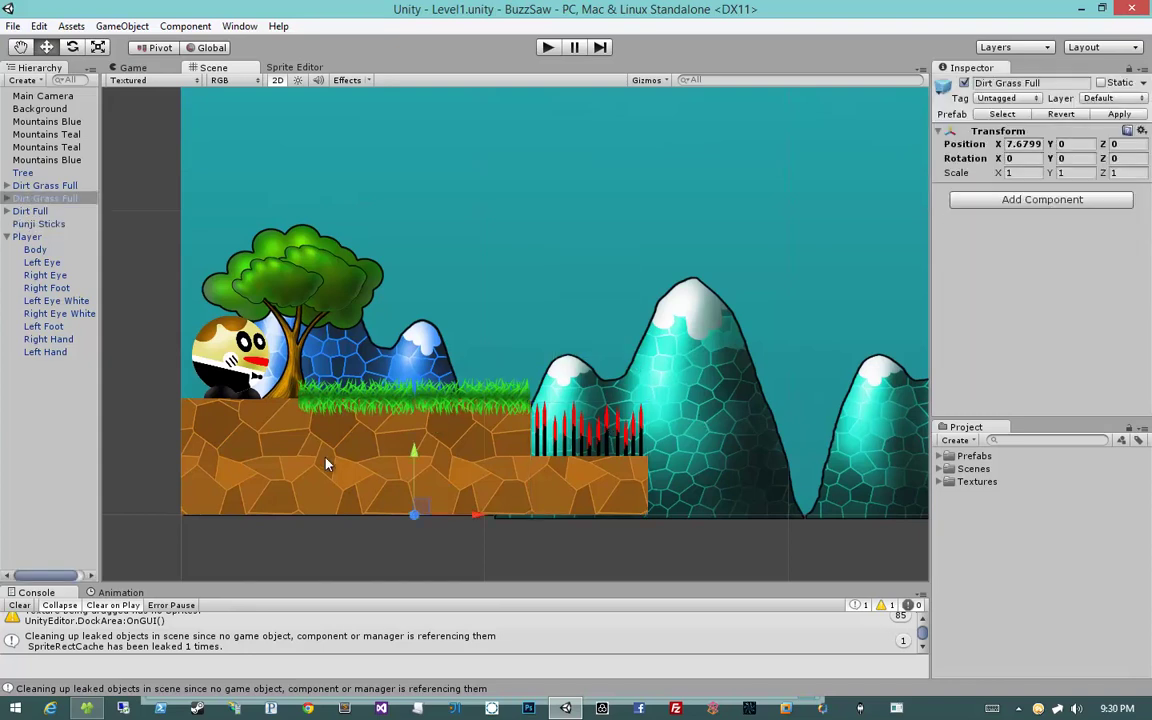
pyautogui.click(225, 392)
pyautogui.click(143, 350)
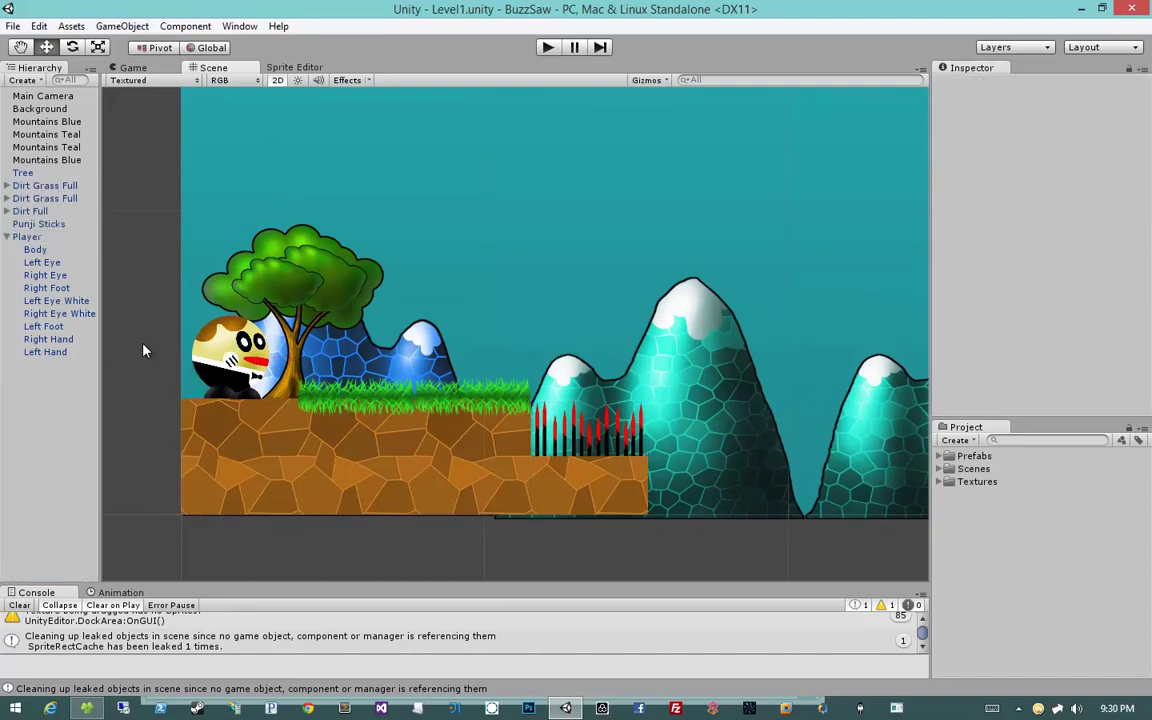